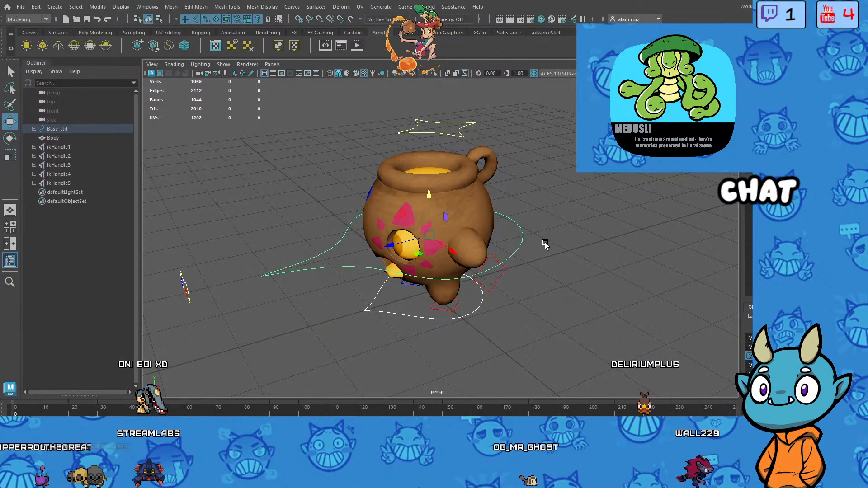
Step: Show the rig's joints in the viewport and clear the selection
{"action": "left_click_drag", "start_coordinate": [537, 240], "coordinate": [569, 254], "text": "alt"}
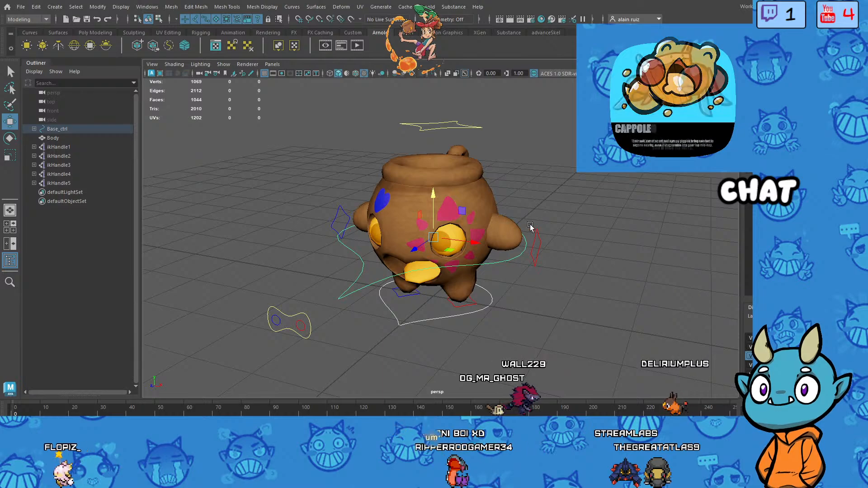
{"action": "left_click_drag", "start_coordinate": [576, 242], "coordinate": [597, 252], "text": "alt"}
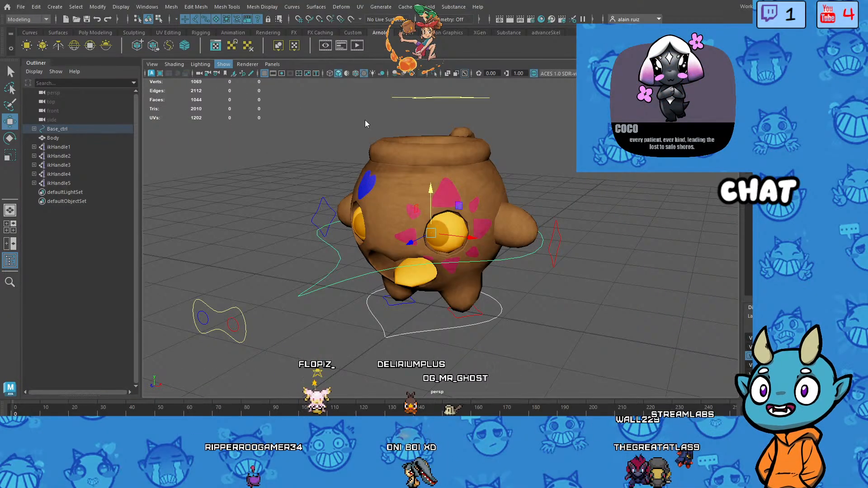
{"action": "left_click", "coordinate": [354, 299]}
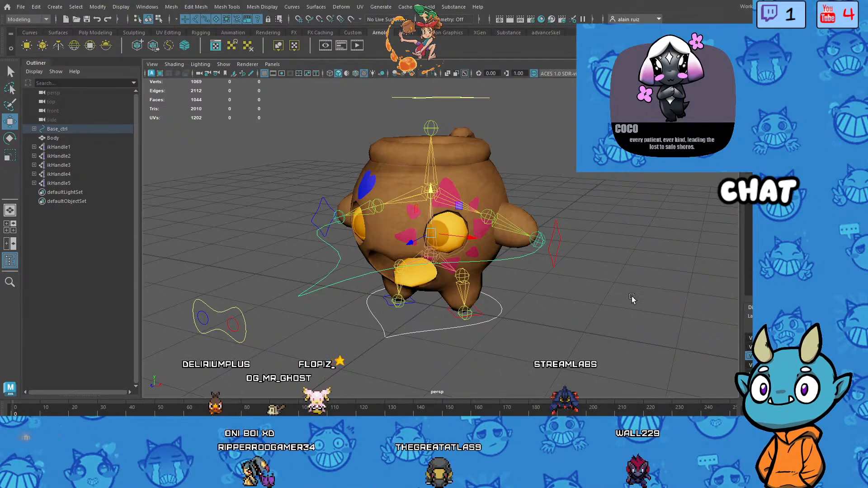
{"action": "left_click_drag", "start_coordinate": [641, 287], "coordinate": [598, 278], "text": "alt"}
{"action": "left_click", "coordinate": [653, 299]}
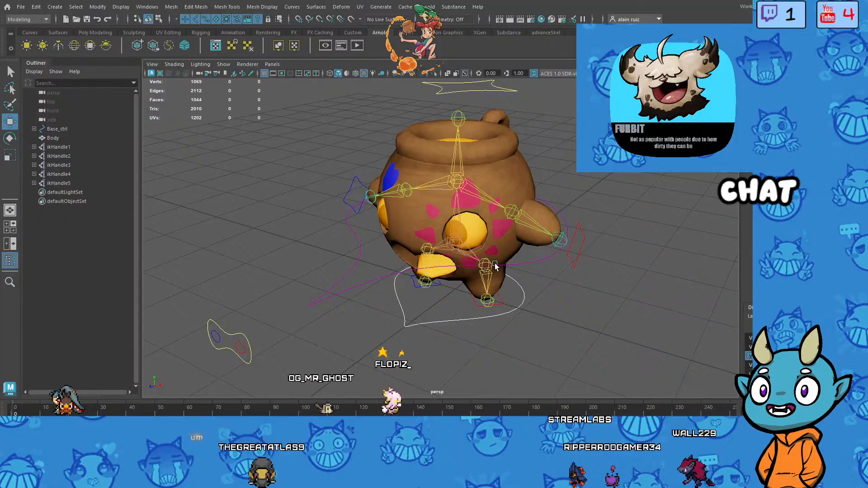
Step: Select ikHandle1 to locate it on the rig and deselect it again
{"action": "left_click_drag", "start_coordinate": [494, 263], "coordinate": [552, 264], "text": "alt"}
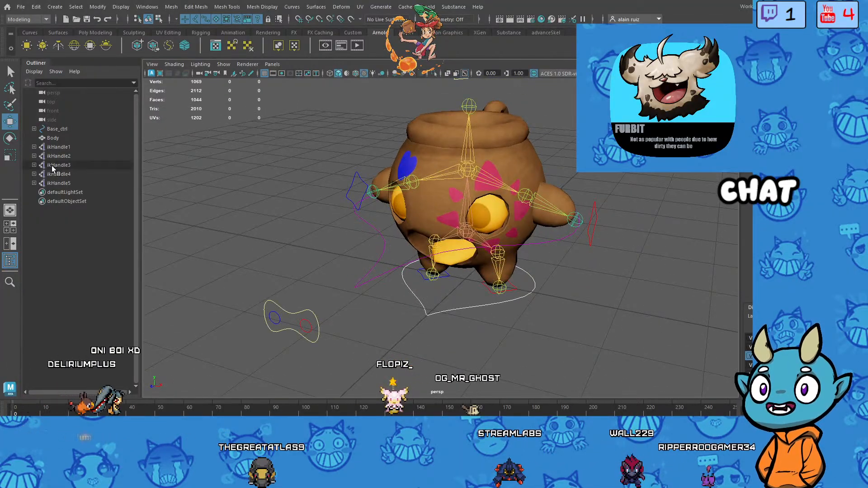
{"action": "left_click", "coordinate": [55, 147]}
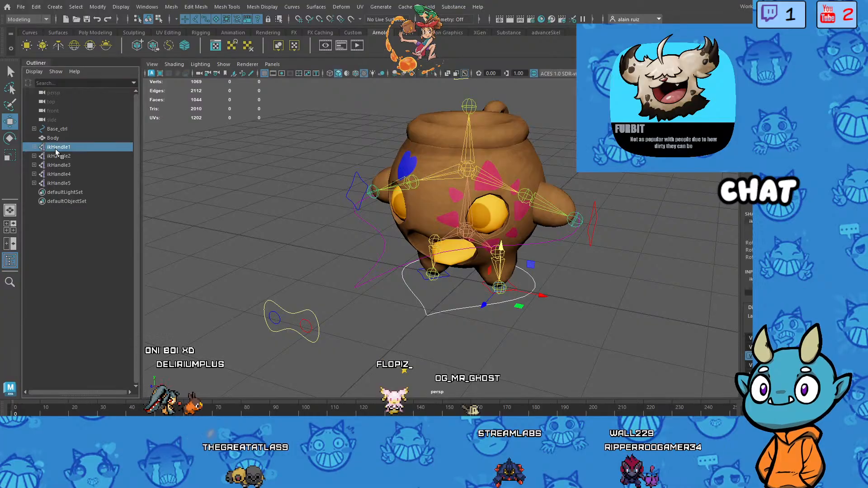
{"action": "left_click", "coordinate": [280, 211]}
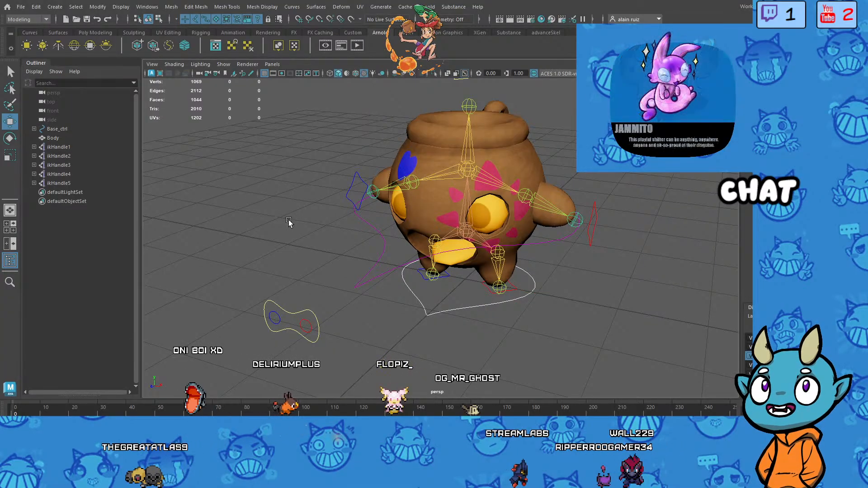
{"action": "left_click_drag", "start_coordinate": [290, 222], "coordinate": [273, 223], "text": "alt"}
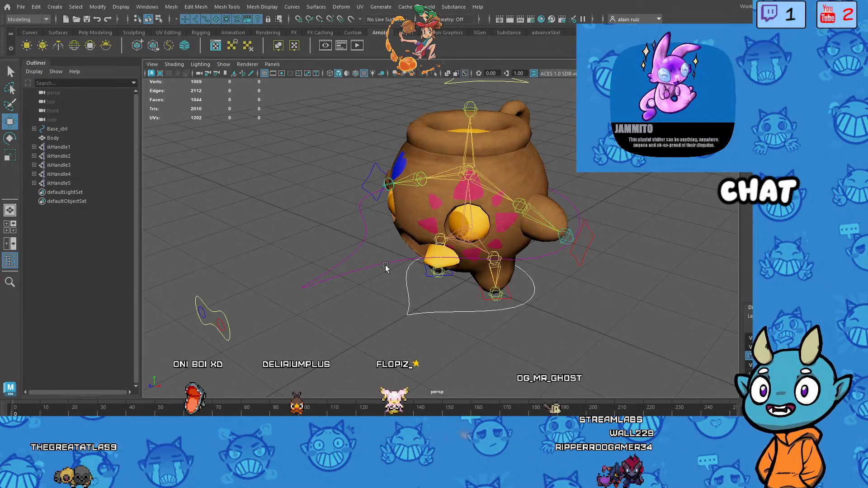
Step: Try moving the base control and the eye control, and undo the moves
{"action": "left_click", "coordinate": [442, 282]}
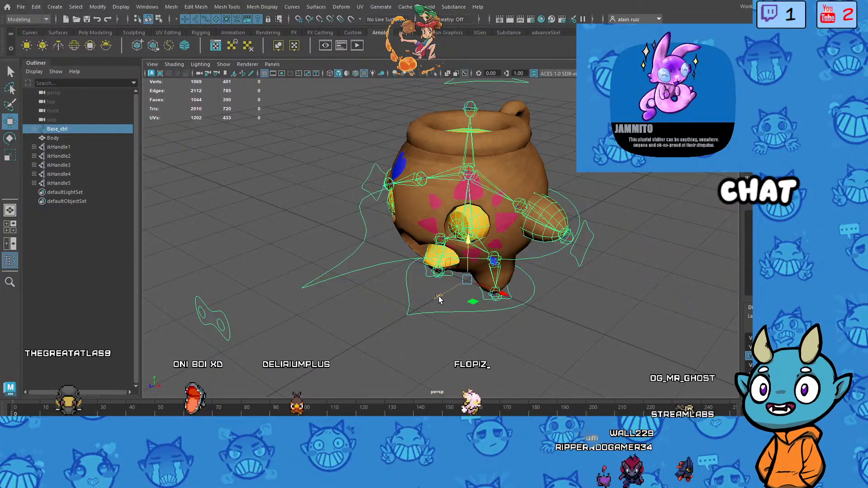
{"action": "mouse_move", "coordinate": [439, 299]}
{"action": "left_mouse_down"}
{"action": "mouse_move", "coordinate": [452, 294]}
{"action": "mouse_move", "coordinate": [387, 319]}
{"action": "mouse_move", "coordinate": [449, 291]}
{"action": "mouse_move", "coordinate": [420, 303]}
{"action": "mouse_move", "coordinate": [435, 294]}
{"action": "left_mouse_up"}
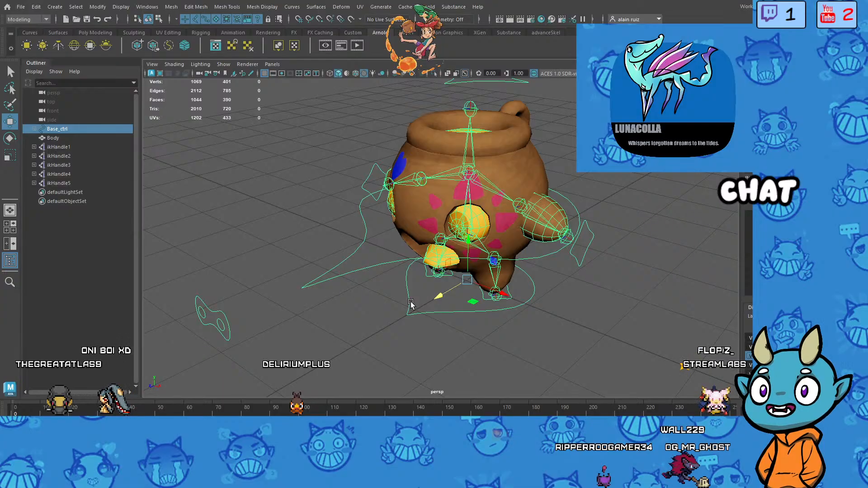
{"action": "left_click", "coordinate": [218, 319]}
{"action": "middle_click_drag", "start_coordinate": [253, 319], "coordinate": [370, 351]}
{"action": "left_click_drag", "start_coordinate": [370, 349], "coordinate": [419, 249]}
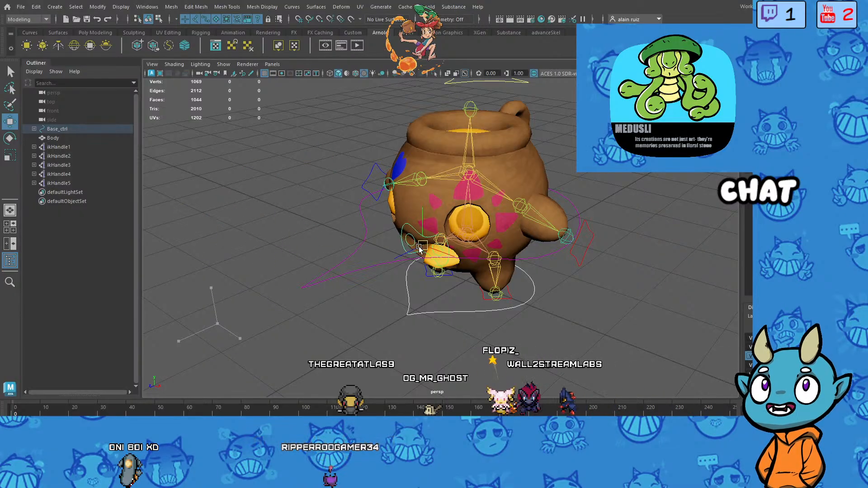
{"action": "left_click_drag", "start_coordinate": [240, 206], "coordinate": [247, 280]}
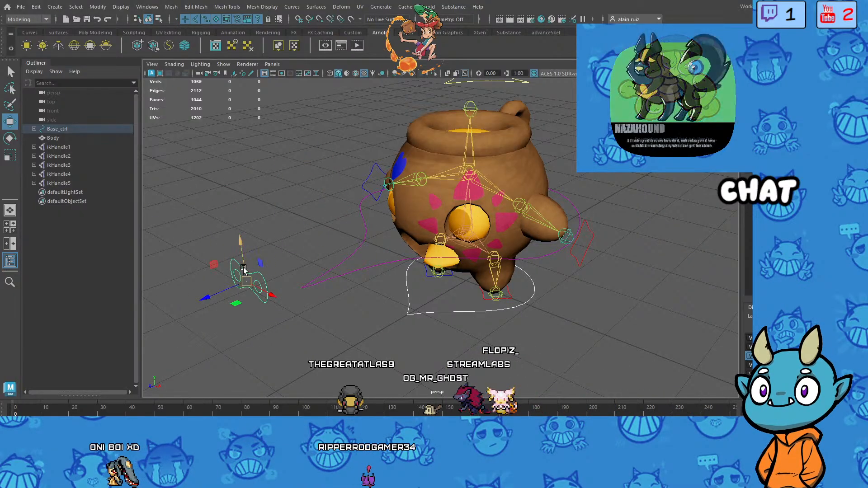
{"action": "key", "text": "ctrl+z"}
{"action": "key", "text": "ctrl+z"}
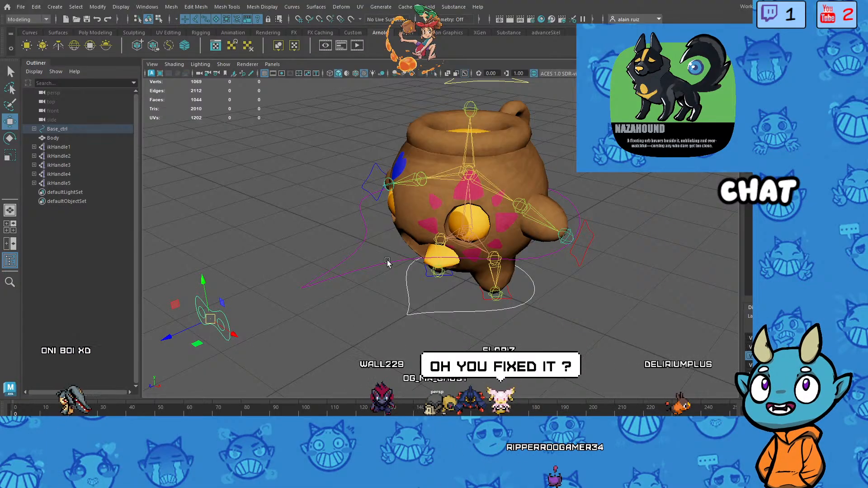
Step: Test rotating the body control and return it to its original orientation
{"action": "left_click", "coordinate": [407, 260]}
{"action": "key", "text": "e"}
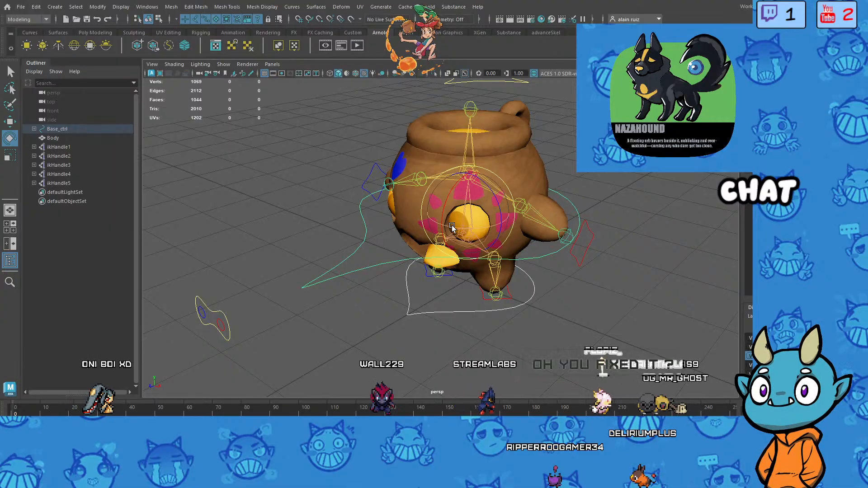
{"action": "left_click_drag", "start_coordinate": [427, 244], "coordinate": [454, 236]}
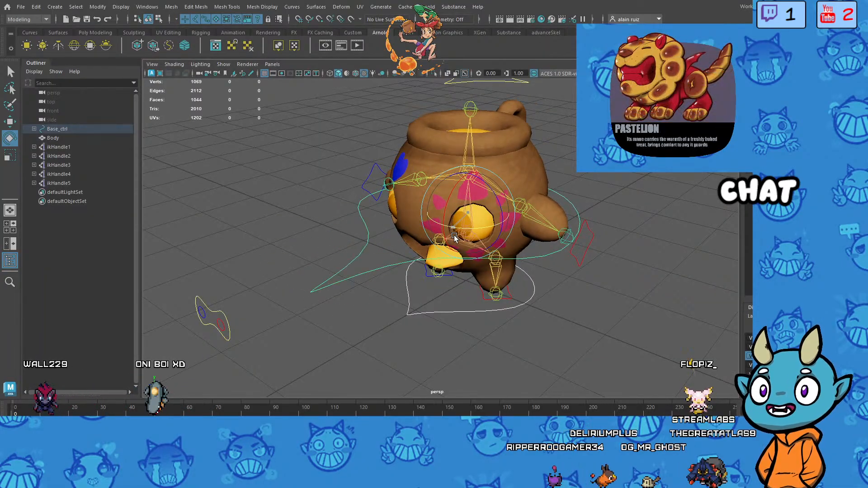
{"action": "mouse_move", "coordinate": [454, 236]}
{"action": "left_mouse_down"}
{"action": "mouse_move", "coordinate": [465, 205]}
{"action": "mouse_move", "coordinate": [474, 209]}
{"action": "mouse_move", "coordinate": [459, 208]}
{"action": "mouse_move", "coordinate": [460, 216]}
{"action": "mouse_move", "coordinate": [449, 207]}
{"action": "mouse_move", "coordinate": [475, 214]}
{"action": "mouse_move", "coordinate": [454, 214]}
{"action": "mouse_move", "coordinate": [467, 227]}
{"action": "left_mouse_up"}
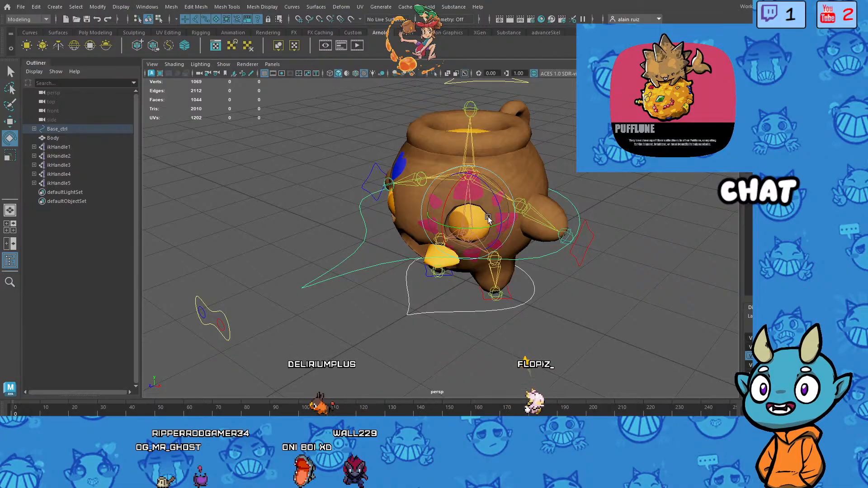
Step: Test the red hand control and the red foot control with the Move tool, leaving both in their original positions
{"action": "left_click", "coordinate": [624, 245]}
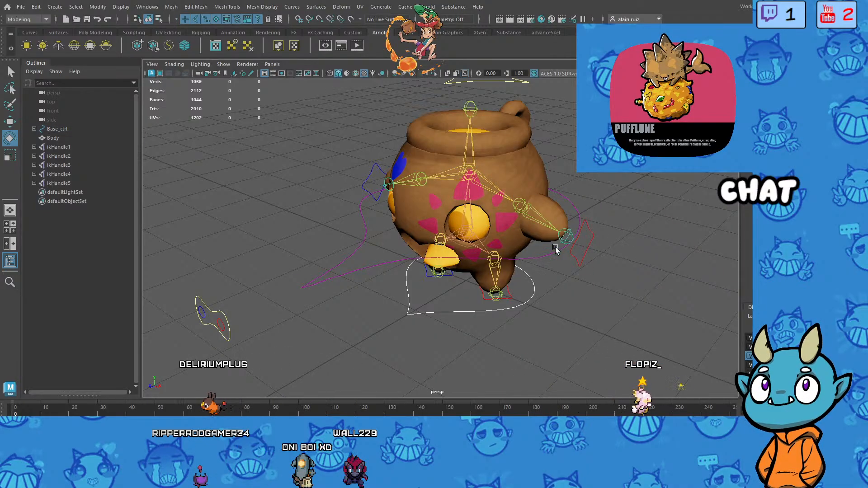
{"action": "left_click", "coordinate": [582, 260]}
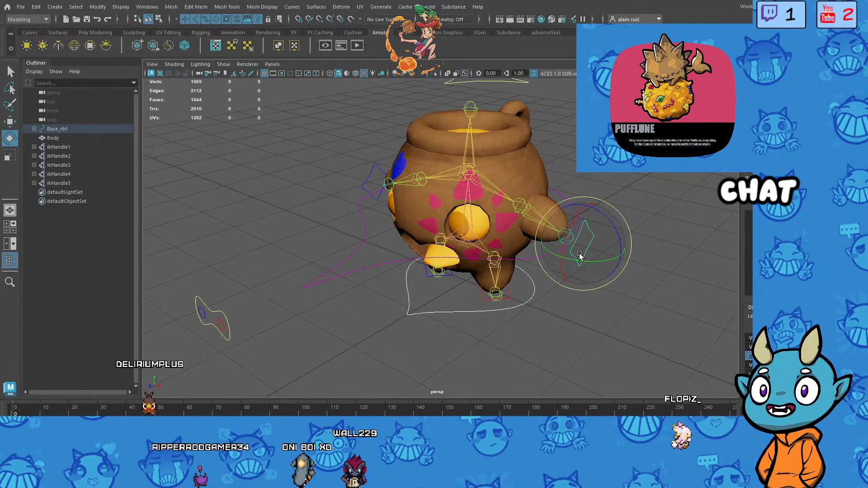
{"action": "key", "text": "w"}
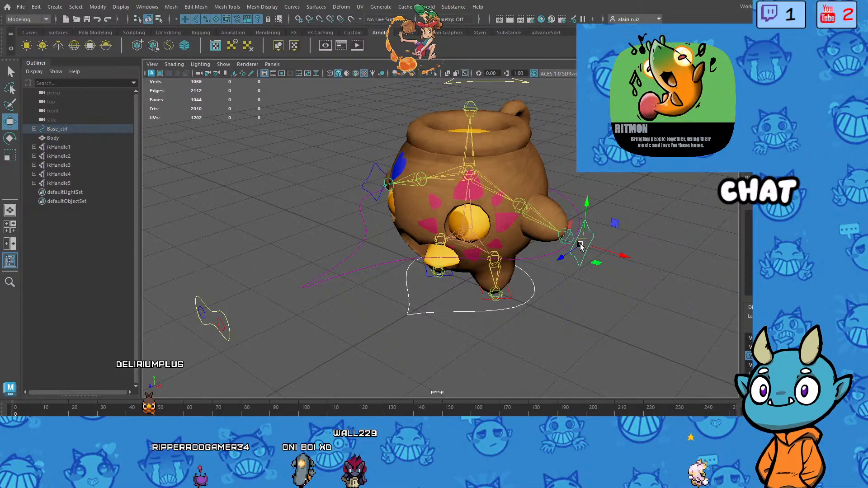
{"action": "left_click_drag", "start_coordinate": [574, 227], "coordinate": [582, 252]}
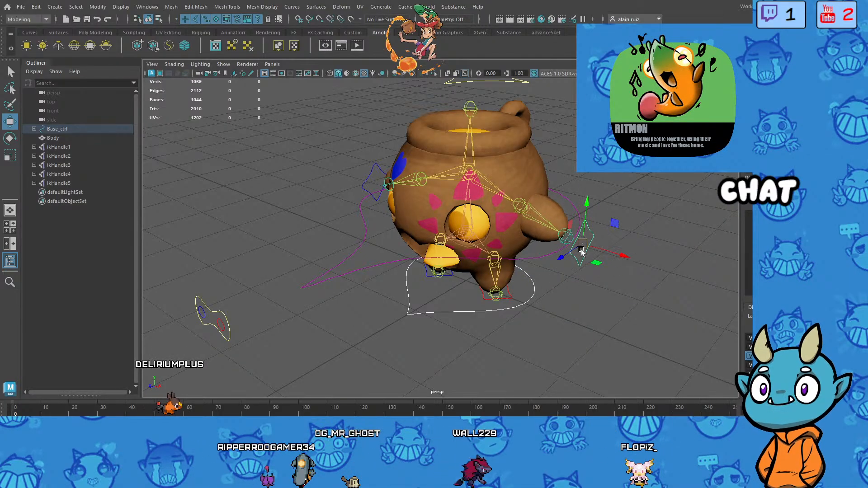
{"action": "left_click", "coordinate": [509, 301]}
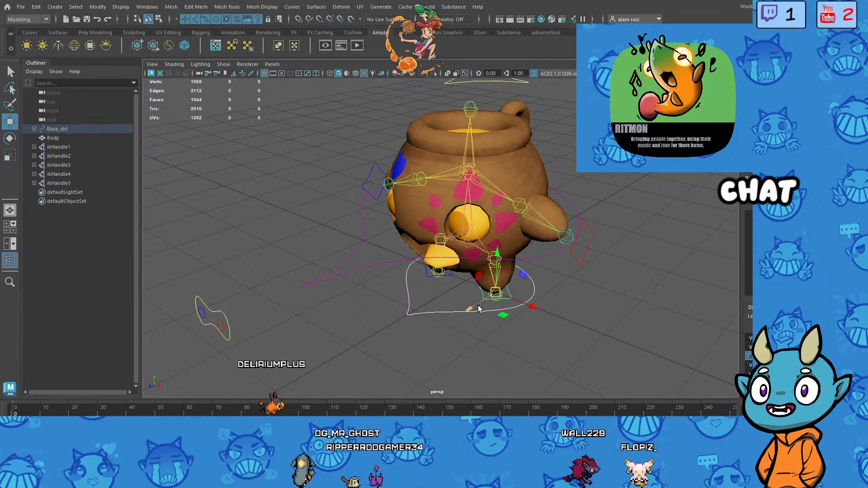
{"action": "mouse_move", "coordinate": [478, 308]}
{"action": "left_mouse_down"}
{"action": "mouse_move", "coordinate": [464, 319]}
{"action": "mouse_move", "coordinate": [480, 319]}
{"action": "left_mouse_up"}
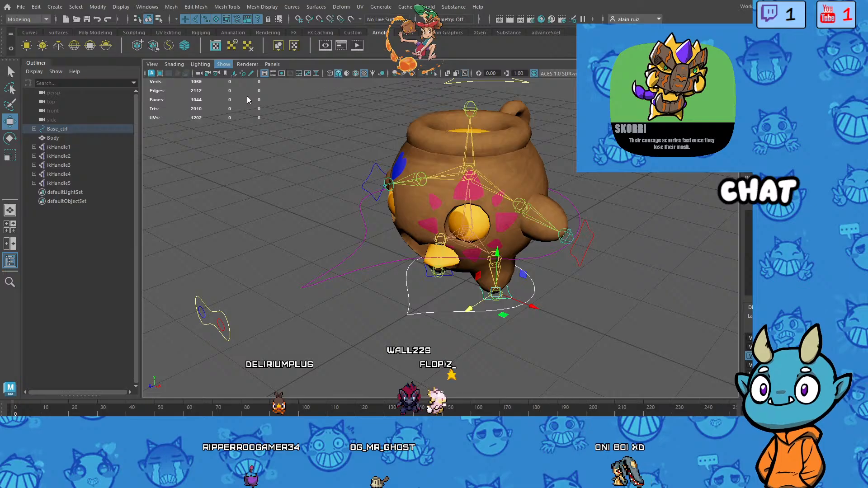
Step: Hide the joints in the viewport and switch to the Animation menu set with nothing selected
{"action": "left_click", "coordinate": [347, 293]}
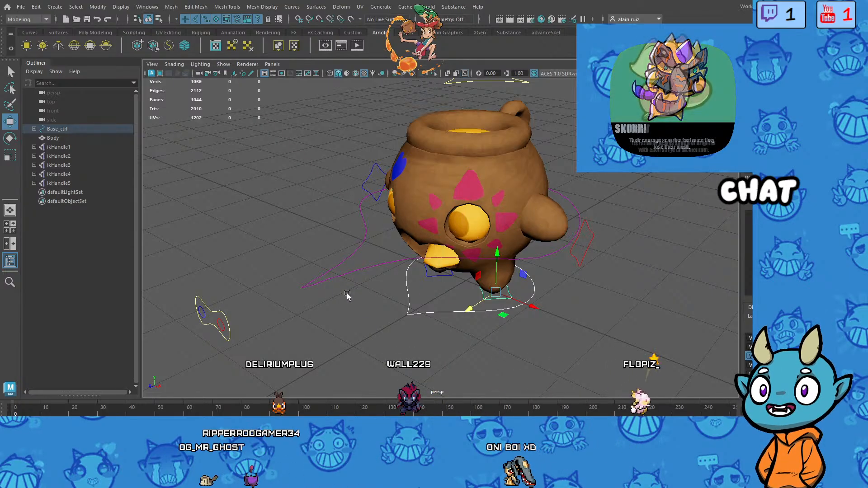
{"action": "left_click", "coordinate": [614, 300]}
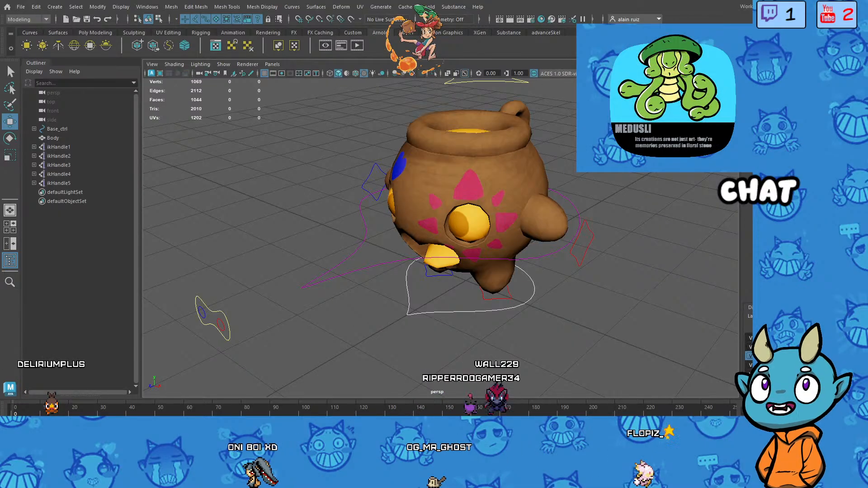
{"action": "key", "text": "F4"}
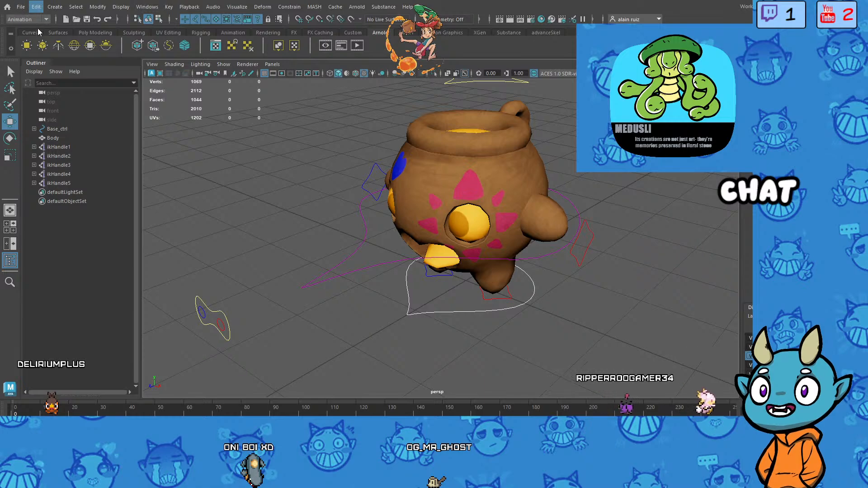
{"action": "key", "text": "q"}
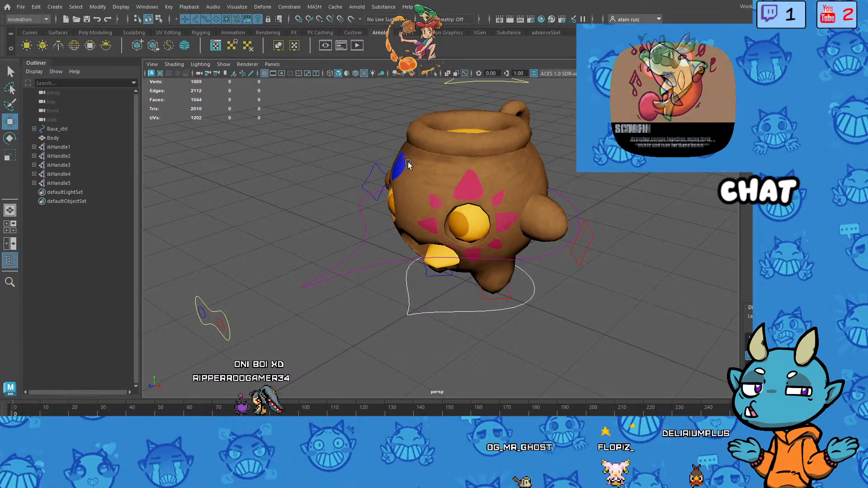
Step: Compare the character in untextured and textured shading and view it from the front
{"action": "key", "text": "5"}
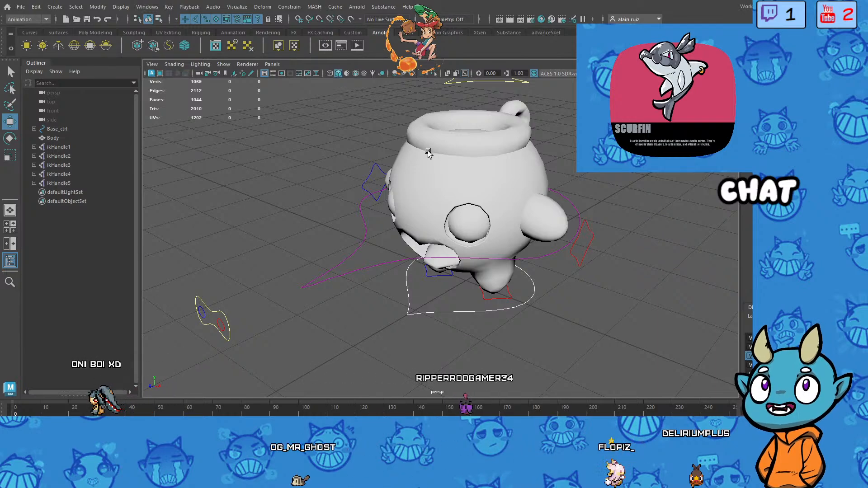
{"action": "key", "text": "6"}
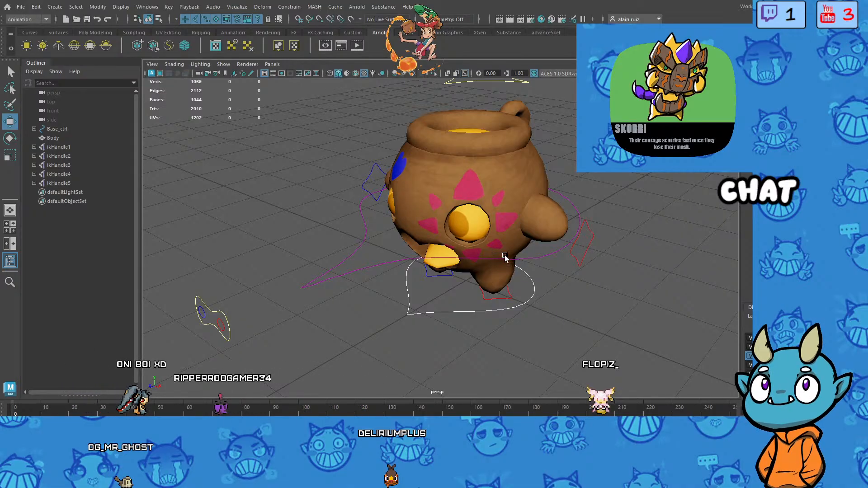
{"action": "left_click_drag", "start_coordinate": [505, 257], "coordinate": [543, 286], "text": "alt"}
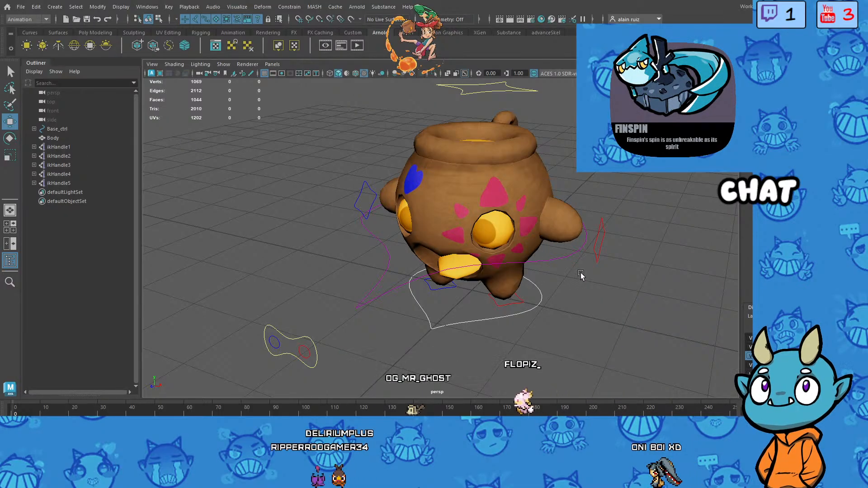
{"action": "left_click_drag", "start_coordinate": [580, 272], "coordinate": [565, 275], "text": "alt"}
Step: Undo a first trial move of the body control and shift the body slightly sideways over the feet
{"action": "left_click", "coordinate": [465, 276]}
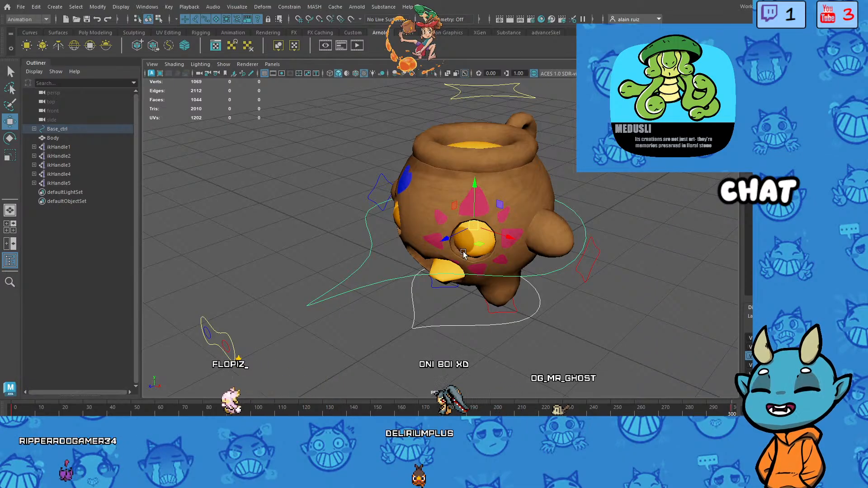
{"action": "mouse_move", "coordinate": [481, 237]}
{"action": "left_mouse_down"}
{"action": "mouse_move", "coordinate": [476, 229]}
{"action": "mouse_move", "coordinate": [481, 238]}
{"action": "left_mouse_up"}
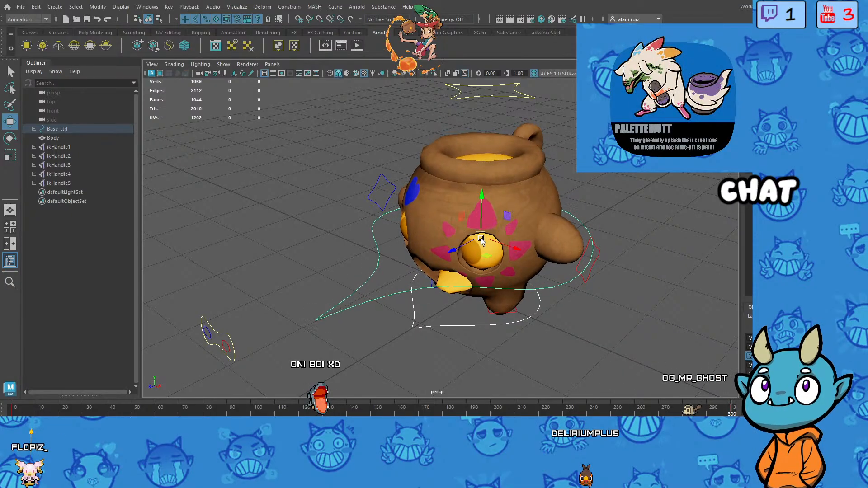
{"action": "key", "text": "ctrl+z"}
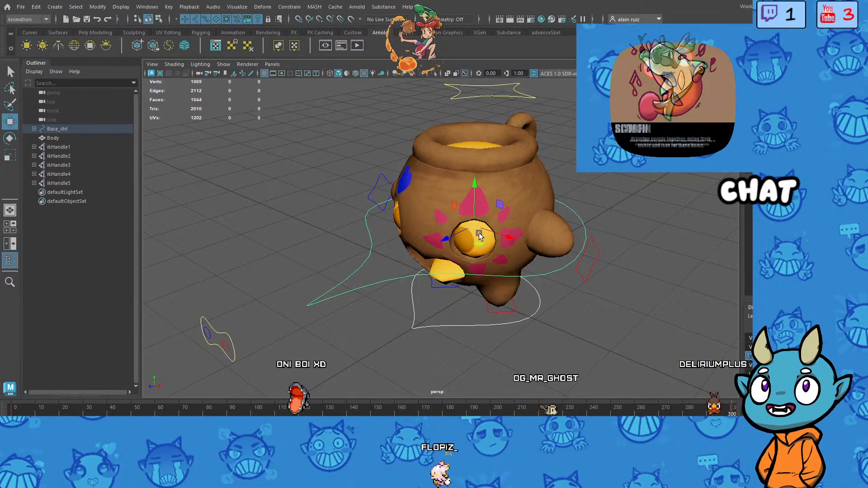
{"action": "left_click_drag", "start_coordinate": [473, 226], "coordinate": [483, 229]}
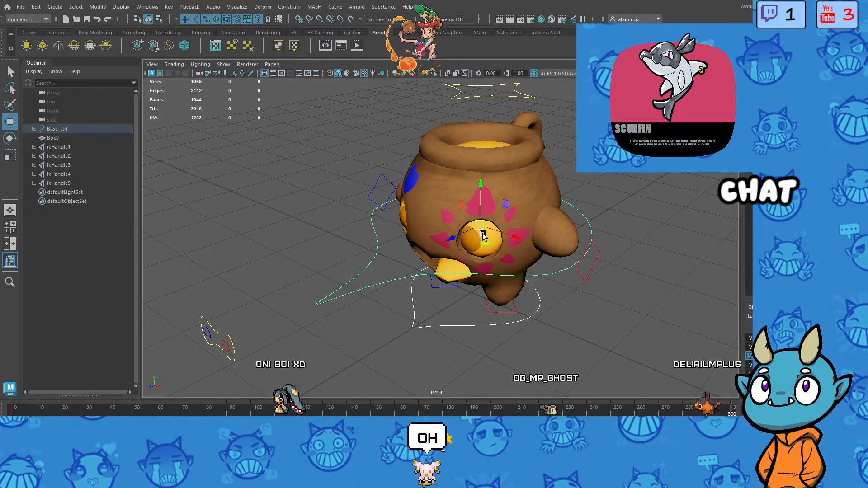
Step: Try a small rotation of the body control with the Rotate tool and undo it
{"action": "key", "text": "F8"}
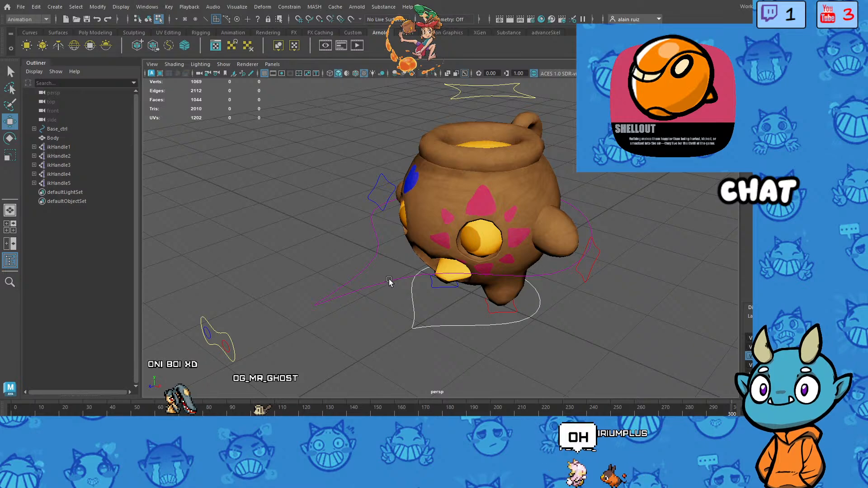
{"action": "key", "text": "F8"}
{"action": "key", "text": "e"}
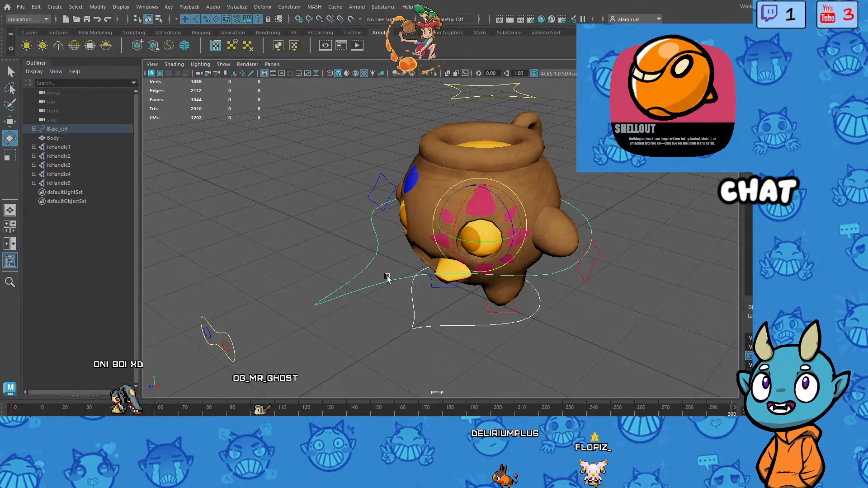
{"action": "left_click_drag", "start_coordinate": [483, 229], "coordinate": [433, 233]}
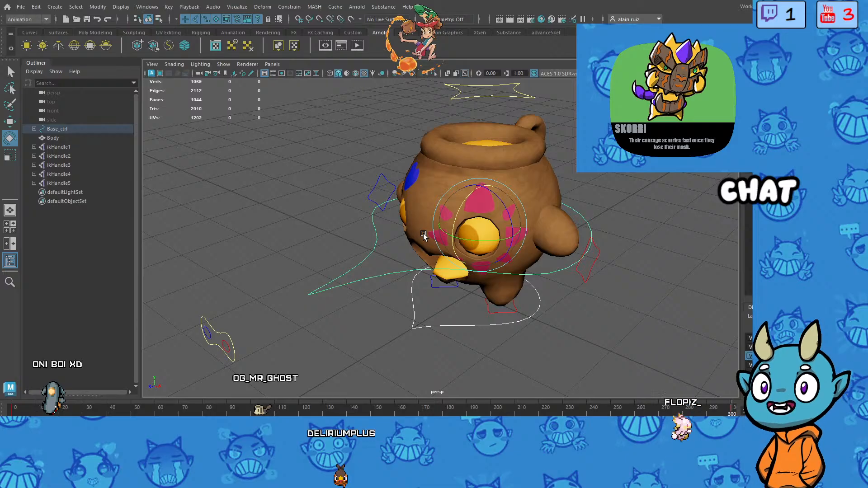
{"action": "key", "text": "ctrl+z"}
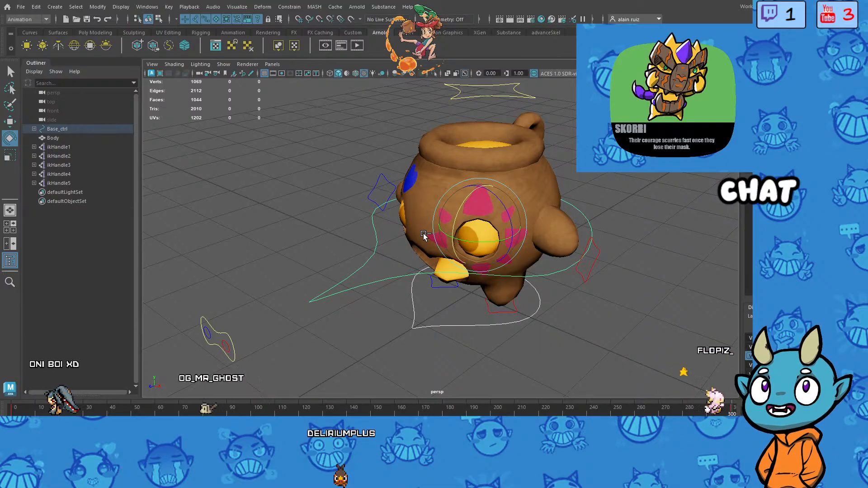
{"action": "key", "text": "ctrl+z"}
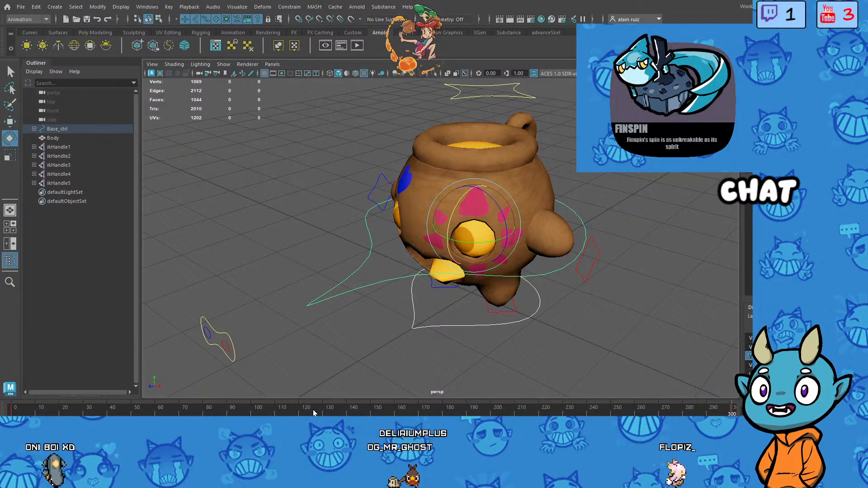
Step: Key the body control at about frame 150 and scrub the timeline up to frame 300 and back to check it
{"action": "left_click", "coordinate": [373, 413]}
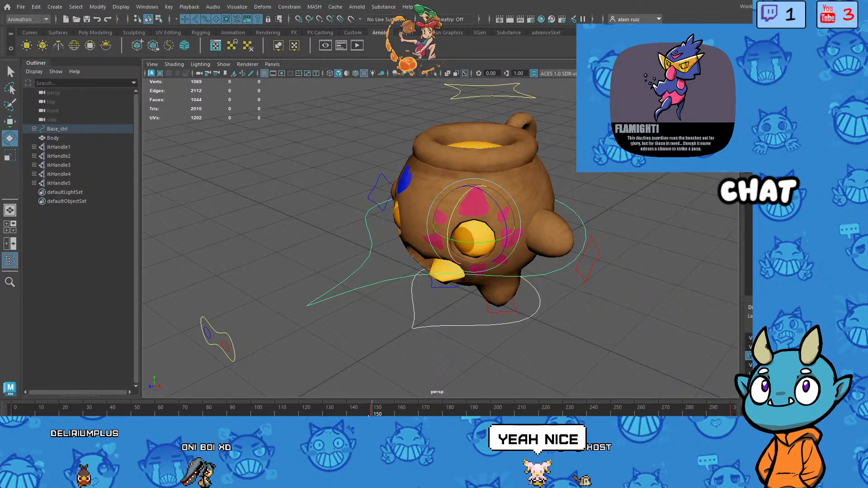
{"action": "left_click", "coordinate": [424, 410]}
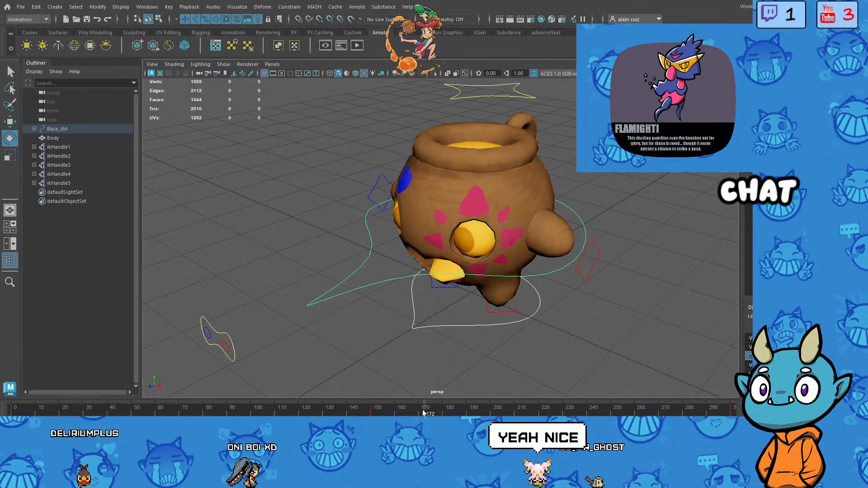
{"action": "left_click_drag", "start_coordinate": [136, 409], "coordinate": [661, 403]}
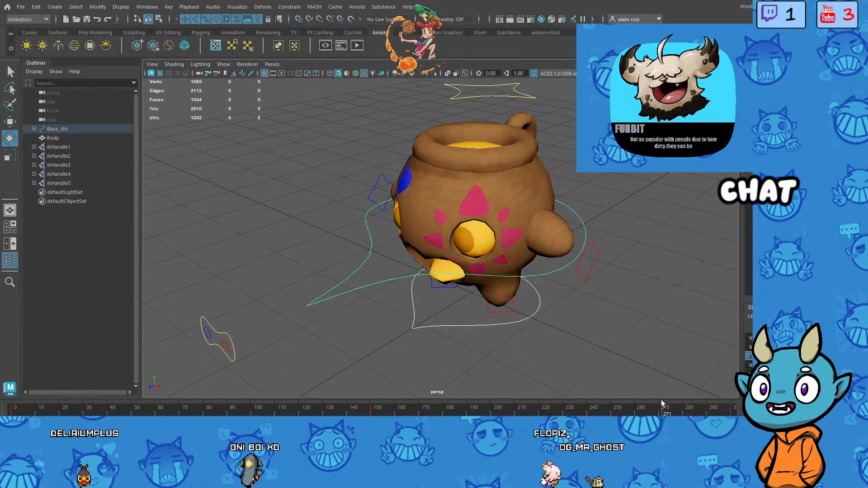
{"action": "left_click_drag", "start_coordinate": [44, 408], "coordinate": [575, 402]}
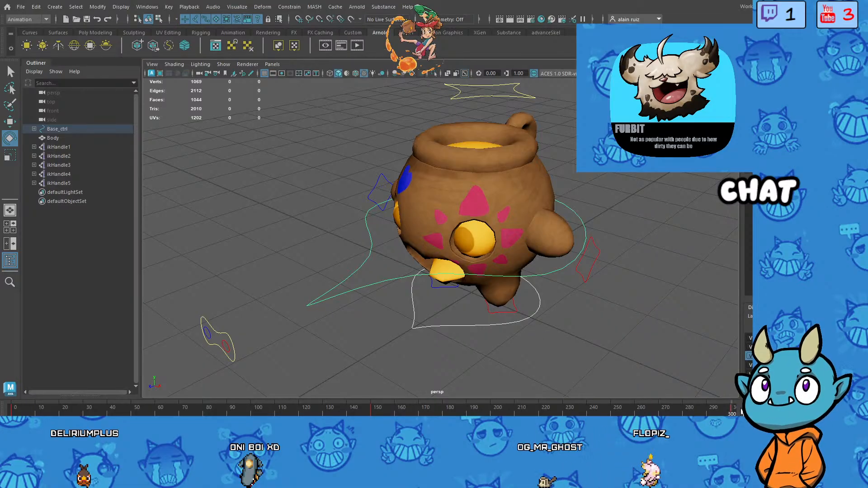
{"action": "left_click_drag", "start_coordinate": [741, 410], "coordinate": [113, 409]}
{"action": "mouse_move", "coordinate": [324, 414]}
{"action": "left_mouse_down"}
{"action": "mouse_move", "coordinate": [741, 410]}
{"action": "mouse_move", "coordinate": [348, 409]}
{"action": "left_mouse_up"}
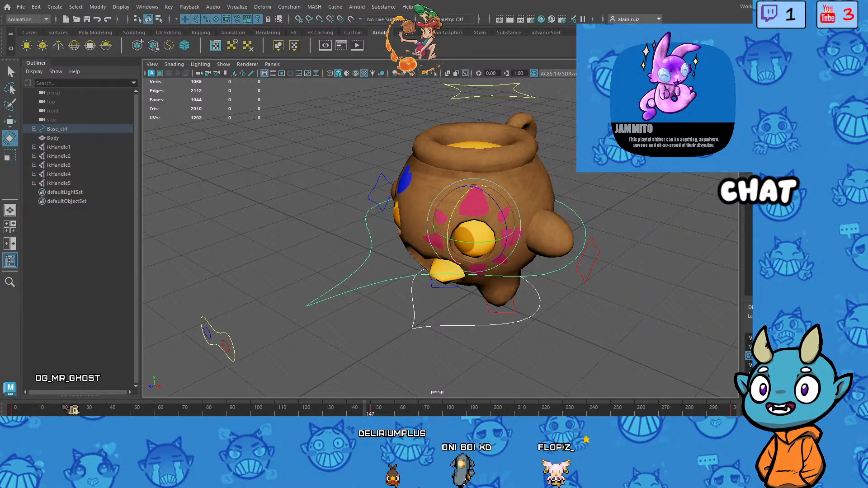
Step: Try to delete the body control's keys across the whole timeline range, and undo the deletion
{"action": "left_click", "coordinate": [474, 226]}
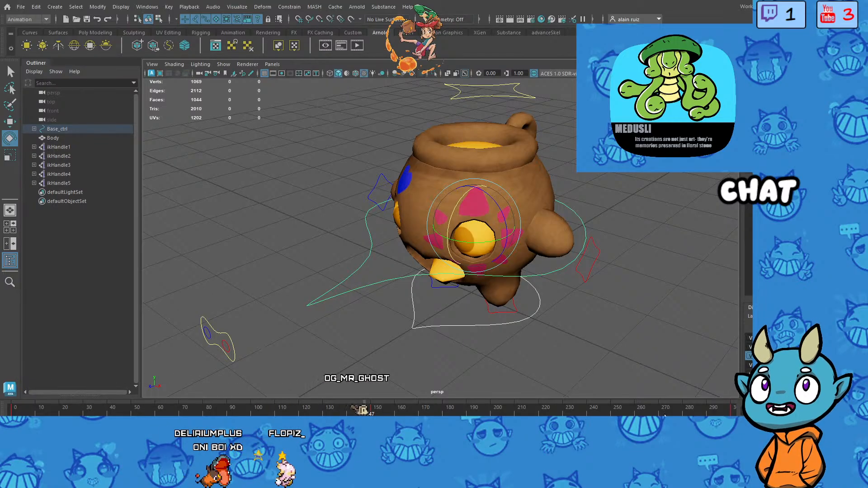
{"action": "double_click", "coordinate": [728, 411]}
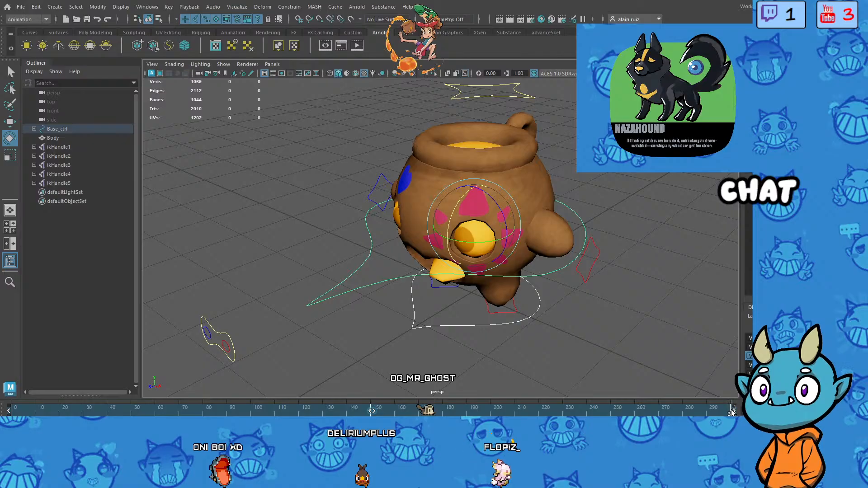
{"action": "key", "text": "Delete"}
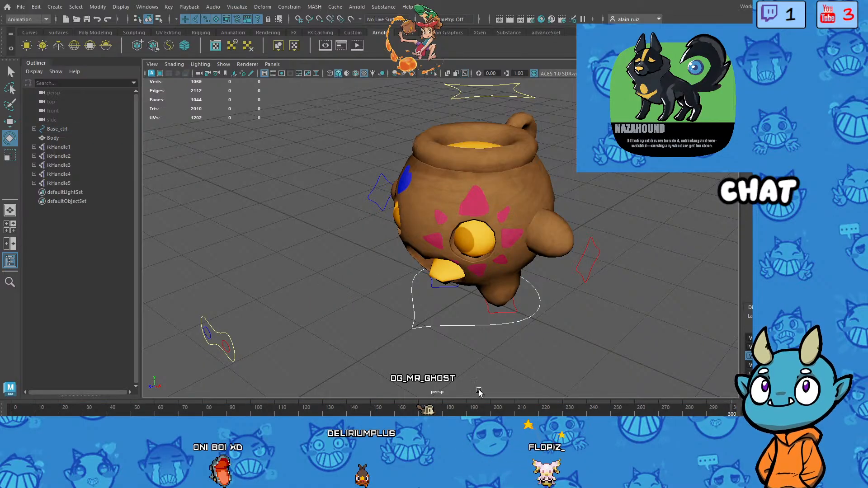
{"action": "key", "text": "ctrl+z"}
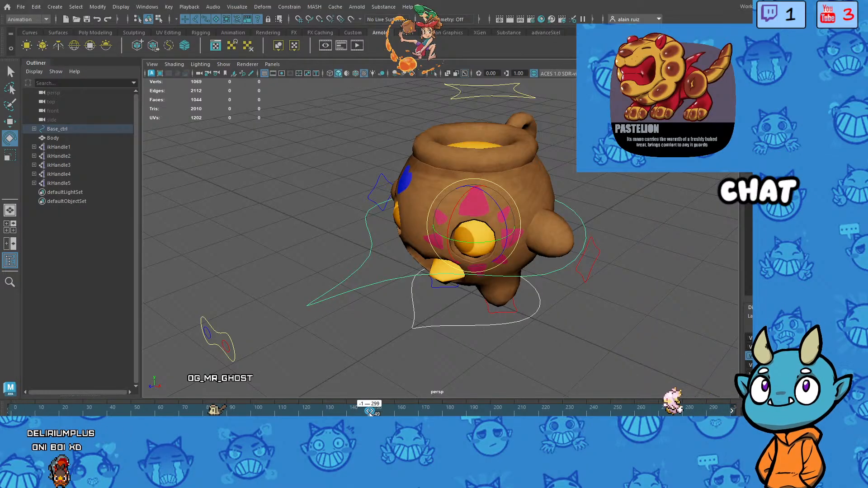
Step: Remove the body control's key at frame 149 and set the timeline's end frame to 180
{"action": "left_click", "coordinate": [391, 381]}
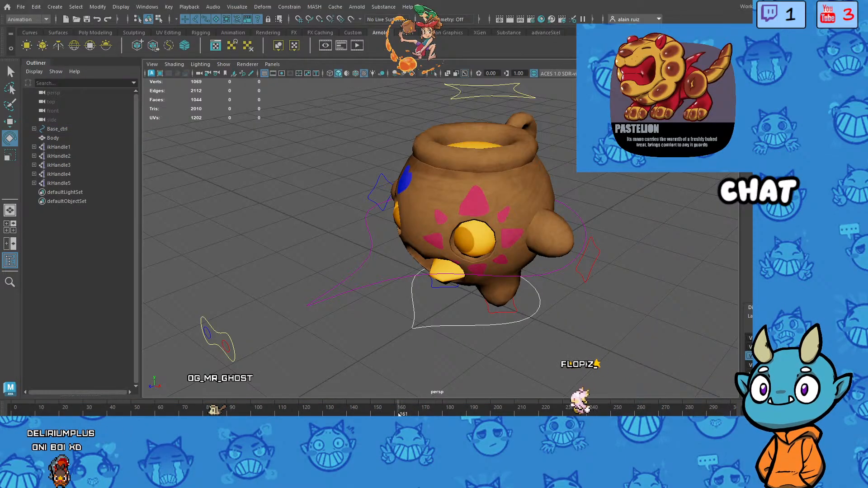
{"action": "left_click", "coordinate": [361, 290]}
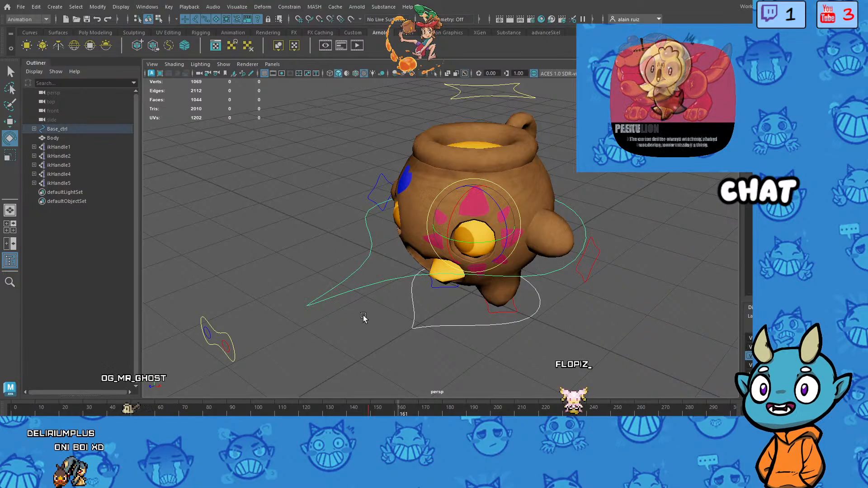
{"action": "left_click", "coordinate": [370, 412]}
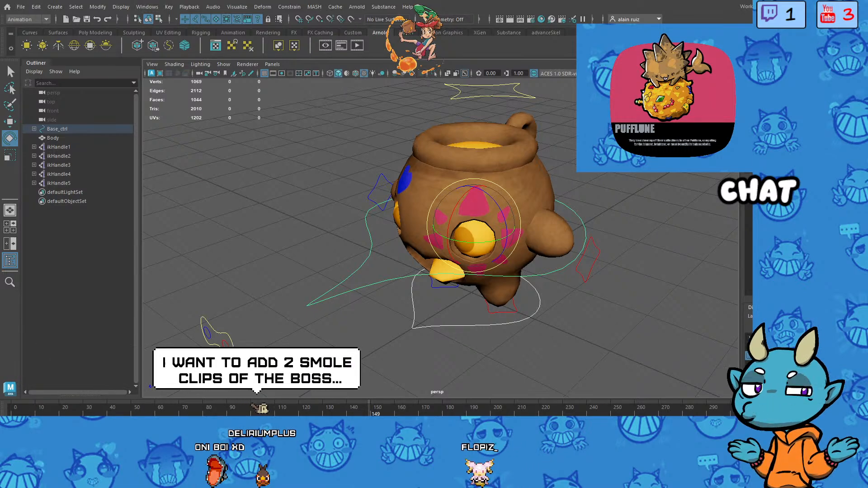
{"action": "type", "text": "180"}
{"action": "key", "text": "Return"}
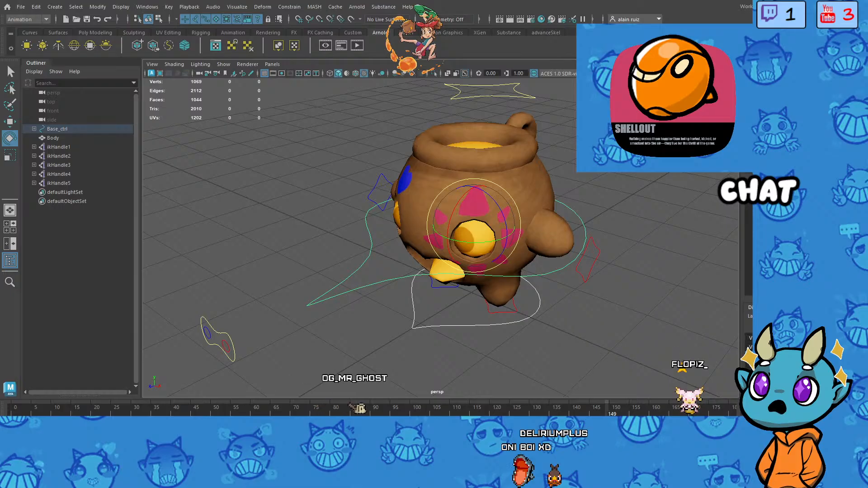
{"action": "key", "text": "5"}
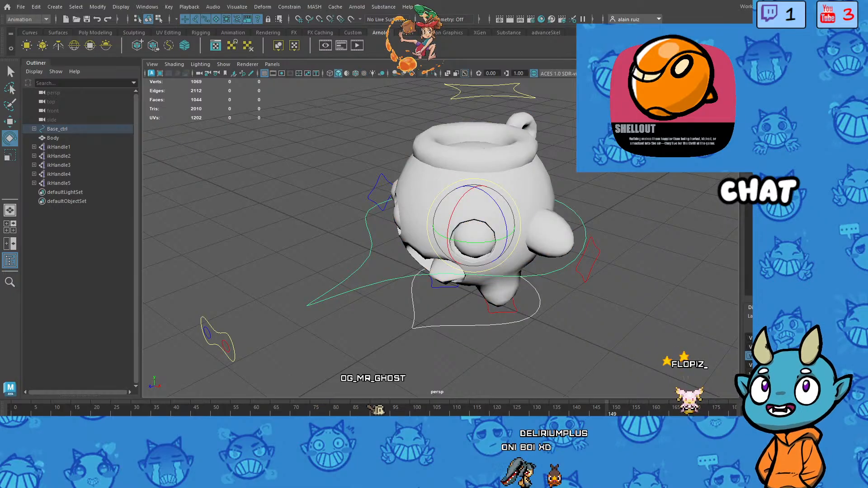
{"action": "key", "text": "6"}
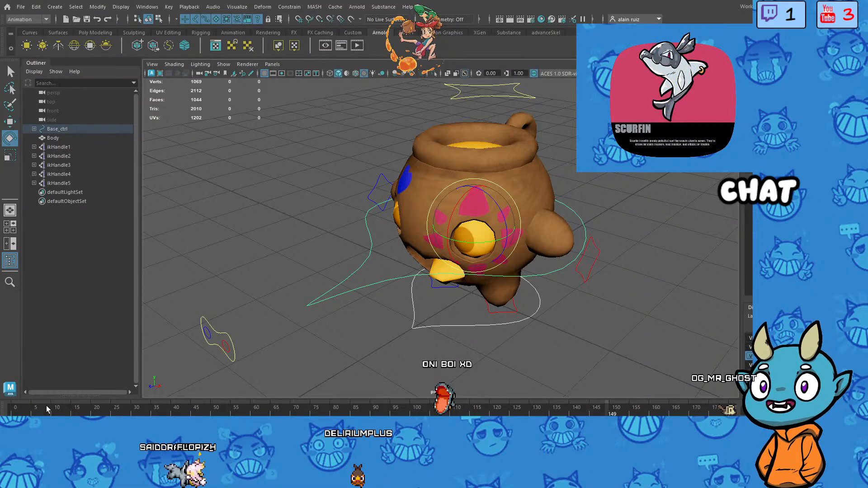
Step: Key the body control's current pose every 45 frames from the start of the timeline to frame 180
{"action": "left_click_drag", "start_coordinate": [20, 414], "coordinate": [7, 415]}
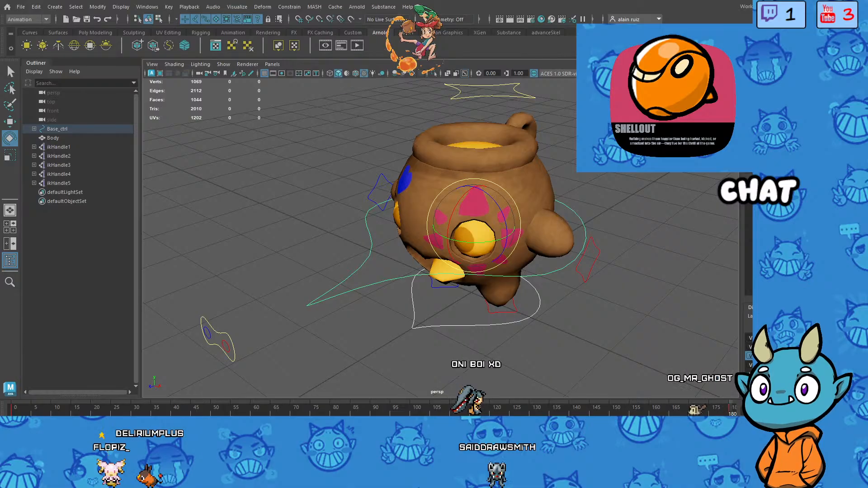
{"action": "left_click", "coordinate": [376, 409]}
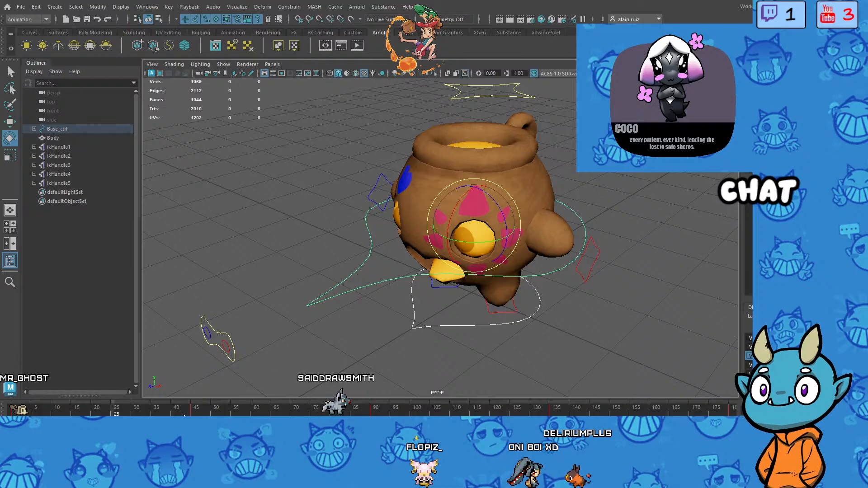
Step: Try nudging the body control vertically and sideways with the Move tool at frame 24
{"action": "left_click", "coordinate": [119, 412]}
{"action": "left_click", "coordinate": [112, 412]}
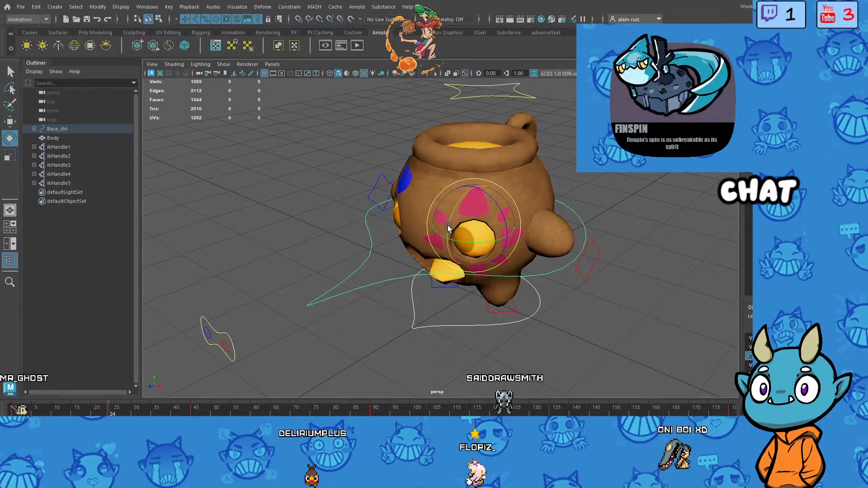
{"action": "key", "text": "w"}
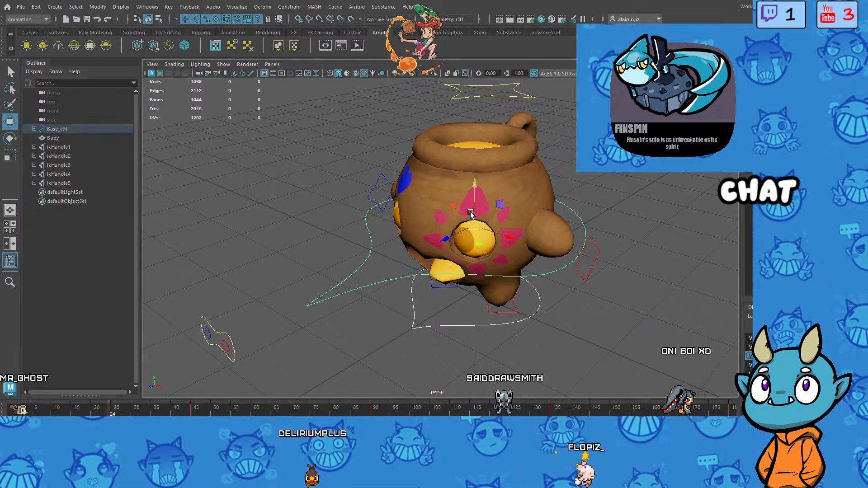
{"action": "left_click_drag", "start_coordinate": [477, 186], "coordinate": [482, 205]}
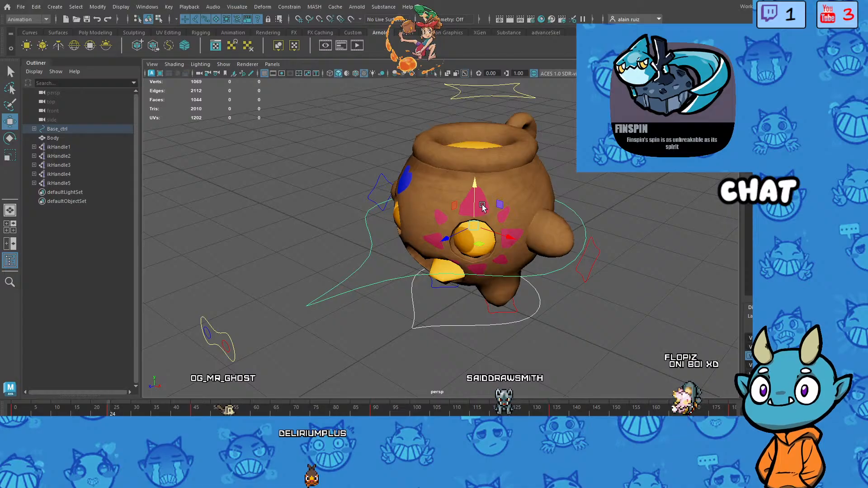
{"action": "left_click_drag", "start_coordinate": [478, 242], "coordinate": [533, 245], "text": "alt"}
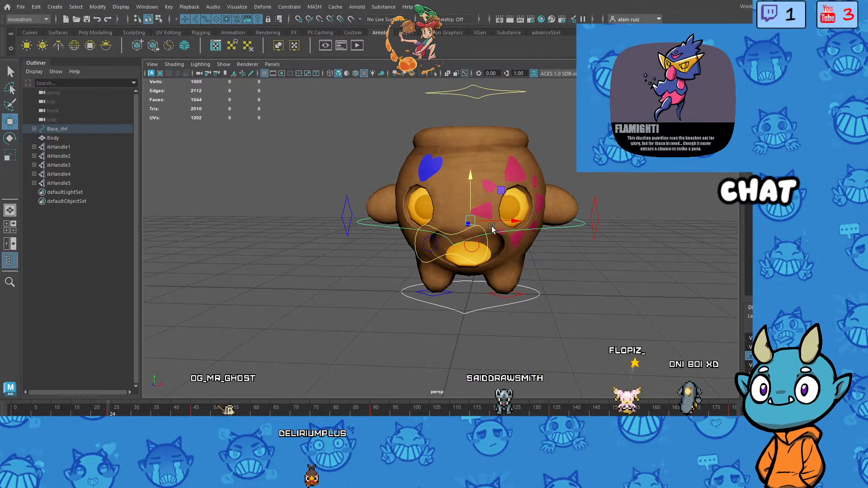
{"action": "mouse_move", "coordinate": [476, 222]}
{"action": "left_mouse_down"}
{"action": "mouse_move", "coordinate": [475, 213]}
{"action": "mouse_move", "coordinate": [474, 222]}
{"action": "left_mouse_up"}
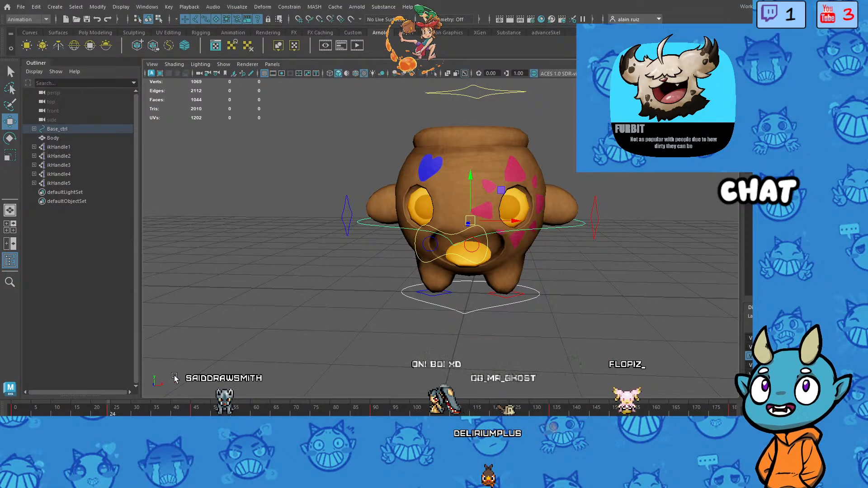
Step: Tilt the body control slightly forward at frame 24 with the Rotate tool
{"action": "key", "text": "e"}
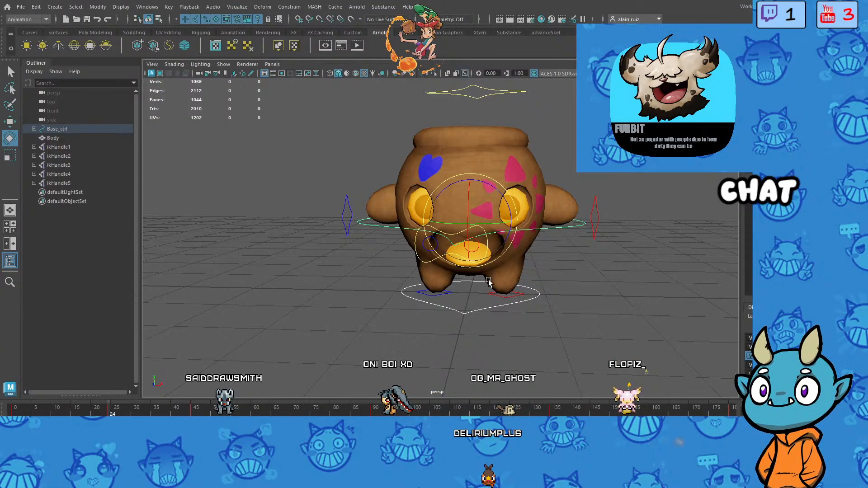
{"action": "left_click_drag", "start_coordinate": [488, 282], "coordinate": [459, 220], "text": "alt"}
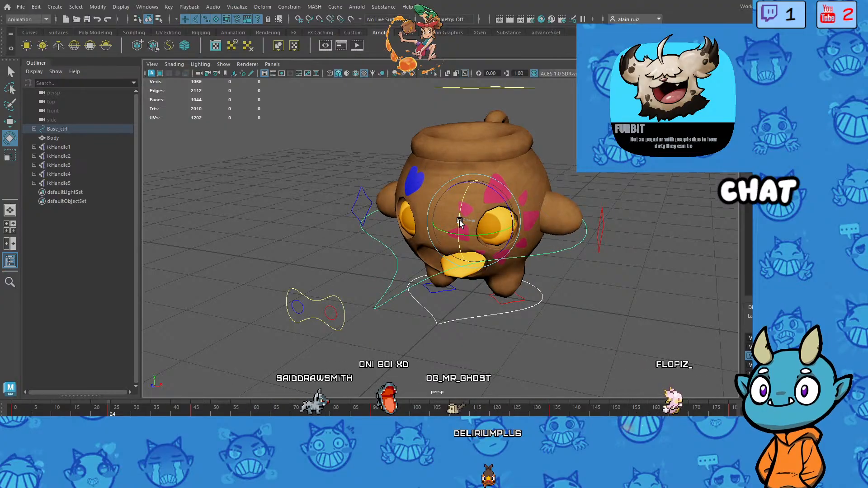
{"action": "left_click", "coordinate": [110, 414]}
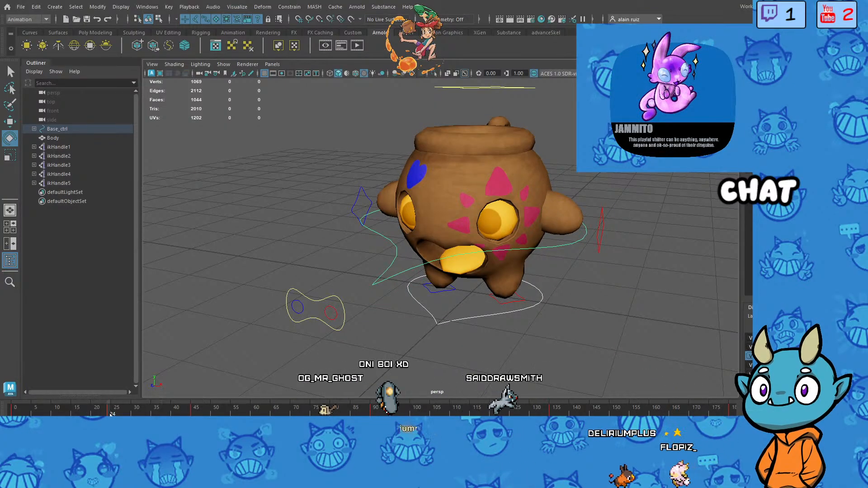
{"action": "left_click", "coordinate": [458, 226]}
{"action": "left_click_drag", "start_coordinate": [461, 213], "coordinate": [458, 226]}
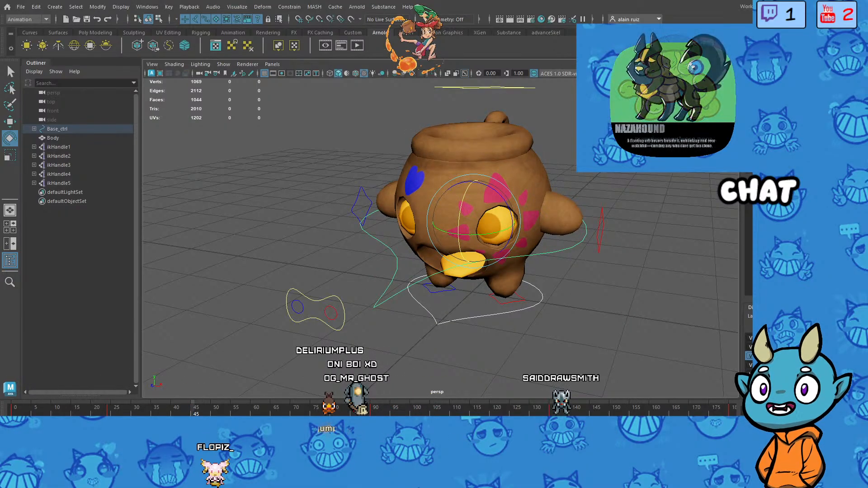
Step: Undo the forward tilt of the body control at frame 24 and go to frame 45
{"action": "left_click", "coordinate": [551, 414]}
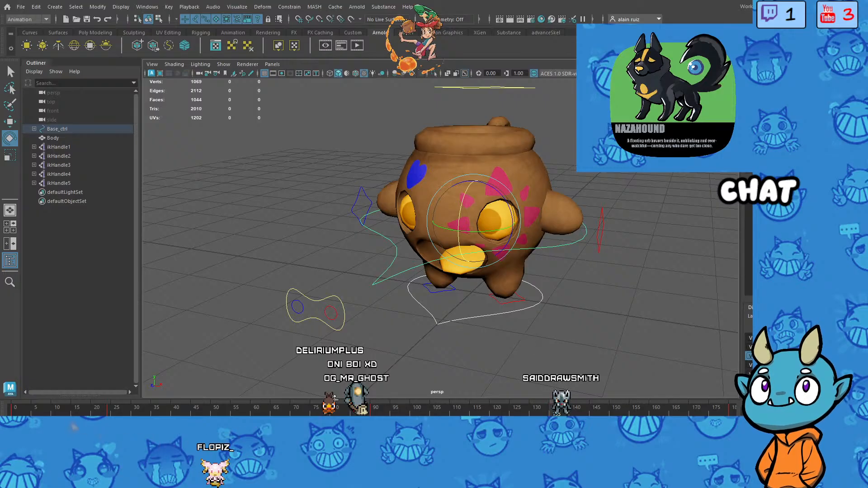
{"action": "left_click_drag", "start_coordinate": [113, 414], "coordinate": [107, 414]}
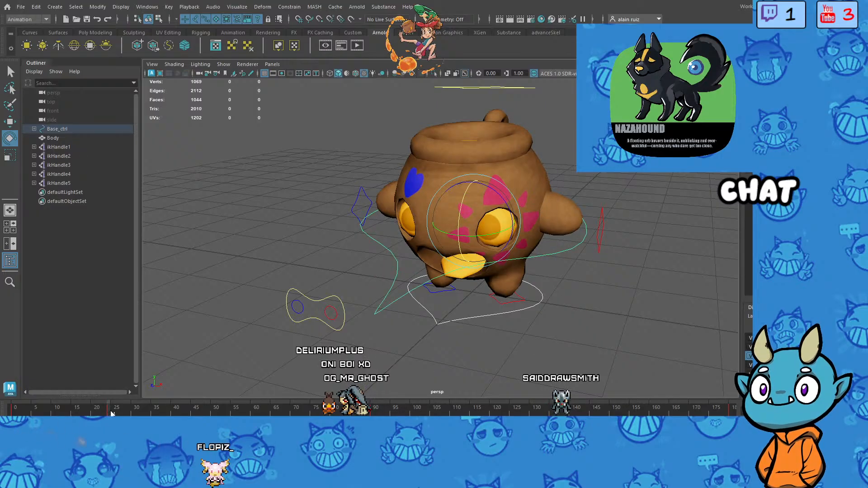
{"action": "key", "text": "ctrl+z"}
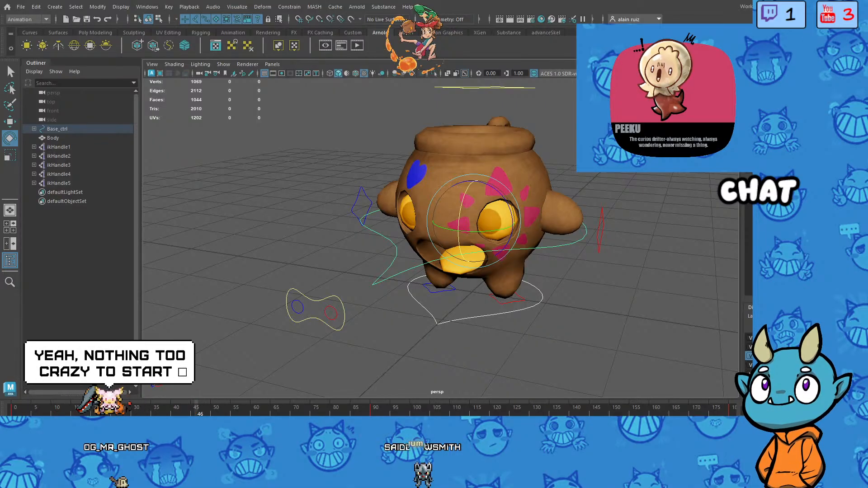
{"action": "key", "text": "alt+comma"}
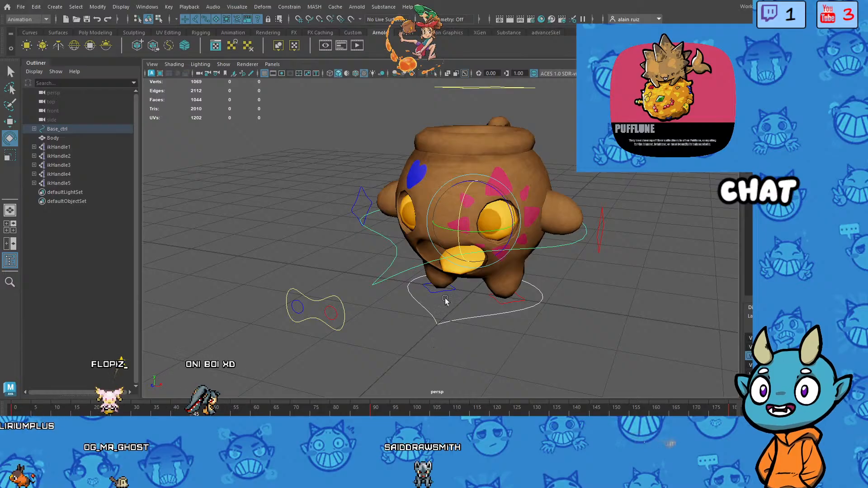
Step: Shift the body control slightly to one side at frame 45 and to the opposite side at frame 135 with the Move tool
{"action": "left_click_drag", "start_coordinate": [506, 201], "coordinate": [505, 223]}
{"action": "key", "text": "w"}
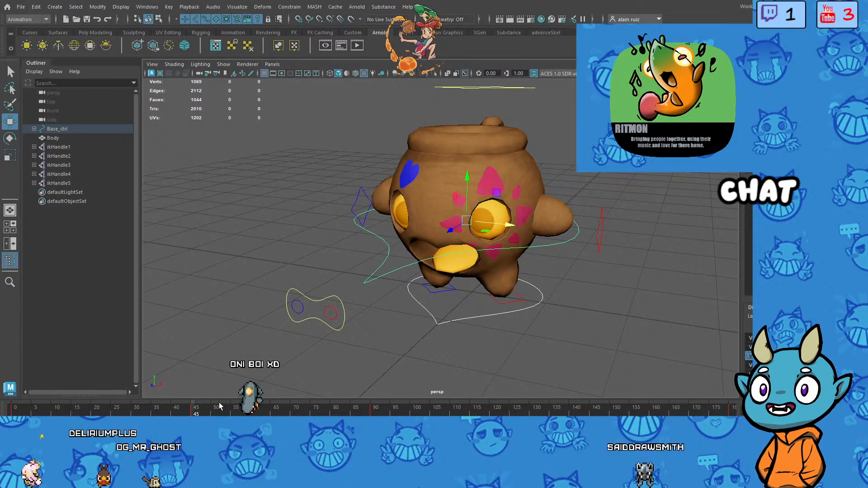
{"action": "left_click_drag", "start_coordinate": [195, 414], "coordinate": [552, 415]}
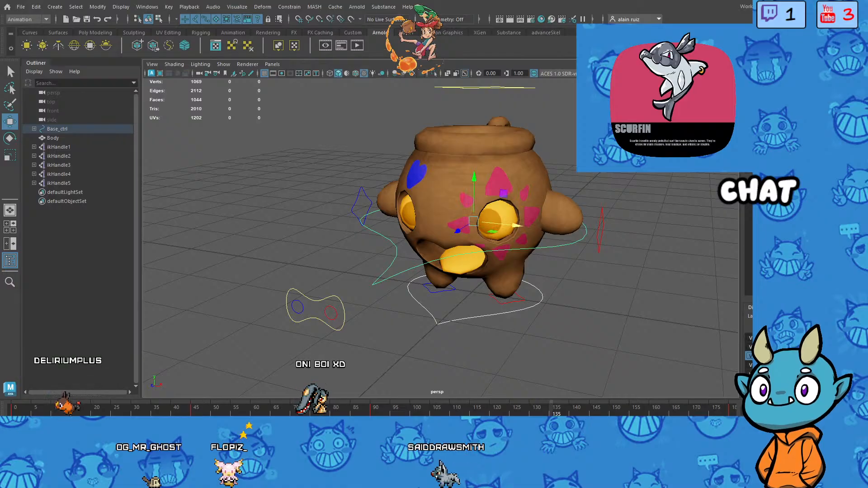
{"action": "left_click_drag", "start_coordinate": [520, 227], "coordinate": [526, 227]}
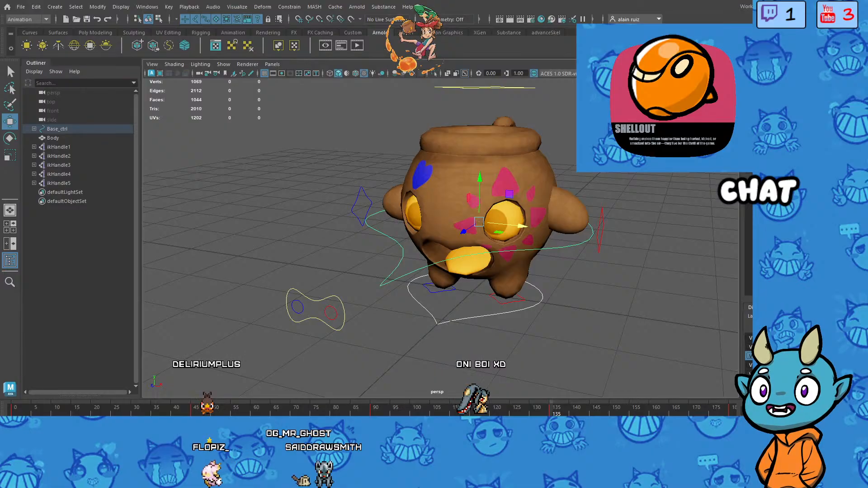
Step: Play back and scrub through the animation to review the body's side-to-side sway
{"action": "key", "text": "alt+v"}
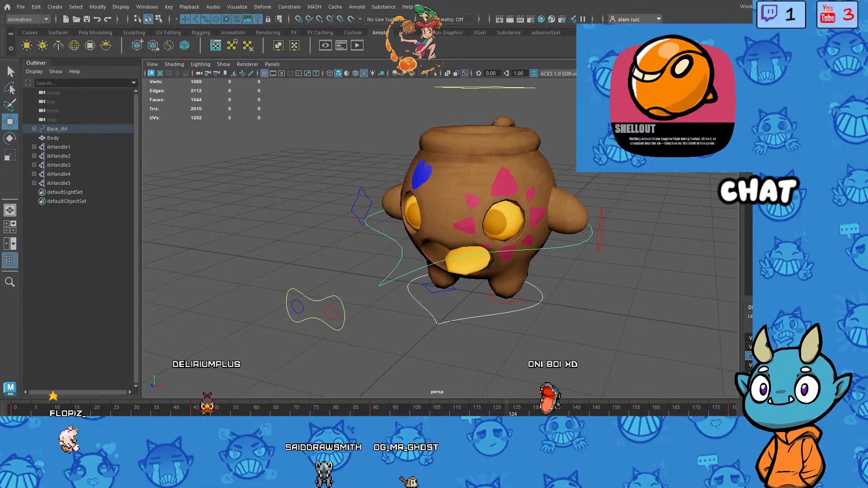
{"action": "key", "text": "Escape"}
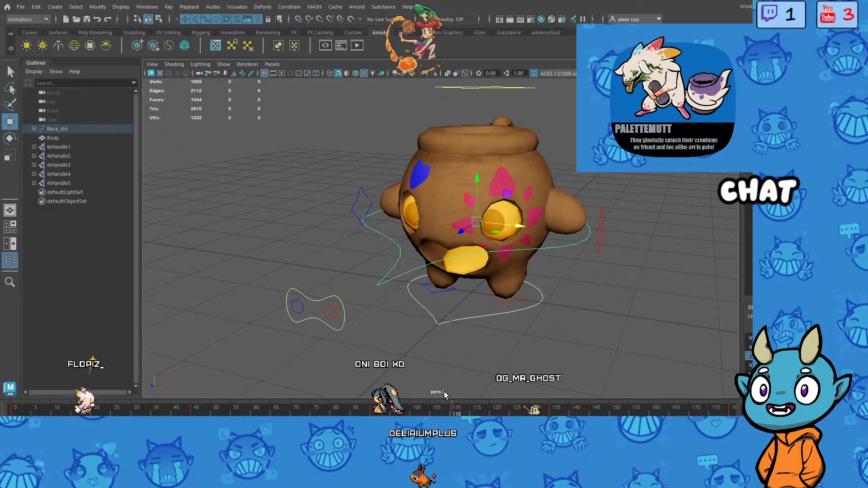
{"action": "mouse_move", "coordinate": [453, 409]}
{"action": "left_mouse_down"}
{"action": "mouse_move", "coordinate": [212, 412]}
{"action": "mouse_move", "coordinate": [274, 413]}
{"action": "left_mouse_up"}
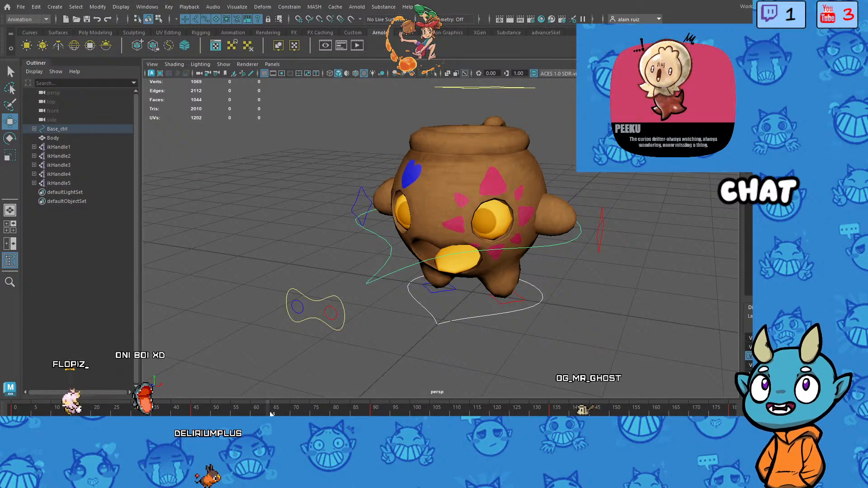
{"action": "mouse_move", "coordinate": [270, 413]}
{"action": "left_mouse_down"}
{"action": "mouse_move", "coordinate": [14, 413]}
{"action": "mouse_move", "coordinate": [220, 412]}
{"action": "left_mouse_up"}
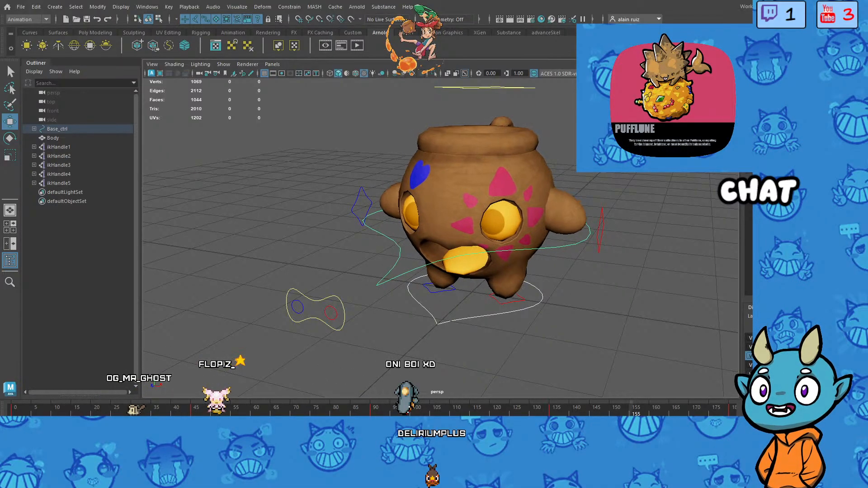
{"action": "key", "text": "alt+v"}
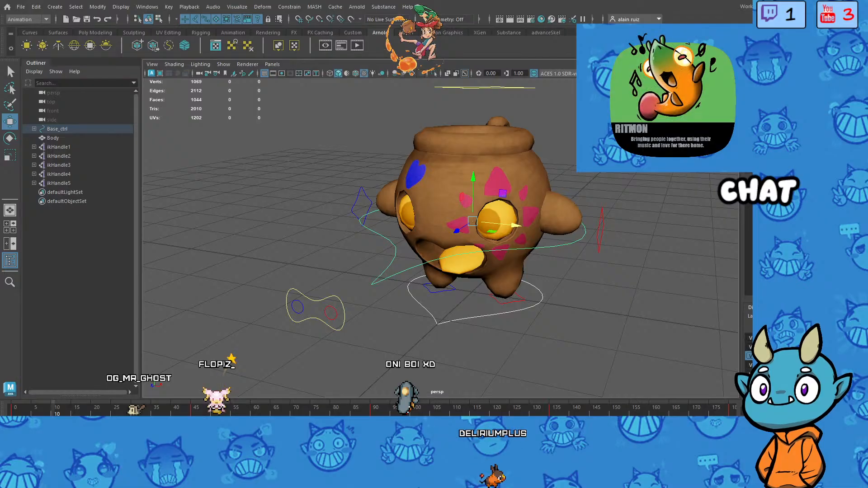
Step: Reselect the body control, go to frame 45 and show its animation curves in the Graph Editor below the viewport
{"action": "left_click", "coordinate": [192, 412]}
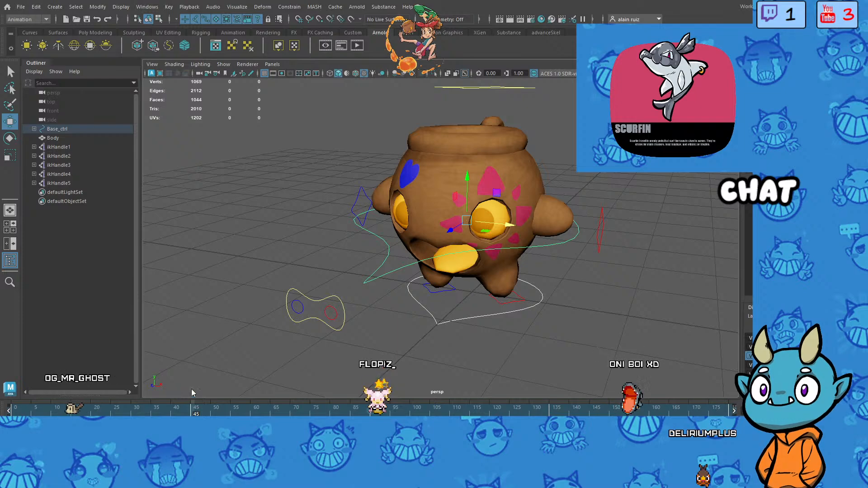
{"action": "key", "text": "ctrl+z"}
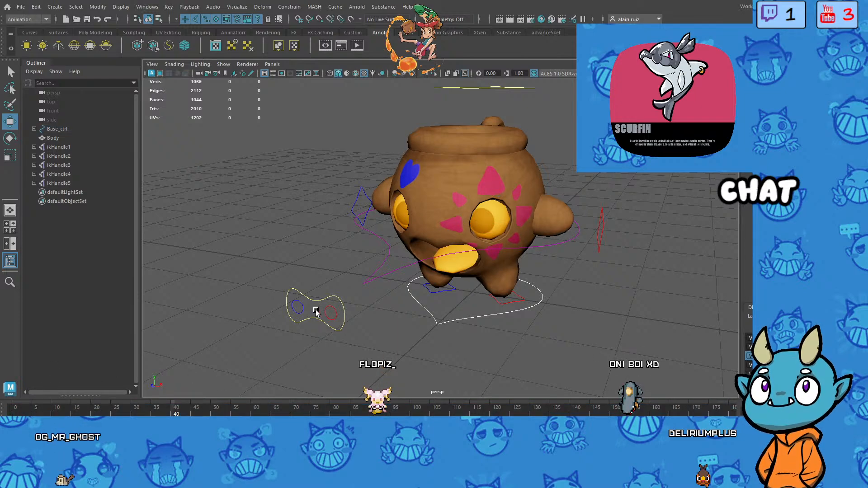
{"action": "left_click", "coordinate": [379, 279]}
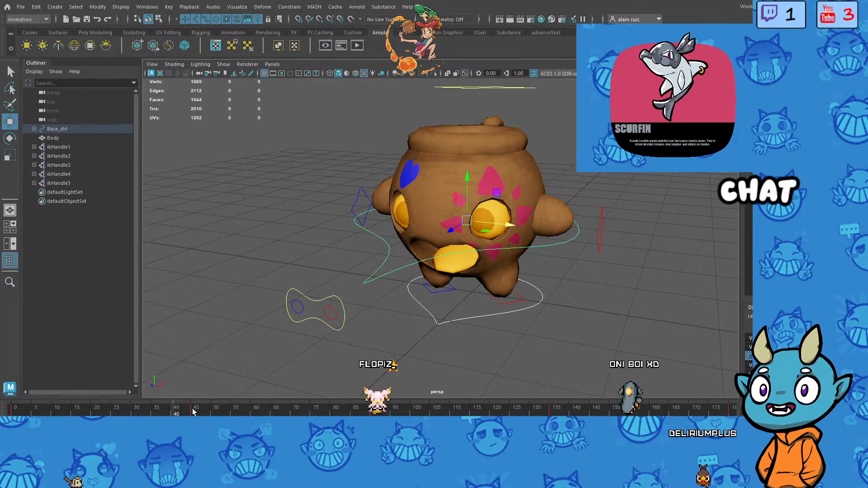
{"action": "left_click_drag", "start_coordinate": [192, 410], "coordinate": [167, 413]}
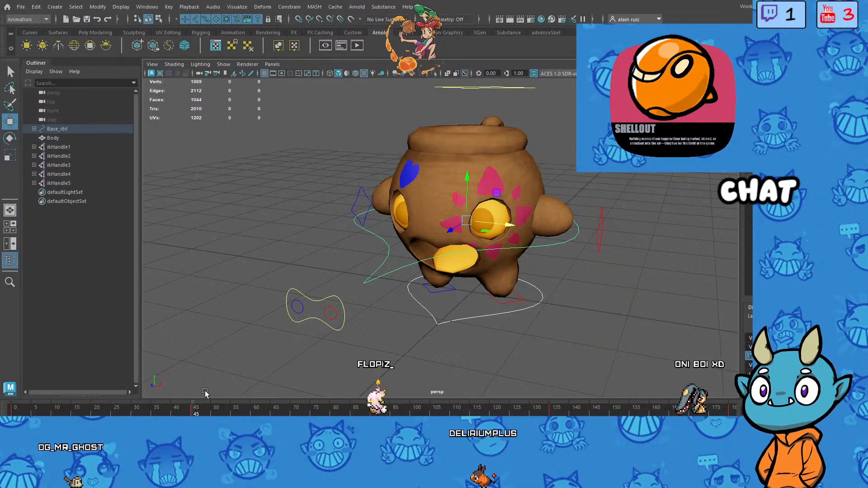
{"action": "left_click", "coordinate": [234, 33]}
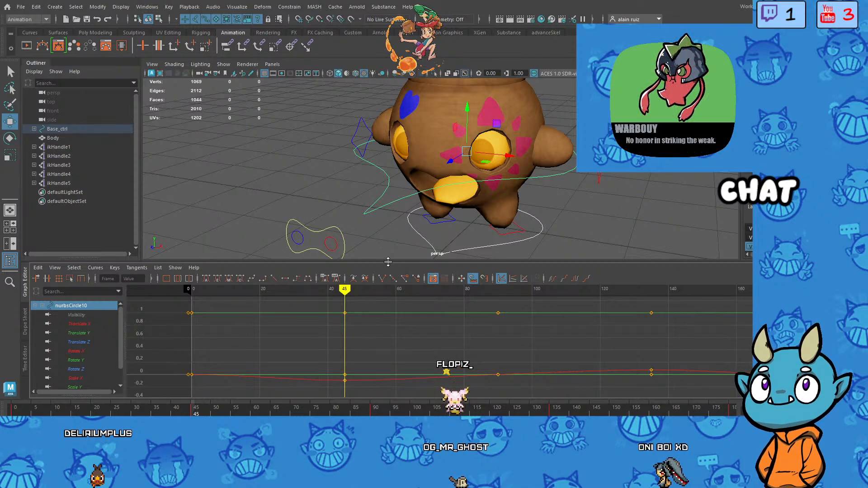
{"action": "left_click_drag", "start_coordinate": [388, 262], "coordinate": [388, 266]}
{"action": "scroll", "coordinate": [410, 221], "scroll_direction": "down", "scroll_amount": 3}
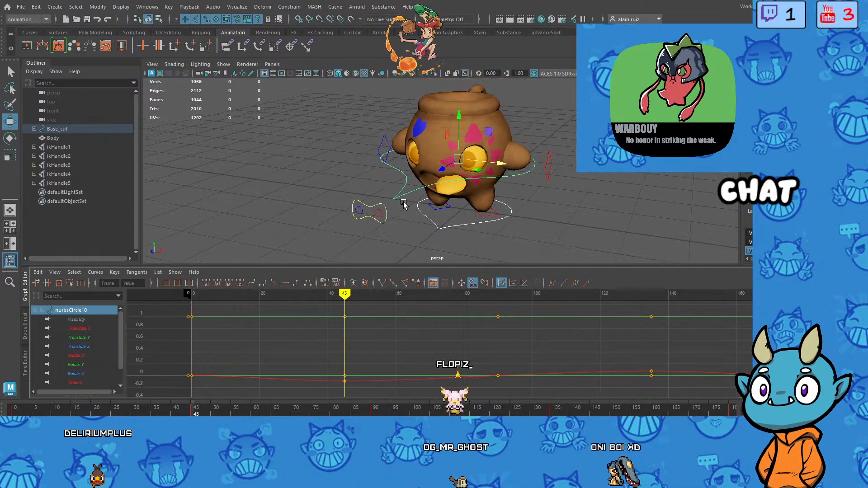
{"action": "scroll", "coordinate": [404, 204], "scroll_direction": "down", "scroll_amount": 2}
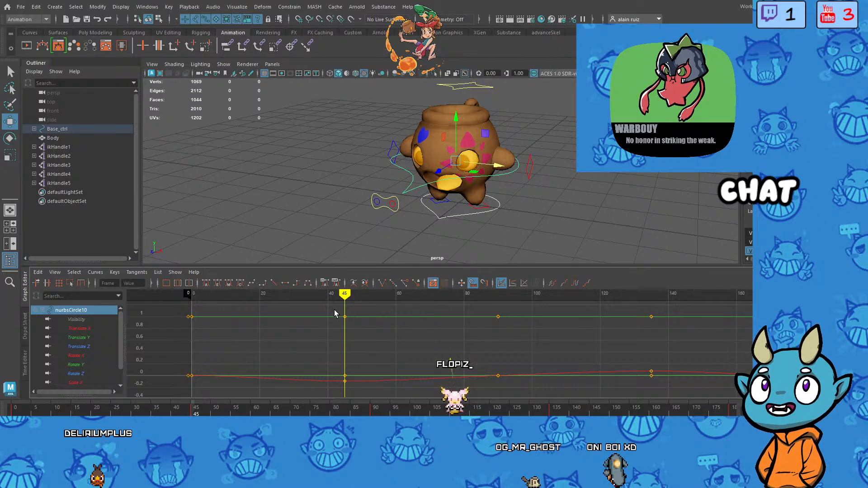
Step: Try moving only the body control's frame 45 keys to frame 20 in the Graph Editor
{"action": "mouse_move", "coordinate": [354, 376]}
{"action": "left_mouse_down"}
{"action": "mouse_move", "coordinate": [354, 387]}
{"action": "mouse_move", "coordinate": [347, 383]}
{"action": "left_mouse_up"}
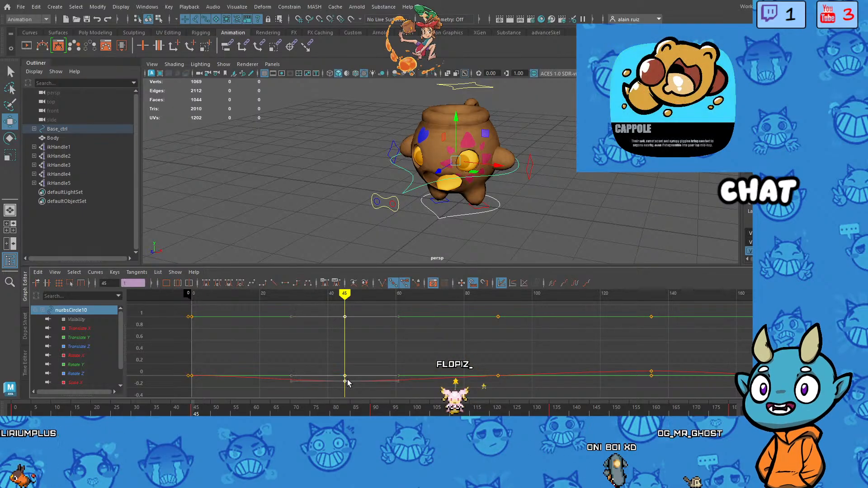
{"action": "middle_click_drag", "start_coordinate": [329, 378], "coordinate": [267, 375], "text": "shift"}
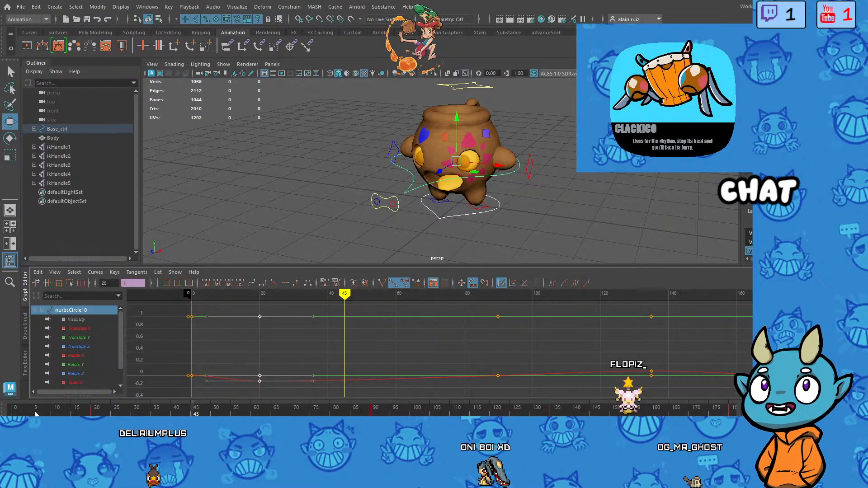
{"action": "left_click_drag", "start_coordinate": [36, 414], "coordinate": [15, 414]}
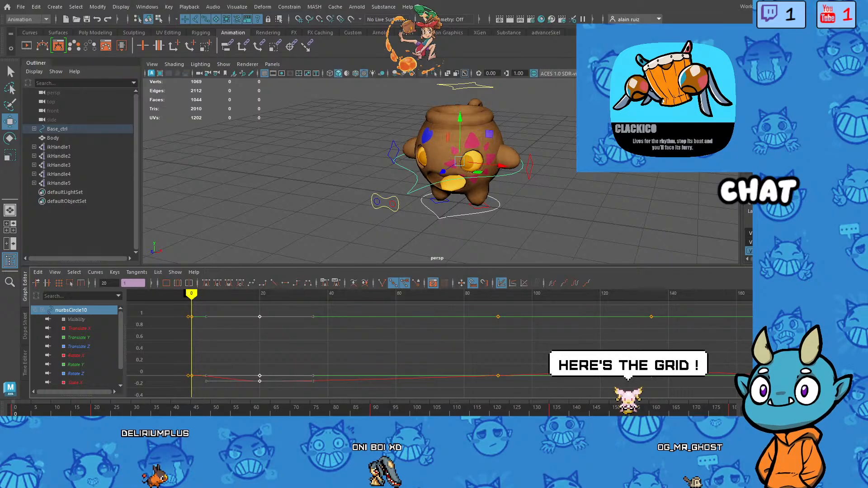
{"action": "key", "text": "ctrl+z"}
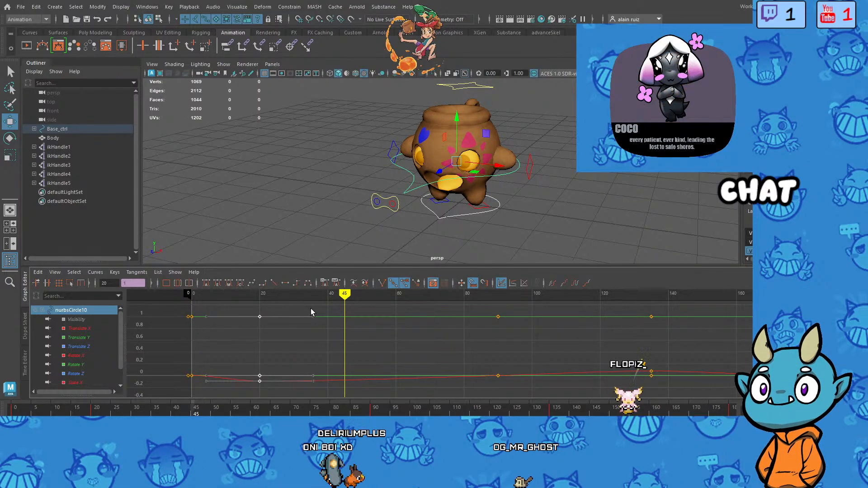
Step: Retime the body control's keys at frames 45, 90 and 135 to frames 20, 40 and 60 in the Graph Editor
{"action": "left_click_drag", "start_coordinate": [315, 308], "coordinate": [750, 392]}
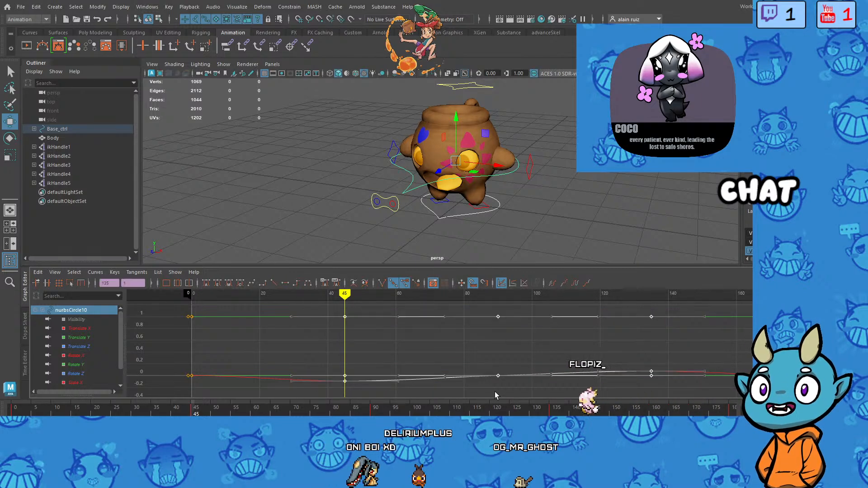
{"action": "left_click", "coordinate": [497, 375]}
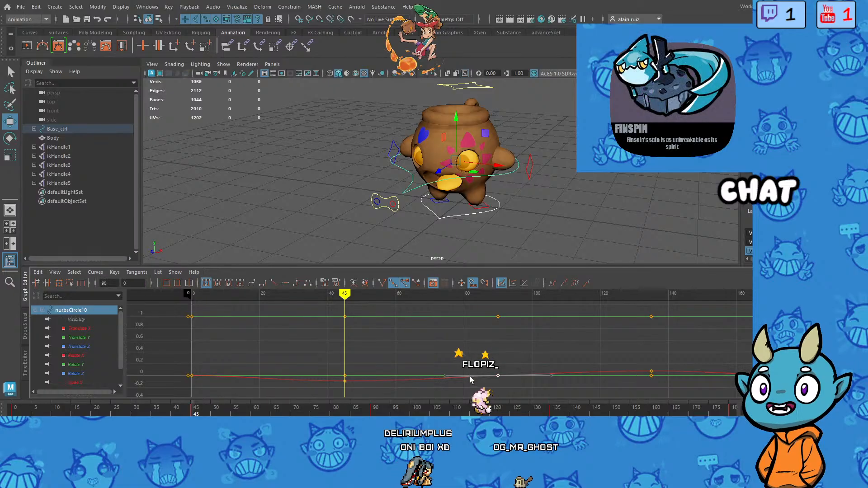
{"action": "left_click_drag", "start_coordinate": [318, 310], "coordinate": [687, 386]}
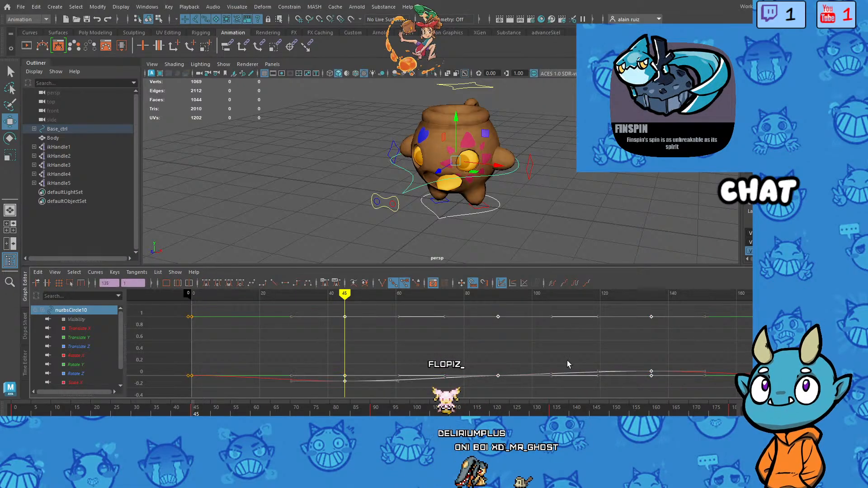
{"action": "left_click_drag", "start_coordinate": [497, 375], "coordinate": [412, 376]}
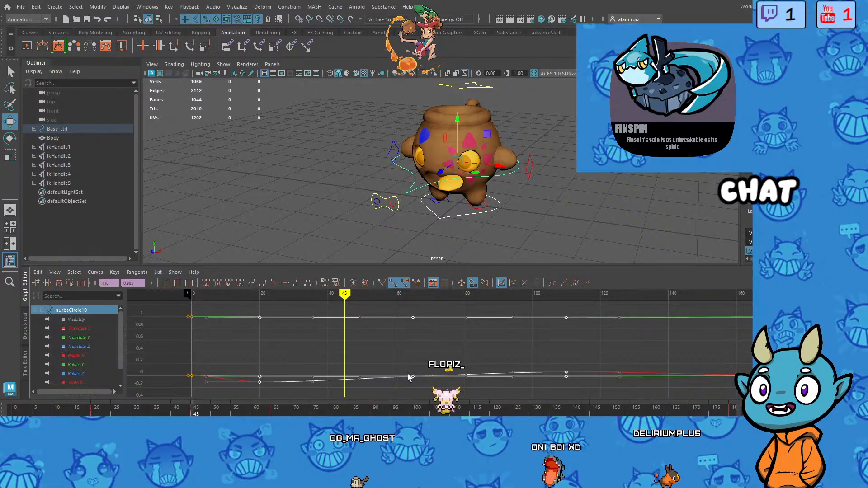
{"action": "left_click_drag", "start_coordinate": [395, 310], "coordinate": [590, 389]}
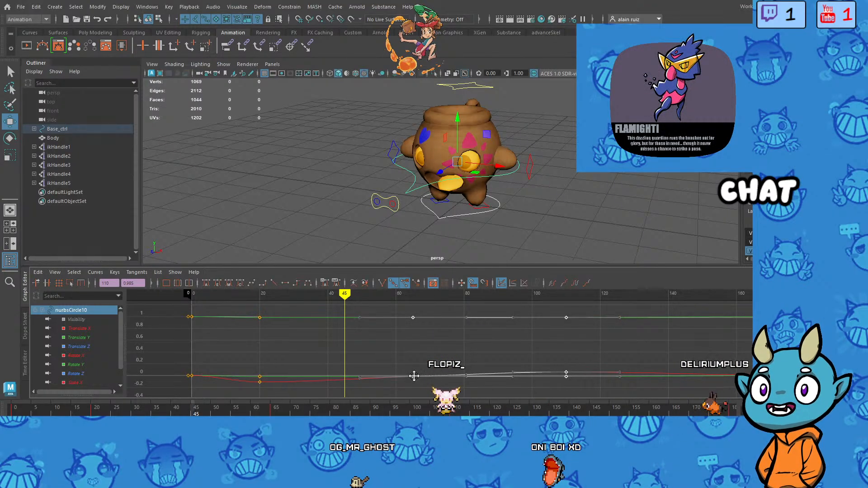
{"action": "left_click_drag", "start_coordinate": [414, 375], "coordinate": [339, 377]}
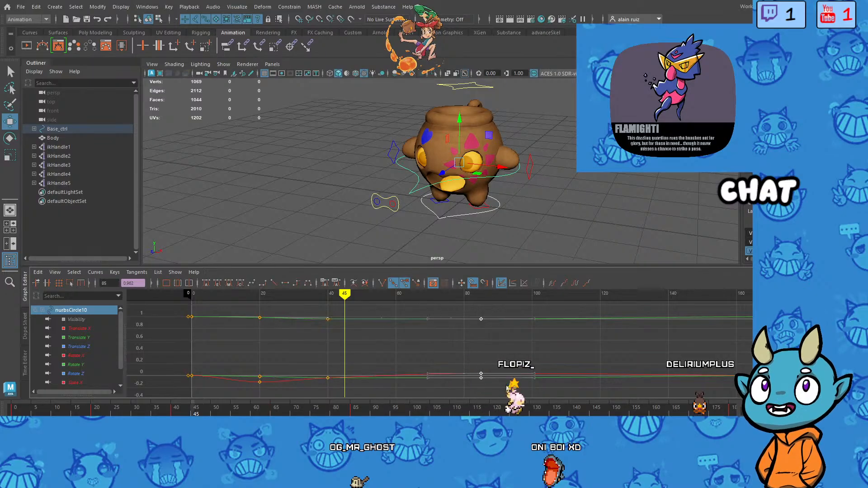
{"action": "left_click_drag", "start_coordinate": [482, 382], "coordinate": [396, 378]}
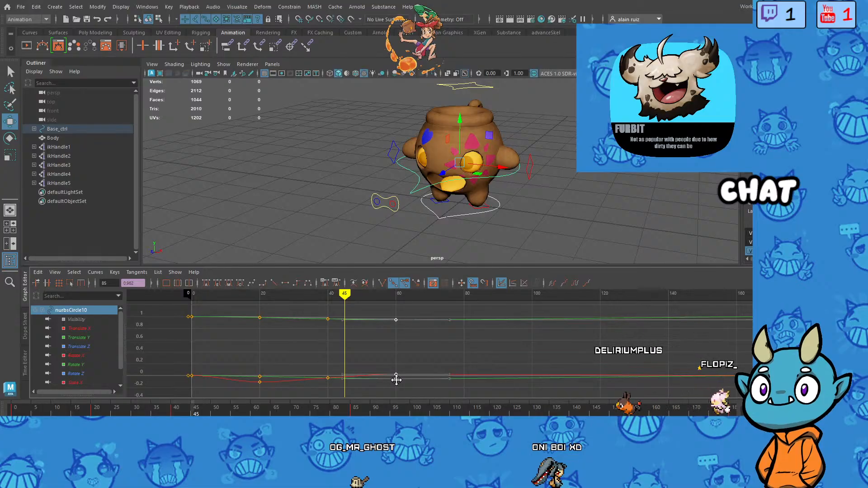
Step: Play and scrub the retimed sway from frame 0, and delete the body control's keys at frame 40
{"action": "left_click_drag", "start_coordinate": [345, 300], "coordinate": [79, 305]}
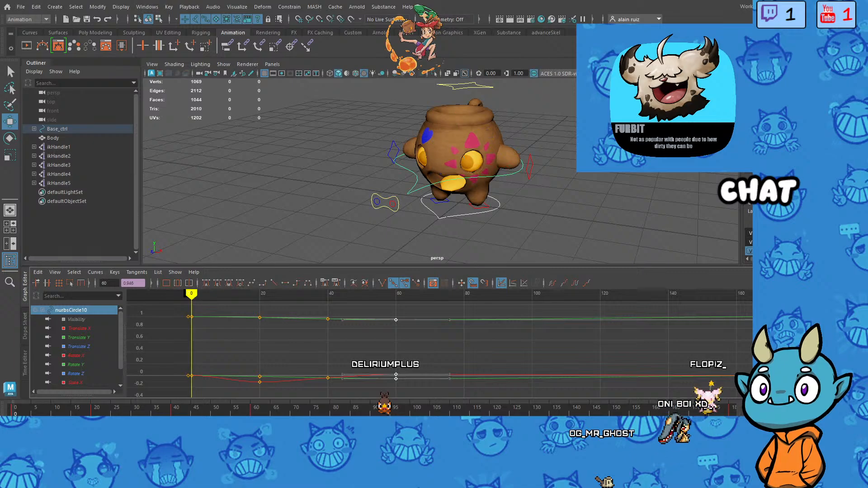
{"action": "key", "text": "alt+v"}
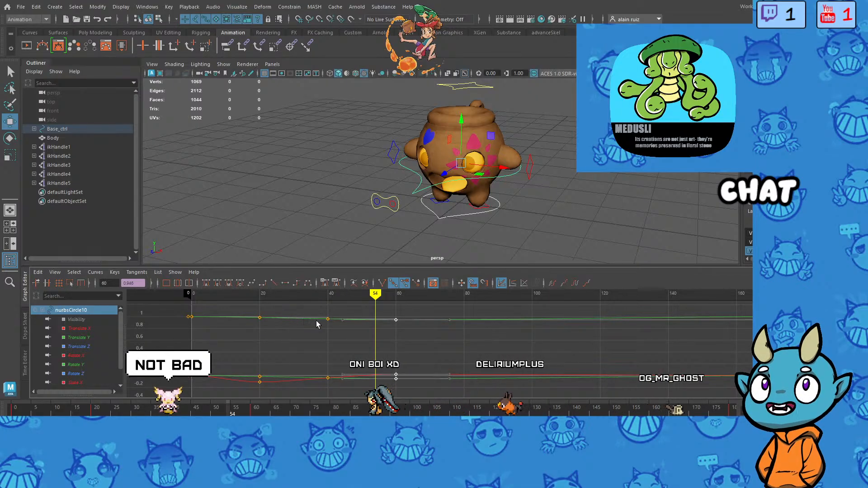
{"action": "left_click_drag", "start_coordinate": [329, 322], "coordinate": [328, 316]}
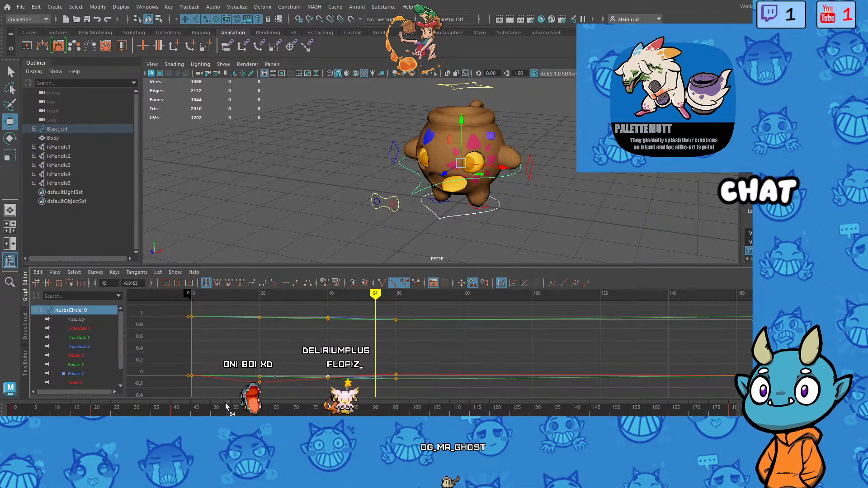
{"action": "mouse_move", "coordinate": [228, 410]}
{"action": "left_mouse_down"}
{"action": "mouse_move", "coordinate": [16, 410]}
{"action": "mouse_move", "coordinate": [81, 410]}
{"action": "left_mouse_up"}
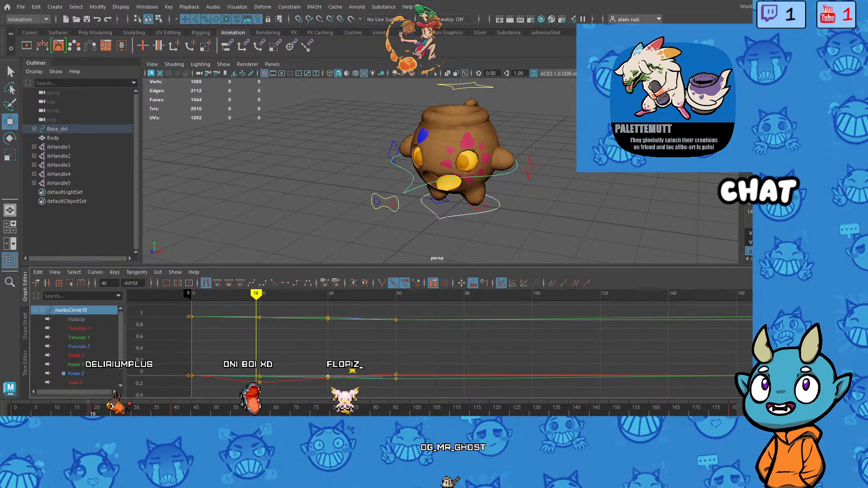
{"action": "left_click_drag", "start_coordinate": [95, 410], "coordinate": [176, 410]}
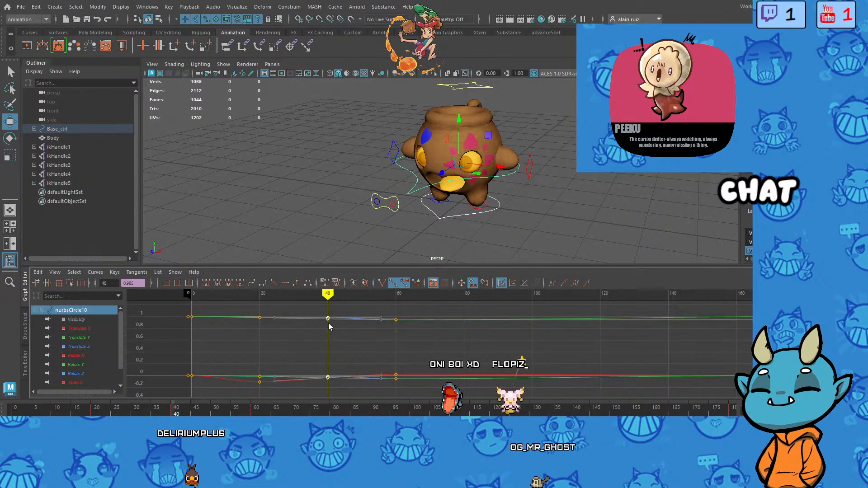
{"action": "key", "text": "Delete"}
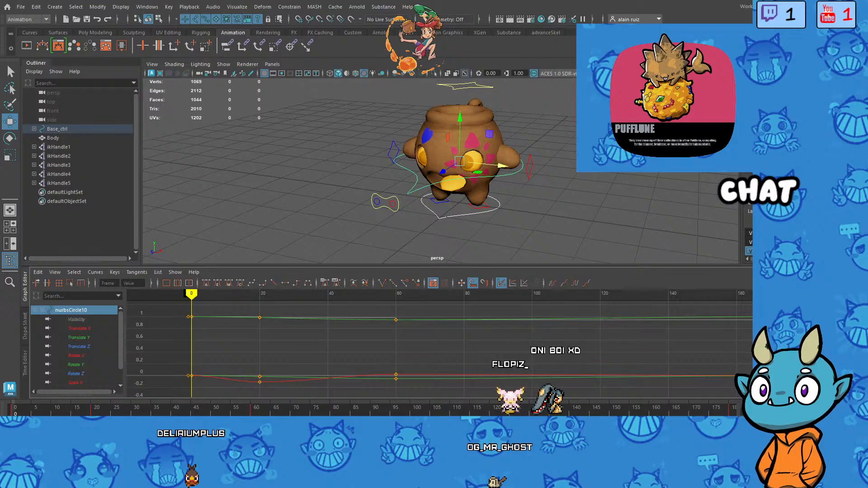
Step: Play back the sway without the frame 40 keys and scrub back to frame 100
{"action": "key", "text": "alt+v"}
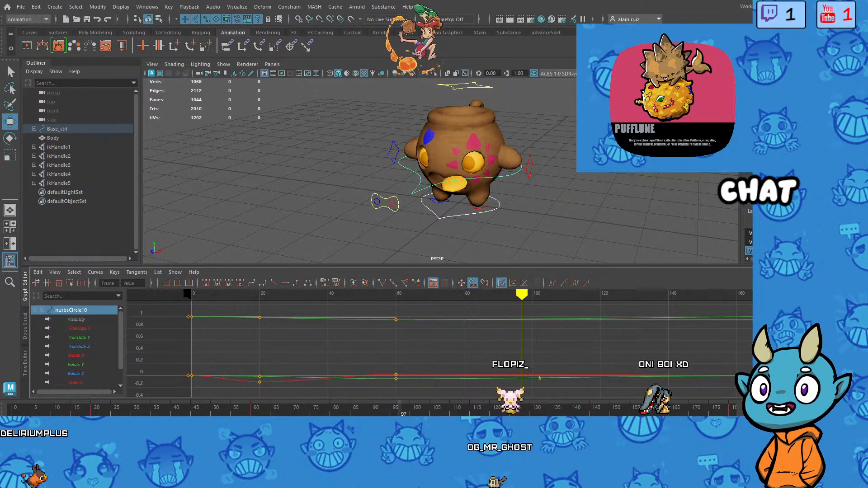
{"action": "key", "text": "alt+v"}
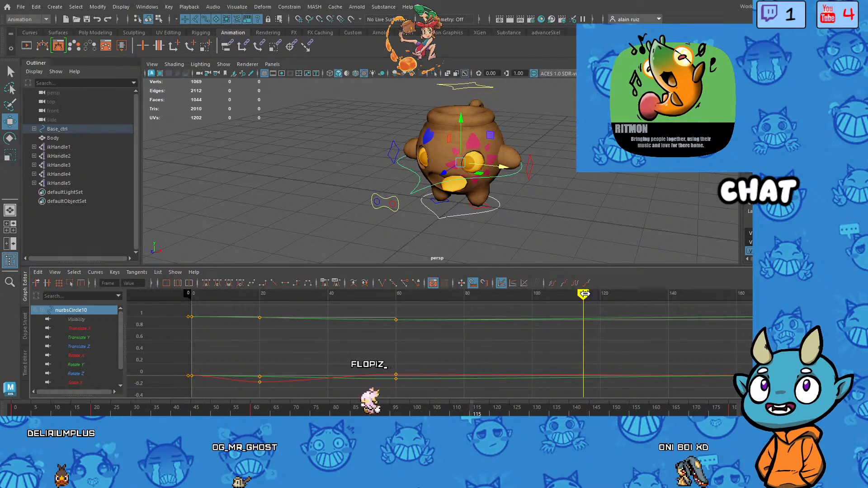
{"action": "left_click_drag", "start_coordinate": [584, 295], "coordinate": [392, 310]}
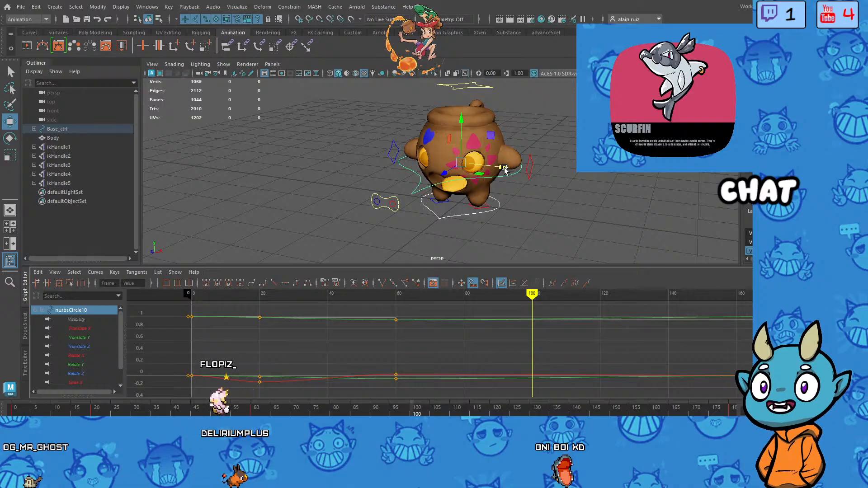
Step: Pose and key the body control toward one side at frame 100 and toward the other side at frame 140
{"action": "left_click_drag", "start_coordinate": [504, 169], "coordinate": [494, 169]}
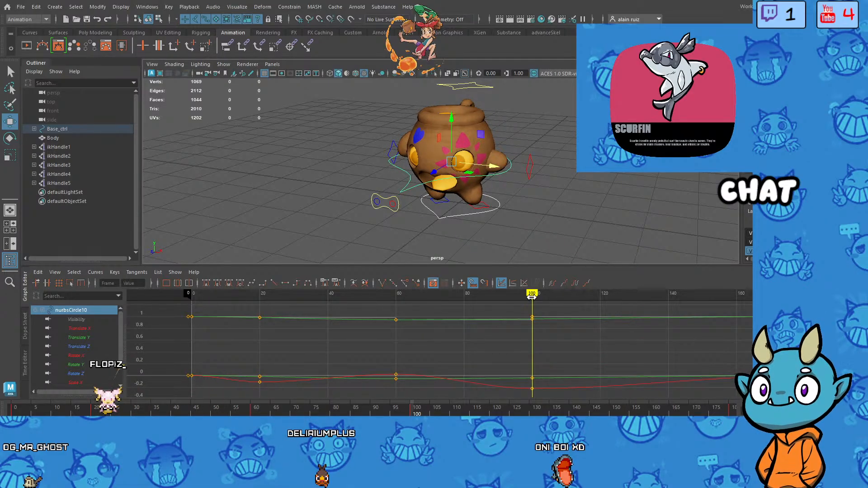
{"action": "left_click_drag", "start_coordinate": [532, 296], "coordinate": [662, 303]}
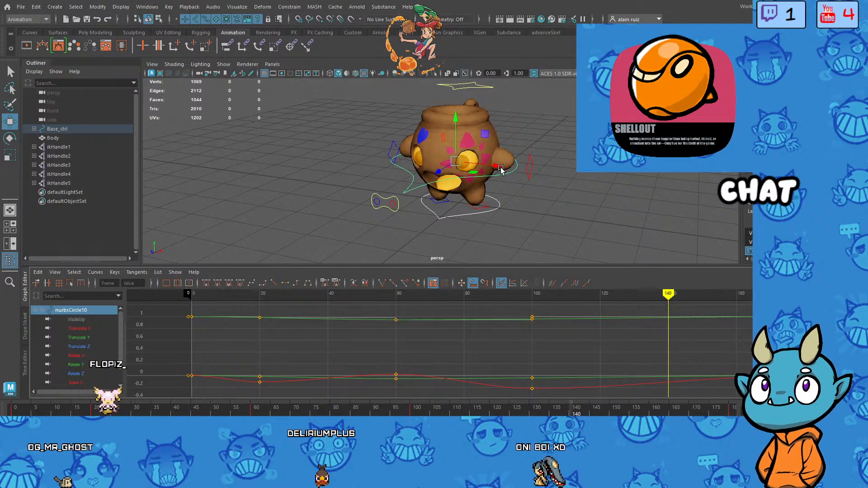
{"action": "left_click_drag", "start_coordinate": [501, 169], "coordinate": [511, 170]}
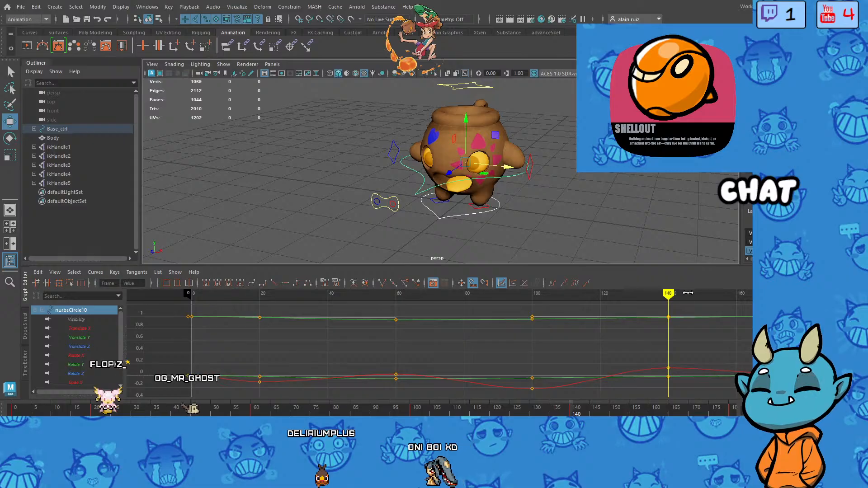
{"action": "left_click_drag", "start_coordinate": [668, 298], "coordinate": [780, 298]}
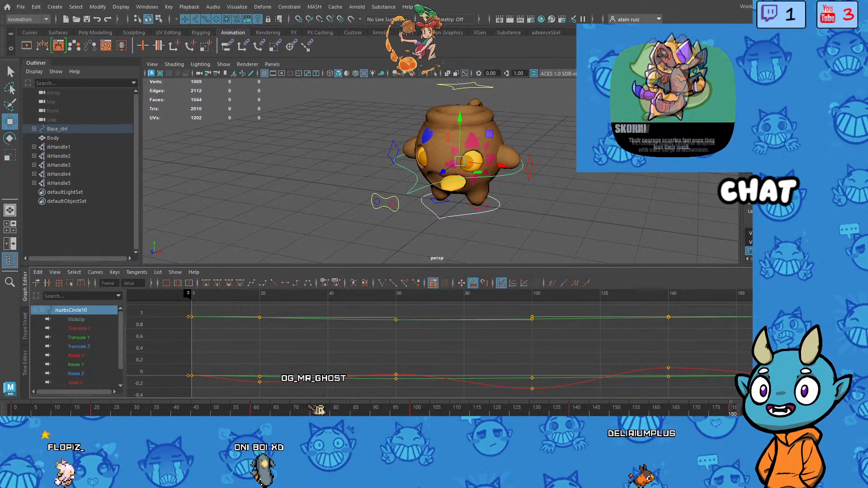
Step: Play back the extended body sway and check the poses at frames 0 and 100
{"action": "key", "text": "alt+v"}
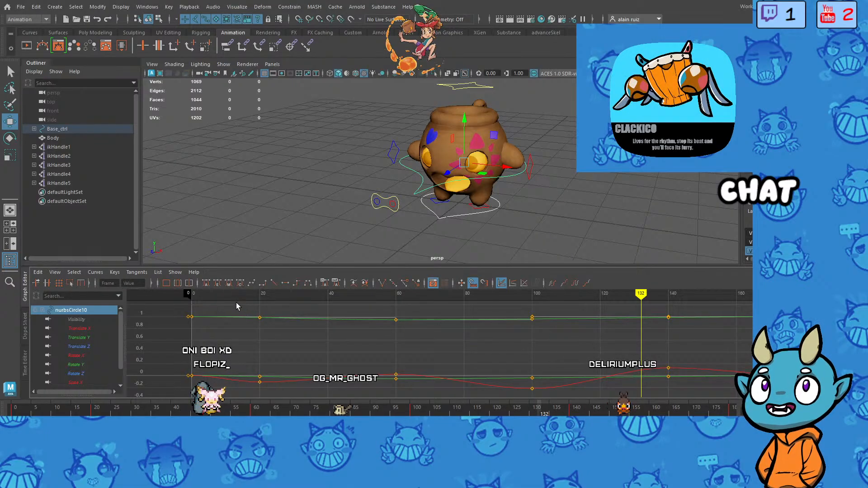
{"action": "left_click", "coordinate": [14, 412]}
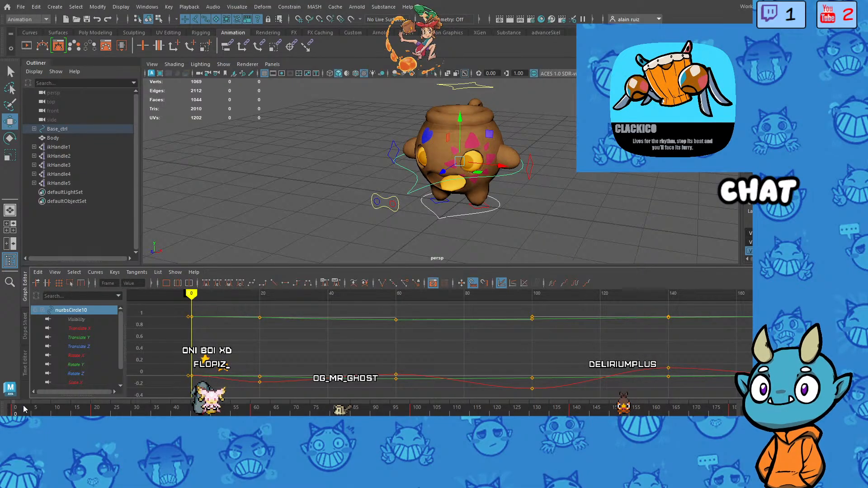
{"action": "left_click", "coordinate": [412, 413]}
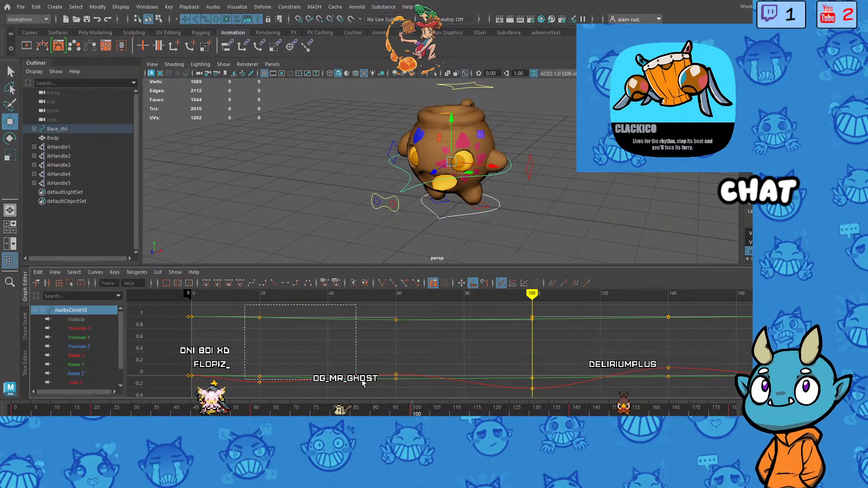
Step: Delete the body control's sway keys at frames 20, 60, 100 and 140 in the Graph Editor
{"action": "left_click_drag", "start_coordinate": [597, 395], "coordinate": [700, 384]}
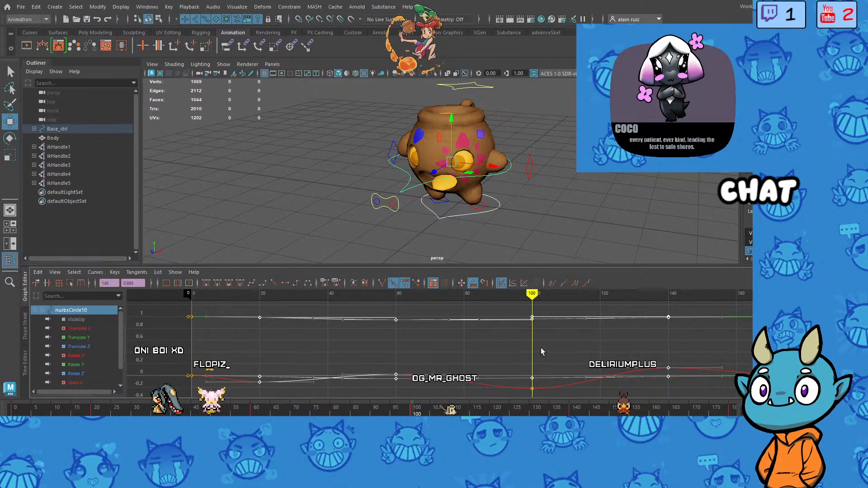
{"action": "key", "text": "Delete"}
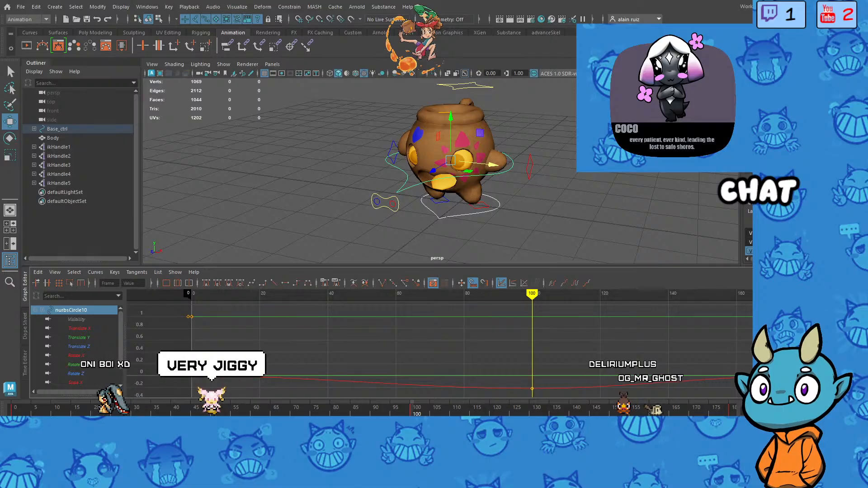
{"action": "left_click_drag", "start_coordinate": [15, 411], "coordinate": [12, 410]}
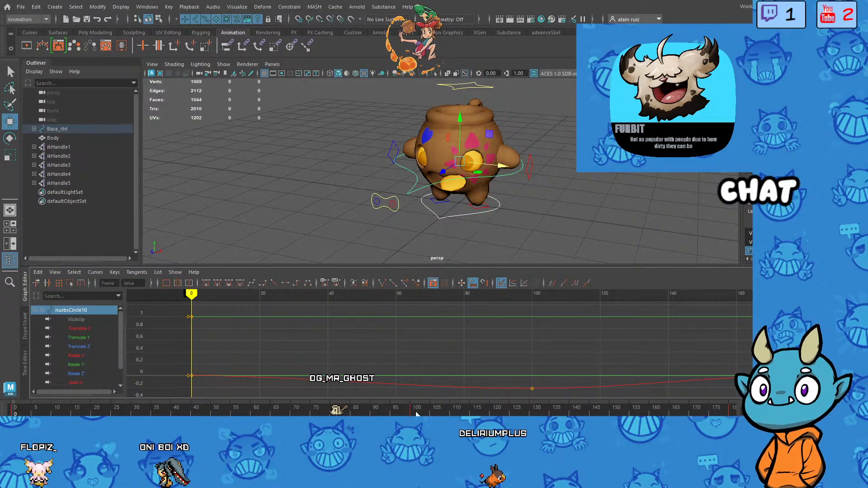
{"action": "left_click", "coordinate": [414, 410]}
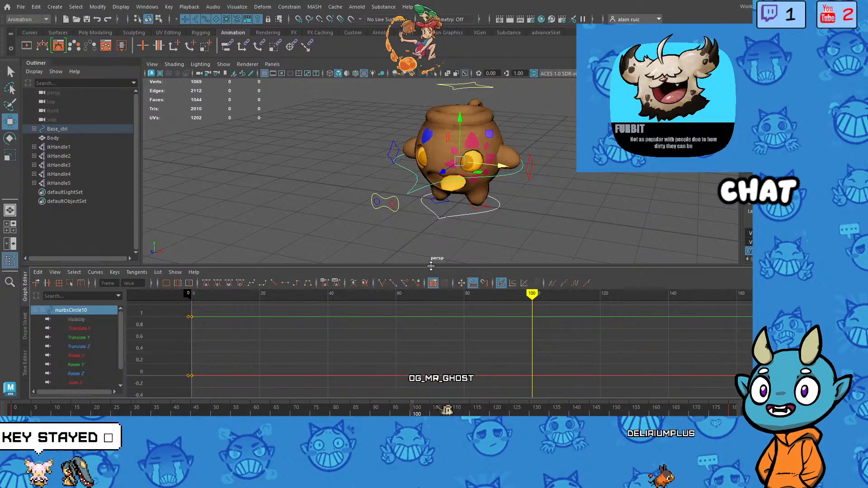
{"action": "key", "text": "ctrl+z"}
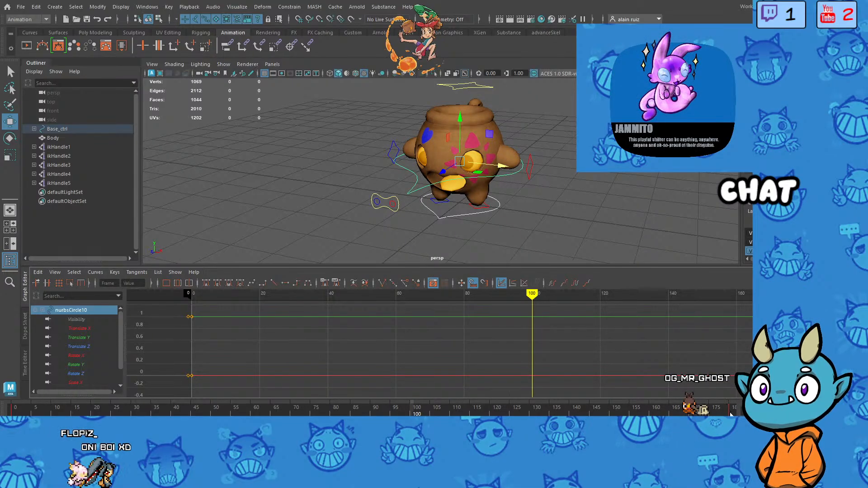
Step: Key the body control's rest pose at frame 60, return to frame 0 and clear the selection
{"action": "left_click", "coordinate": [731, 408]}
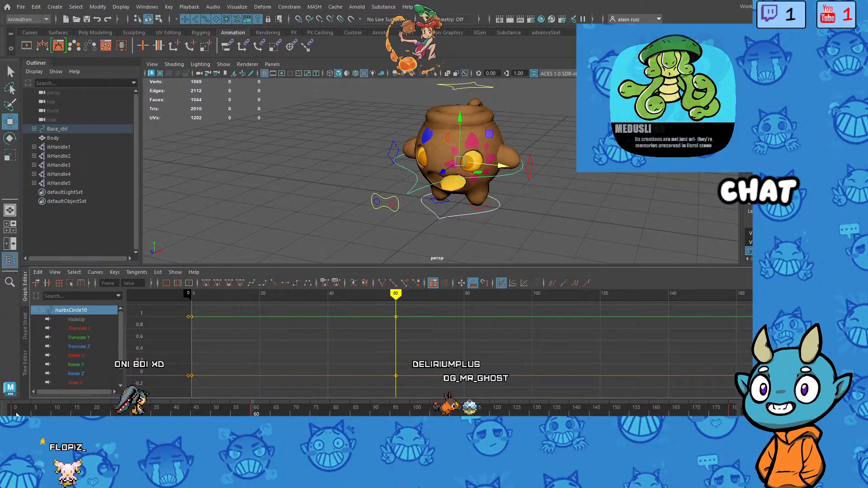
{"action": "left_click", "coordinate": [15, 410]}
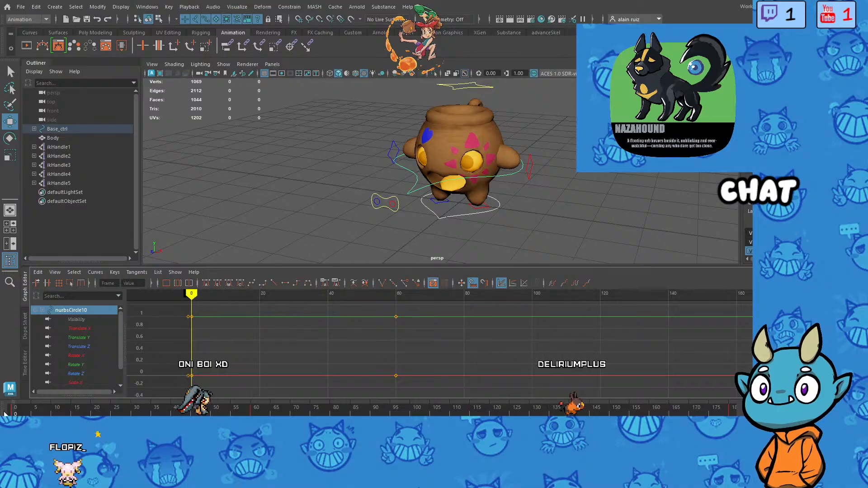
{"action": "left_click_drag", "start_coordinate": [345, 98], "coordinate": [542, 225]}
{"action": "left_click", "coordinate": [521, 211]}
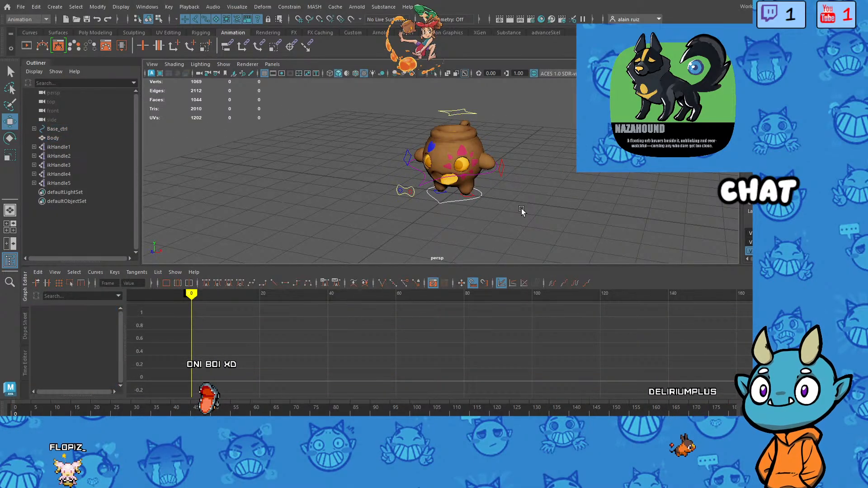
Step: Select the character's Base_ctrl alone and key its rest pose at frames 0, 60 and 65
{"action": "left_click", "coordinate": [417, 164]}
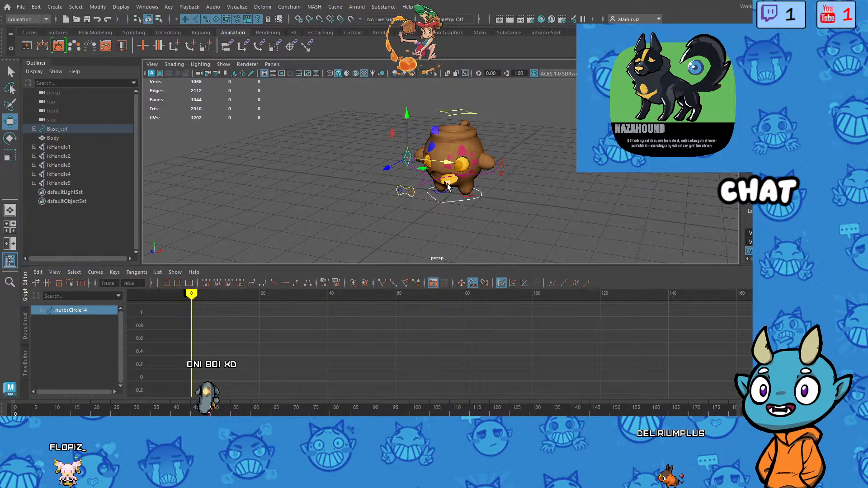
{"action": "scroll", "coordinate": [429, 184], "scroll_direction": "up", "scroll_amount": 3}
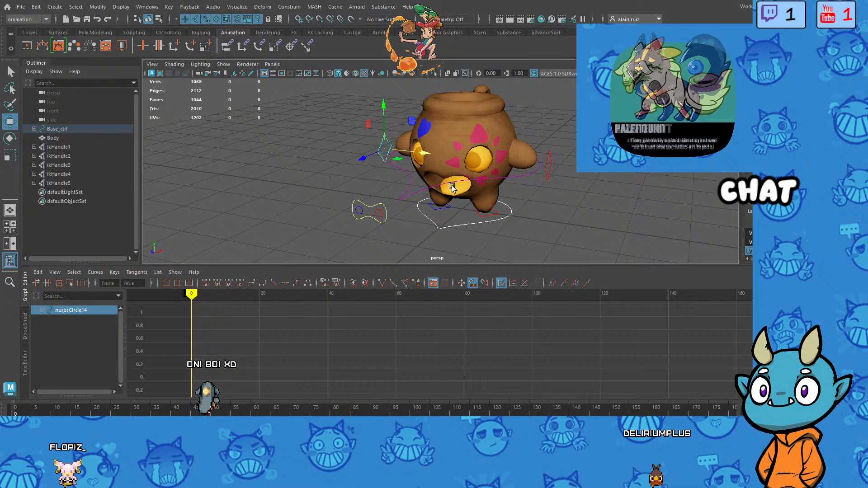
{"action": "left_click", "coordinate": [409, 184], "text": "shift"}
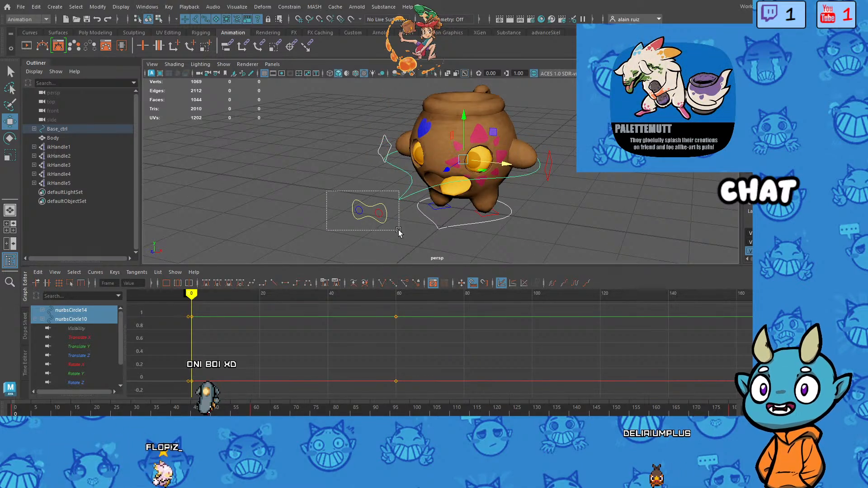
{"action": "left_click_drag", "start_coordinate": [393, 232], "coordinate": [400, 232]}
{"action": "left_click", "coordinate": [448, 229]}
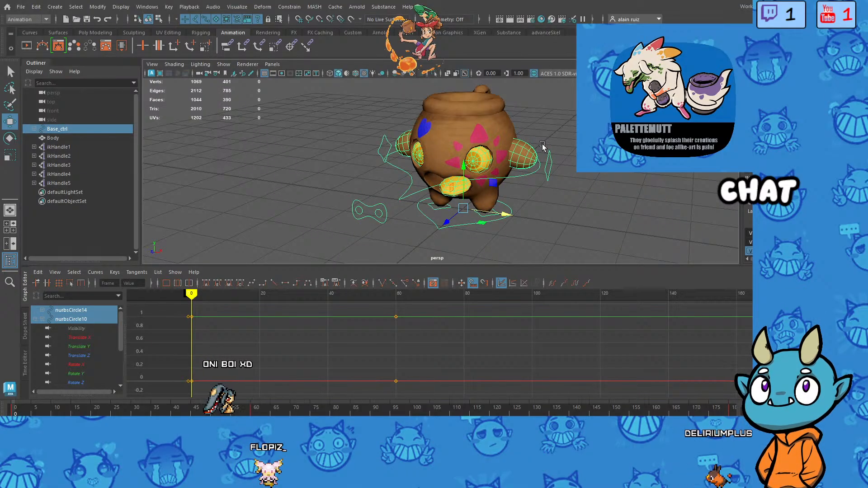
{"action": "middle_click_drag", "start_coordinate": [559, 150], "coordinate": [573, 203], "text": "alt"}
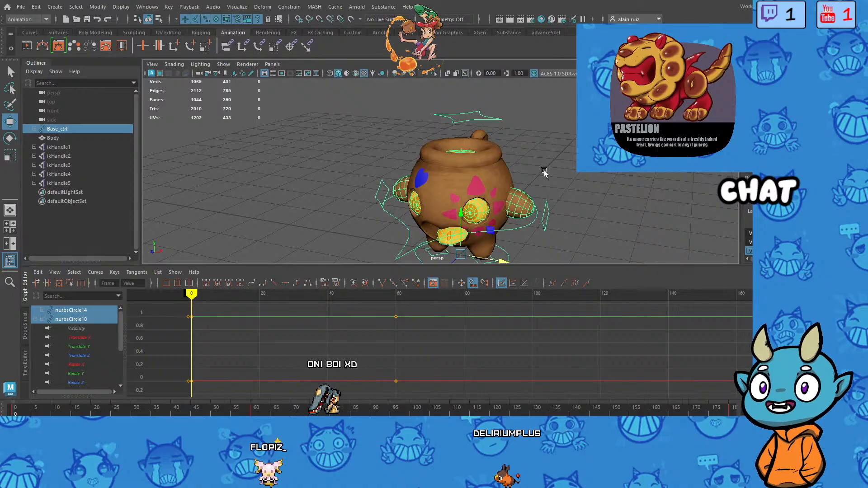
{"action": "middle_click_drag", "start_coordinate": [544, 172], "coordinate": [557, 131], "text": "alt"}
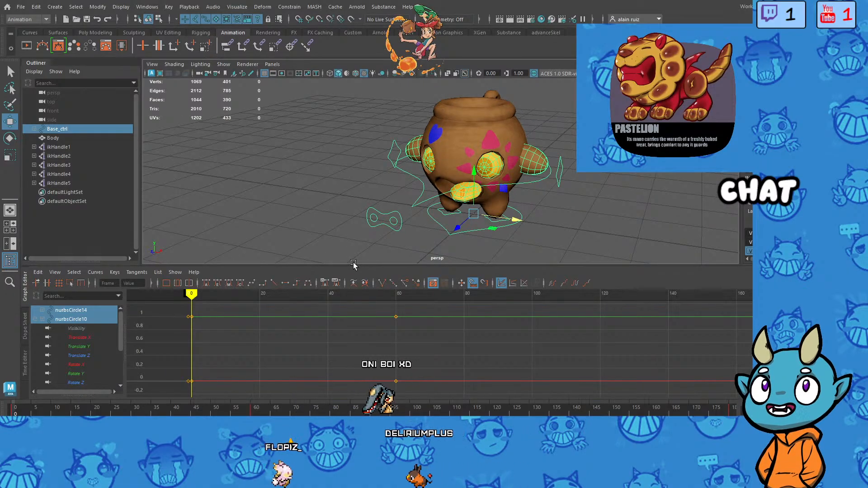
{"action": "left_click", "coordinate": [44, 129]}
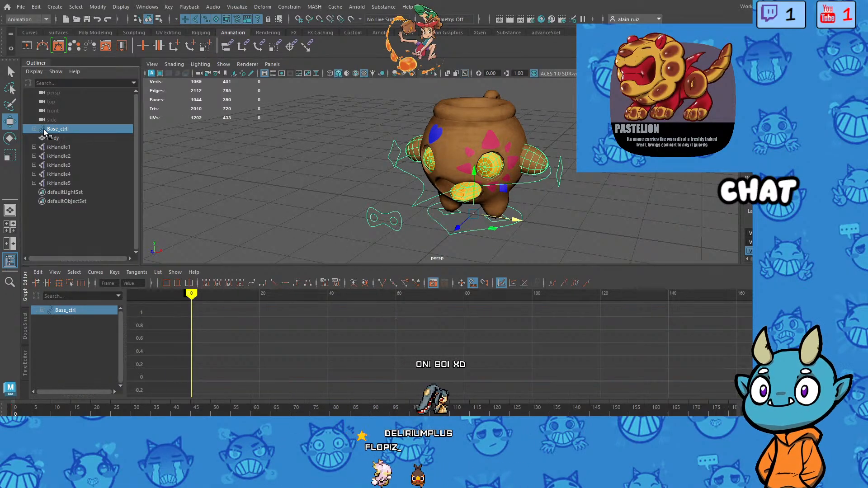
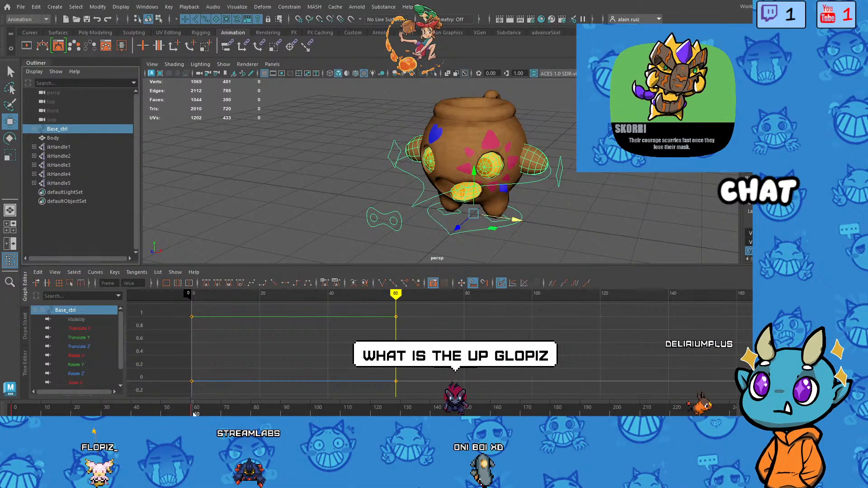
{"action": "left_click_drag", "start_coordinate": [195, 414], "coordinate": [214, 415]}
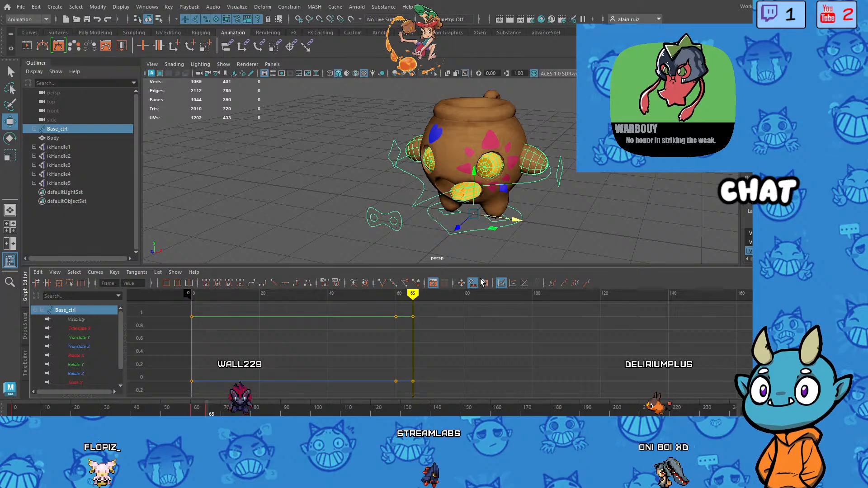
Step: Select the body control at frame 65 and try rotating it
{"action": "scroll", "coordinate": [522, 225], "scroll_direction": "down", "scroll_amount": 3}
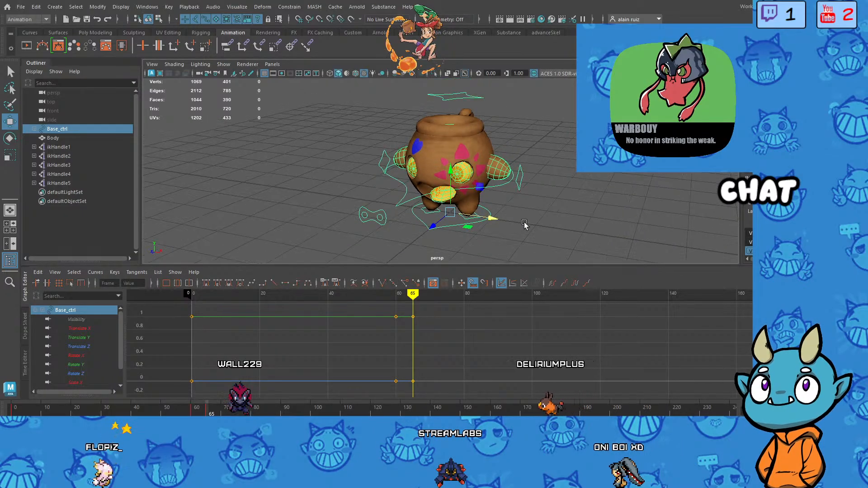
{"action": "middle_click_drag", "start_coordinate": [514, 225], "coordinate": [509, 229], "text": "alt"}
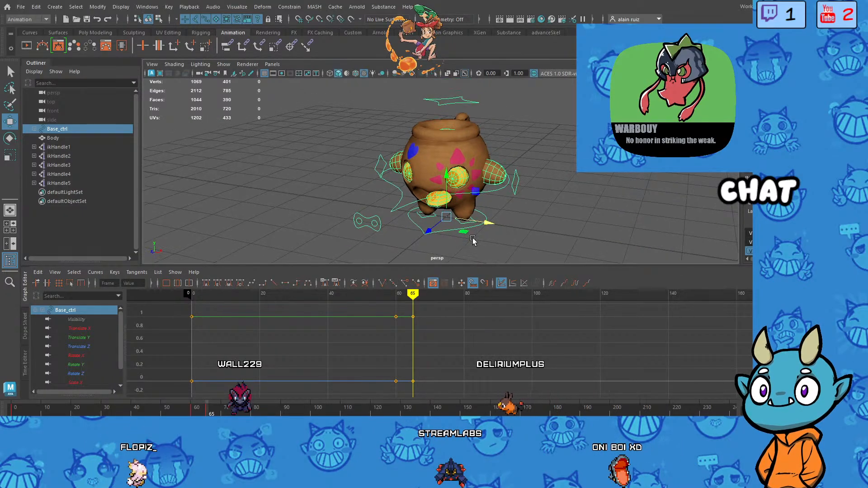
{"action": "left_click", "coordinate": [399, 204]}
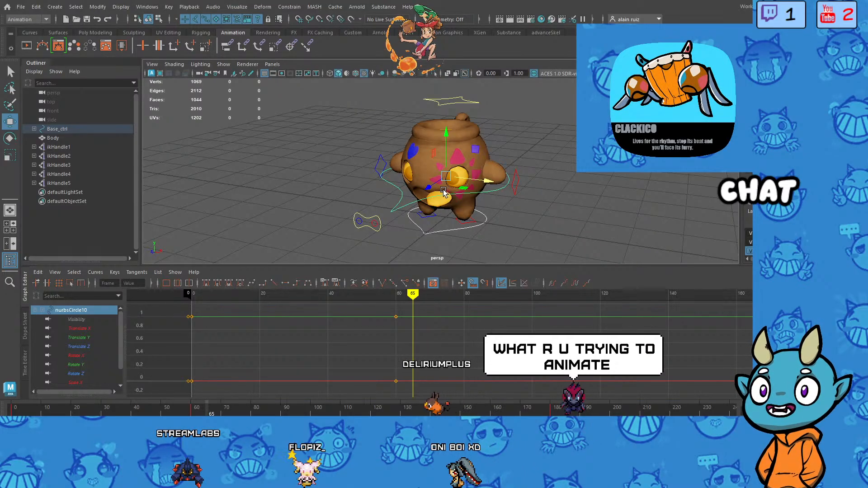
{"action": "key", "text": "e"}
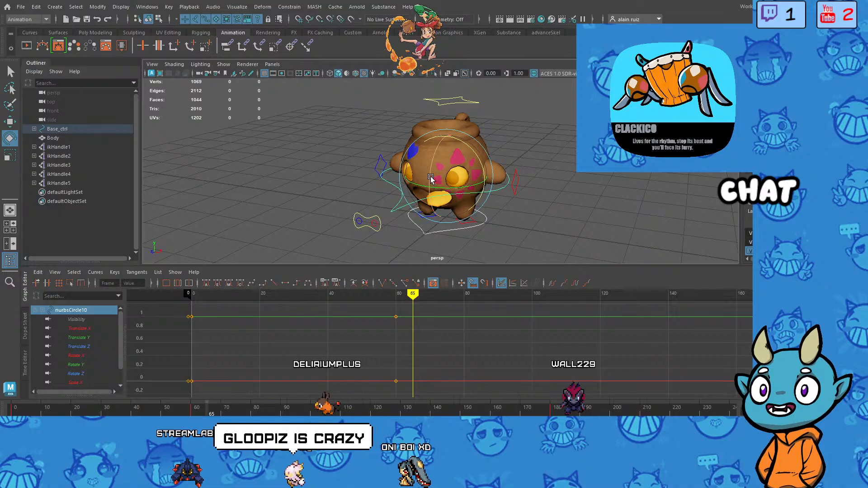
{"action": "left_click_drag", "start_coordinate": [443, 177], "coordinate": [446, 175]}
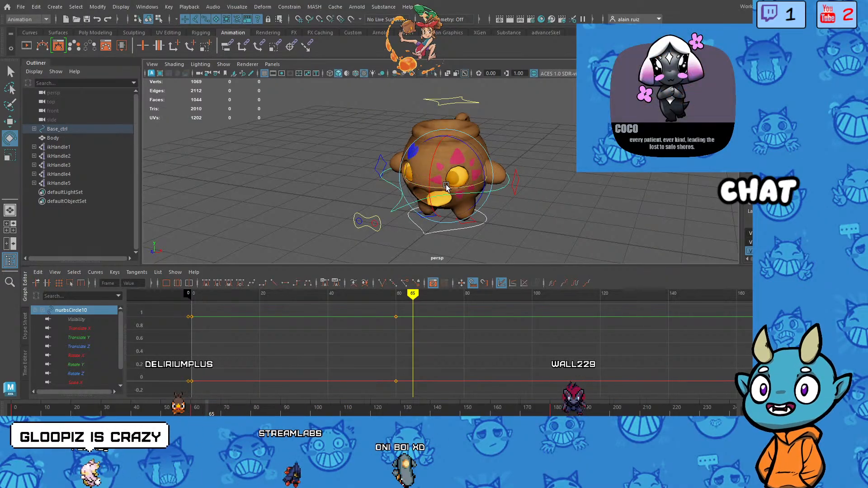
{"action": "key", "text": "w"}
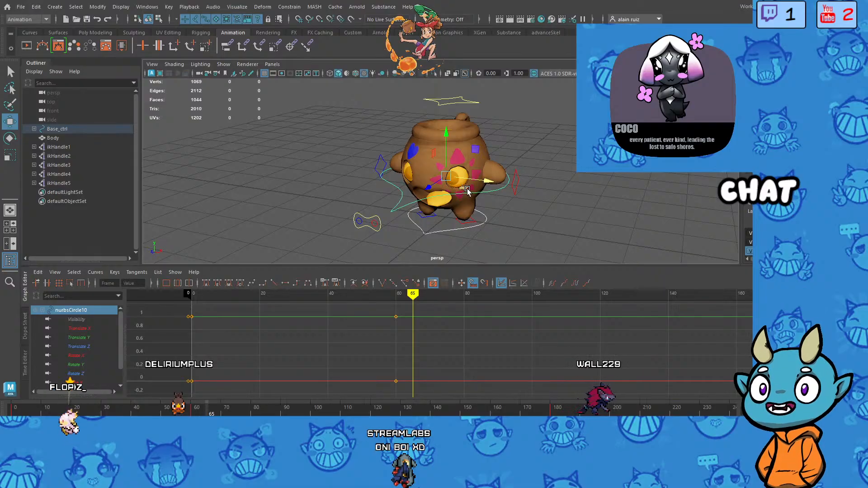
Step: Shift the body control slightly backward along Z and key the pose at frame 65
{"action": "mouse_move", "coordinate": [460, 206]}
{"action": "left_mouse_down", "text": "alt"}
{"action": "mouse_move", "coordinate": [470, 212]}
{"action": "mouse_move", "coordinate": [445, 175]}
{"action": "mouse_move", "coordinate": [450, 189]}
{"action": "mouse_move", "coordinate": [440, 182]}
{"action": "mouse_move", "coordinate": [472, 196]}
{"action": "left_mouse_up", "text": "alt"}
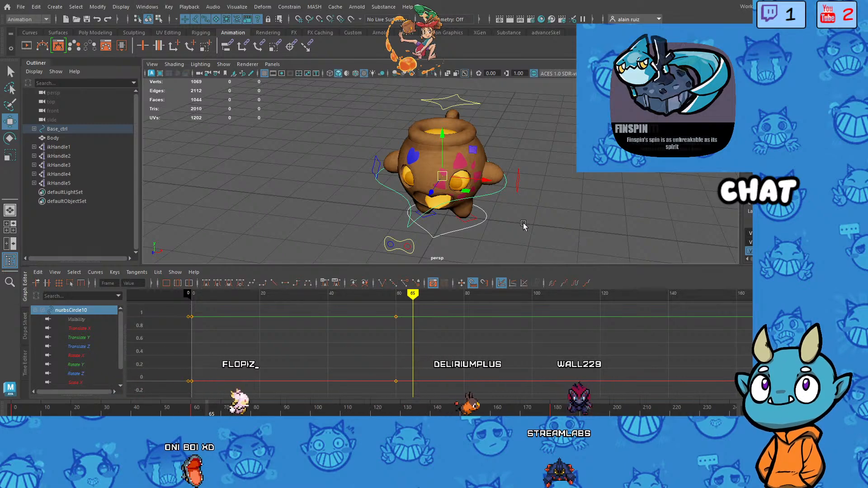
{"action": "left_click_drag", "start_coordinate": [523, 225], "coordinate": [542, 224], "text": "alt"}
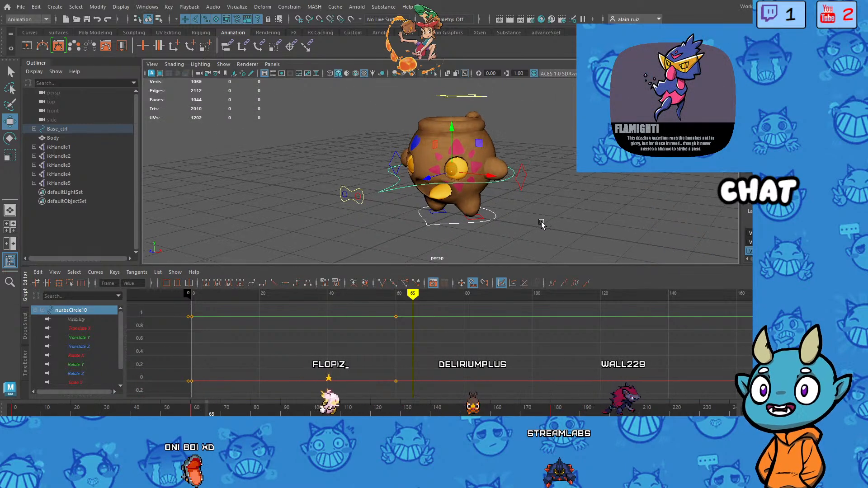
{"action": "key", "text": "ctrl+z"}
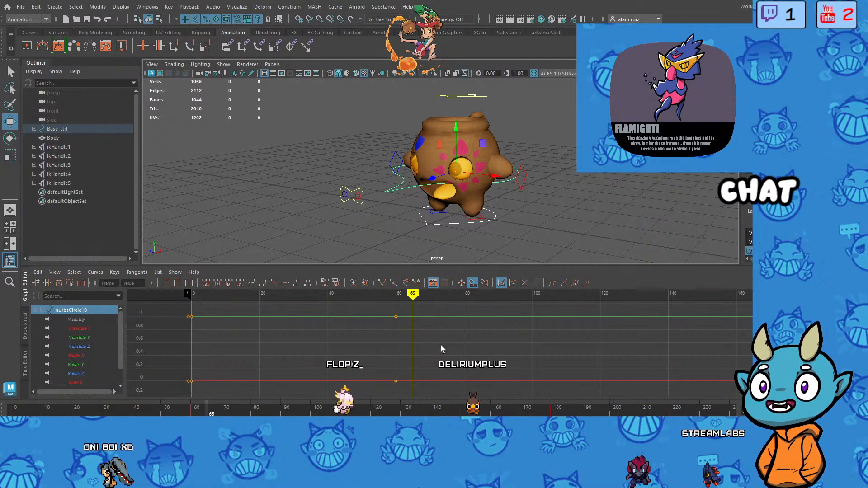
{"action": "mouse_move", "coordinate": [432, 178]}
{"action": "left_mouse_down"}
{"action": "mouse_move", "coordinate": [426, 181]}
{"action": "mouse_move", "coordinate": [434, 179]}
{"action": "left_mouse_up"}
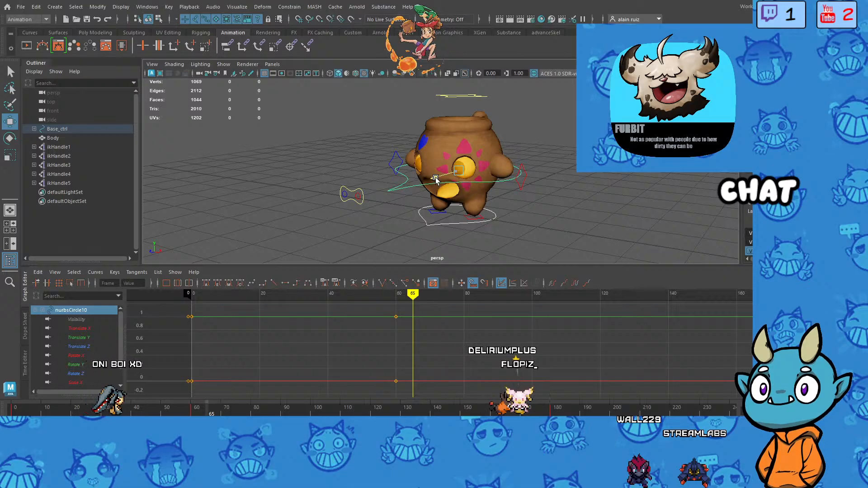
{"action": "left_click_drag", "start_coordinate": [435, 178], "coordinate": [435, 179]}
{"action": "key", "text": "s"}
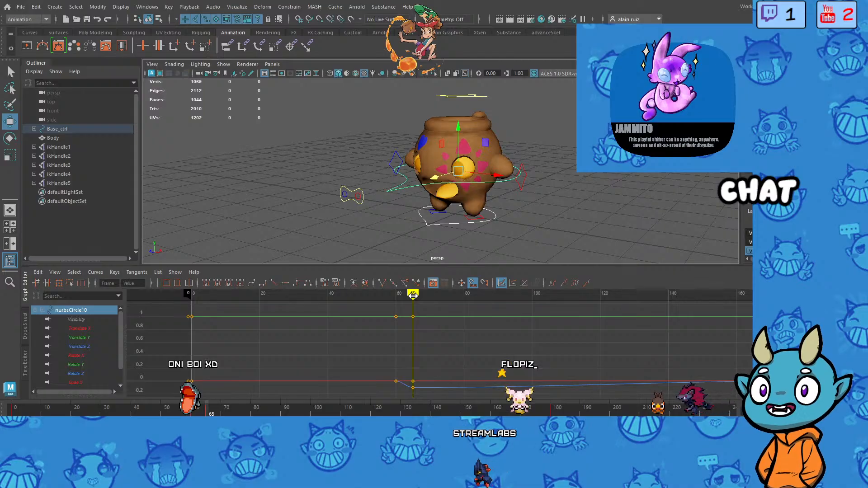
Step: Copy the body control's frame 65 pose to frame 180 and key it there
{"action": "left_click_drag", "start_coordinate": [412, 296], "coordinate": [807, 305]}
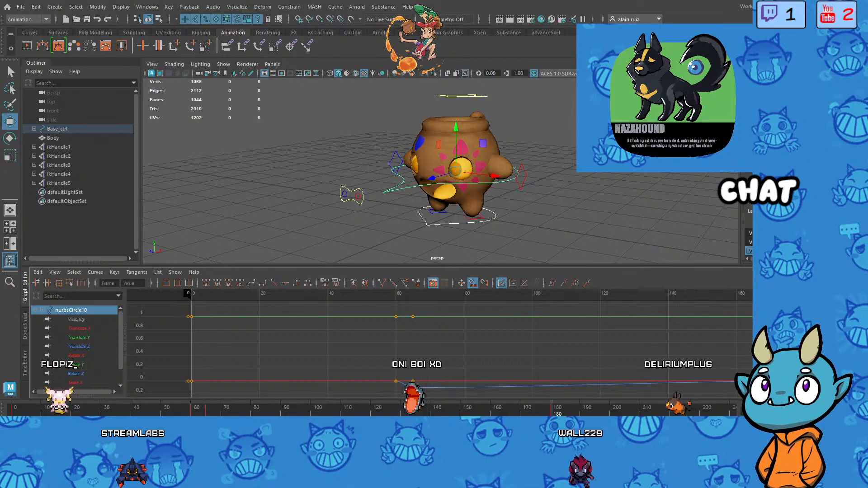
{"action": "left_click_drag", "start_coordinate": [481, 299], "coordinate": [475, 304]}
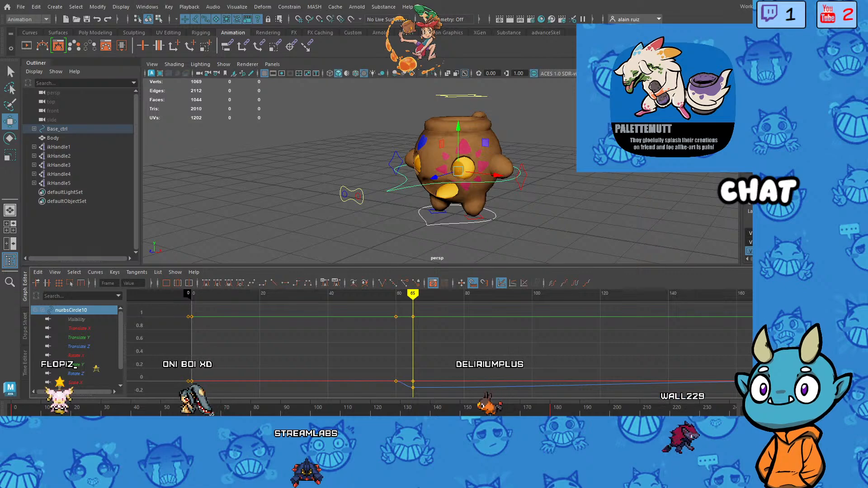
{"action": "left_click_drag", "start_coordinate": [412, 295], "coordinate": [746, 308]}
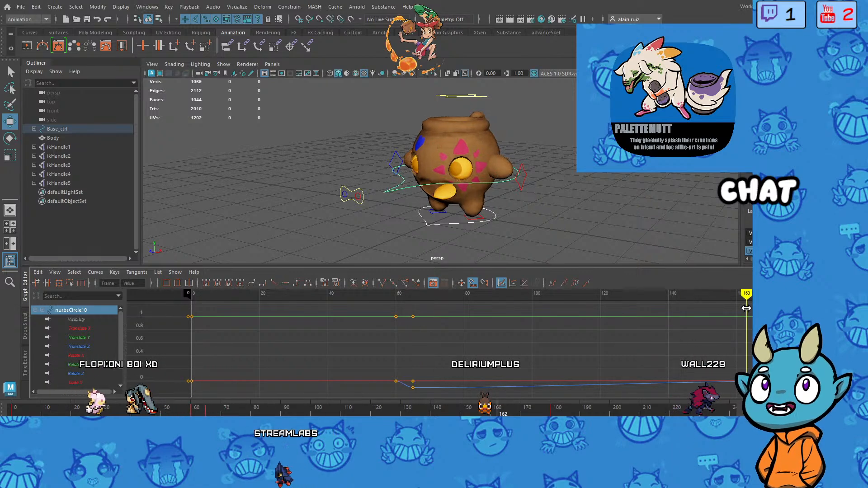
{"action": "left_click_drag", "start_coordinate": [545, 408], "coordinate": [552, 407]}
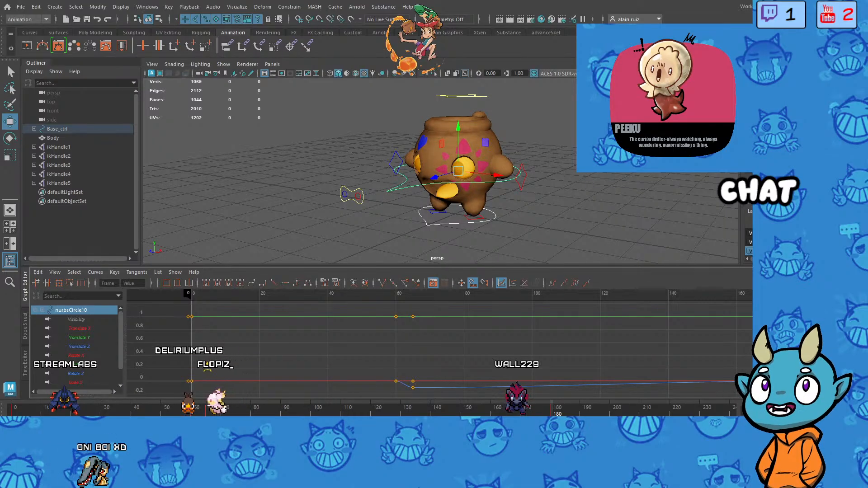
{"action": "mouse_move", "coordinate": [480, 324]}
{"action": "left_mouse_down"}
{"action": "mouse_move", "coordinate": [408, 325]}
{"action": "mouse_move", "coordinate": [811, 325]}
{"action": "left_mouse_up"}
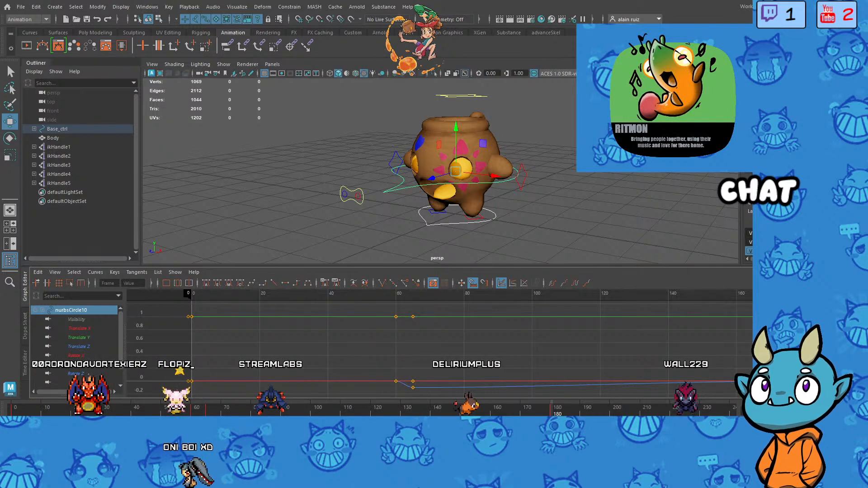
{"action": "key", "text": "ctrl+z"}
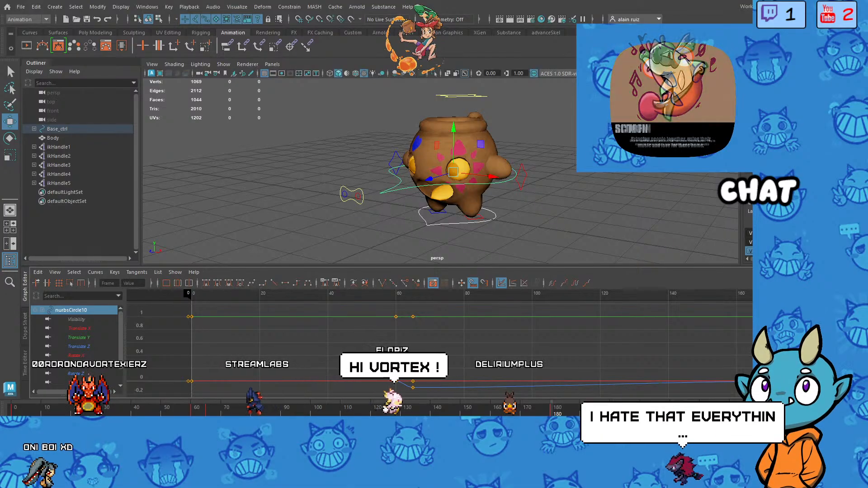
{"action": "key", "text": "period"}
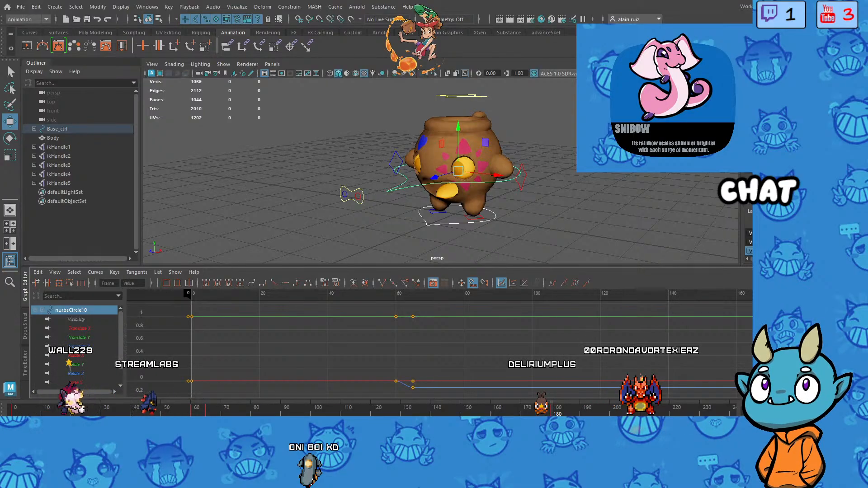
Step: Move the body control forward along Z at frame 120 and key the pose
{"action": "left_click_drag", "start_coordinate": [751, 295], "coordinate": [740, 300]}
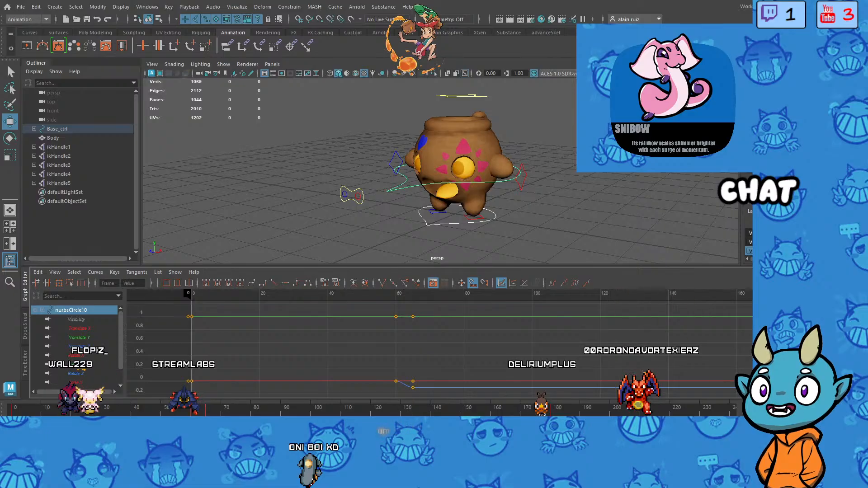
{"action": "left_click_drag", "start_coordinate": [615, 295], "coordinate": [600, 295]}
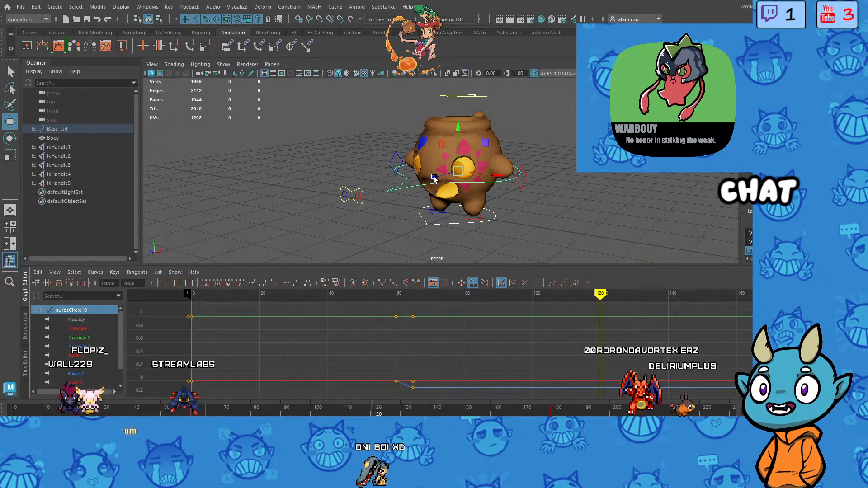
{"action": "left_click_drag", "start_coordinate": [434, 178], "coordinate": [426, 182]}
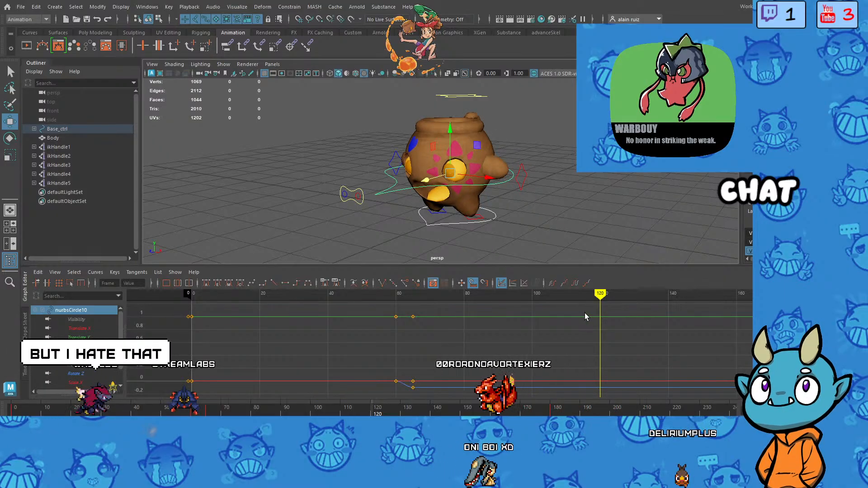
{"action": "key", "text": "s"}
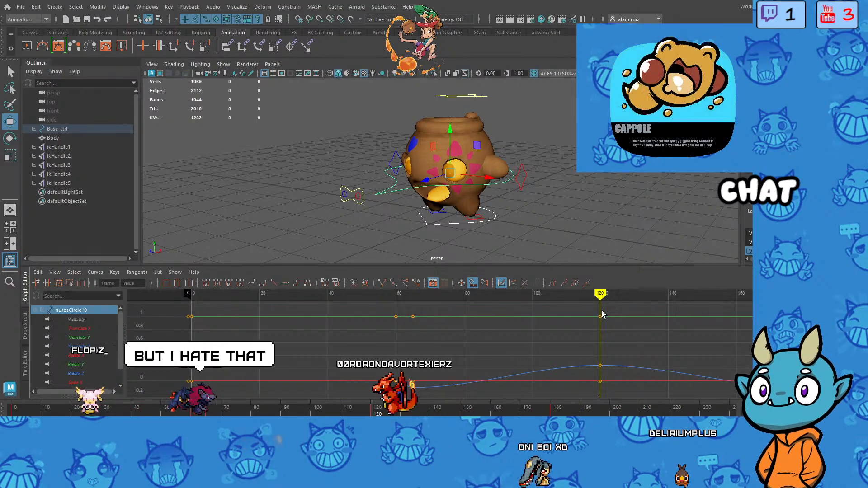
Step: Shift the body control sideways along positive X at frame 90 and along negative X at frame 150, keying both poses
{"action": "mouse_move", "coordinate": [601, 315]}
{"action": "left_mouse_down"}
{"action": "mouse_move", "coordinate": [393, 319]}
{"action": "mouse_move", "coordinate": [734, 321]}
{"action": "mouse_move", "coordinate": [498, 336]}
{"action": "left_mouse_up"}
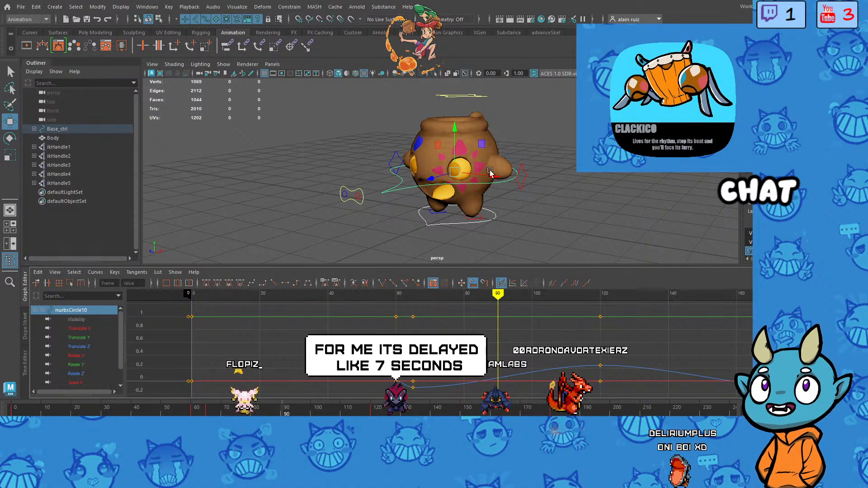
{"action": "left_click_drag", "start_coordinate": [490, 173], "coordinate": [503, 181]}
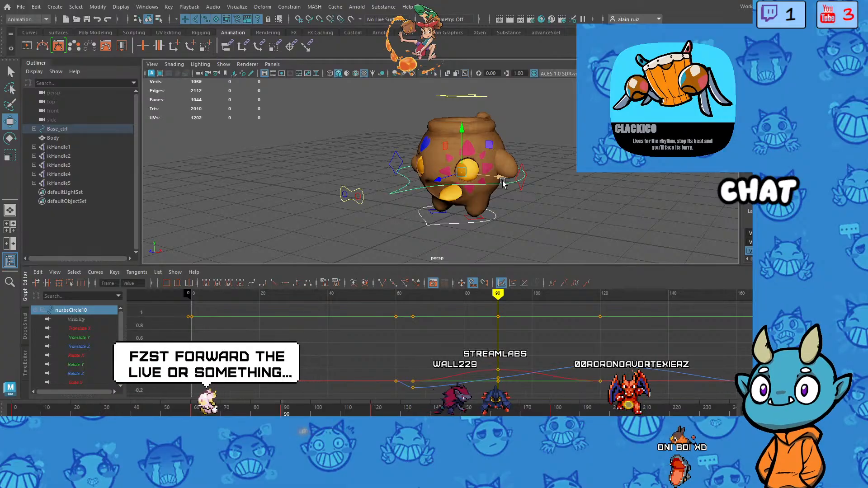
{"action": "mouse_move", "coordinate": [497, 304]}
{"action": "left_mouse_down"}
{"action": "mouse_move", "coordinate": [412, 305]}
{"action": "mouse_move", "coordinate": [670, 313]}
{"action": "left_mouse_up"}
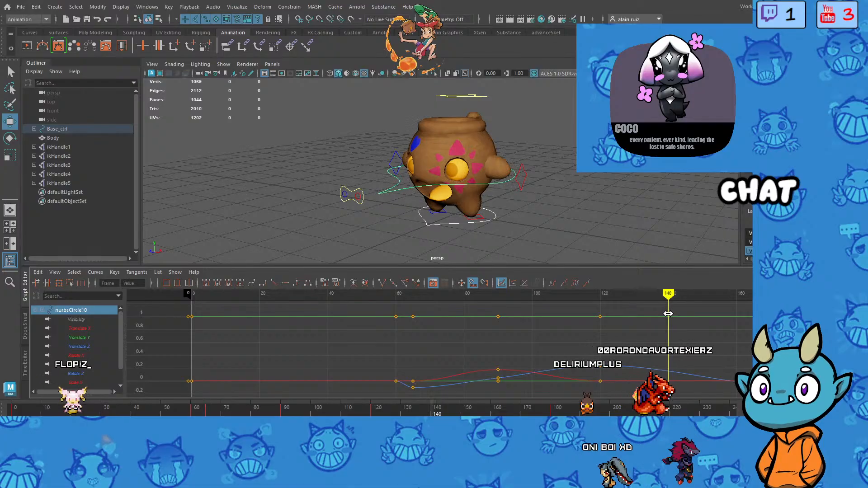
{"action": "left_click_drag", "start_coordinate": [669, 314], "coordinate": [682, 313]}
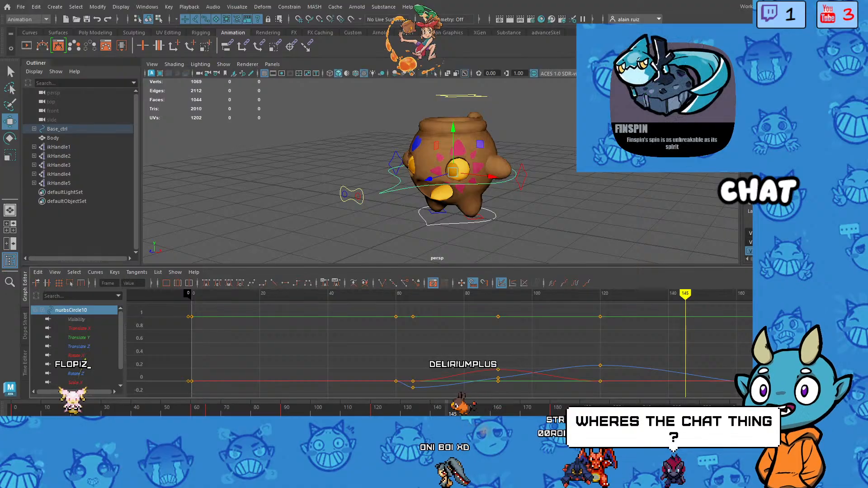
{"action": "left_click", "coordinate": [462, 414]}
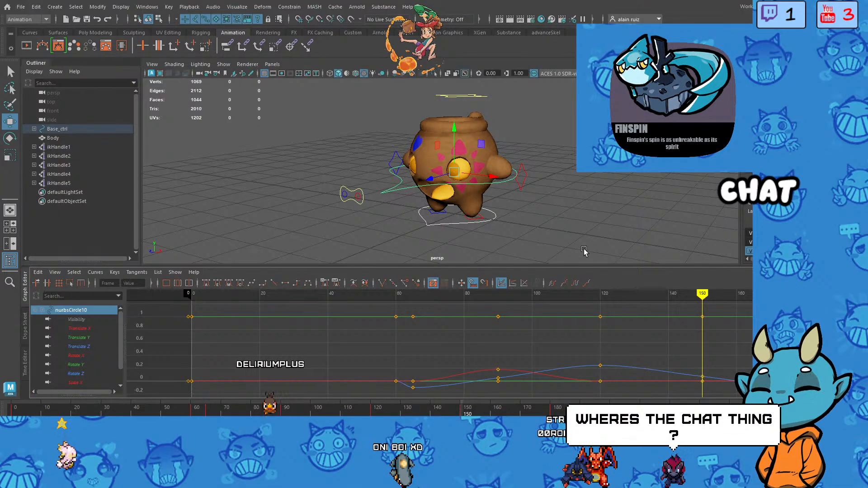
{"action": "left_click_drag", "start_coordinate": [496, 180], "coordinate": [491, 176]}
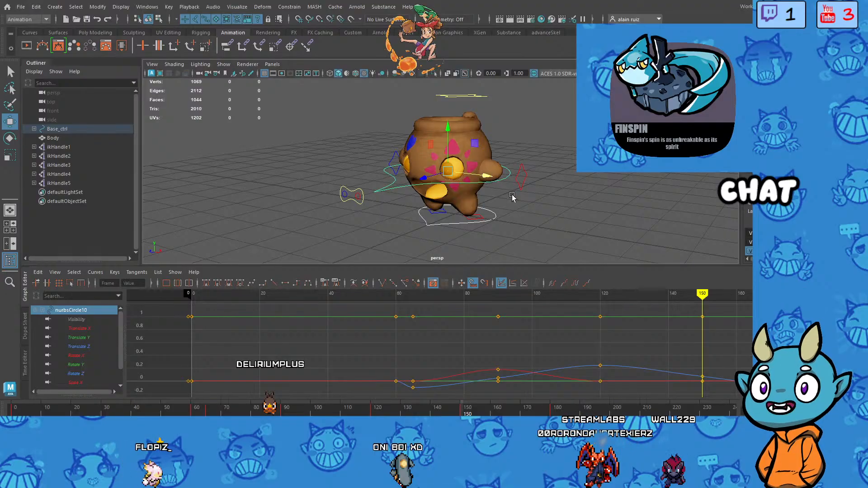
{"action": "mouse_move", "coordinate": [704, 296]}
{"action": "left_mouse_down"}
{"action": "mouse_move", "coordinate": [397, 303]}
{"action": "mouse_move", "coordinate": [717, 316]}
{"action": "mouse_move", "coordinate": [741, 325]}
{"action": "mouse_move", "coordinate": [486, 339]}
{"action": "mouse_move", "coordinate": [604, 344]}
{"action": "mouse_move", "coordinate": [461, 345]}
{"action": "mouse_move", "coordinate": [629, 344]}
{"action": "mouse_move", "coordinate": [490, 335]}
{"action": "mouse_move", "coordinate": [527, 332]}
{"action": "mouse_move", "coordinate": [500, 330]}
{"action": "mouse_move", "coordinate": [516, 326]}
{"action": "left_mouse_up"}
{"action": "left_click_drag", "start_coordinate": [548, 323], "coordinate": [478, 322]}
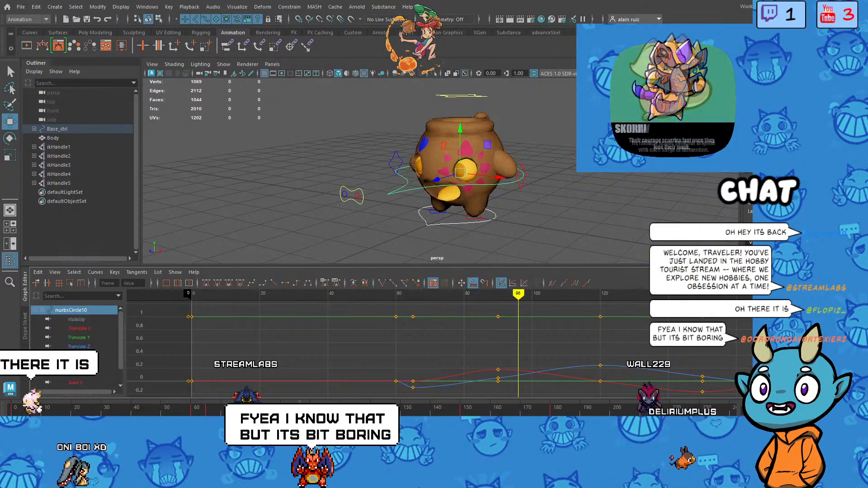
Step: Switch to Streamlabs Desktop, shrink its visible area to the stream chat messages and move it off the Maya viewport
{"action": "key", "text": "alt+Tab"}
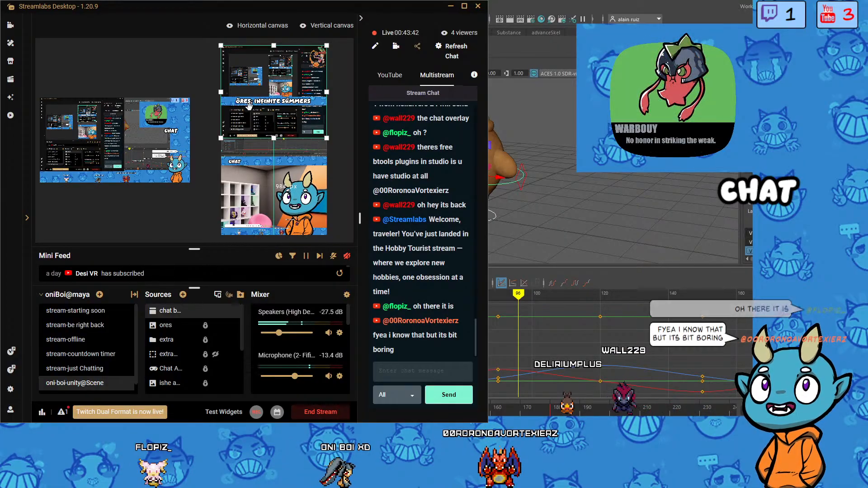
{"action": "left_click", "coordinate": [84, 143]}
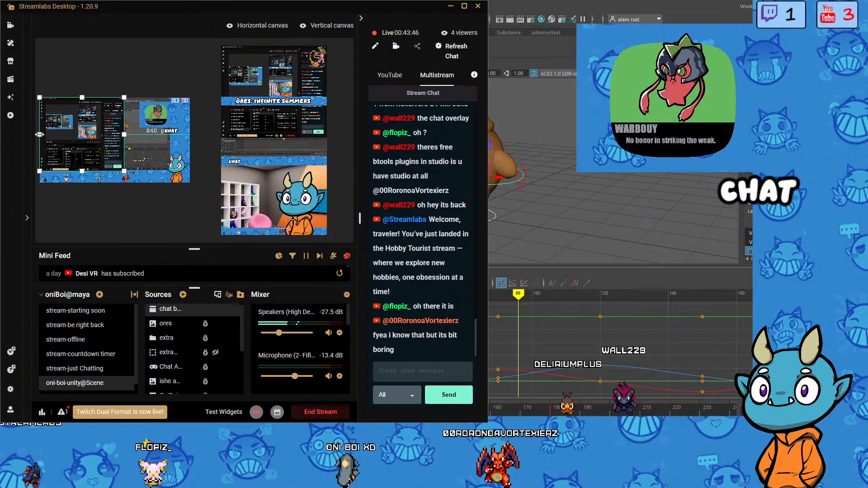
{"action": "left_click_drag", "start_coordinate": [1, 135], "coordinate": [357, 134]}
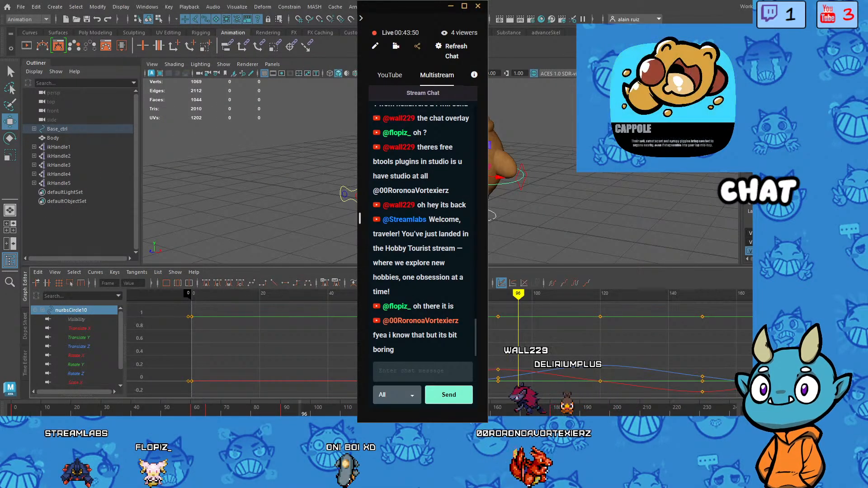
{"action": "left_click_drag", "start_coordinate": [423, 1], "coordinate": [423, 100]}
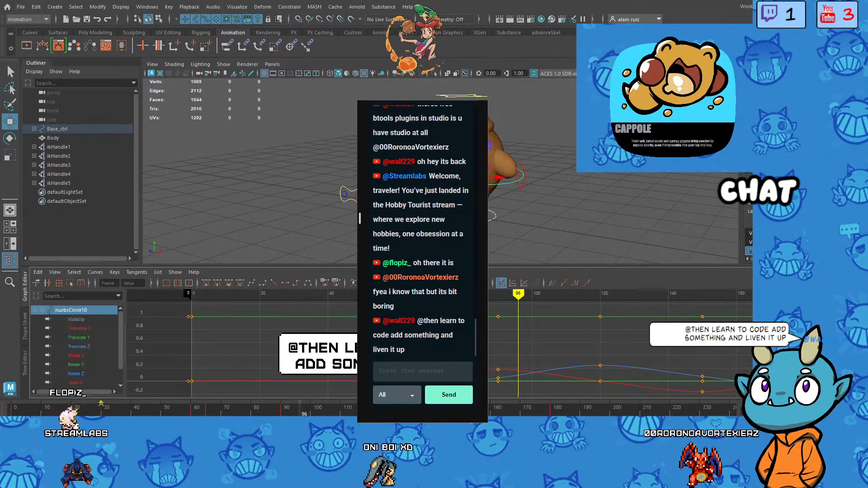
{"action": "left_click_drag", "start_coordinate": [423, 423], "coordinate": [423, 362]}
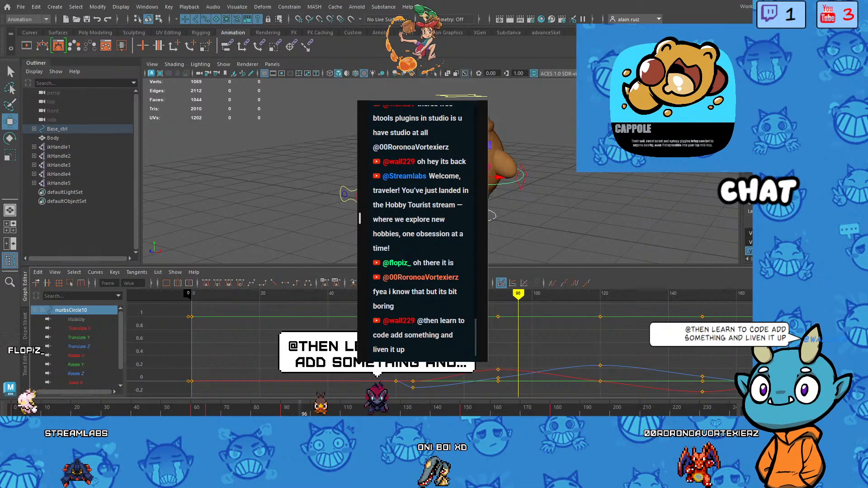
{"action": "left_click_drag", "start_coordinate": [360, 219], "coordinate": [739, 312]}
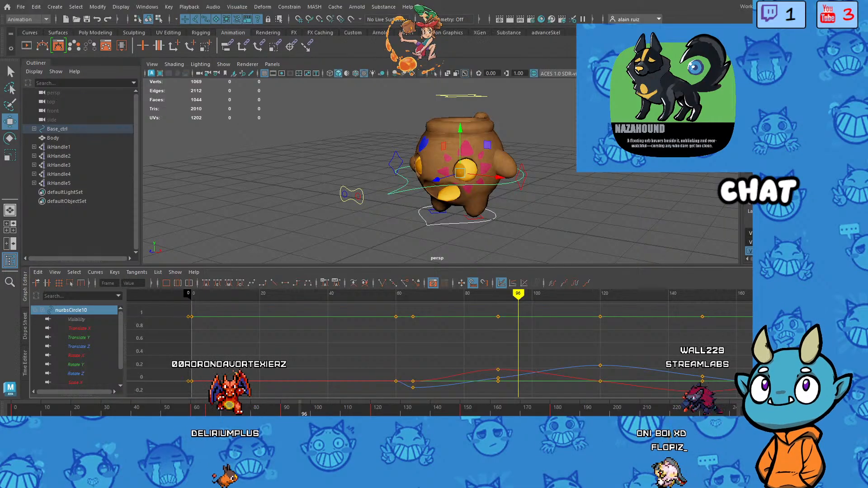
Step: Set the playback range to frames 60 through 180 and play the body sway to review the loop
{"action": "left_click_drag", "start_coordinate": [518, 298], "coordinate": [399, 299]}
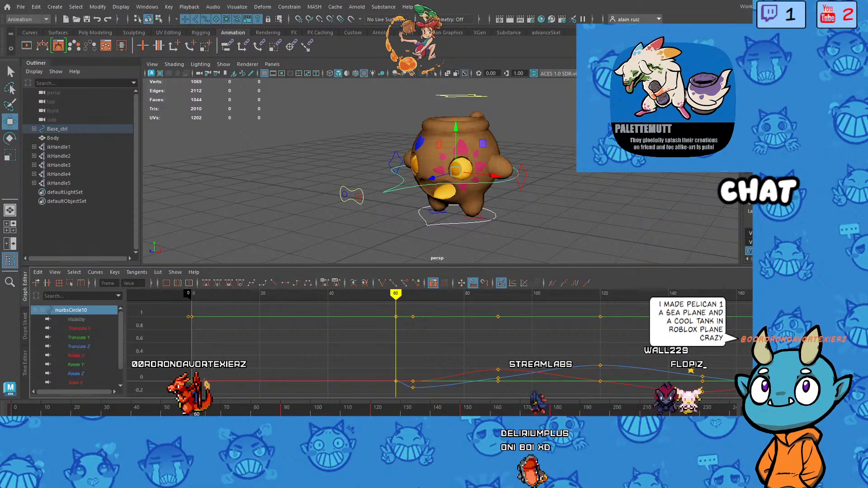
{"action": "left_click_drag", "start_coordinate": [86, 424], "coordinate": [210, 424]}
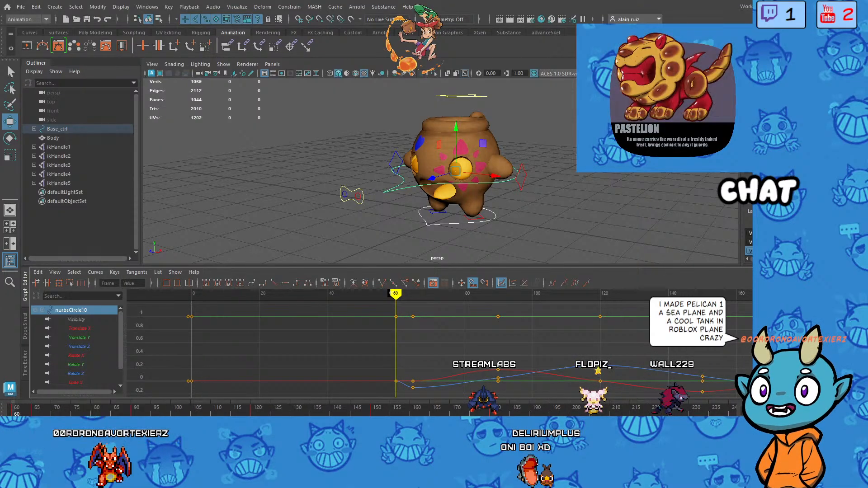
{"action": "key", "text": "alt+v"}
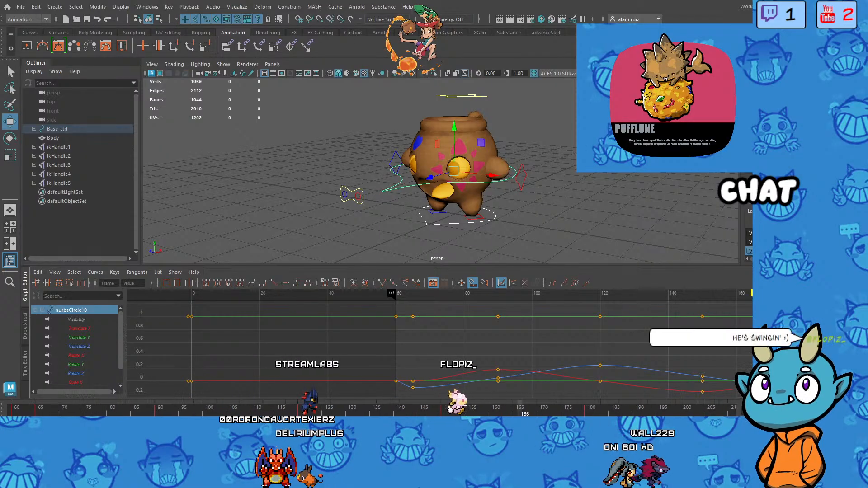
{"action": "left_click_drag", "start_coordinate": [556, 425], "coordinate": [439, 425]}
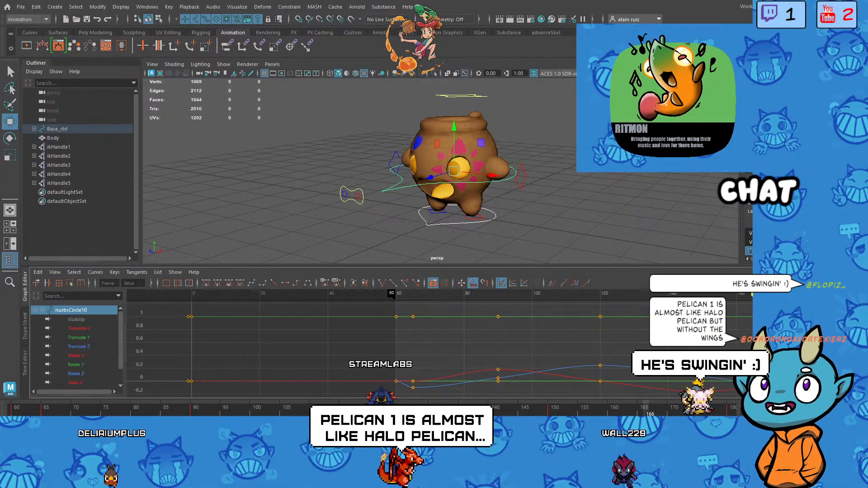
{"action": "key", "text": "alt+v"}
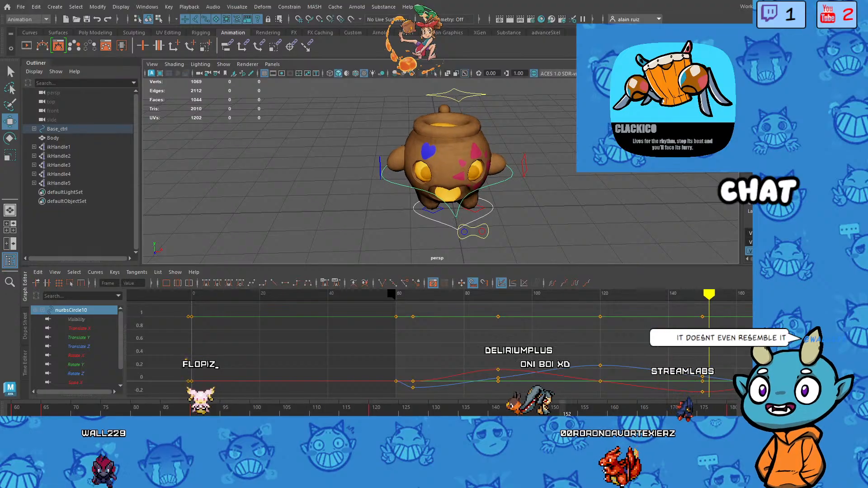
{"action": "key", "text": "Escape"}
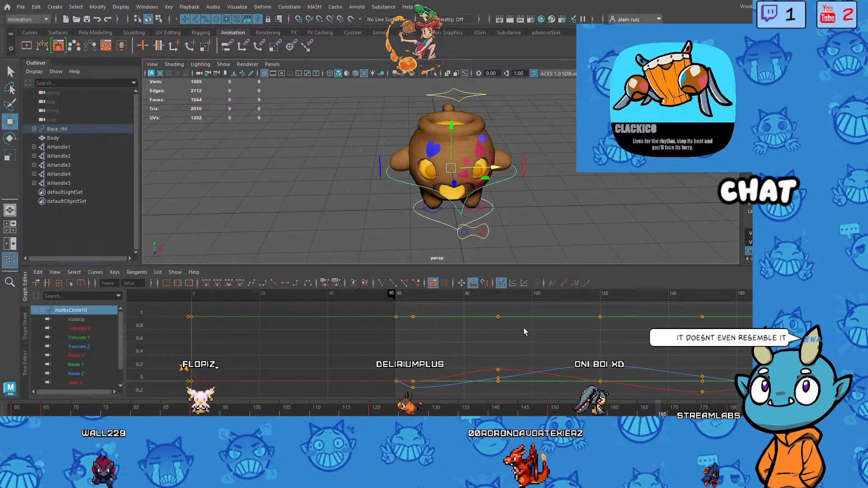
Step: Scrub through the keyed body sway to check the motion, and set the playback range to start at frame 65
{"action": "mouse_move", "coordinate": [536, 336]}
{"action": "middle_mouse_down", "text": "alt"}
{"action": "mouse_move", "coordinate": [533, 329]}
{"action": "mouse_move", "coordinate": [520, 343]}
{"action": "middle_mouse_up", "text": "alt"}
{"action": "left_click_drag", "start_coordinate": [727, 294], "coordinate": [684, 299]}
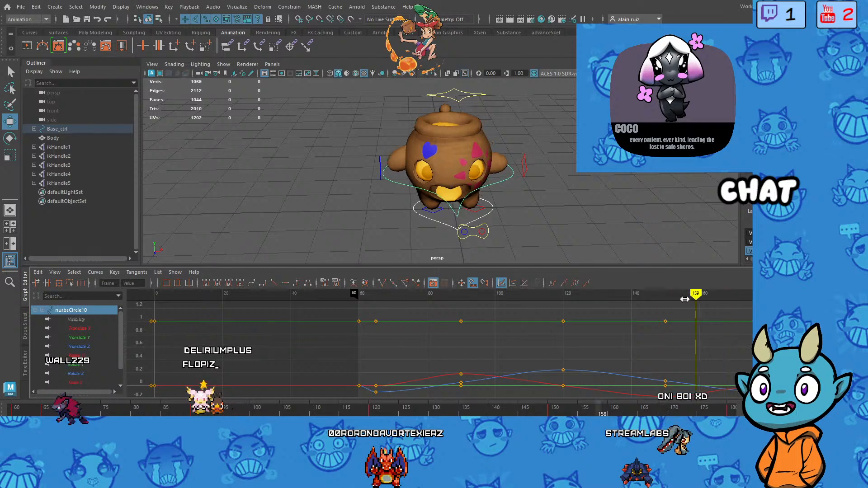
{"action": "left_click_drag", "start_coordinate": [384, 314], "coordinate": [537, 317]}
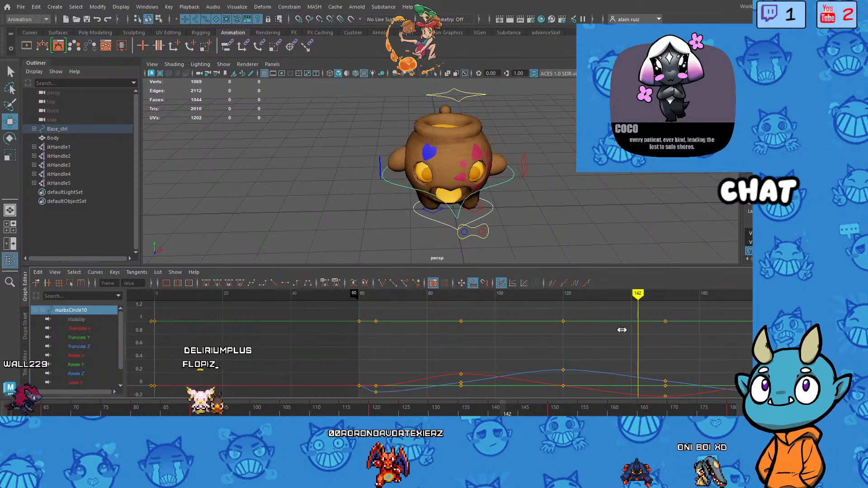
{"action": "left_click_drag", "start_coordinate": [447, 337], "coordinate": [520, 342]}
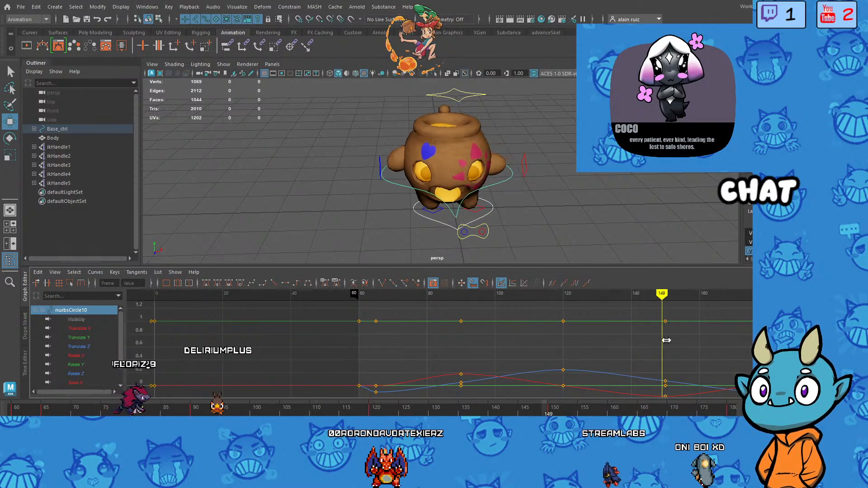
{"action": "left_click_drag", "start_coordinate": [666, 340], "coordinate": [437, 336]}
{"action": "mouse_move", "coordinate": [555, 340]}
{"action": "left_mouse_down"}
{"action": "mouse_move", "coordinate": [743, 339]}
{"action": "mouse_move", "coordinate": [369, 337]}
{"action": "mouse_move", "coordinate": [396, 337]}
{"action": "left_mouse_up"}
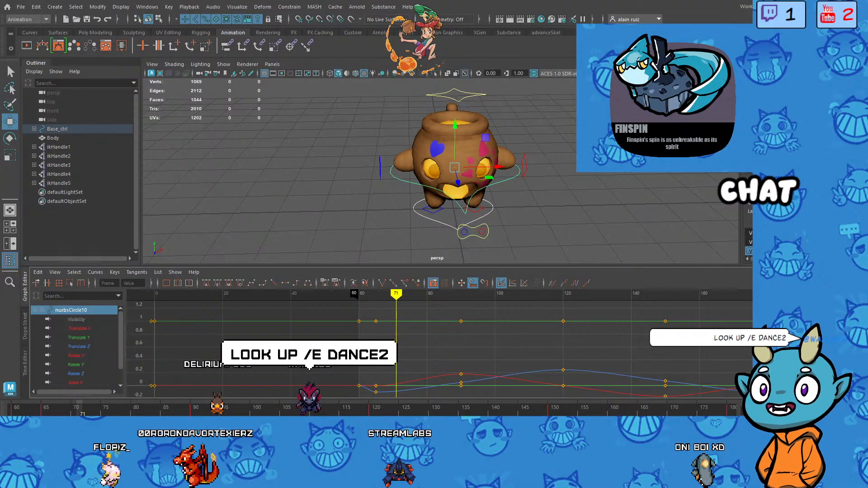
{"action": "mouse_move", "coordinate": [55, 422]}
{"action": "left_mouse_down"}
{"action": "mouse_move", "coordinate": [83, 423]}
{"action": "mouse_move", "coordinate": [67, 409]}
{"action": "mouse_move", "coordinate": [261, 409]}
{"action": "left_mouse_up"}
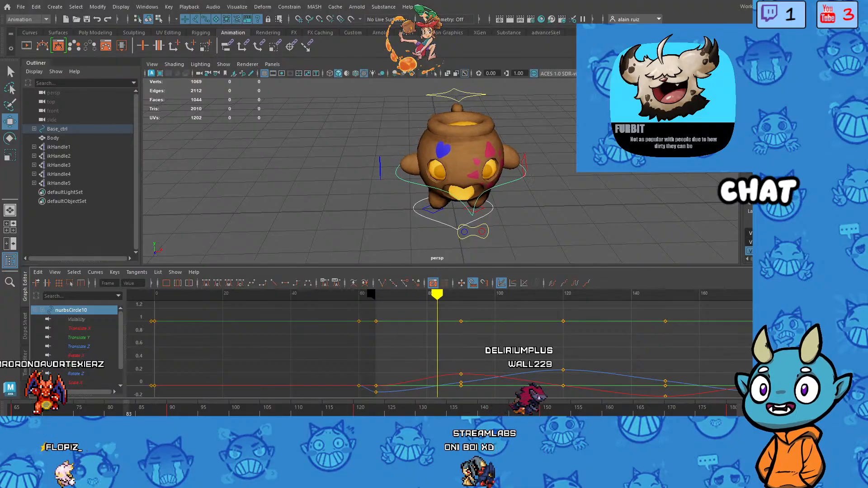
Step: Stop playback and delete the body control's keys at frames 90, 120 and 150, leaving those at 65 and 180
{"action": "key", "text": "Escape"}
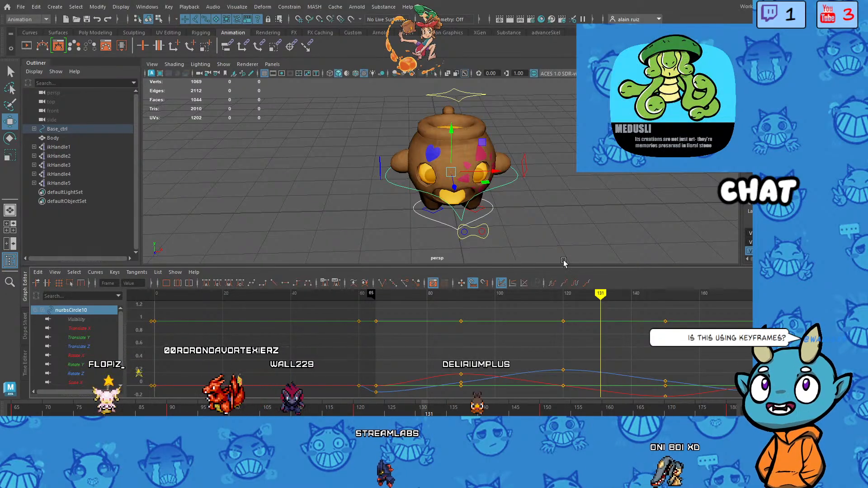
{"action": "left_click_drag", "start_coordinate": [587, 204], "coordinate": [560, 202], "text": "alt"}
{"action": "scroll", "coordinate": [556, 213], "scroll_direction": "up", "scroll_amount": 5}
{"action": "middle_click_drag", "start_coordinate": [555, 213], "coordinate": [573, 202], "text": "alt"}
{"action": "scroll", "coordinate": [549, 209], "scroll_direction": "down", "scroll_amount": 5}
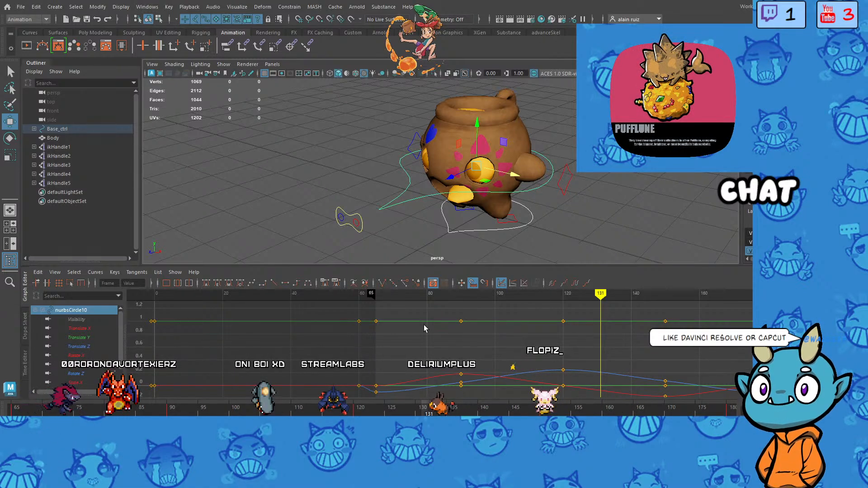
{"action": "mouse_move", "coordinate": [605, 295]}
{"action": "left_mouse_down"}
{"action": "mouse_move", "coordinate": [413, 312]}
{"action": "mouse_move", "coordinate": [459, 321]}
{"action": "mouse_move", "coordinate": [434, 329]}
{"action": "mouse_move", "coordinate": [563, 332]}
{"action": "mouse_move", "coordinate": [417, 335]}
{"action": "mouse_move", "coordinate": [625, 339]}
{"action": "mouse_move", "coordinate": [350, 354]}
{"action": "mouse_move", "coordinate": [375, 354]}
{"action": "left_mouse_up"}
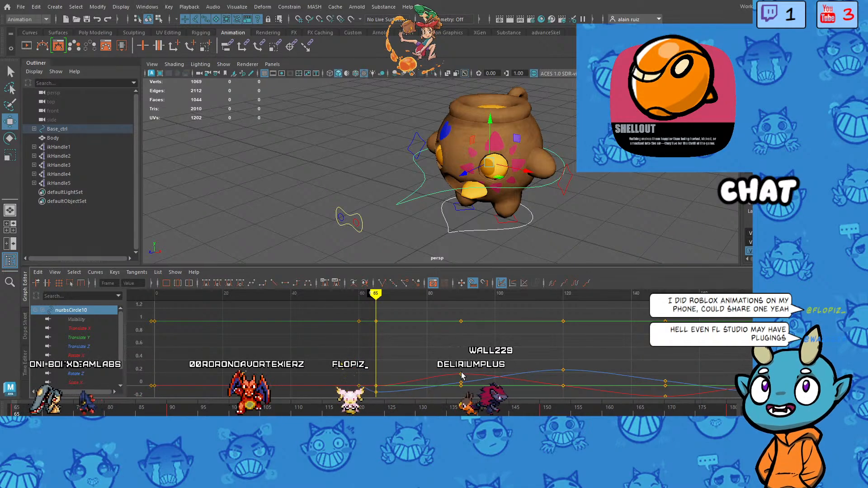
{"action": "scroll", "coordinate": [452, 325], "scroll_direction": "down", "scroll_amount": 3}
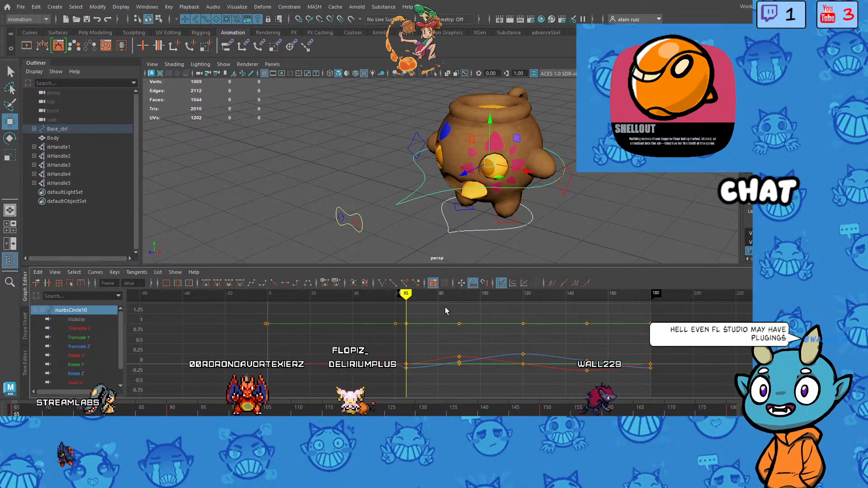
{"action": "left_click_drag", "start_coordinate": [443, 309], "coordinate": [606, 383]}
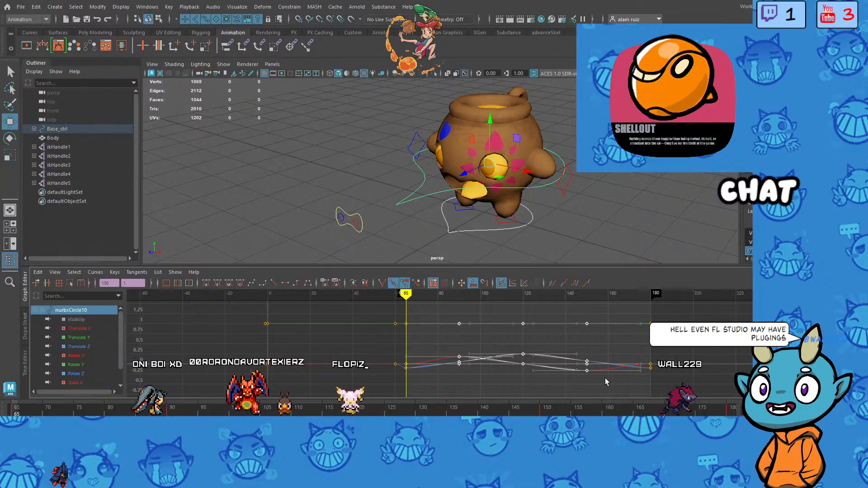
{"action": "key", "text": "Delete"}
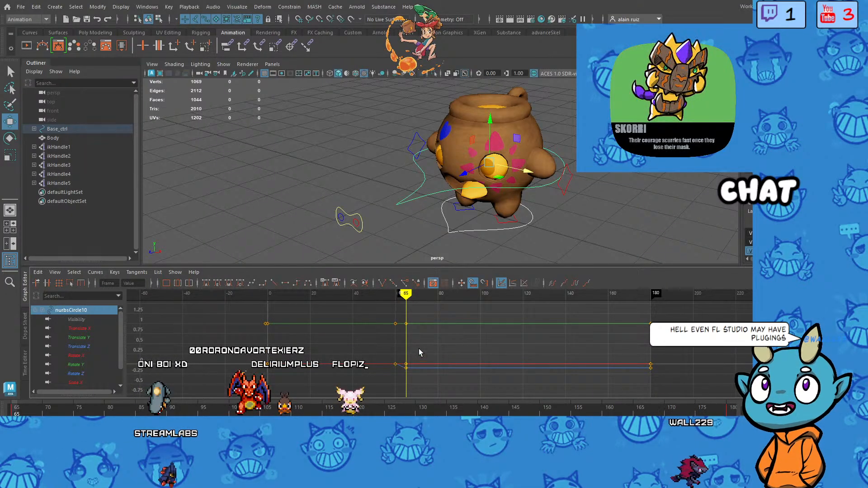
Step: Shift the body control forward along positive Z at frame 65 and key the pose
{"action": "left_click_drag", "start_coordinate": [408, 296], "coordinate": [405, 340]}
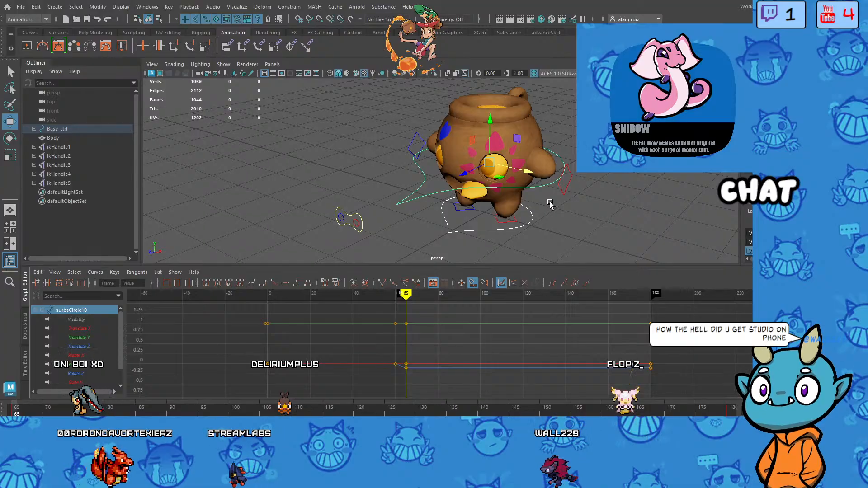
{"action": "left_click_drag", "start_coordinate": [555, 204], "coordinate": [522, 193], "text": "alt"}
{"action": "left_click_drag", "start_coordinate": [442, 172], "coordinate": [495, 188]}
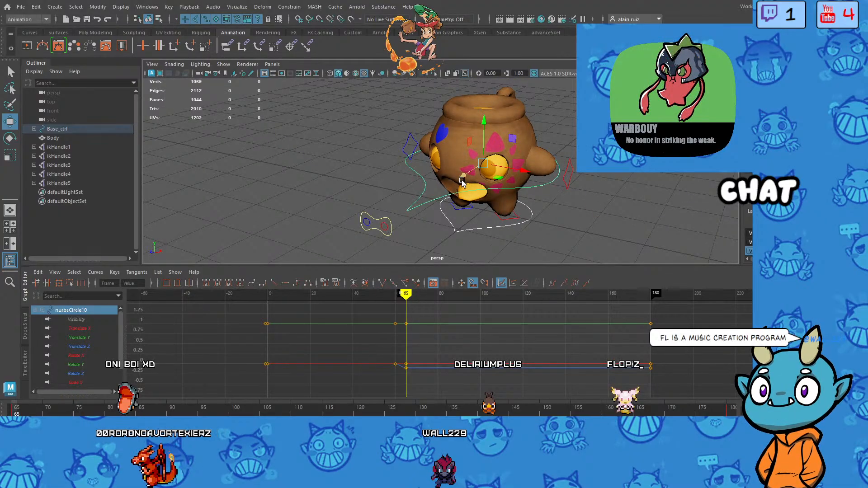
{"action": "left_click_drag", "start_coordinate": [461, 182], "coordinate": [458, 181]}
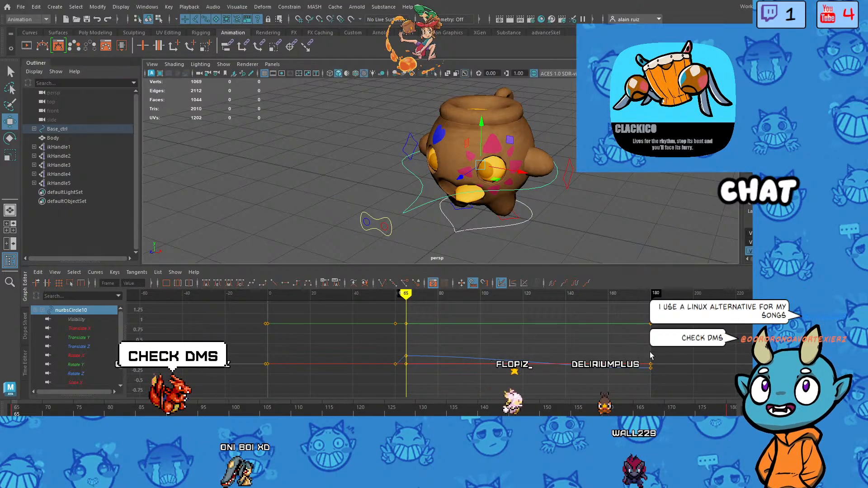
Step: Key the body control's forward frame-65 pose at frame 180 and scrub between the two frames to check the match
{"action": "left_click_drag", "start_coordinate": [641, 313], "coordinate": [660, 384]}
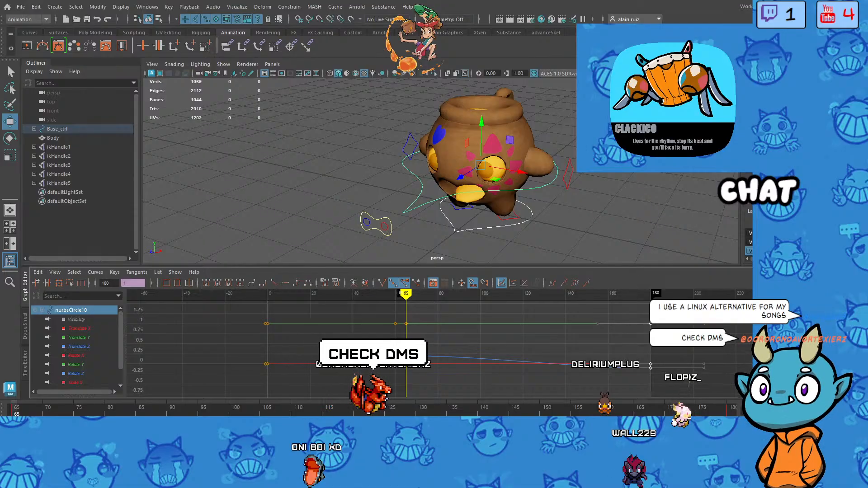
{"action": "left_click", "coordinate": [602, 294]}
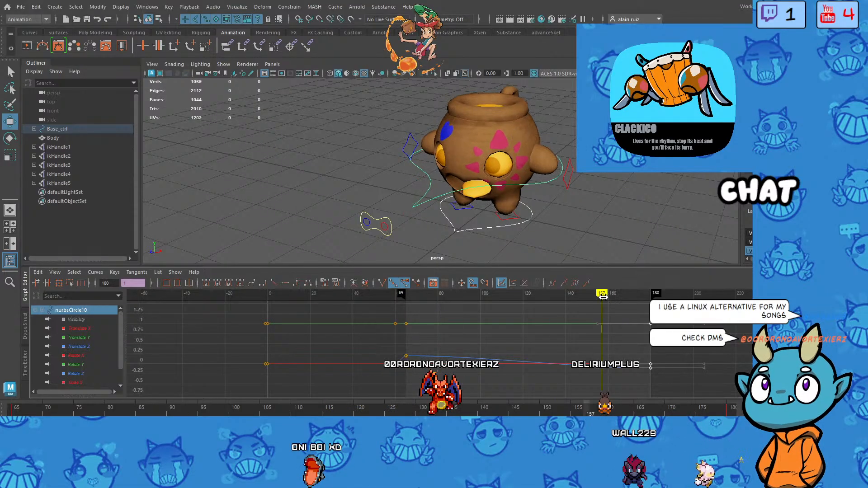
{"action": "left_click_drag", "start_coordinate": [603, 295], "coordinate": [651, 294]}
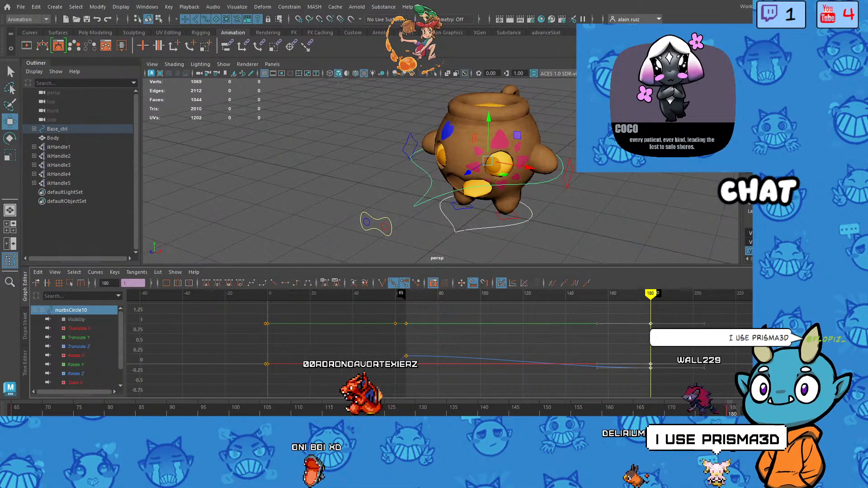
{"action": "key", "text": "ctrl+z"}
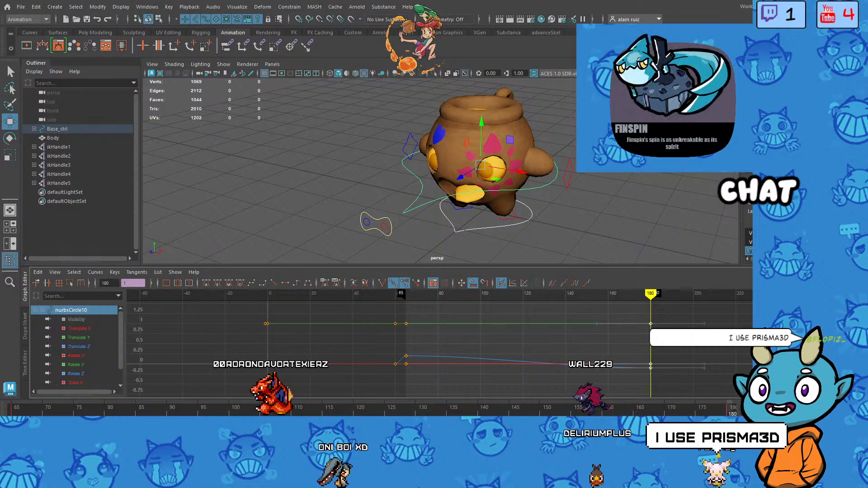
{"action": "key", "text": "ctrl+z"}
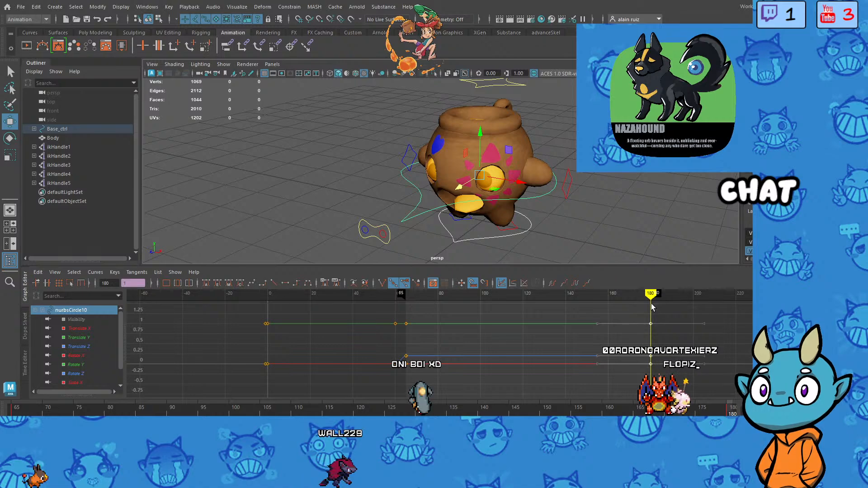
{"action": "left_click_drag", "start_coordinate": [650, 296], "coordinate": [598, 300]}
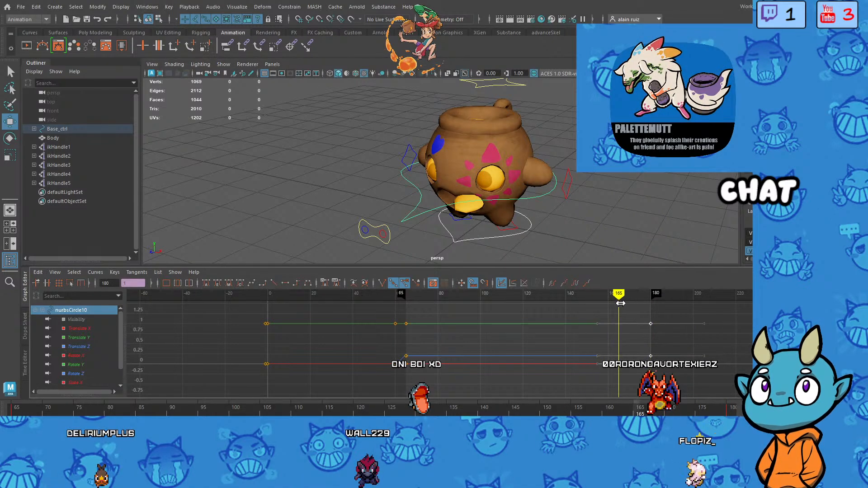
{"action": "left_click_drag", "start_coordinate": [649, 306], "coordinate": [410, 321]}
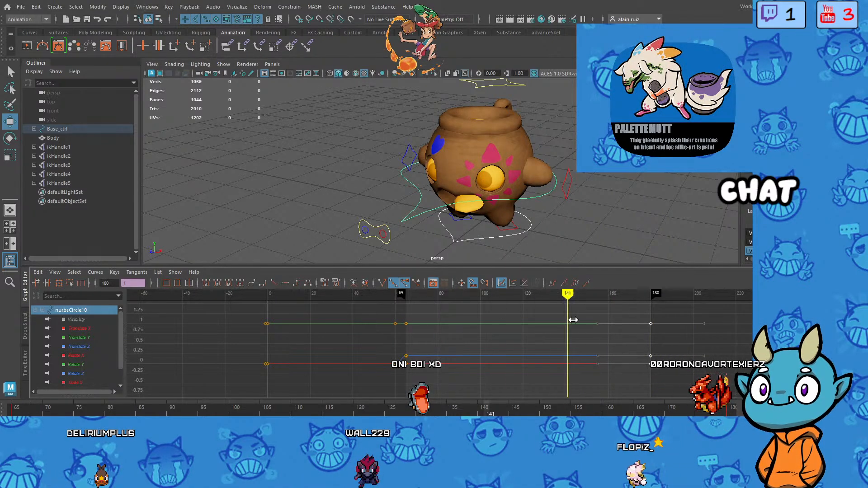
{"action": "left_click_drag", "start_coordinate": [647, 317], "coordinate": [651, 318]}
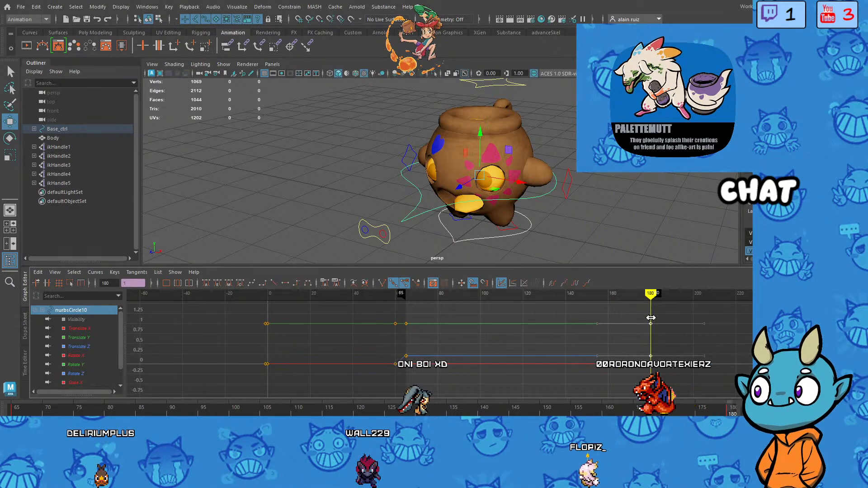
Step: Shift the body control backward along negative Z at frame 120 and key the pose
{"action": "left_click", "coordinate": [429, 211]}
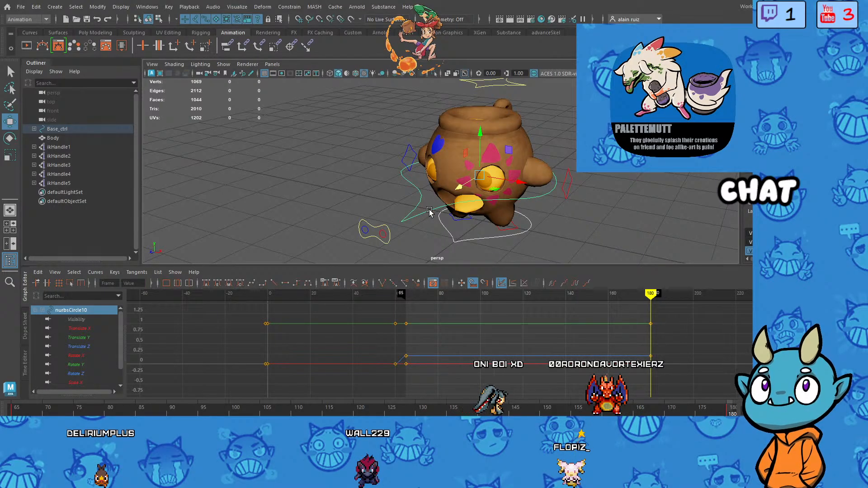
{"action": "mouse_move", "coordinate": [651, 308]}
{"action": "left_mouse_down"}
{"action": "mouse_move", "coordinate": [473, 311]}
{"action": "mouse_move", "coordinate": [519, 319]}
{"action": "left_mouse_up"}
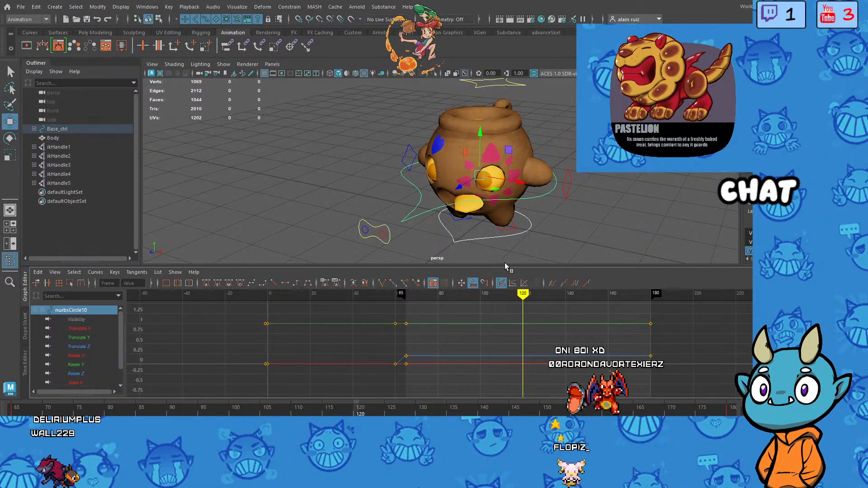
{"action": "left_click_drag", "start_coordinate": [459, 186], "coordinate": [468, 182]}
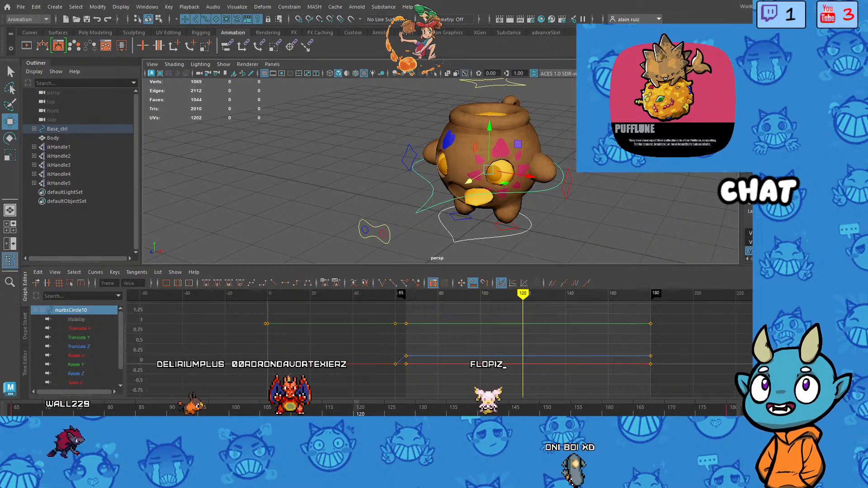
{"action": "key", "text": "s"}
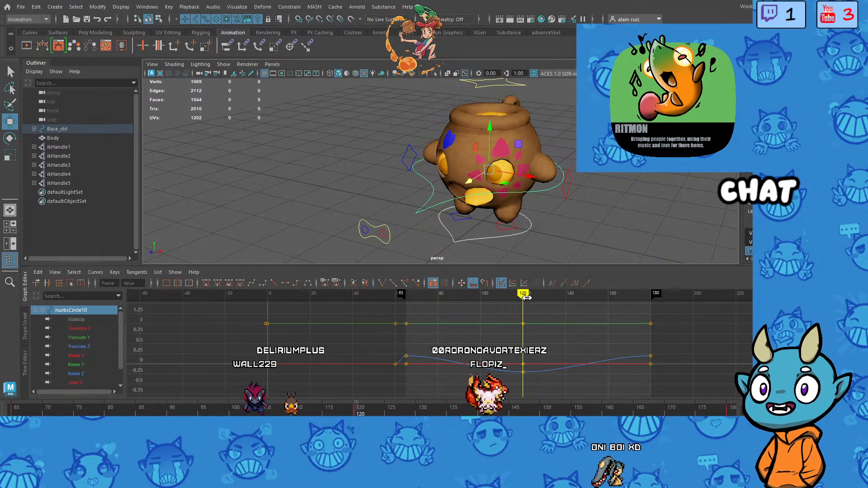
Step: Speed up the forward-back sway by retiming the body control's frame-120 keys to 80 and its frame-180 keys to 100
{"action": "left_click_drag", "start_coordinate": [520, 295], "coordinate": [411, 308]}
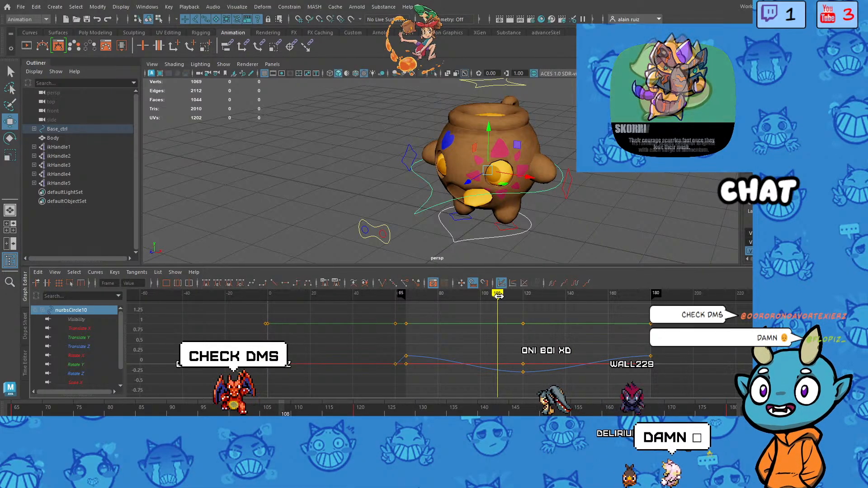
{"action": "left_click_drag", "start_coordinate": [497, 298], "coordinate": [523, 300]}
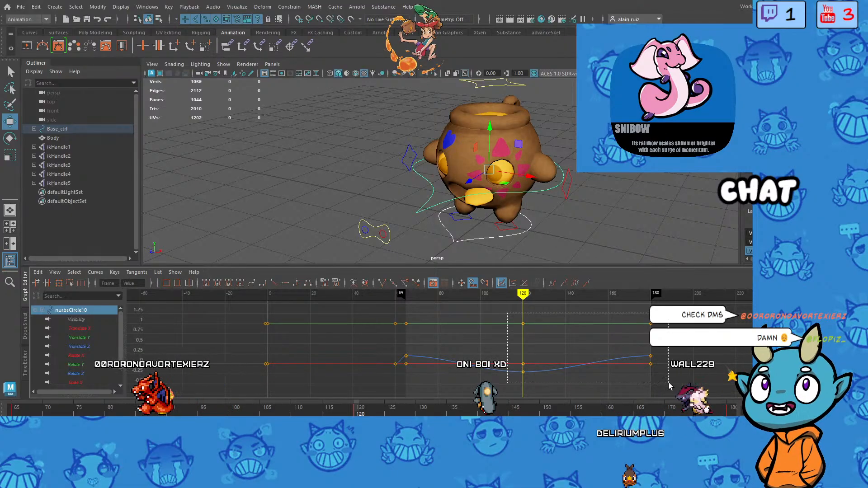
{"action": "left_click_drag", "start_coordinate": [669, 385], "coordinate": [654, 381]}
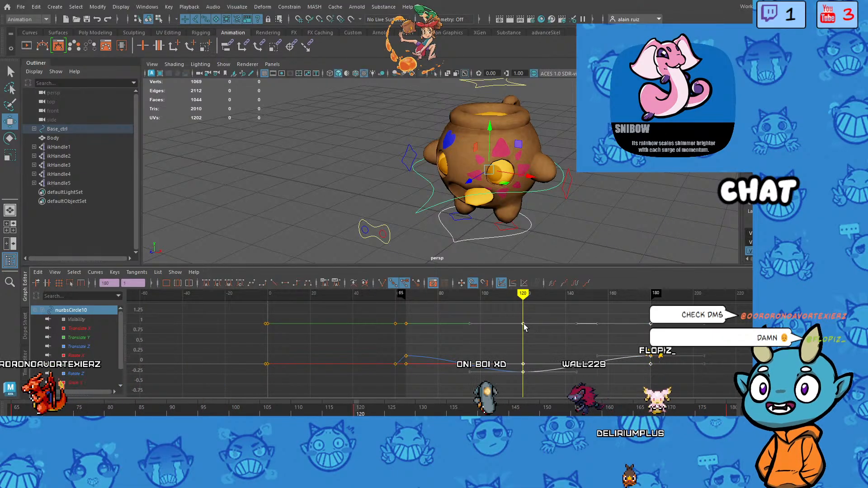
{"action": "left_click_drag", "start_coordinate": [516, 324], "coordinate": [444, 322]}
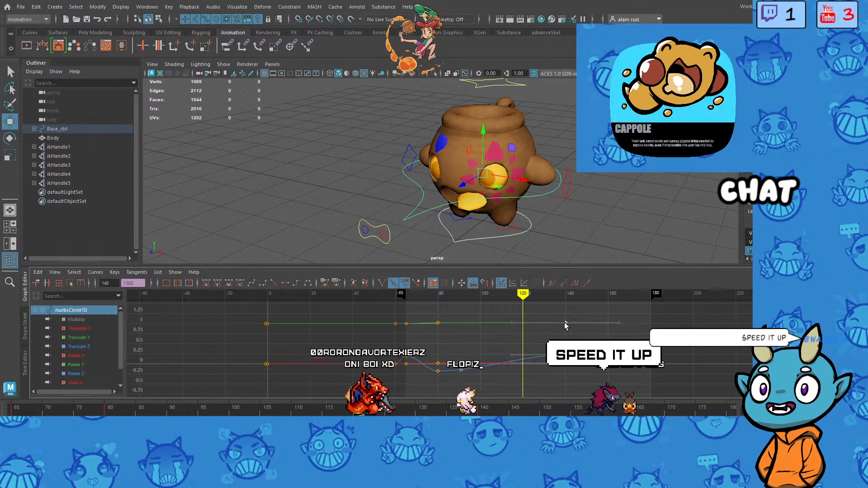
{"action": "middle_click_drag", "start_coordinate": [589, 320], "coordinate": [478, 323]}
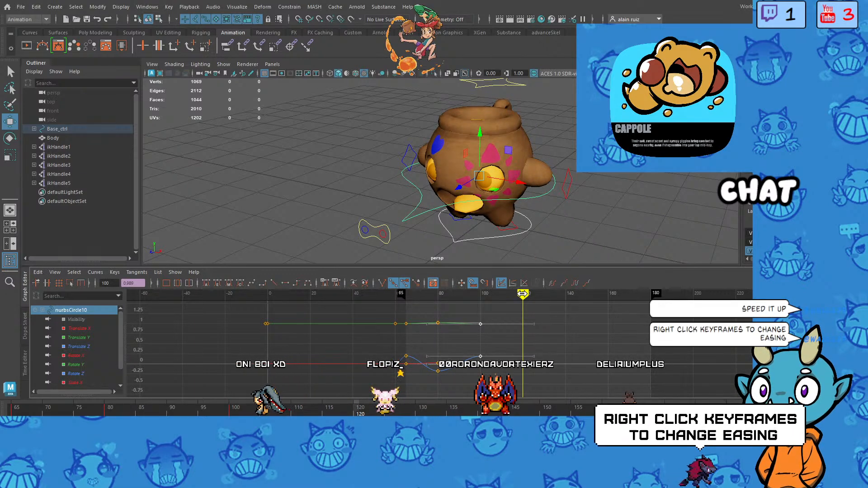
{"action": "mouse_move", "coordinate": [523, 294]}
{"action": "left_mouse_down"}
{"action": "mouse_move", "coordinate": [410, 296]}
{"action": "mouse_move", "coordinate": [478, 295]}
{"action": "left_mouse_up"}
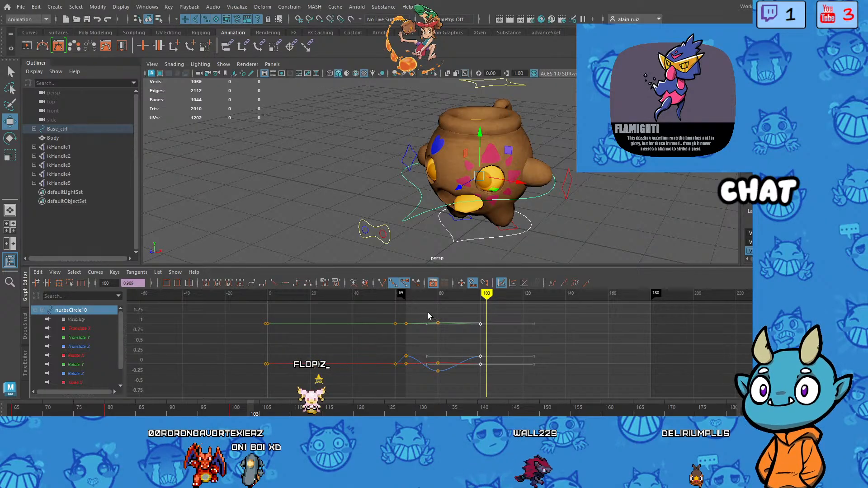
Step: Try moving the body control at frame 103 and test the control above the pot, without keying either pose
{"action": "left_click_drag", "start_coordinate": [428, 313], "coordinate": [477, 370]}
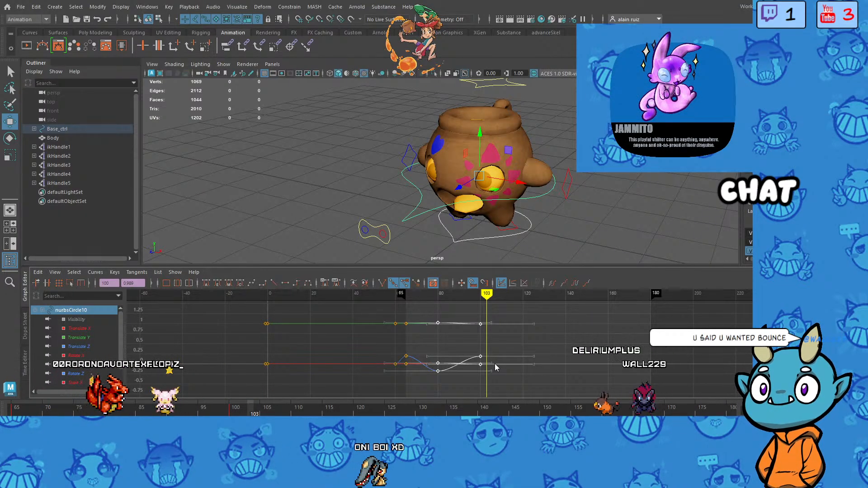
{"action": "mouse_move", "coordinate": [479, 176]}
{"action": "left_mouse_down"}
{"action": "mouse_move", "coordinate": [473, 171]}
{"action": "mouse_move", "coordinate": [485, 179]}
{"action": "left_mouse_up"}
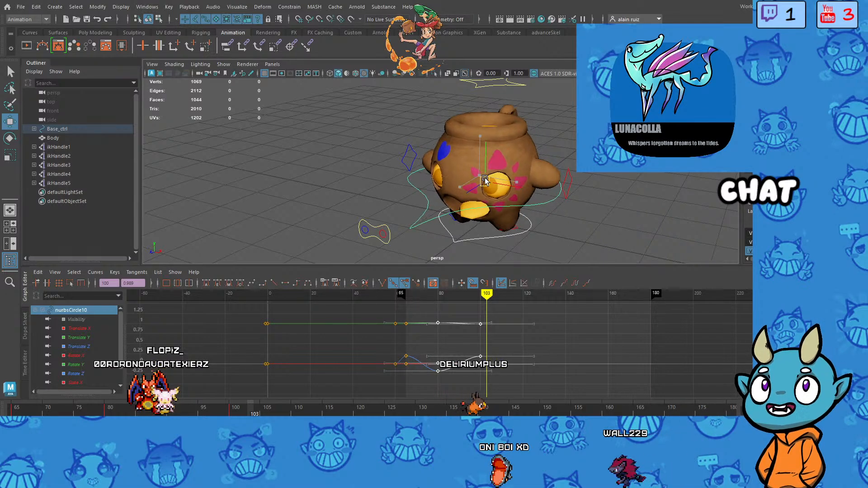
{"action": "left_click", "coordinate": [489, 84]}
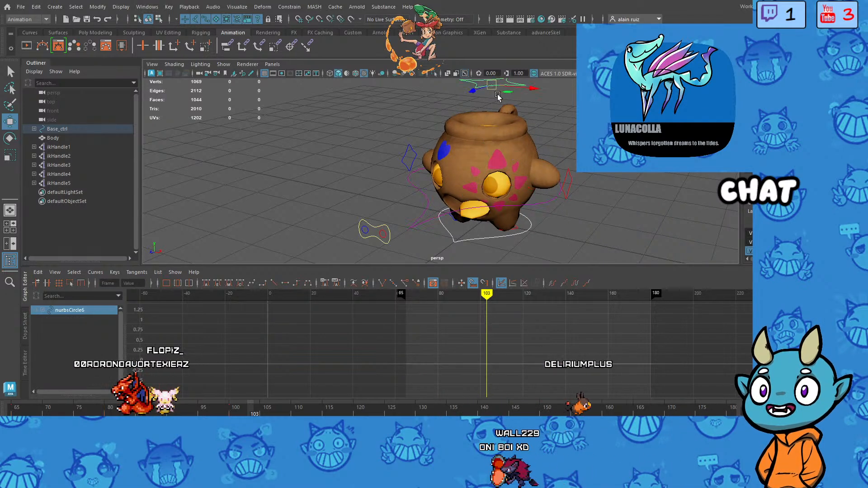
{"action": "middle_click_drag", "start_coordinate": [524, 140], "coordinate": [510, 153]}
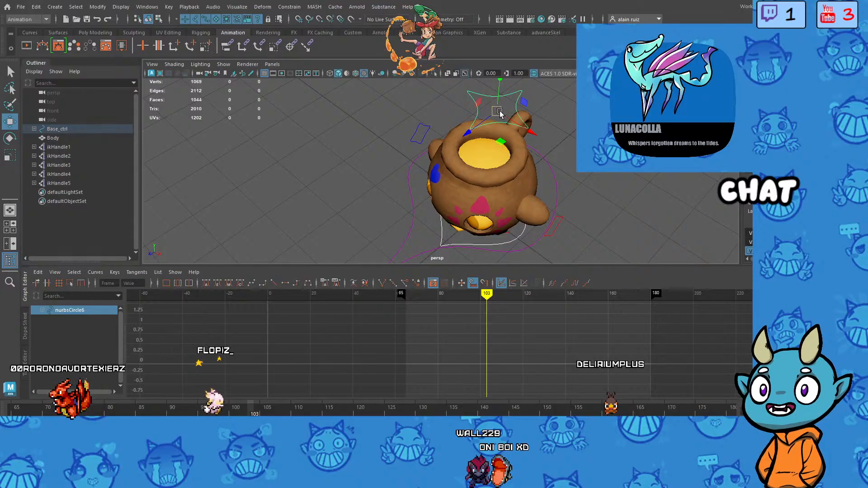
{"action": "left_click_drag", "start_coordinate": [500, 113], "coordinate": [563, 207]}
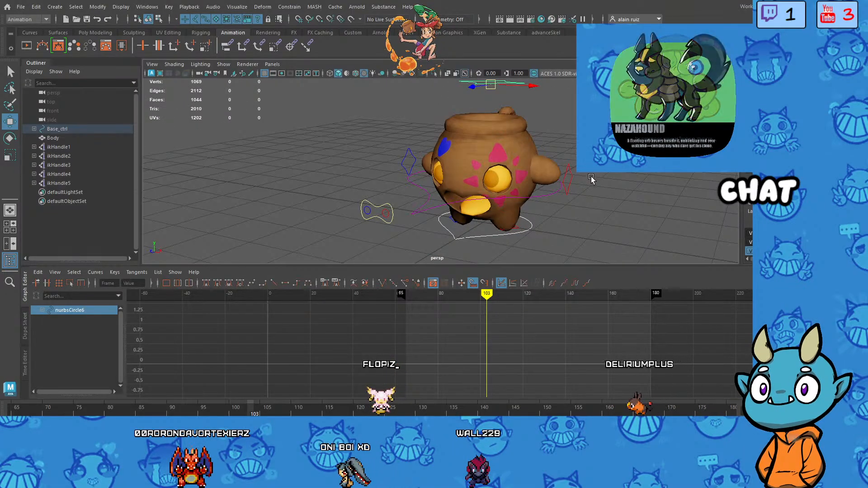
{"action": "left_click", "coordinate": [422, 211]}
Step: Scrub the body control's forward-back sway between frames 65 and 80 to check the motion
{"action": "mouse_move", "coordinate": [651, 316]}
{"action": "left_mouse_down"}
{"action": "mouse_move", "coordinate": [661, 316]}
{"action": "mouse_move", "coordinate": [595, 315]}
{"action": "mouse_move", "coordinate": [665, 315]}
{"action": "mouse_move", "coordinate": [591, 316]}
{"action": "mouse_move", "coordinate": [736, 329]}
{"action": "mouse_move", "coordinate": [657, 329]}
{"action": "left_mouse_up"}
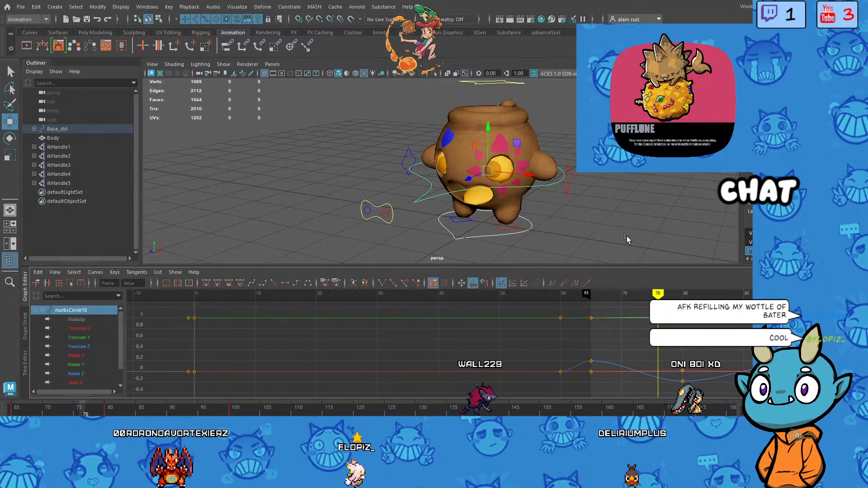
{"action": "middle_click_drag", "start_coordinate": [629, 233], "coordinate": [547, 237], "text": "alt"}
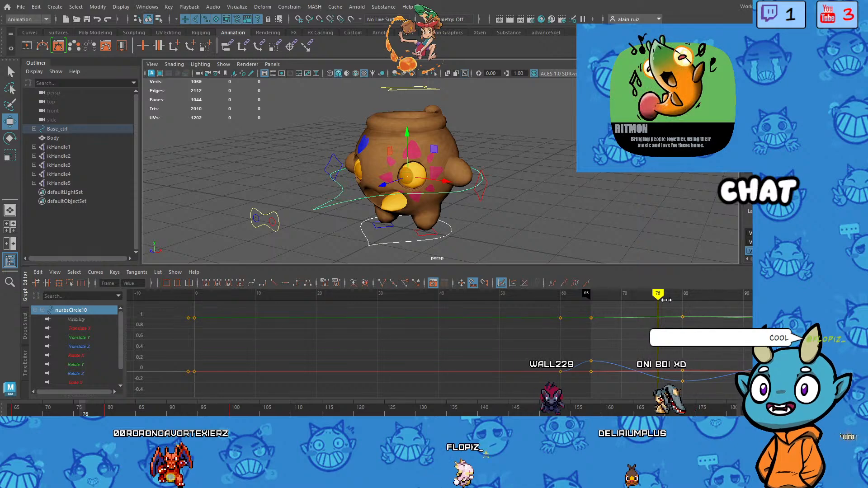
{"action": "mouse_move", "coordinate": [658, 303]}
{"action": "left_mouse_down"}
{"action": "mouse_move", "coordinate": [573, 303]}
{"action": "mouse_move", "coordinate": [674, 305]}
{"action": "mouse_move", "coordinate": [577, 307]}
{"action": "mouse_move", "coordinate": [608, 310]}
{"action": "mouse_move", "coordinate": [557, 321]}
{"action": "mouse_move", "coordinate": [598, 322]}
{"action": "left_mouse_up"}
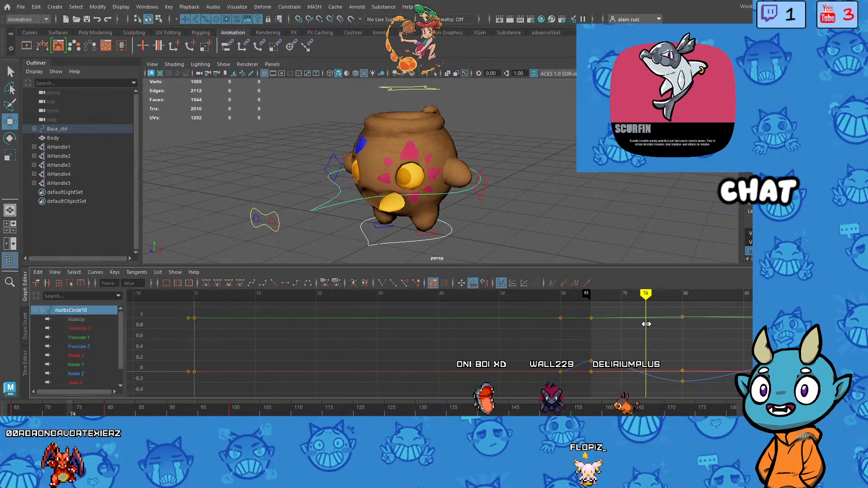
Step: Retime the body control's frame-65 keys to frame 70 and start the playback range at frame 70
{"action": "mouse_move", "coordinate": [612, 326]}
{"action": "left_mouse_down"}
{"action": "mouse_move", "coordinate": [589, 327]}
{"action": "mouse_move", "coordinate": [672, 327]}
{"action": "mouse_move", "coordinate": [588, 328]}
{"action": "mouse_move", "coordinate": [687, 332]}
{"action": "mouse_move", "coordinate": [583, 334]}
{"action": "mouse_move", "coordinate": [705, 336]}
{"action": "mouse_move", "coordinate": [609, 340]}
{"action": "left_mouse_up"}
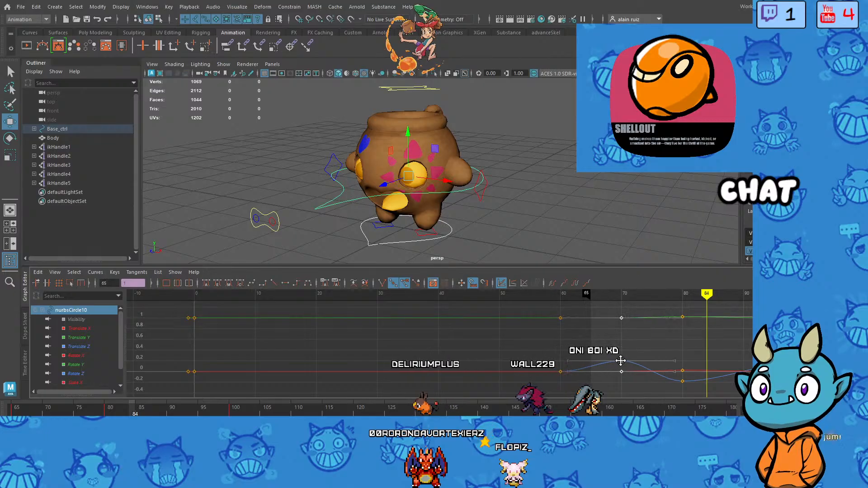
{"action": "left_click_drag", "start_coordinate": [620, 360], "coordinate": [622, 362]}
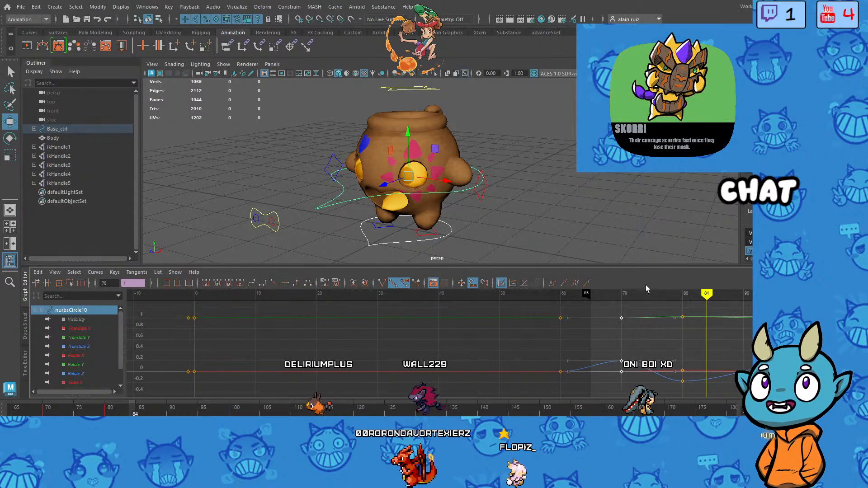
{"action": "middle_click_drag", "start_coordinate": [646, 310], "coordinate": [565, 323], "text": "alt"}
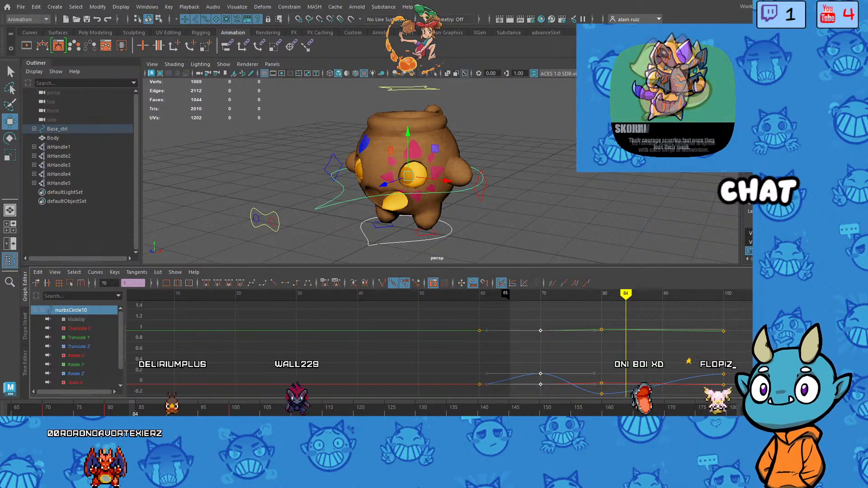
{"action": "left_click_drag", "start_coordinate": [230, 423], "coordinate": [258, 423]}
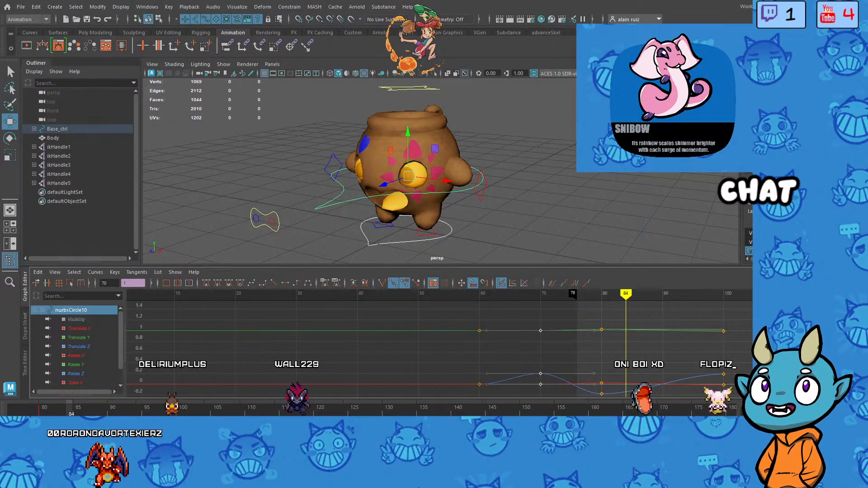
{"action": "left_click_drag", "start_coordinate": [254, 423], "coordinate": [242, 423]}
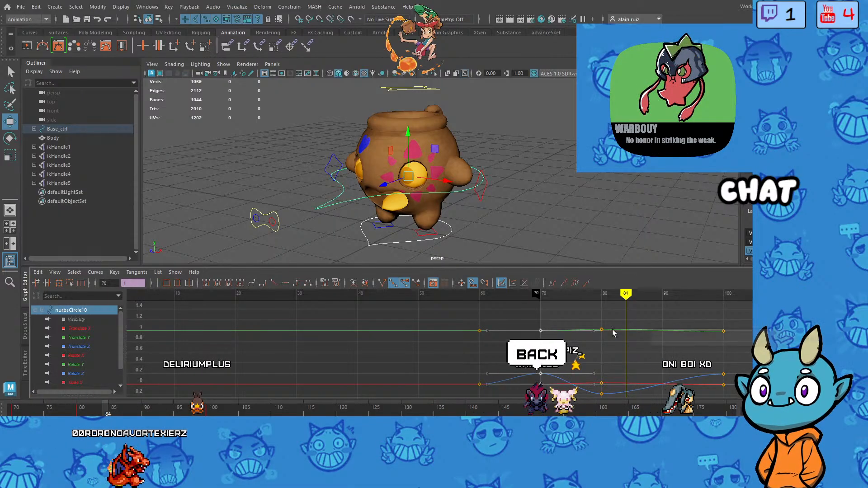
Step: Retime the body control's frame-100 keys to frame 90 and play back the sway from frame 70
{"action": "left_click_drag", "start_coordinate": [696, 312], "coordinate": [733, 393]}
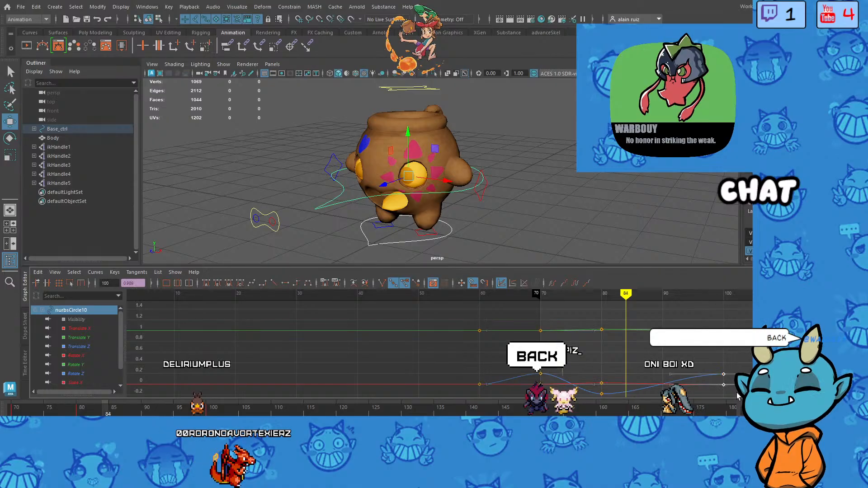
{"action": "middle_click_drag", "start_coordinate": [725, 379], "coordinate": [592, 360], "text": "shift"}
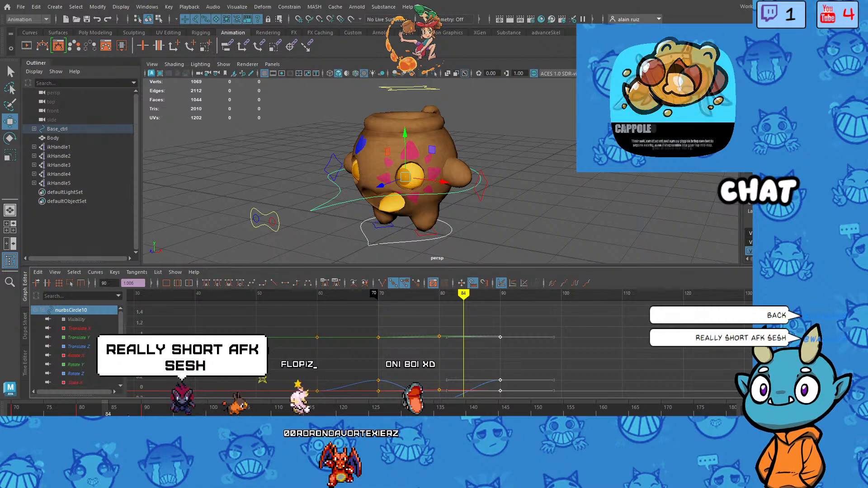
{"action": "left_click_drag", "start_coordinate": [108, 413], "coordinate": [80, 413]}
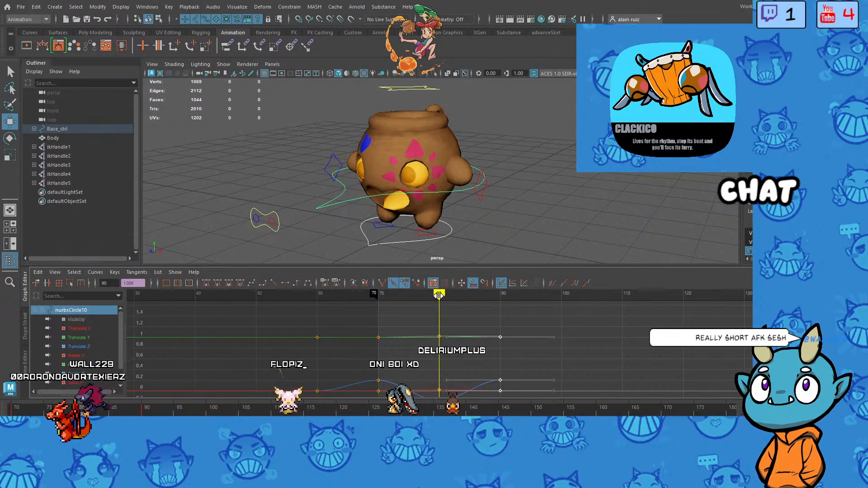
{"action": "left_click_drag", "start_coordinate": [439, 295], "coordinate": [378, 300]}
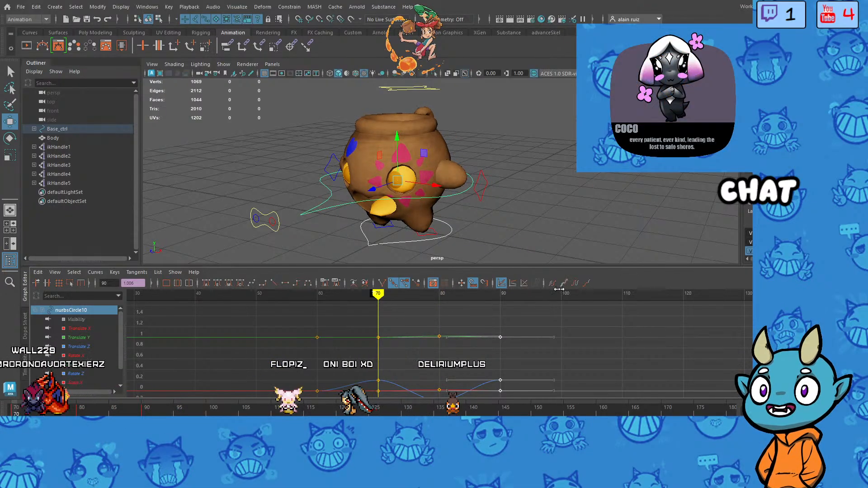
{"action": "key", "text": "alt+v"}
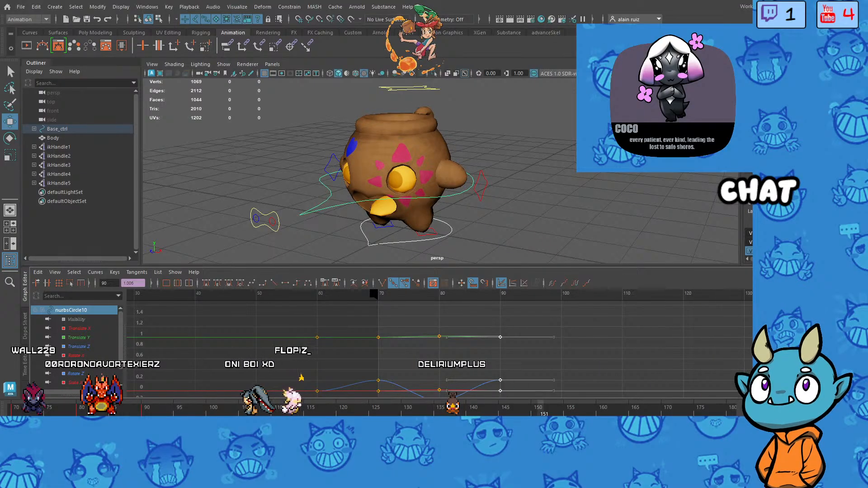
Step: Retime the body control's frame-80 keys to 85 and its frame-90 keys to 95, including the low Translate Z key
{"action": "left_click_drag", "start_coordinate": [427, 318], "coordinate": [441, 351]}
{"action": "left_click_drag", "start_coordinate": [506, 400], "coordinate": [522, 397]}
{"action": "left_click_drag", "start_coordinate": [442, 340], "coordinate": [473, 337]}
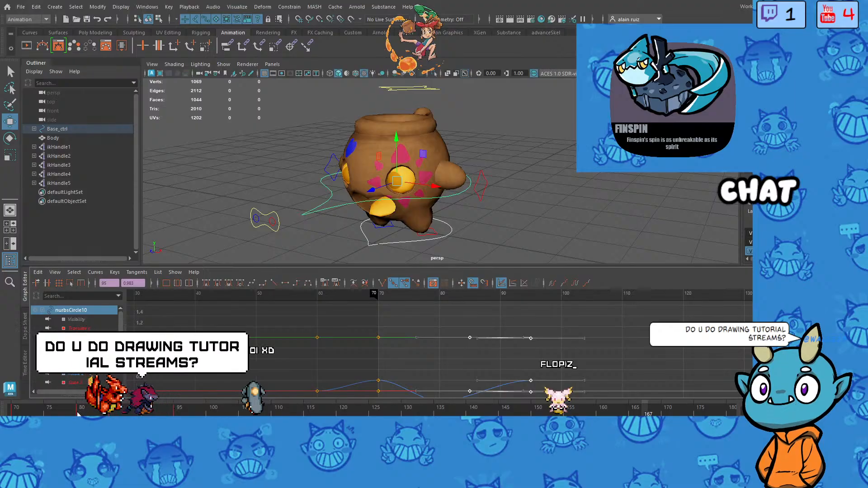
{"action": "left_click", "coordinate": [82, 411]}
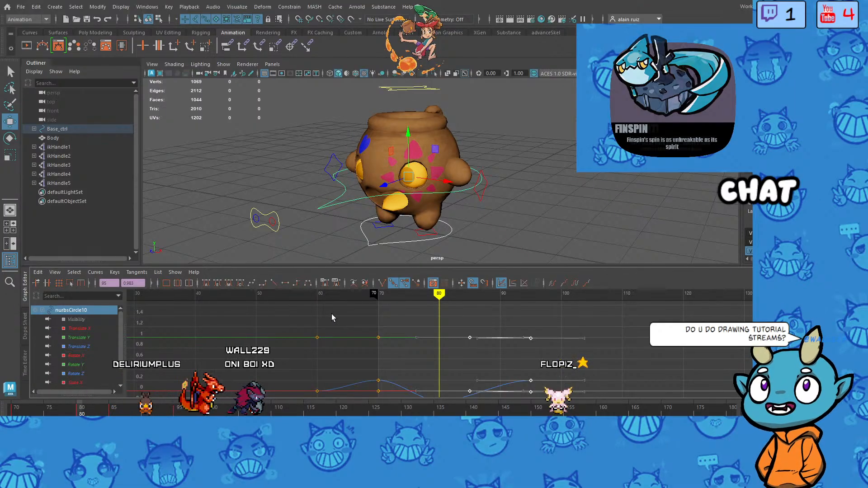
{"action": "scroll", "coordinate": [425, 363], "scroll_direction": "down", "scroll_amount": 2}
{"action": "scroll", "coordinate": [425, 363], "scroll_direction": "up", "scroll_amount": 2}
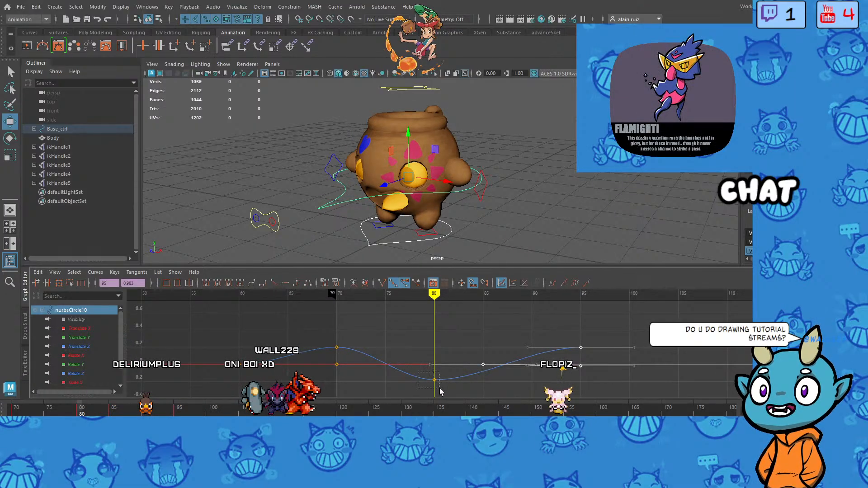
{"action": "left_click_drag", "start_coordinate": [434, 380], "coordinate": [482, 380]}
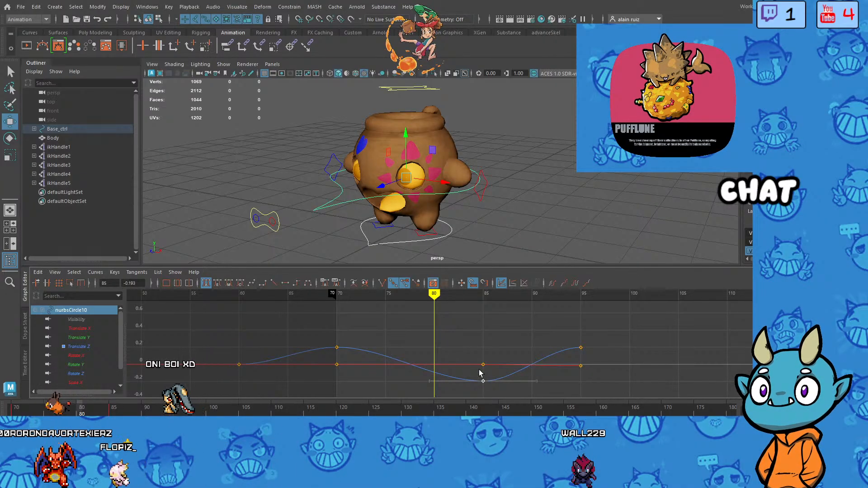
Step: Check the sway between frames 85 and 95, and retime all of the body control's frame-95 keys to 100
{"action": "left_click_drag", "start_coordinate": [434, 307], "coordinate": [595, 379]}
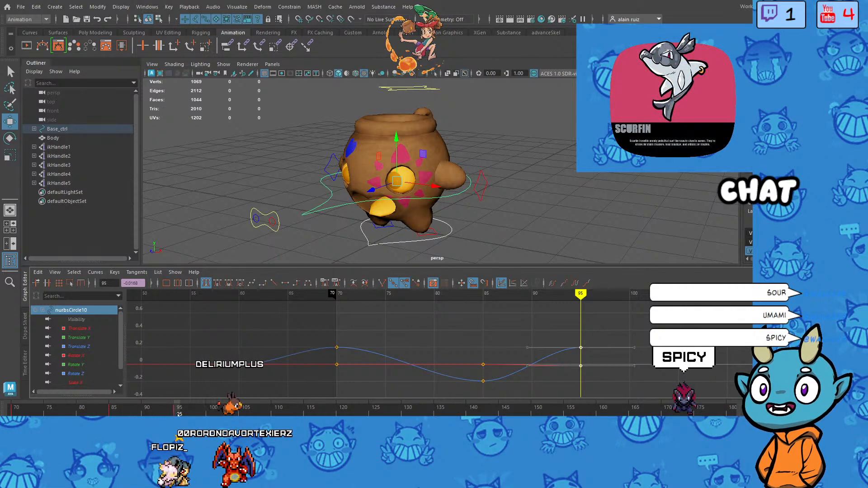
{"action": "left_click_drag", "start_coordinate": [193, 414], "coordinate": [110, 414]}
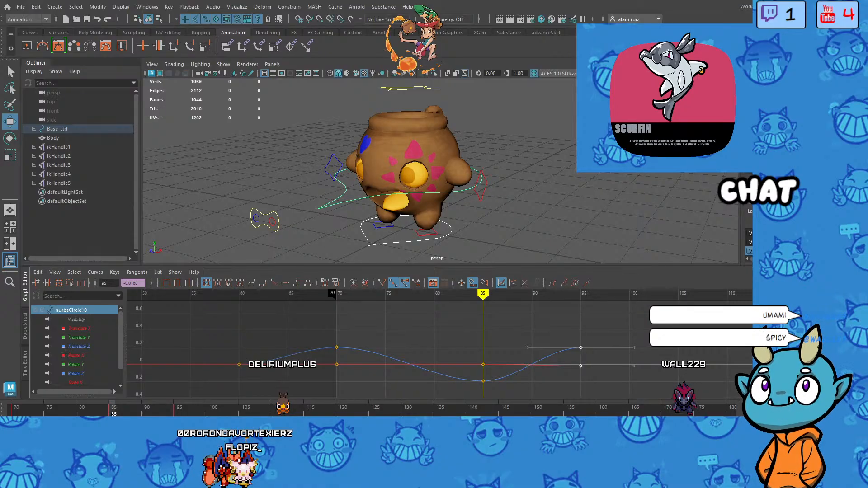
{"action": "mouse_move", "coordinate": [113, 413]}
{"action": "left_mouse_down"}
{"action": "mouse_move", "coordinate": [231, 414]}
{"action": "mouse_move", "coordinate": [112, 414]}
{"action": "left_mouse_up"}
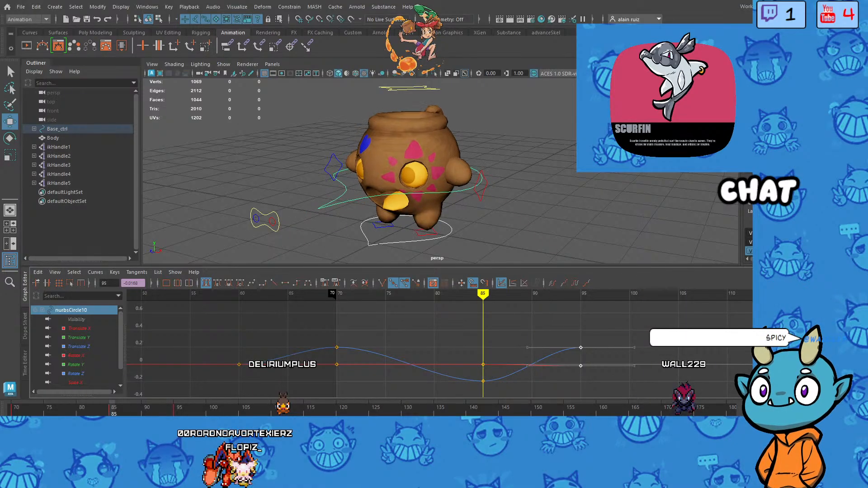
{"action": "key", "text": "."}
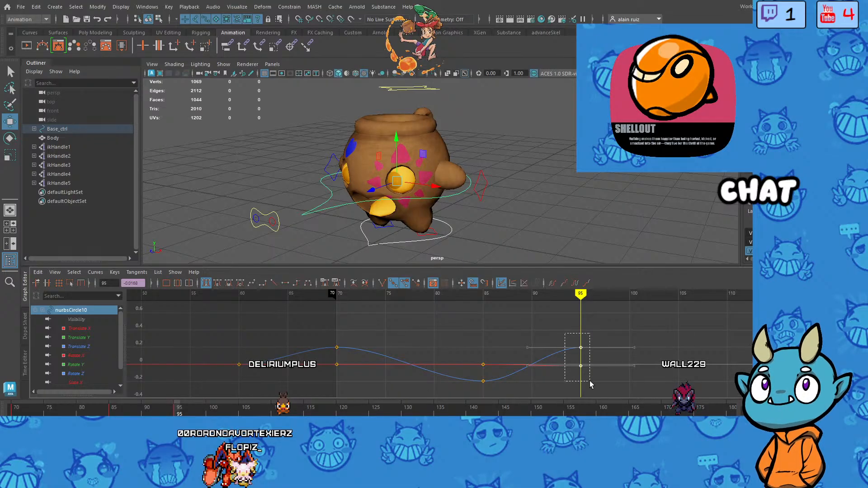
{"action": "left_click_drag", "start_coordinate": [590, 381], "coordinate": [589, 381]}
{"action": "left_click_drag", "start_coordinate": [581, 348], "coordinate": [629, 347]}
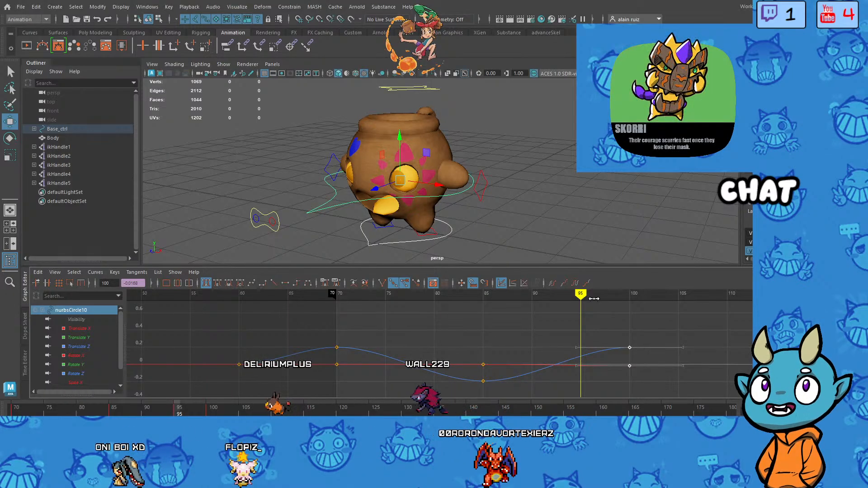
{"action": "mouse_move", "coordinate": [594, 299]}
{"action": "left_mouse_down"}
{"action": "mouse_move", "coordinate": [631, 299]}
{"action": "mouse_move", "coordinate": [572, 302]}
{"action": "left_mouse_up"}
{"action": "scroll", "coordinate": [593, 334], "scroll_direction": "down", "scroll_amount": 5}
{"action": "scroll", "coordinate": [594, 362], "scroll_direction": "up", "scroll_amount": 5}
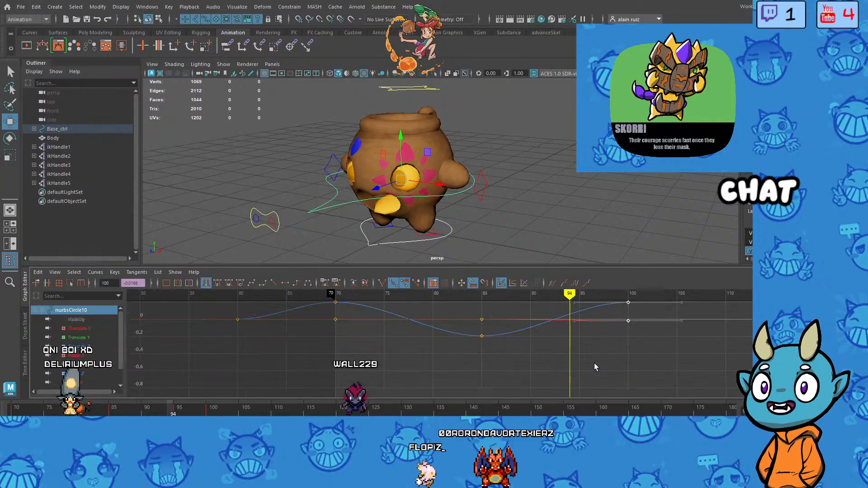
{"action": "key", "text": "a"}
{"action": "left_click_drag", "start_coordinate": [578, 310], "coordinate": [606, 312]}
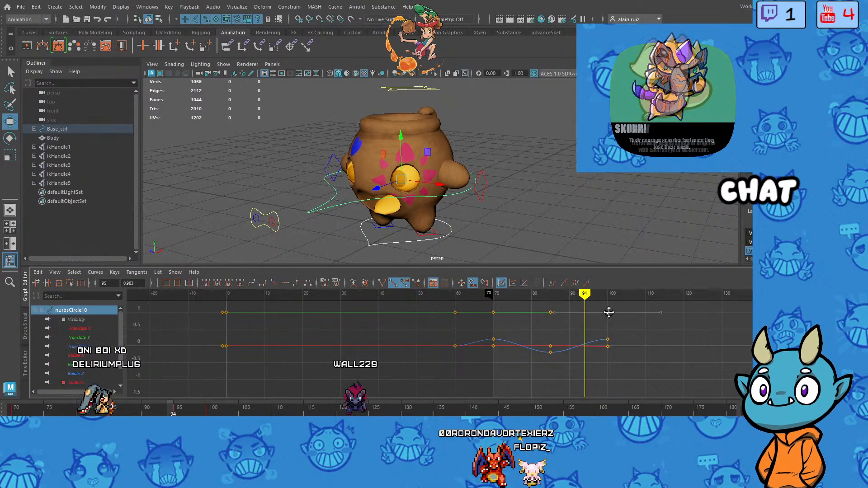
Step: Copy the body control's frame-100 pose to frame 130, key it there, and play back the animation
{"action": "scroll", "coordinate": [625, 332], "scroll_direction": "up", "scroll_amount": 4}
{"action": "scroll", "coordinate": [625, 332], "scroll_direction": "down", "scroll_amount": 3}
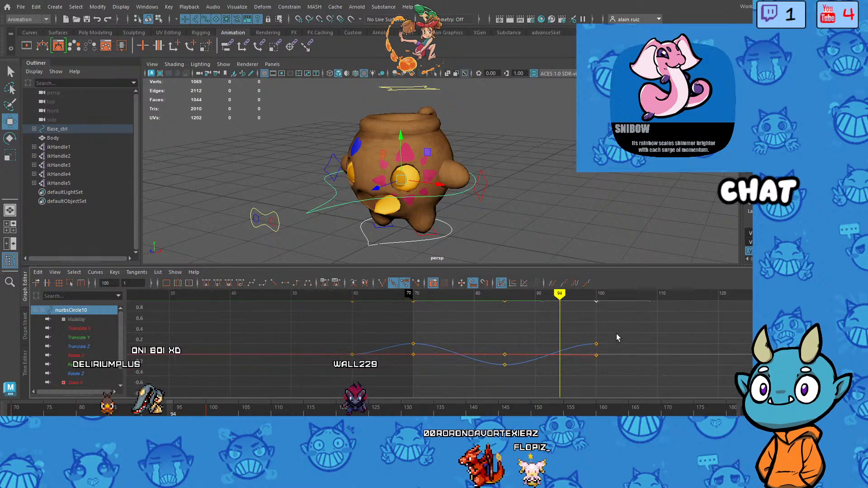
{"action": "scroll", "coordinate": [616, 333], "scroll_direction": "up", "scroll_amount": 2}
{"action": "scroll", "coordinate": [616, 334], "scroll_direction": "down", "scroll_amount": 3}
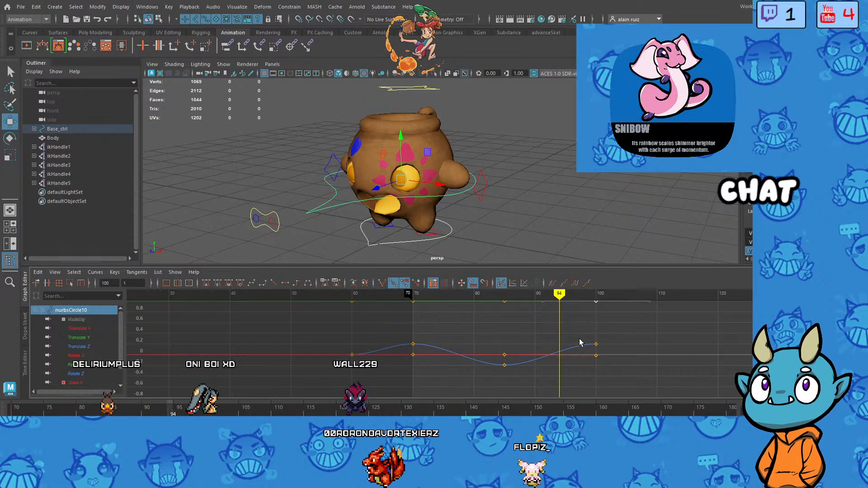
{"action": "middle_click_drag", "start_coordinate": [625, 347], "coordinate": [594, 360], "text": "alt"}
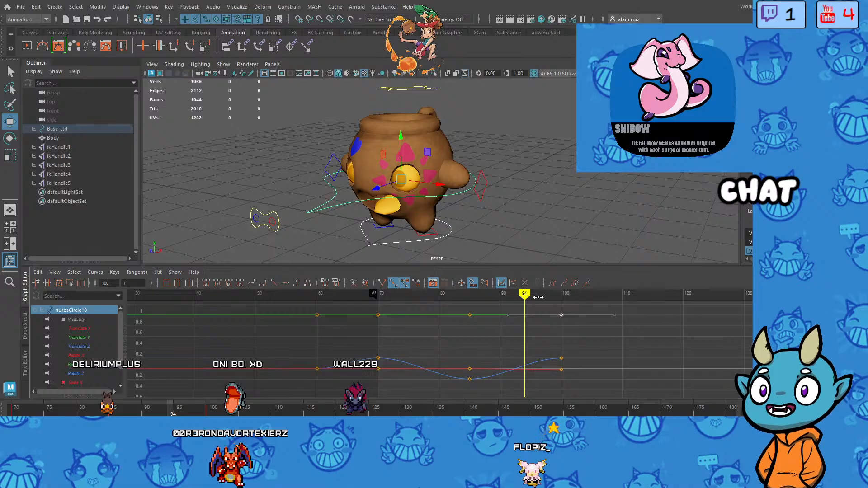
{"action": "left_click_drag", "start_coordinate": [525, 294], "coordinate": [562, 294]}
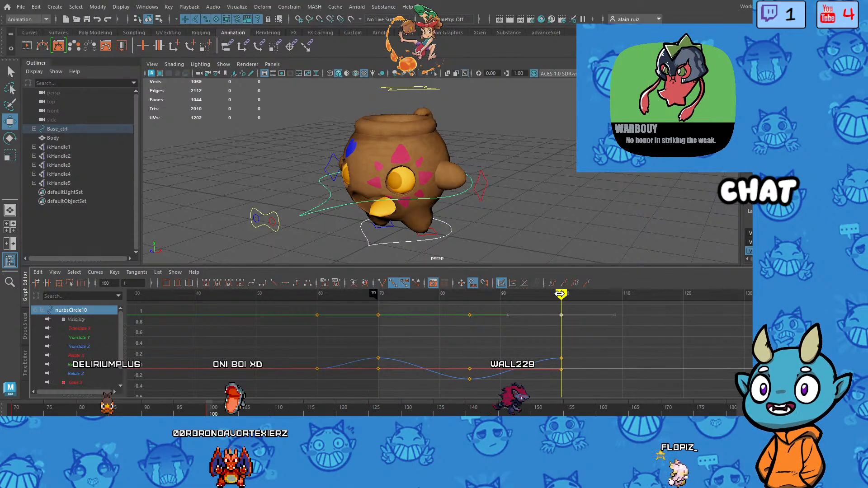
{"action": "left_click_drag", "start_coordinate": [560, 294], "coordinate": [600, 297]}
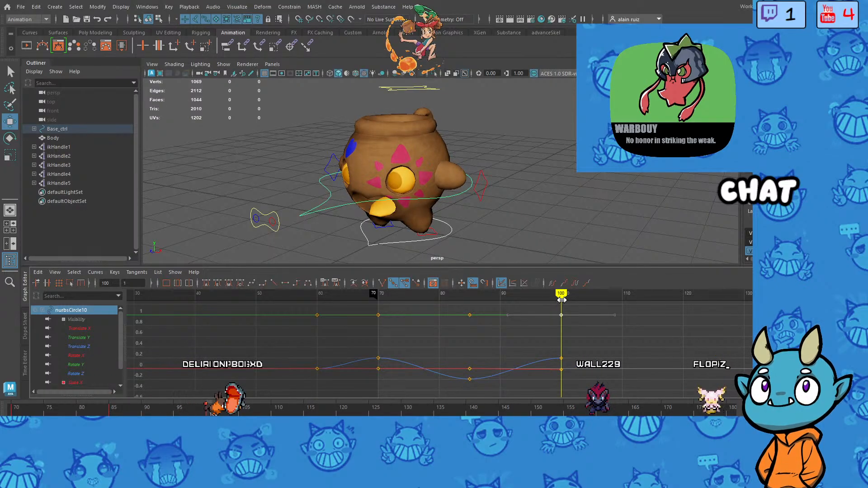
{"action": "mouse_move", "coordinate": [569, 300]}
{"action": "left_mouse_down"}
{"action": "mouse_move", "coordinate": [703, 302]}
{"action": "mouse_move", "coordinate": [741, 314]}
{"action": "left_mouse_up"}
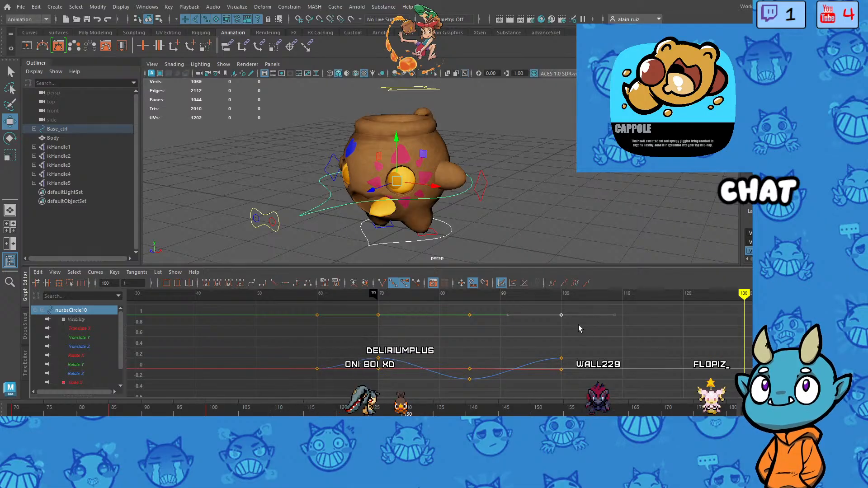
{"action": "key", "text": "s"}
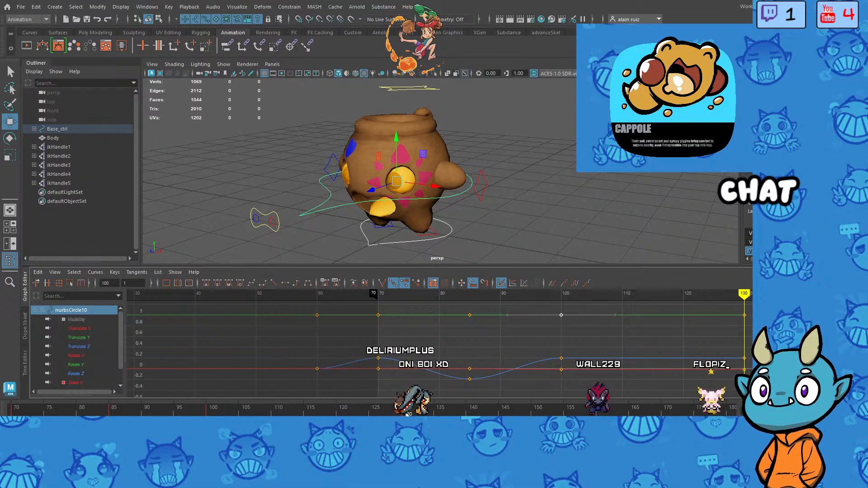
{"action": "key", "text": "alt+v"}
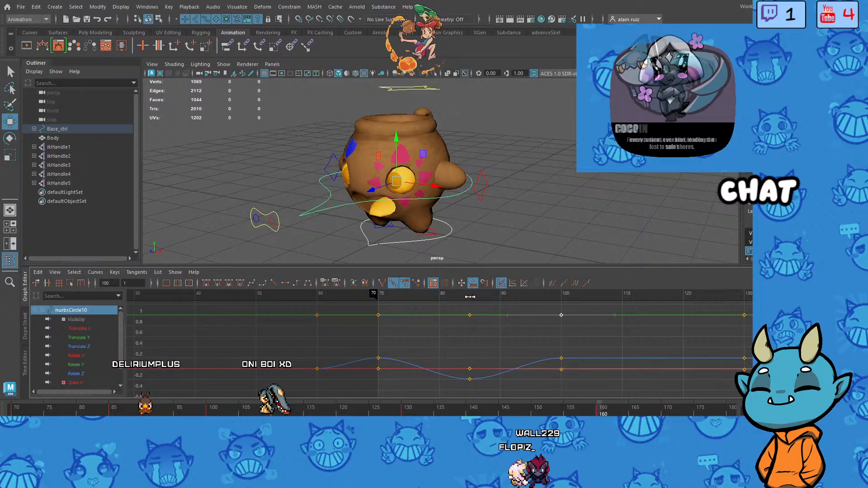
Step: Copy the body control's frame-85 pose to frame 115, key it, and play back the repeated sway from frame 70
{"action": "left_click", "coordinate": [469, 295]}
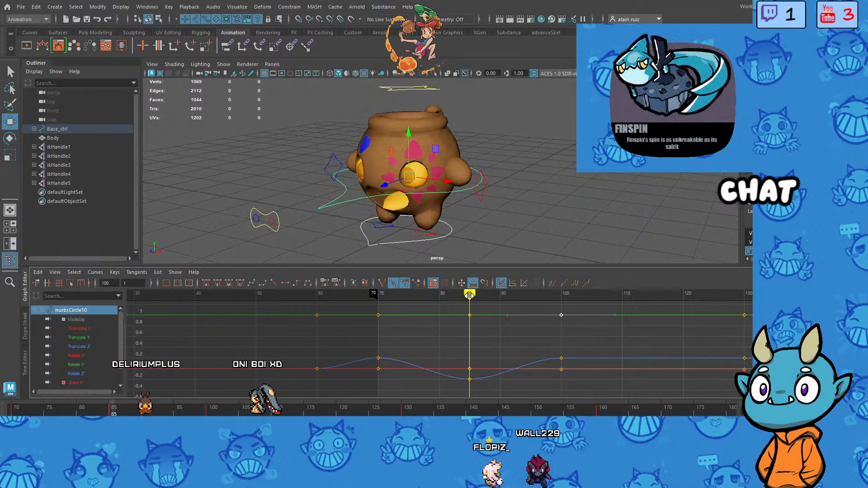
{"action": "mouse_move", "coordinate": [471, 296]}
{"action": "left_mouse_down"}
{"action": "mouse_move", "coordinate": [339, 296]}
{"action": "mouse_move", "coordinate": [520, 299]}
{"action": "mouse_move", "coordinate": [563, 325]}
{"action": "mouse_move", "coordinate": [373, 326]}
{"action": "mouse_move", "coordinate": [468, 327]}
{"action": "left_mouse_up"}
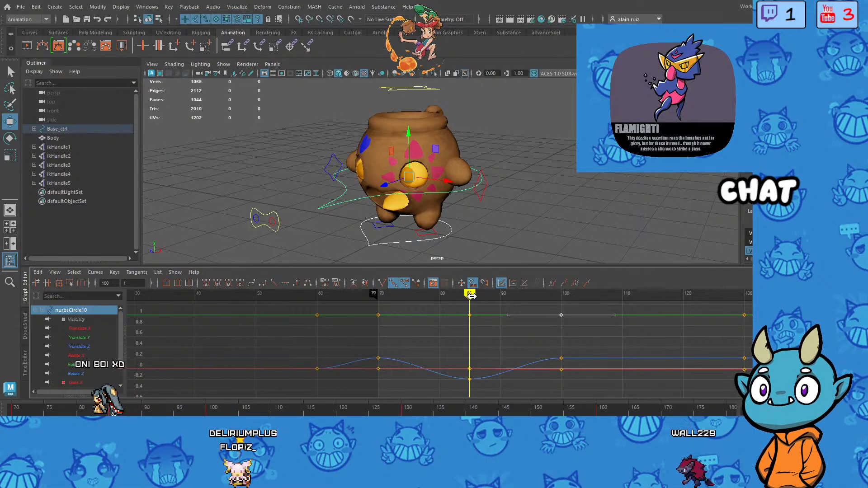
{"action": "mouse_move", "coordinate": [470, 295]}
{"action": "left_mouse_down"}
{"action": "mouse_move", "coordinate": [657, 316]}
{"action": "mouse_move", "coordinate": [656, 324]}
{"action": "left_mouse_up"}
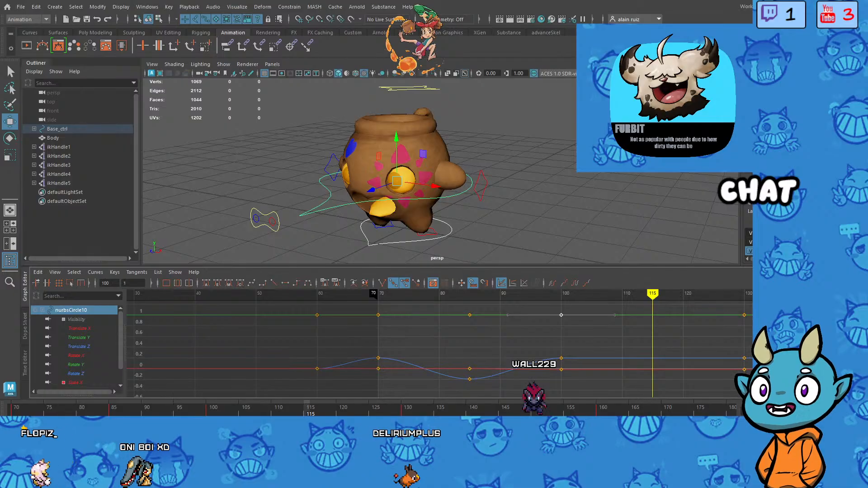
{"action": "key", "text": "Return"}
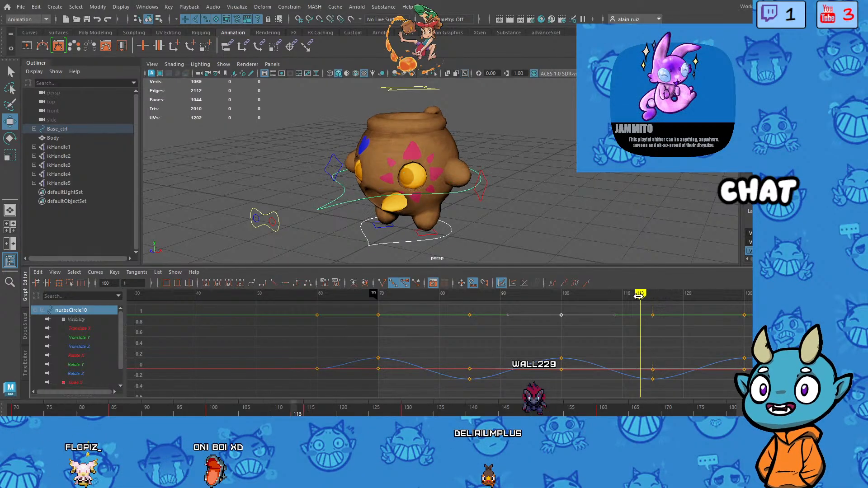
{"action": "mouse_move", "coordinate": [639, 295]}
{"action": "left_mouse_down"}
{"action": "mouse_move", "coordinate": [318, 307]}
{"action": "mouse_move", "coordinate": [370, 295]}
{"action": "left_mouse_up"}
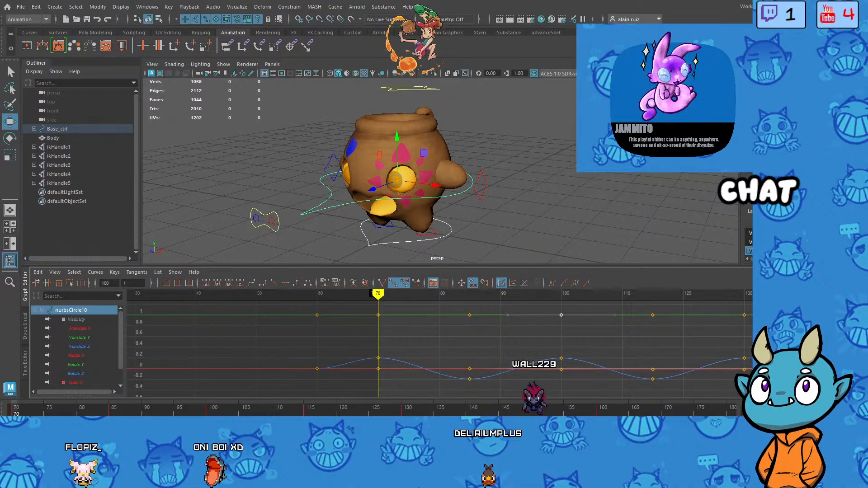
{"action": "key", "text": "alt+v"}
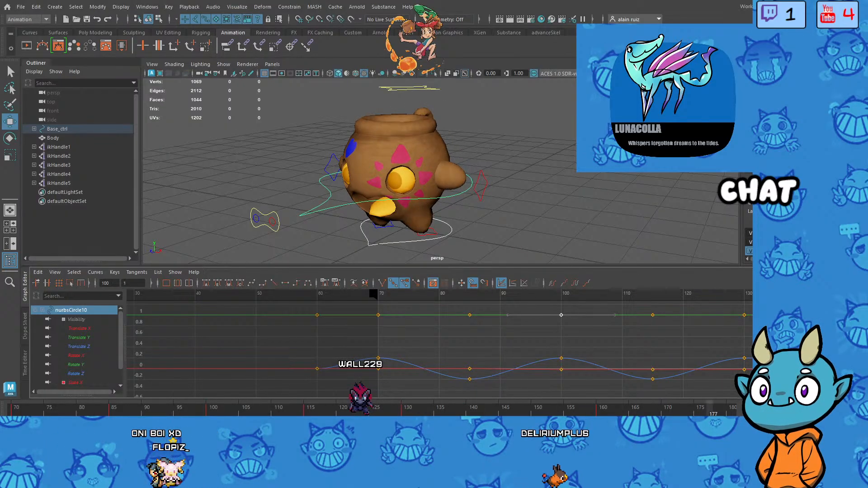
Step: Key the body control's backward sway pose from frame 115 at frame 145, and play back the animation from frame 70
{"action": "key", "text": "alt+v"}
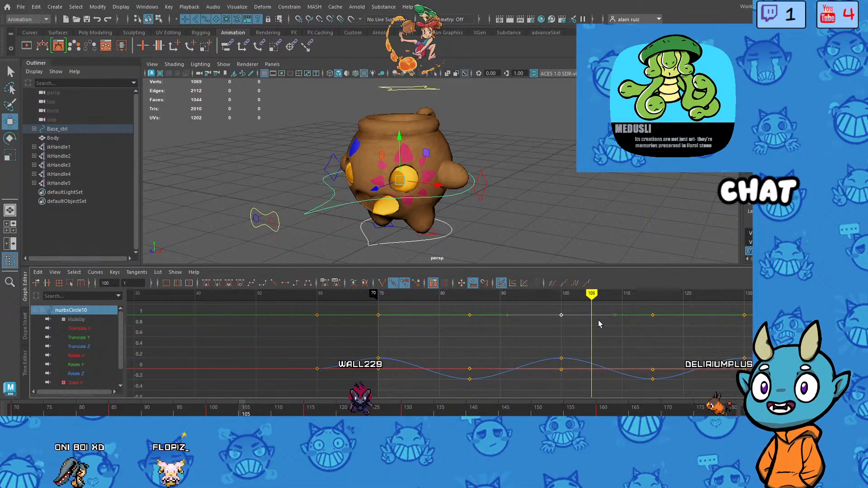
{"action": "mouse_move", "coordinate": [592, 294]}
{"action": "left_mouse_down"}
{"action": "mouse_move", "coordinate": [378, 296]}
{"action": "mouse_move", "coordinate": [732, 317]}
{"action": "mouse_move", "coordinate": [756, 327]}
{"action": "mouse_move", "coordinate": [867, 327]}
{"action": "left_mouse_up"}
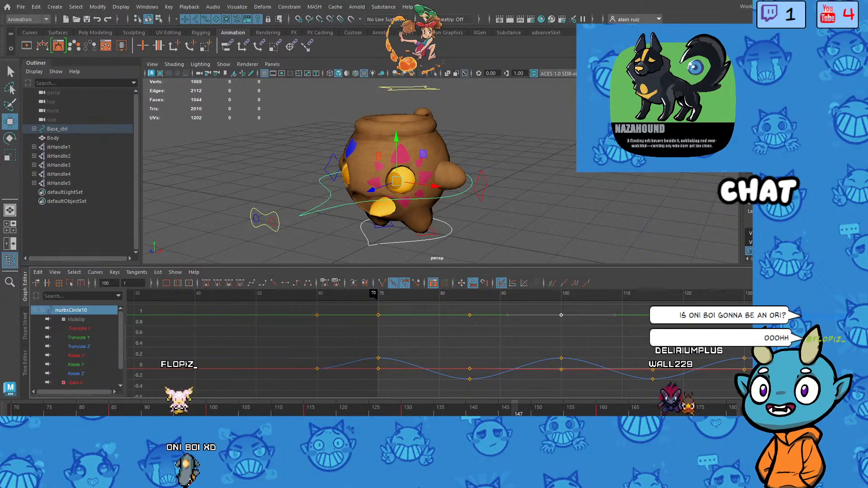
{"action": "mouse_move", "coordinate": [513, 412]}
{"action": "left_mouse_down"}
{"action": "mouse_move", "coordinate": [526, 409]}
{"action": "mouse_move", "coordinate": [508, 413]}
{"action": "left_mouse_up"}
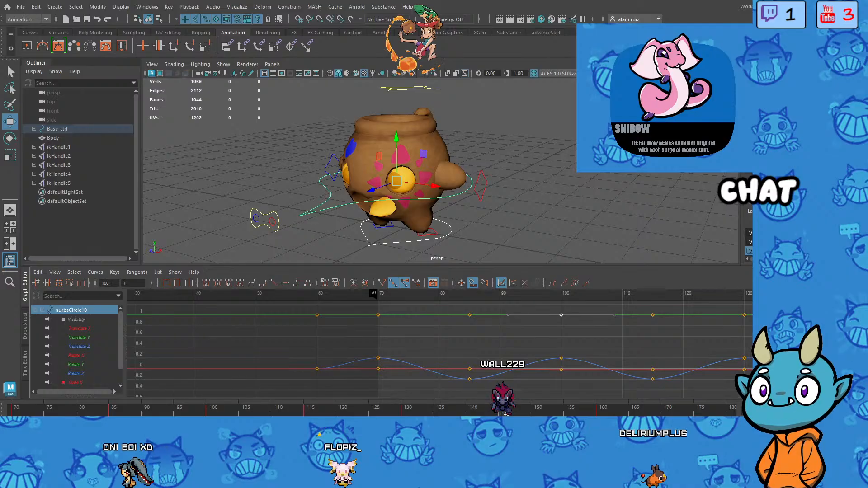
{"action": "left_click", "coordinate": [394, 216]}
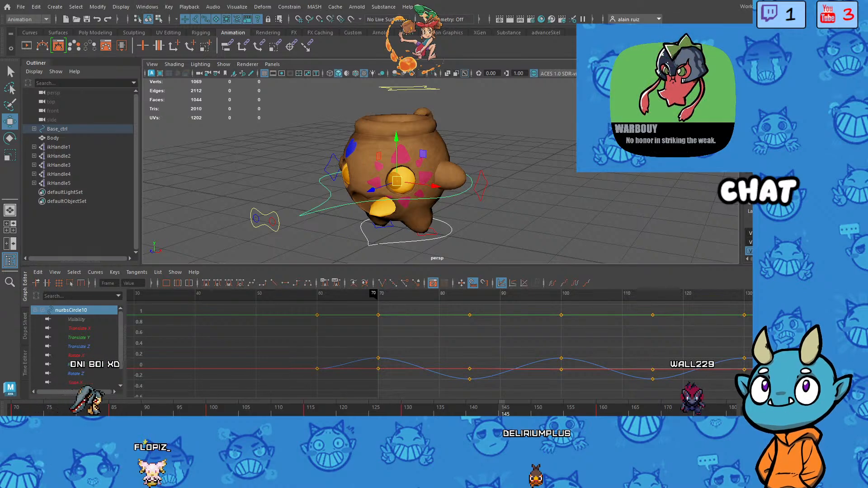
{"action": "key", "text": "ctrl+z"}
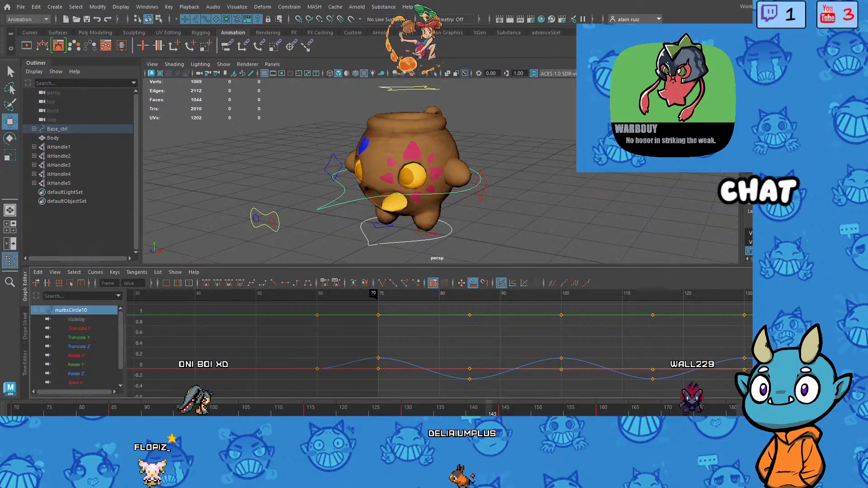
{"action": "mouse_move", "coordinate": [425, 299]}
{"action": "left_mouse_down"}
{"action": "mouse_move", "coordinate": [405, 314]}
{"action": "mouse_move", "coordinate": [380, 314]}
{"action": "left_mouse_up"}
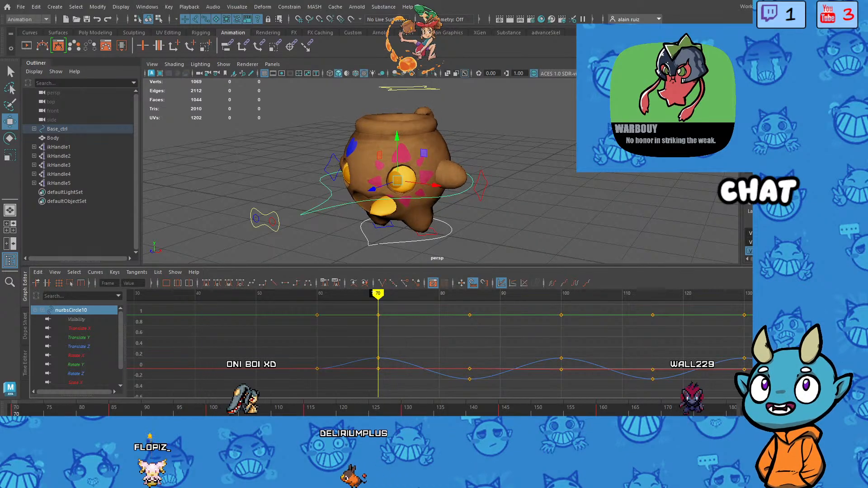
{"action": "key", "text": "alt+v"}
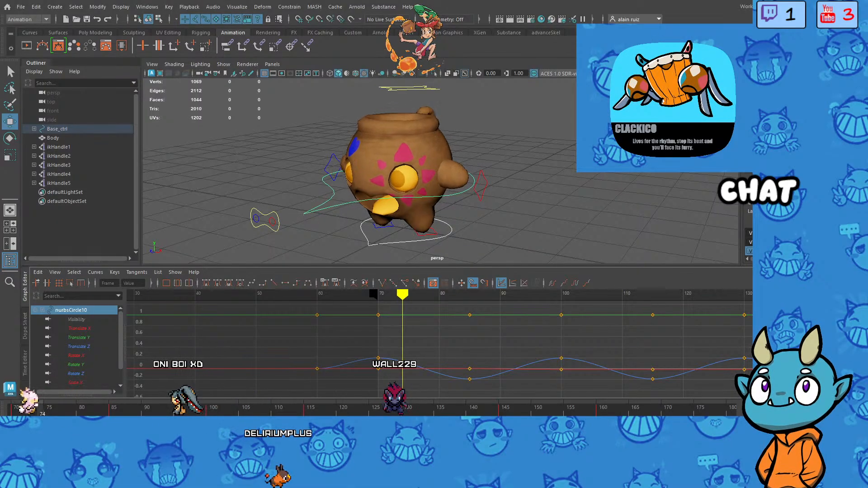
{"action": "key", "text": "alt+v"}
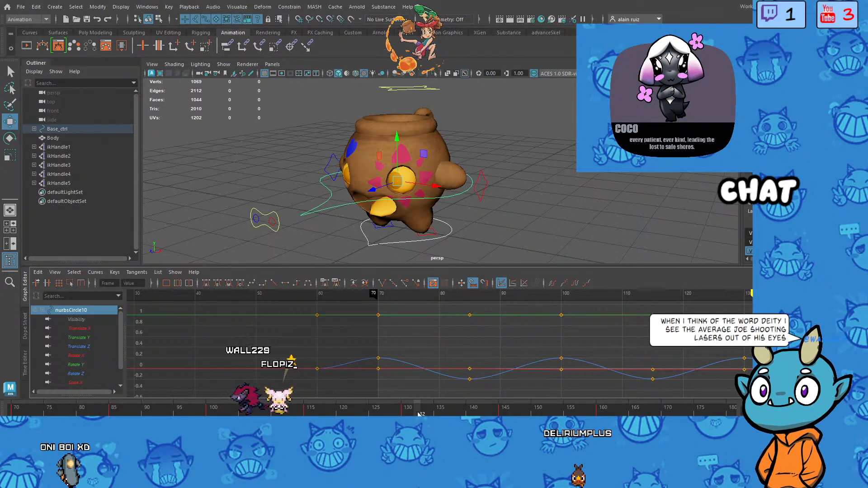
Step: Copy the body control's frame-130 pose to frame 160 and key it there
{"action": "left_click_drag", "start_coordinate": [418, 413], "coordinate": [568, 413]}
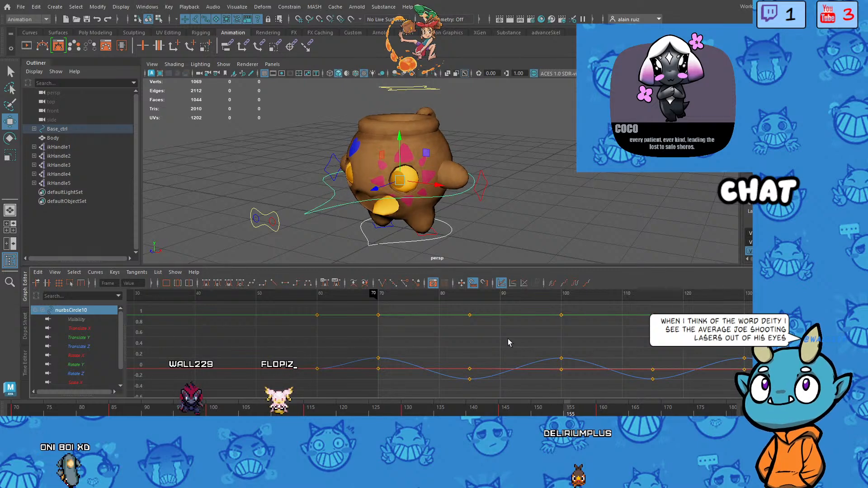
{"action": "middle_click_drag", "start_coordinate": [508, 338], "coordinate": [314, 343], "text": "alt"}
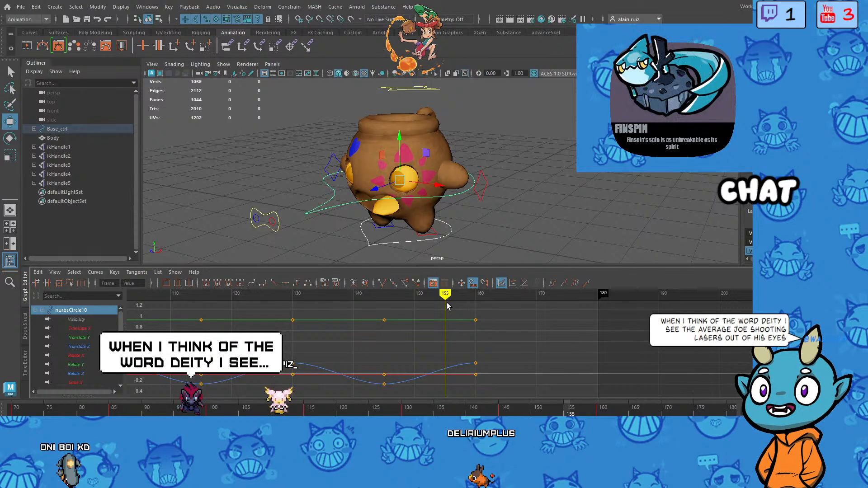
{"action": "left_click_drag", "start_coordinate": [444, 295], "coordinate": [474, 297]}
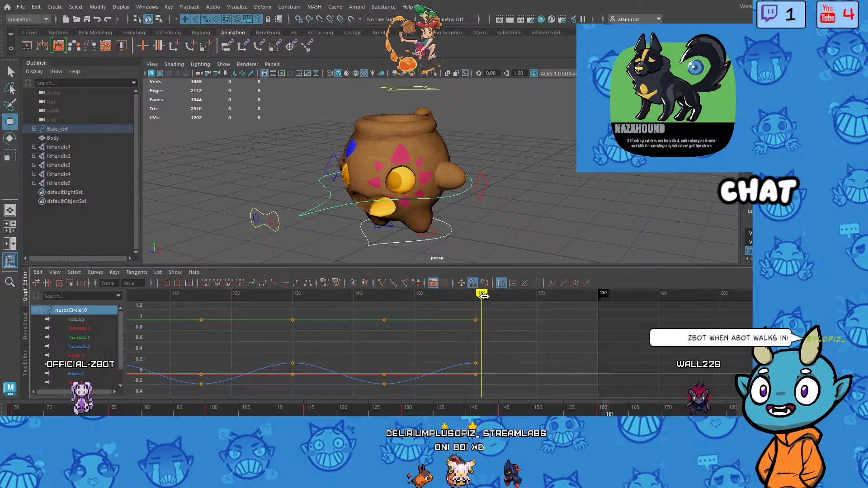
Step: Copy the body control's frame-145 pose to frame 175, key it, and play back the extended sway
{"action": "mouse_move", "coordinate": [484, 295]}
{"action": "left_mouse_down"}
{"action": "mouse_move", "coordinate": [490, 317]}
{"action": "mouse_move", "coordinate": [548, 319]}
{"action": "mouse_move", "coordinate": [384, 332]}
{"action": "left_mouse_up"}
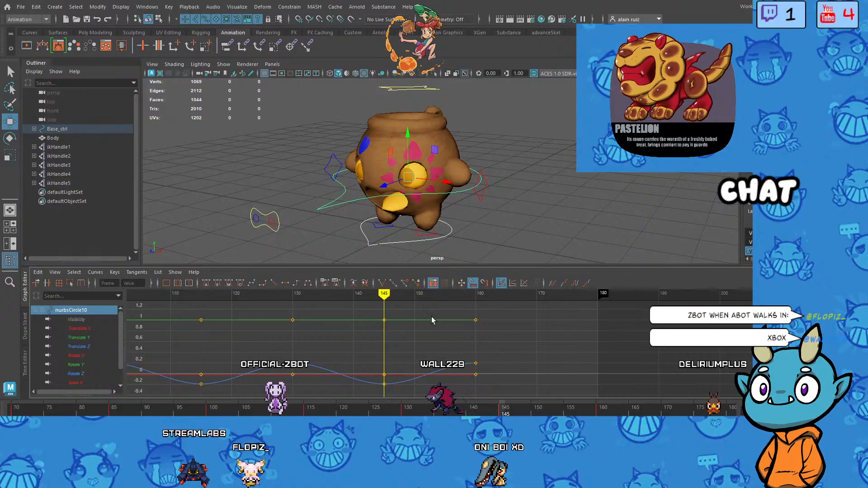
{"action": "left_click_drag", "start_coordinate": [385, 295], "coordinate": [460, 299]}
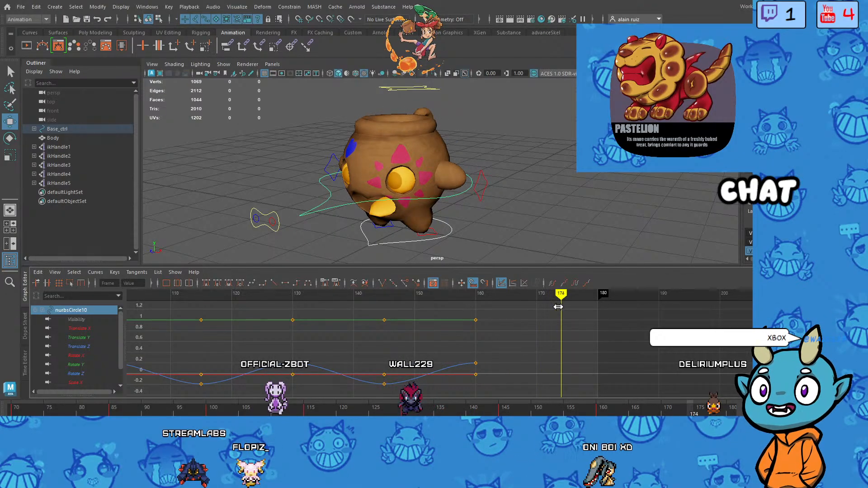
{"action": "left_click_drag", "start_coordinate": [563, 307], "coordinate": [565, 307]}
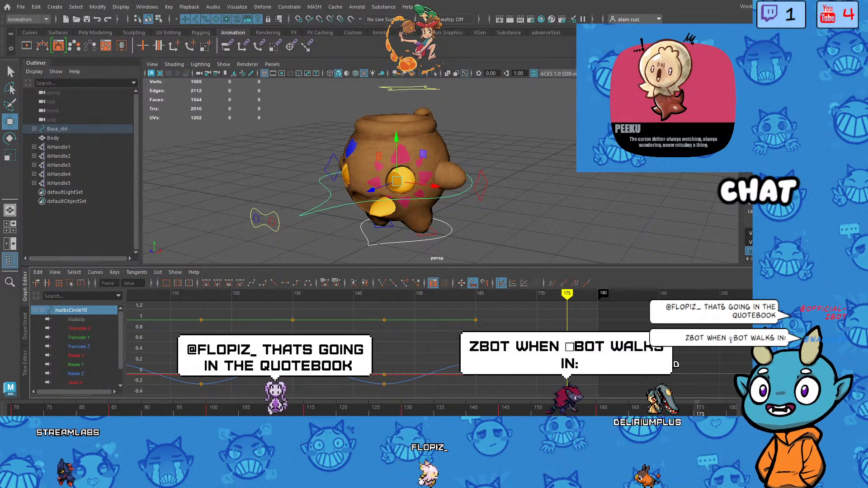
{"action": "key", "text": "ctrl+v"}
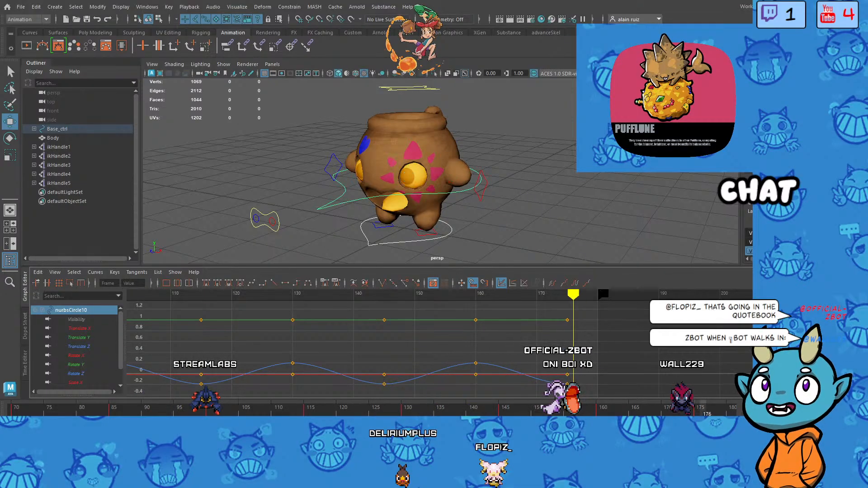
{"action": "key", "text": "alt+v"}
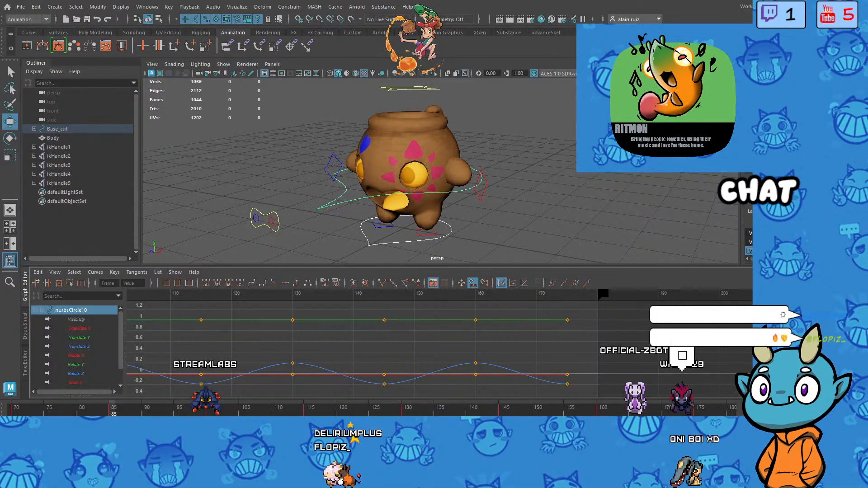
{"action": "key", "text": "Escape"}
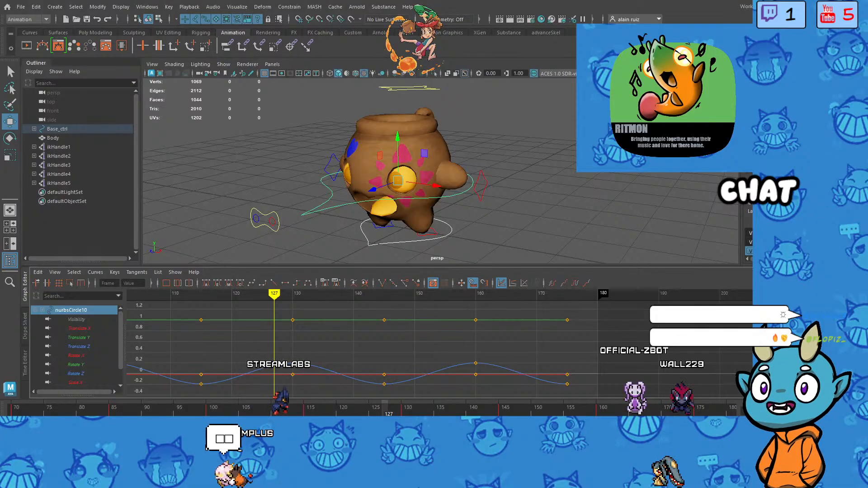
{"action": "key", "text": "alt+v"}
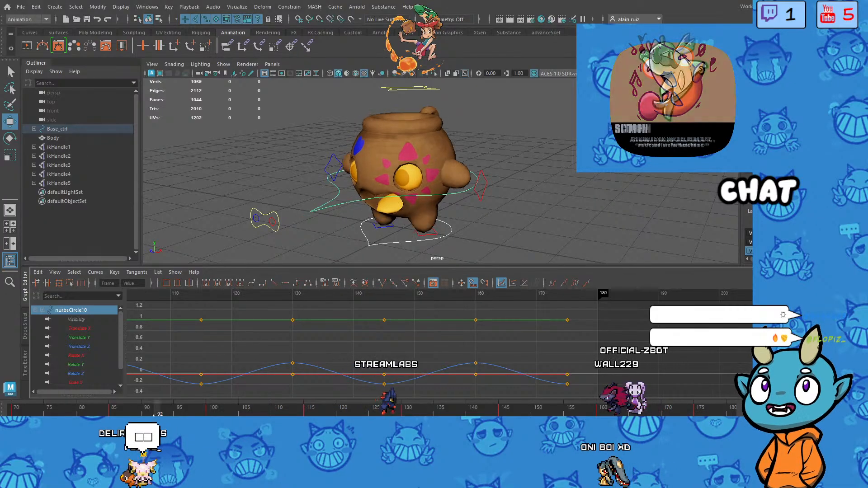
{"action": "key", "text": "Escape"}
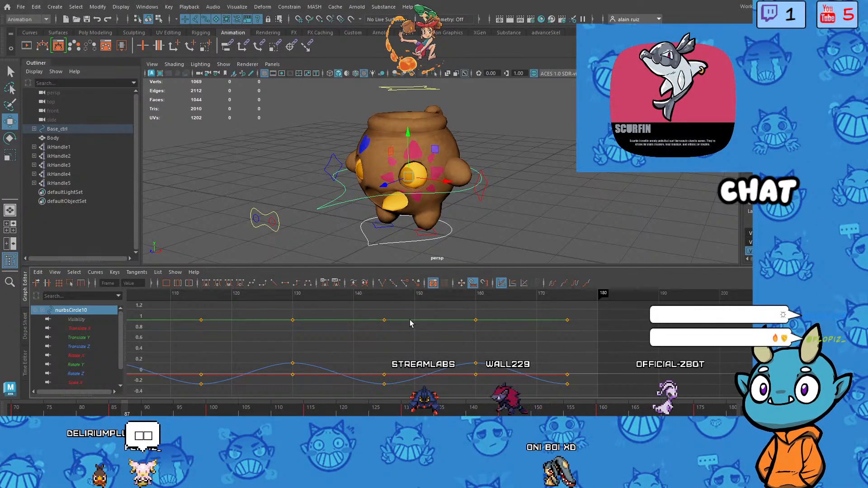
Step: At frame 85, shift the body control slightly sideways in the positive X direction
{"action": "key", "text": "f"}
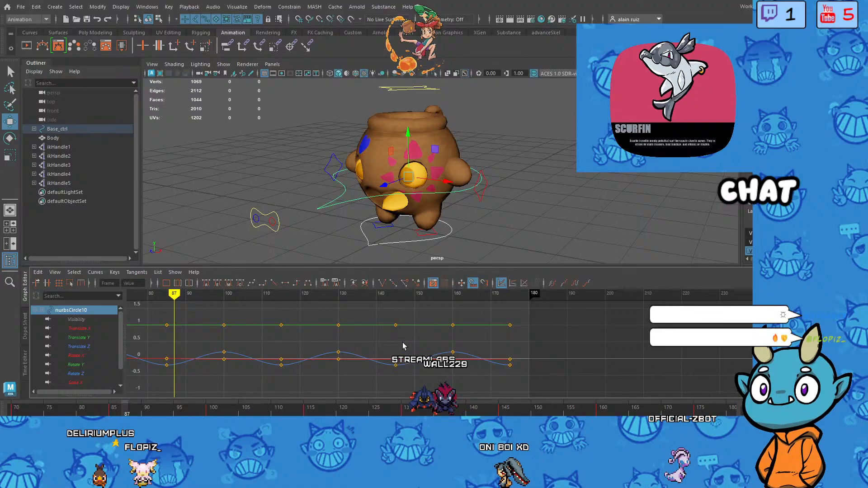
{"action": "middle_click_drag", "start_coordinate": [396, 333], "coordinate": [482, 333], "text": "alt"}
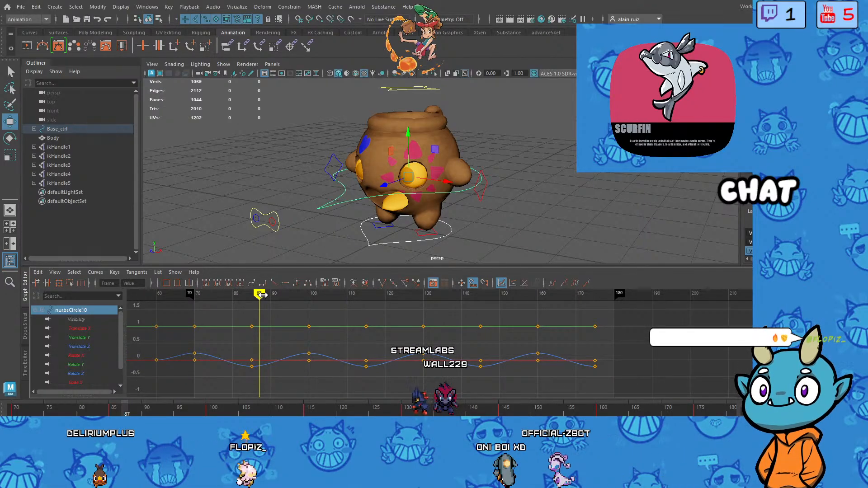
{"action": "left_click_drag", "start_coordinate": [261, 295], "coordinate": [252, 319]}
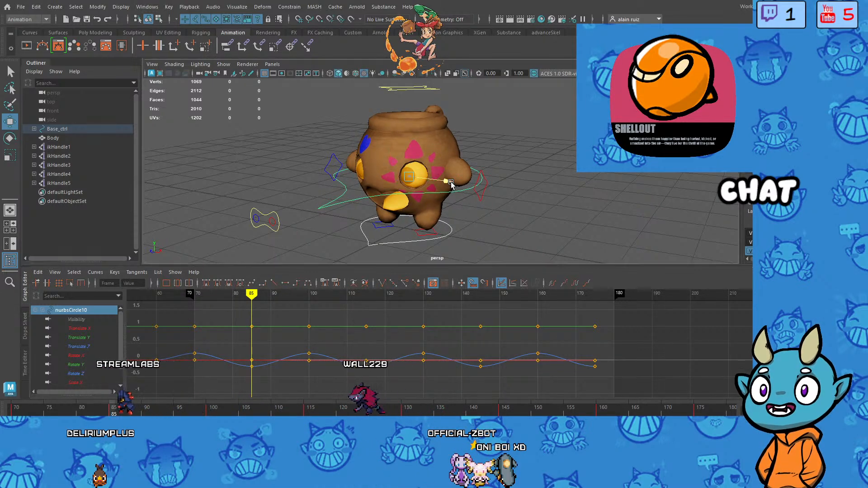
{"action": "left_click_drag", "start_coordinate": [451, 182], "coordinate": [455, 183]}
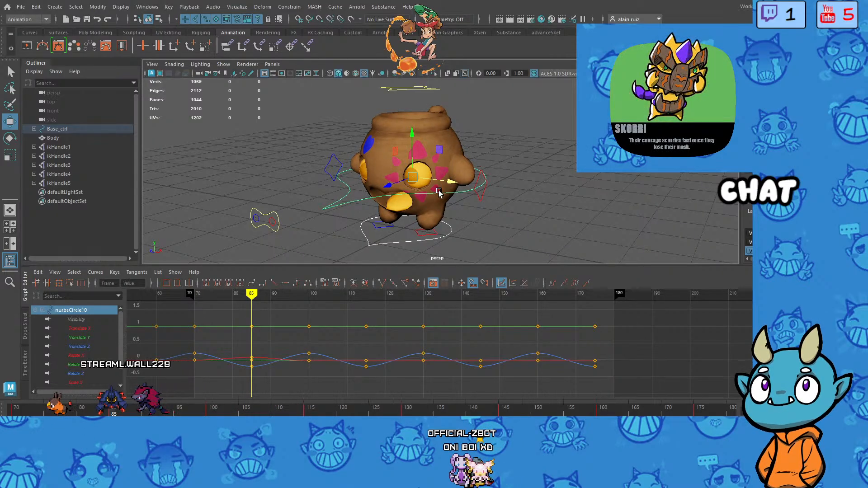
Step: At frame 115, shift the body control sideways in the negative X direction, and play back the animation from frame 70
{"action": "mouse_move", "coordinate": [254, 296]}
{"action": "left_mouse_down"}
{"action": "mouse_move", "coordinate": [217, 297]}
{"action": "mouse_move", "coordinate": [242, 299]}
{"action": "mouse_move", "coordinate": [240, 306]}
{"action": "mouse_move", "coordinate": [367, 312]}
{"action": "left_mouse_up"}
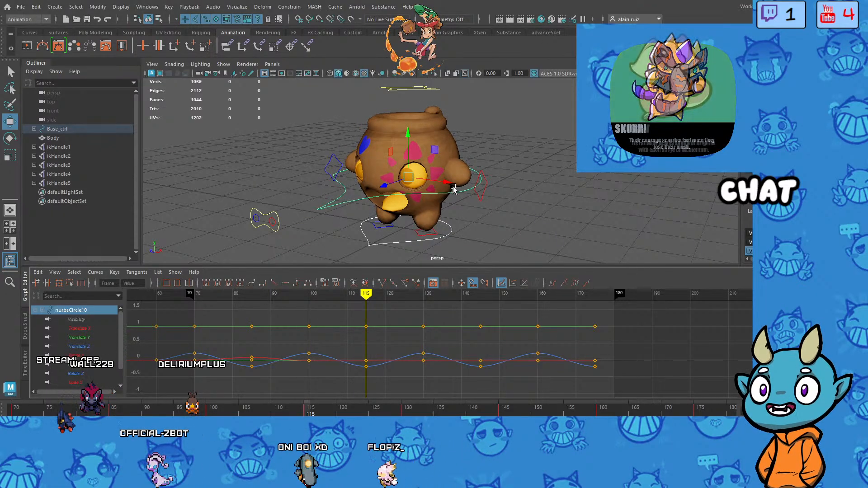
{"action": "left_click_drag", "start_coordinate": [453, 187], "coordinate": [443, 182]}
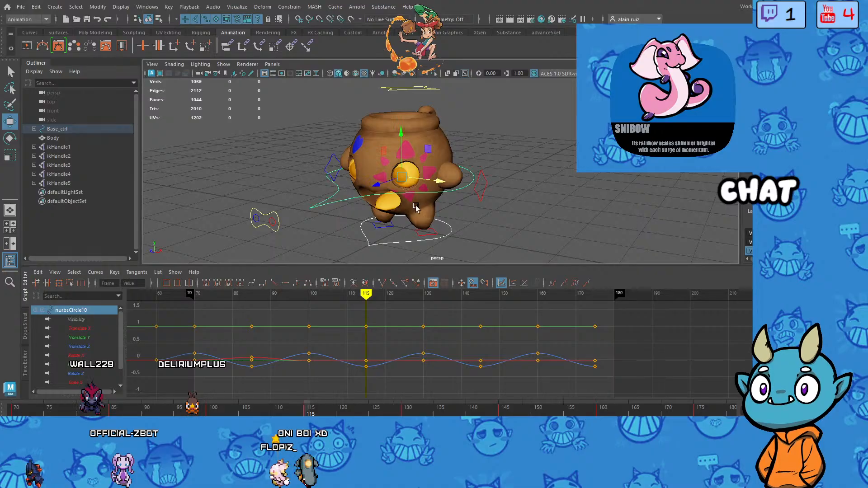
{"action": "left_click_drag", "start_coordinate": [367, 294], "coordinate": [194, 313]}
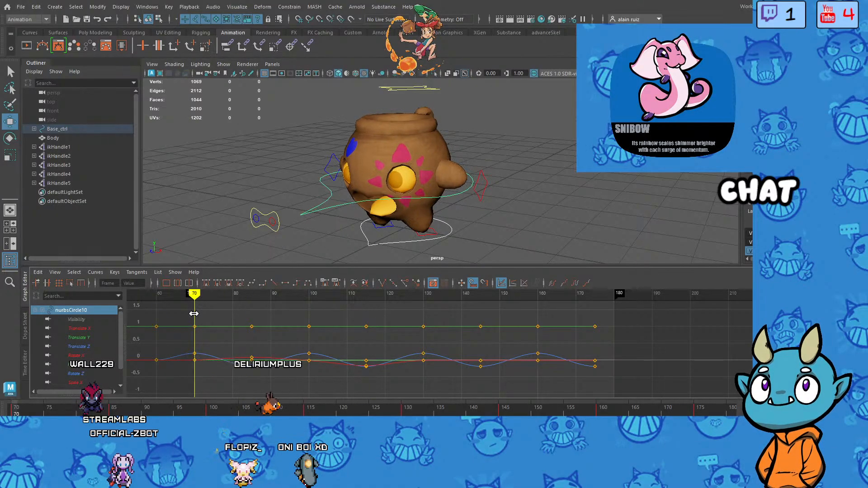
{"action": "key", "text": "alt+v"}
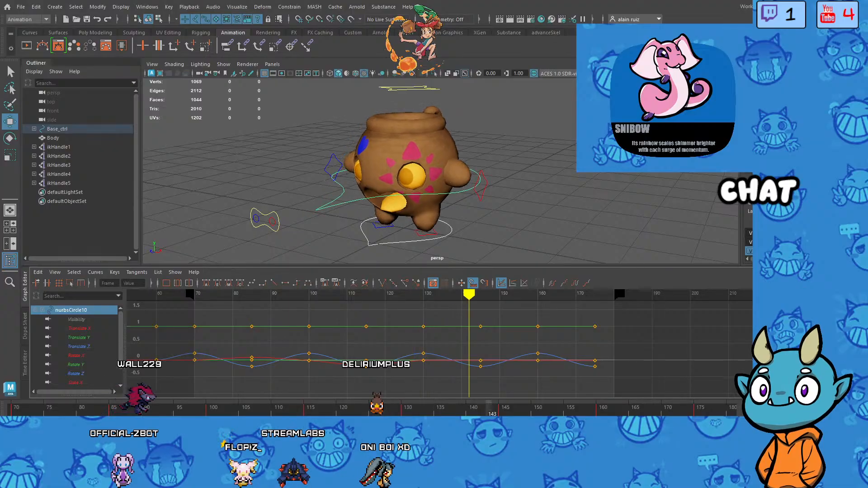
{"action": "key", "text": "alt+v"}
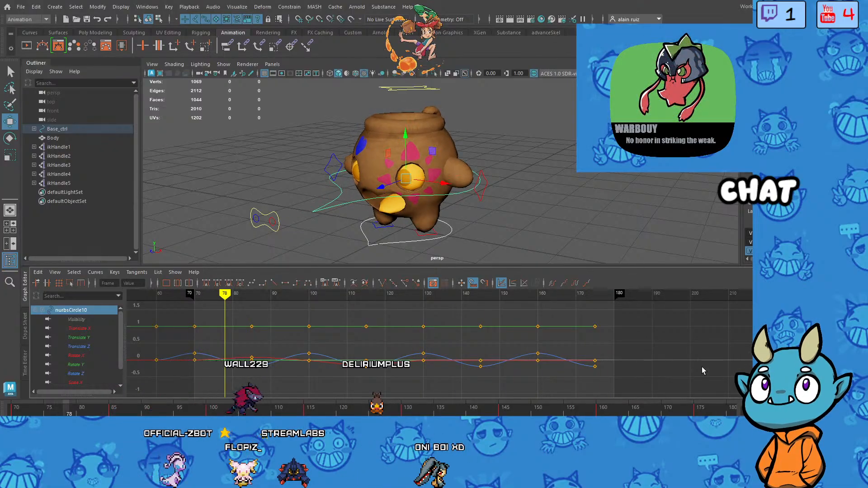
Step: Check the side-to-side motion from the front between frames 70 and 100, and shift the body control slightly toward negative X at frame 100
{"action": "left_click", "coordinate": [198, 297]}
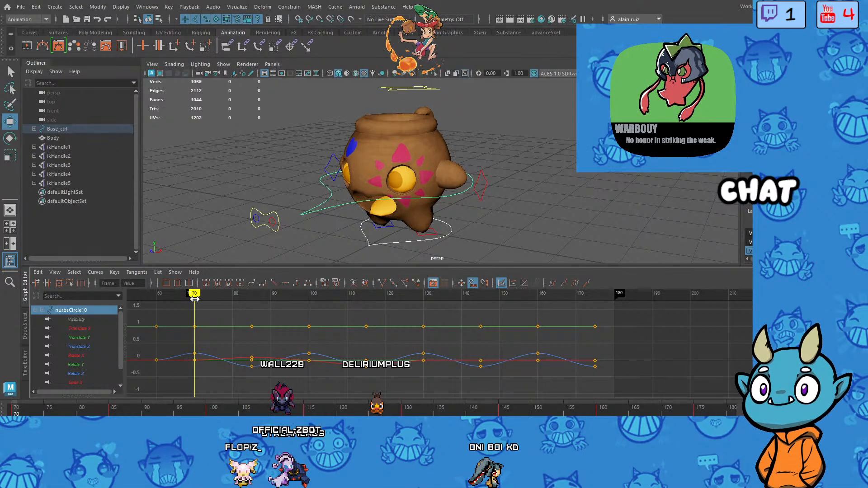
{"action": "mouse_move", "coordinate": [195, 298]}
{"action": "left_mouse_down"}
{"action": "mouse_move", "coordinate": [312, 308]}
{"action": "mouse_move", "coordinate": [187, 307]}
{"action": "mouse_move", "coordinate": [218, 311]}
{"action": "left_mouse_up"}
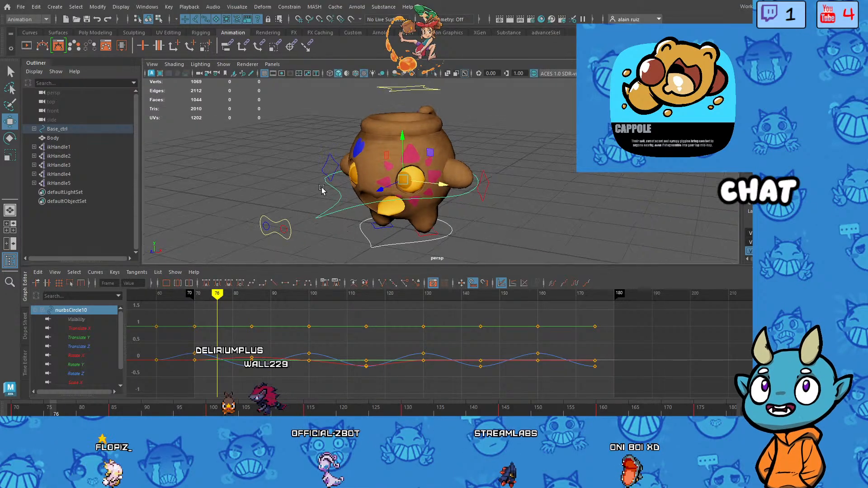
{"action": "left_click_drag", "start_coordinate": [383, 180], "coordinate": [346, 193], "text": "alt"}
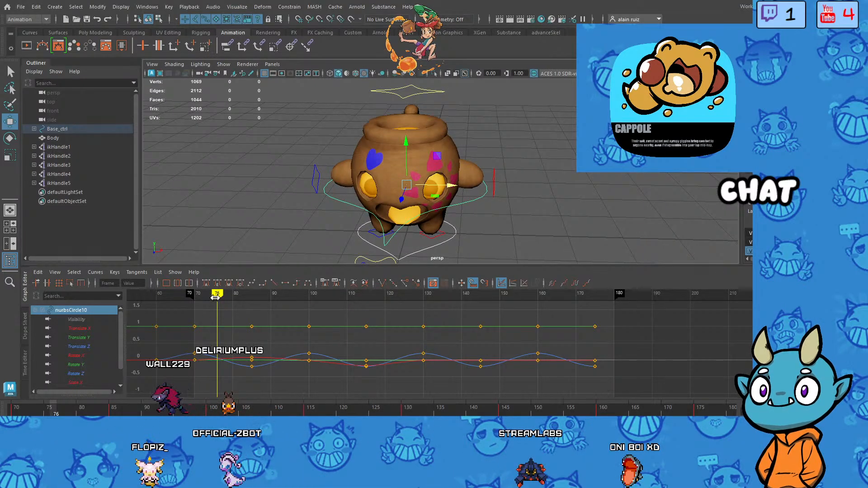
{"action": "mouse_move", "coordinate": [215, 297]}
{"action": "left_mouse_down"}
{"action": "mouse_move", "coordinate": [194, 302]}
{"action": "mouse_move", "coordinate": [252, 308]}
{"action": "left_mouse_up"}
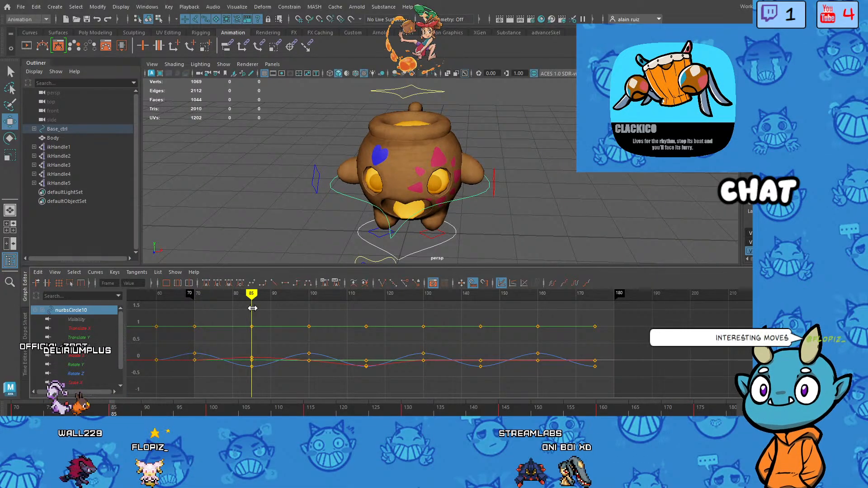
{"action": "mouse_move", "coordinate": [252, 308]}
{"action": "left_mouse_down"}
{"action": "mouse_move", "coordinate": [327, 320]}
{"action": "mouse_move", "coordinate": [310, 321]}
{"action": "left_mouse_up"}
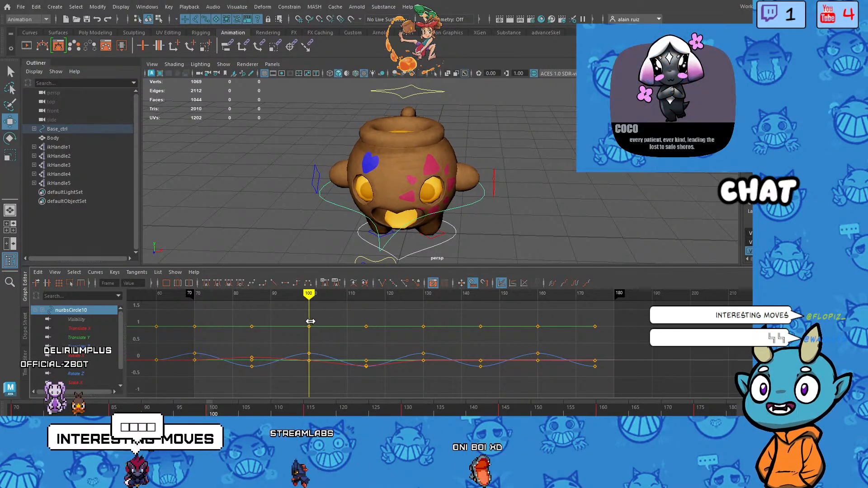
{"action": "left_click_drag", "start_coordinate": [450, 192], "coordinate": [446, 190]}
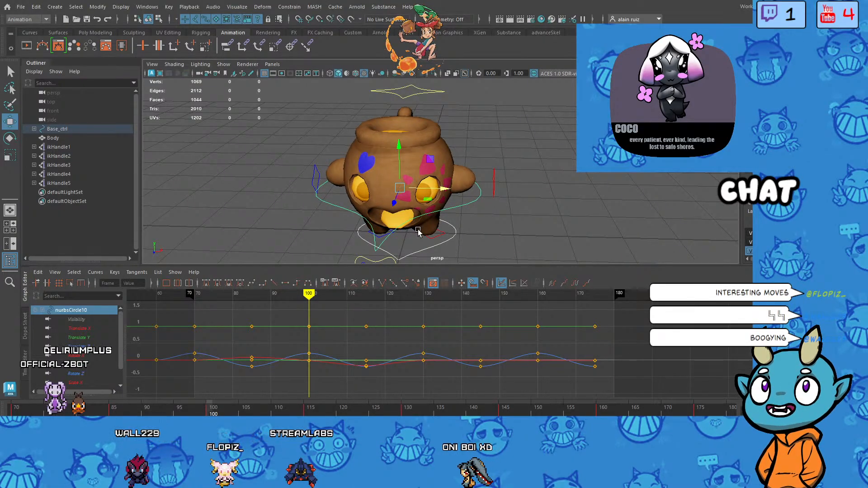
{"action": "mouse_move", "coordinate": [309, 294]}
{"action": "left_mouse_down"}
{"action": "mouse_move", "coordinate": [194, 319]}
{"action": "mouse_move", "coordinate": [380, 323]}
{"action": "mouse_move", "coordinate": [196, 327]}
{"action": "mouse_move", "coordinate": [287, 338]}
{"action": "left_mouse_up"}
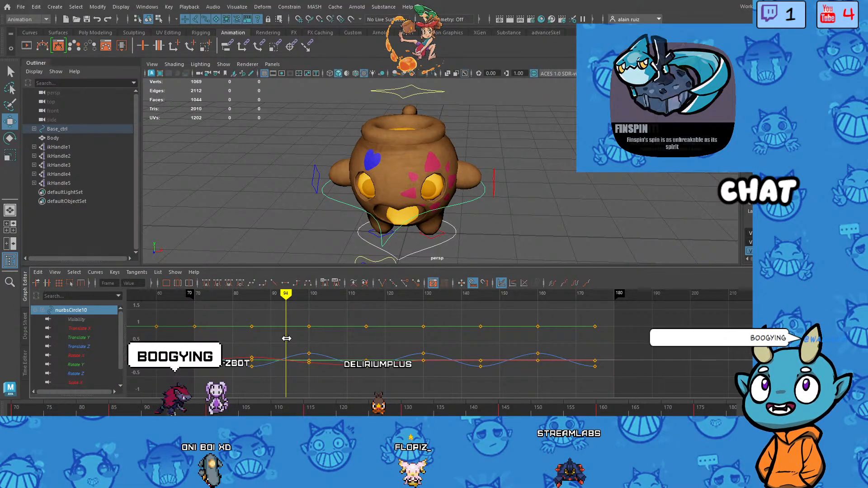
Step: Review the sway between frames 70 and 145, and shift the body control slightly in the positive X direction at frame 145
{"action": "mouse_move", "coordinate": [287, 338]}
{"action": "left_mouse_down"}
{"action": "mouse_move", "coordinate": [199, 341]}
{"action": "mouse_move", "coordinate": [278, 343]}
{"action": "left_mouse_up"}
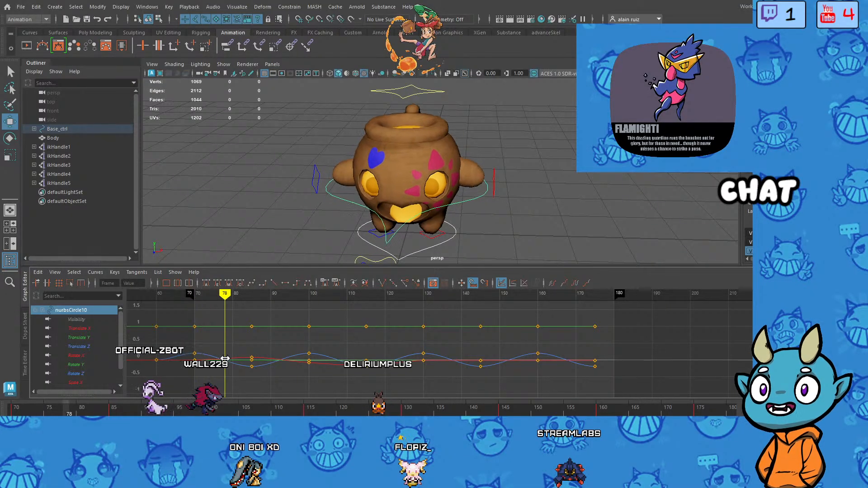
{"action": "left_click_drag", "start_coordinate": [225, 359], "coordinate": [426, 379]}
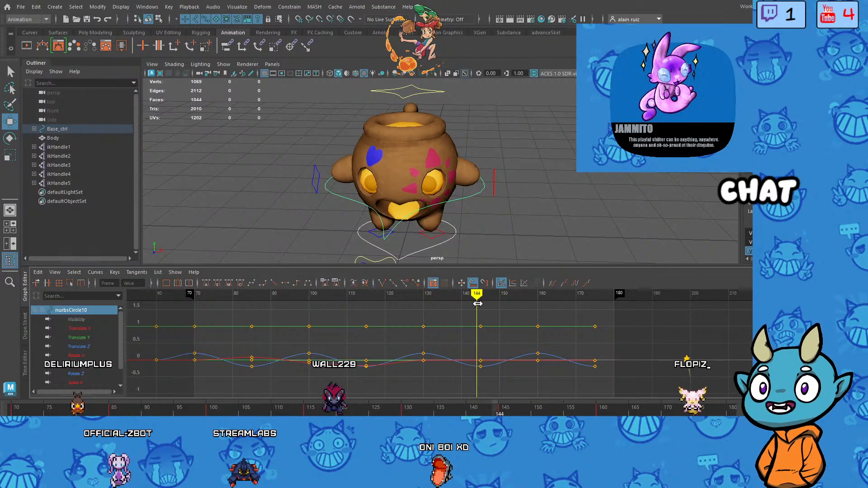
{"action": "left_click_drag", "start_coordinate": [478, 304], "coordinate": [480, 304]}
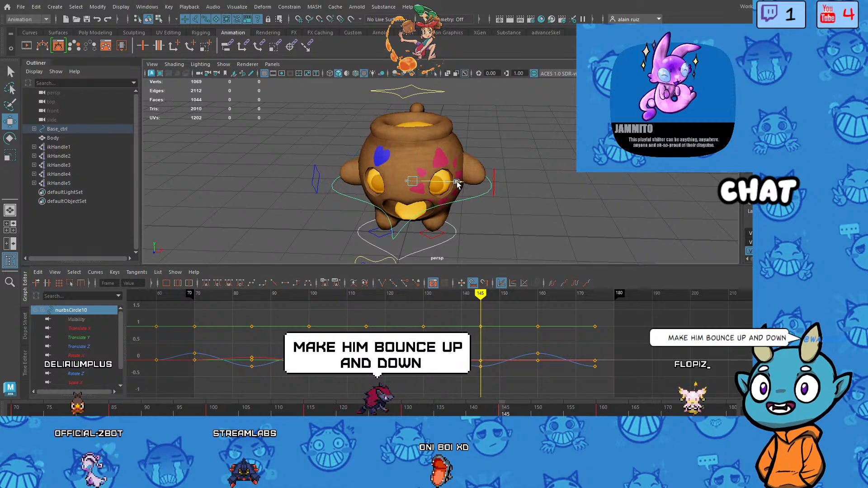
Step: At frame 175, shift the body control slightly in the negative X direction, play it back, and compare the poses at frames 70 and 175
{"action": "left_click", "coordinate": [527, 300]}
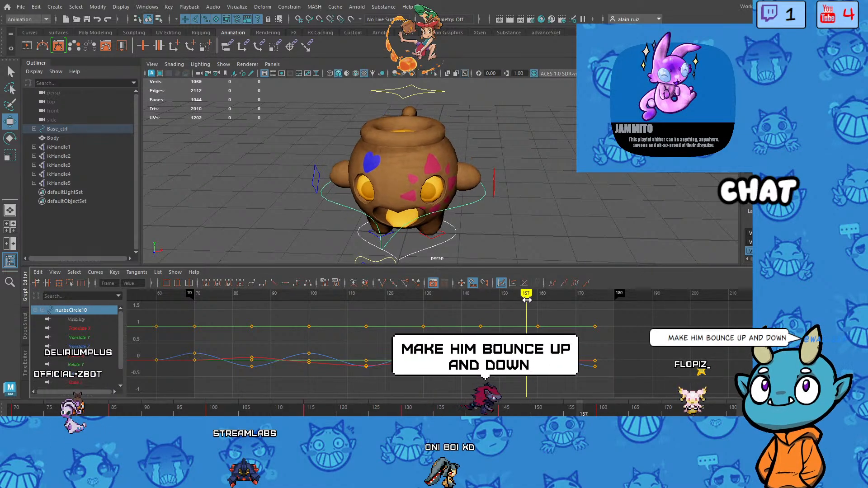
{"action": "left_click_drag", "start_coordinate": [526, 301], "coordinate": [594, 300]}
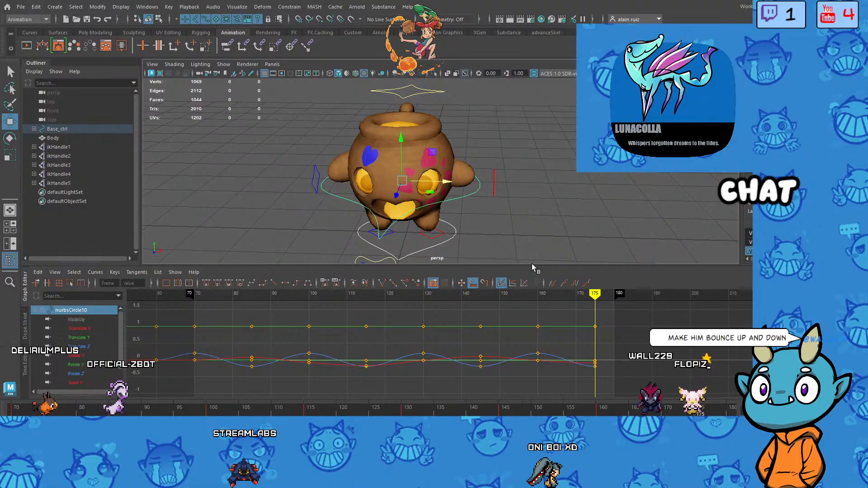
{"action": "left_click", "coordinate": [819, 409]}
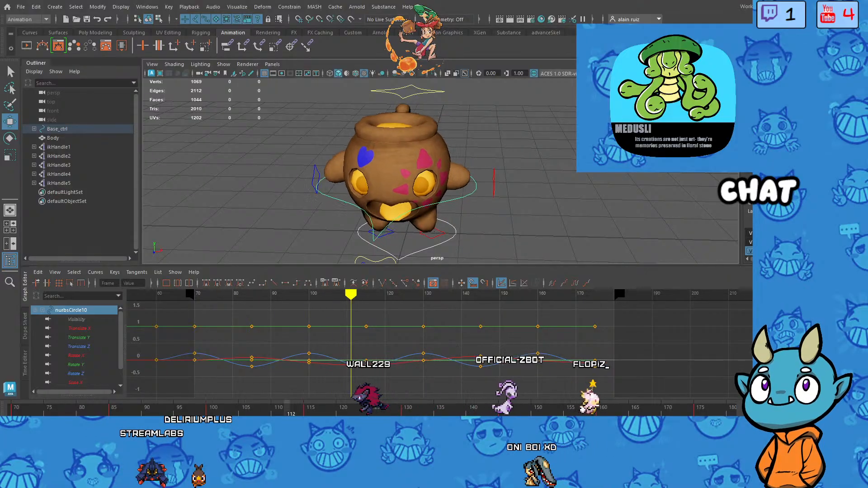
{"action": "key", "text": "alt+v"}
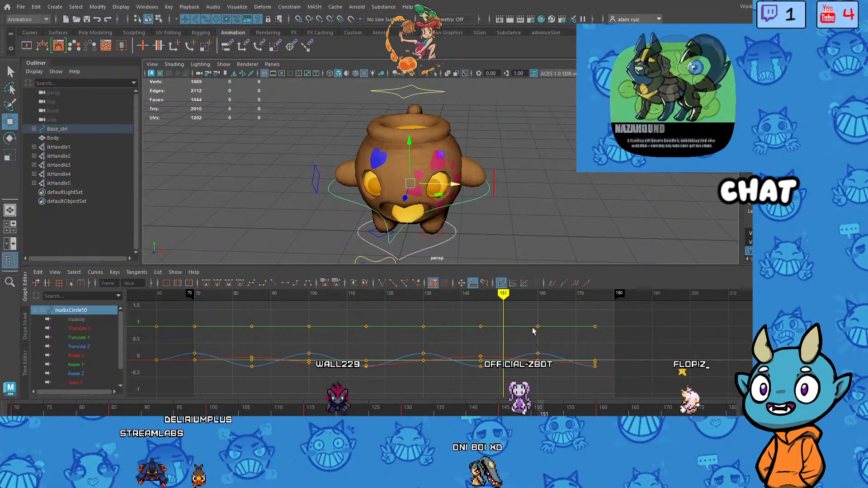
{"action": "left_click_drag", "start_coordinate": [503, 304], "coordinate": [594, 304]}
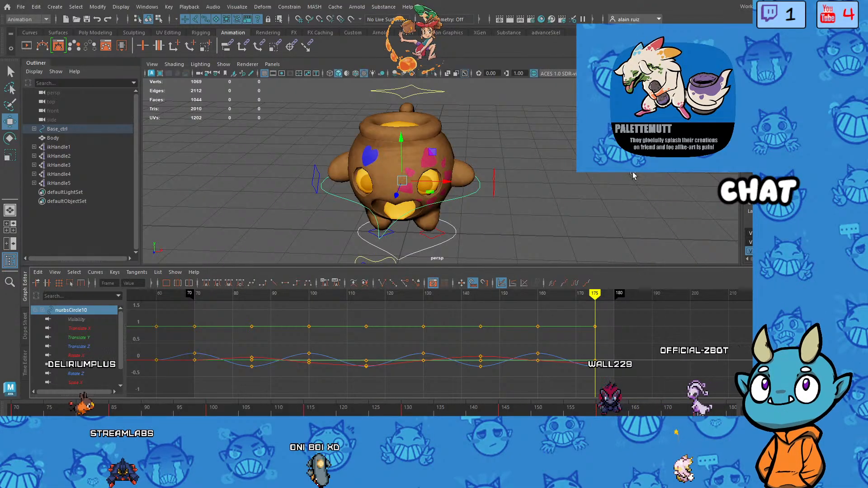
{"action": "left_click_drag", "start_coordinate": [595, 317], "coordinate": [194, 325]}
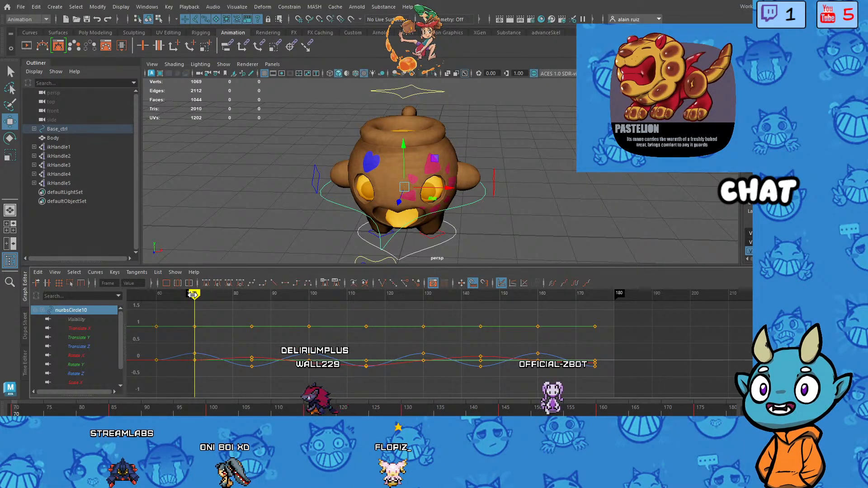
{"action": "left_click_drag", "start_coordinate": [193, 294], "coordinate": [597, 322]}
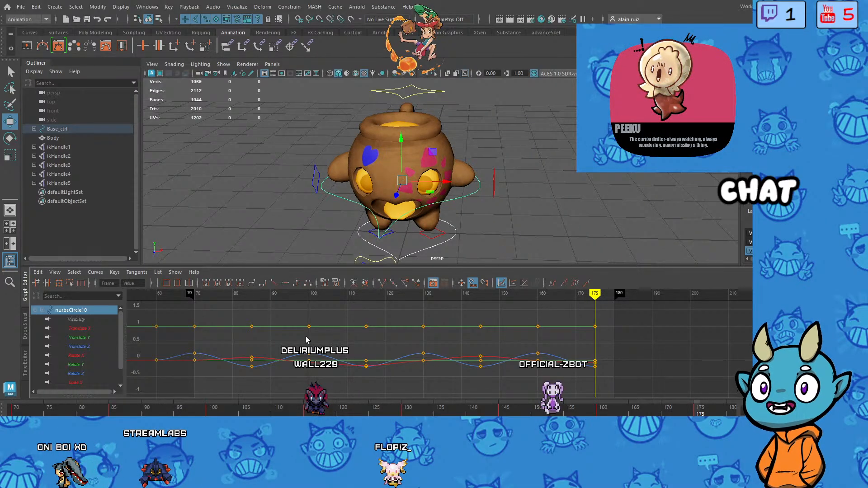
{"action": "left_click", "coordinate": [194, 295]}
{"action": "mouse_move", "coordinate": [194, 295]}
{"action": "left_mouse_down"}
{"action": "mouse_move", "coordinate": [213, 308]}
{"action": "mouse_move", "coordinate": [194, 316]}
{"action": "mouse_move", "coordinate": [435, 345]}
{"action": "mouse_move", "coordinate": [768, 345]}
{"action": "left_mouse_up"}
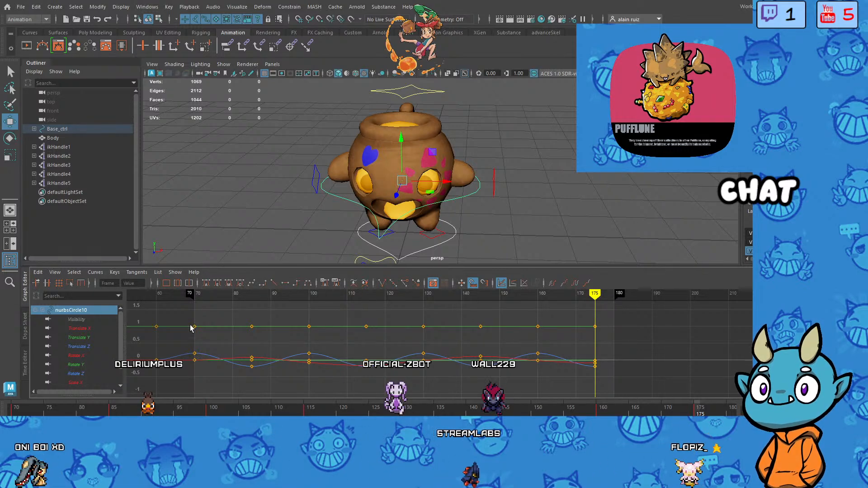
Step: Try pasting copied body control keys at frame 70, inspect the pasted keys around frames 70 and 71, and undo the paste
{"action": "left_click", "coordinate": [197, 300]}
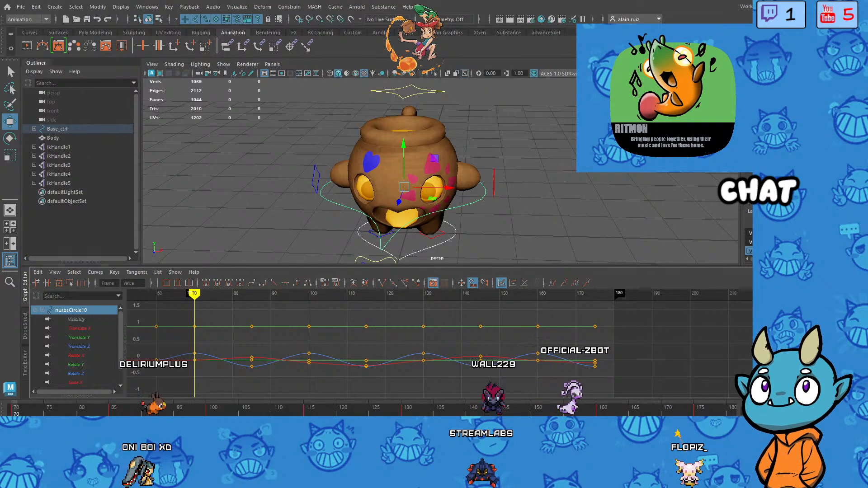
{"action": "key", "text": "ctrl+v"}
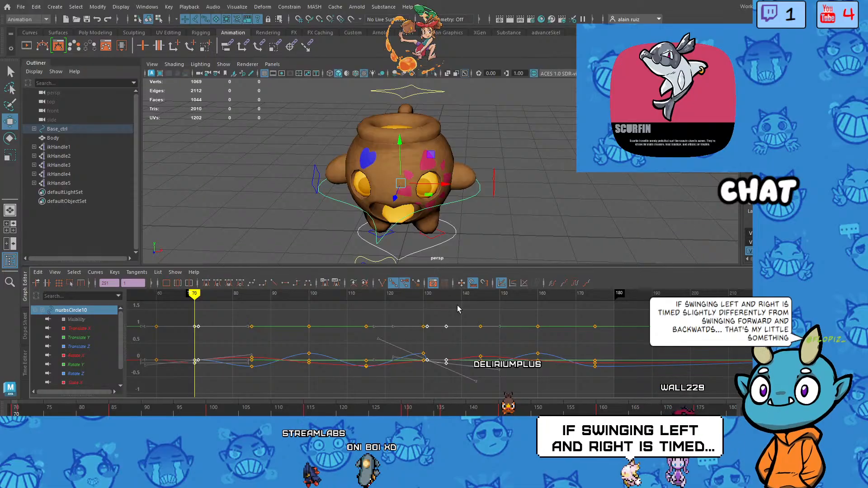
{"action": "mouse_move", "coordinate": [195, 299]}
{"action": "left_mouse_down"}
{"action": "mouse_move", "coordinate": [219, 300]}
{"action": "mouse_move", "coordinate": [184, 303]}
{"action": "mouse_move", "coordinate": [595, 317]}
{"action": "left_mouse_up"}
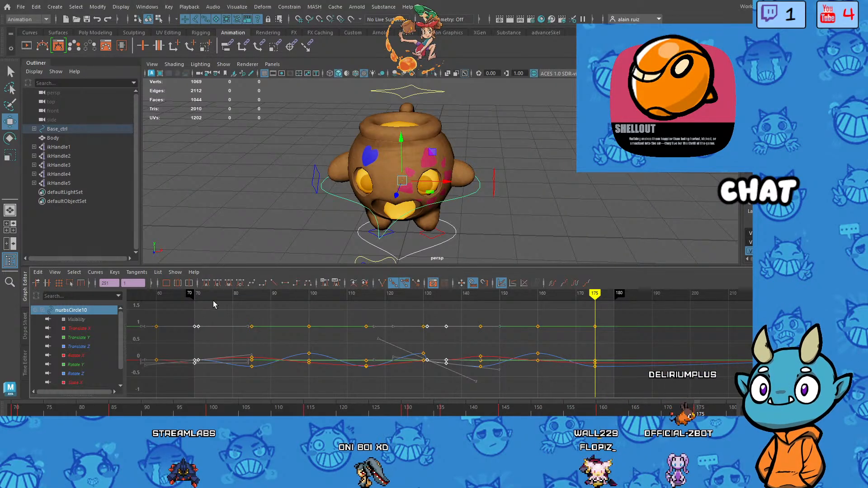
{"action": "left_click_drag", "start_coordinate": [199, 299], "coordinate": [195, 300]}
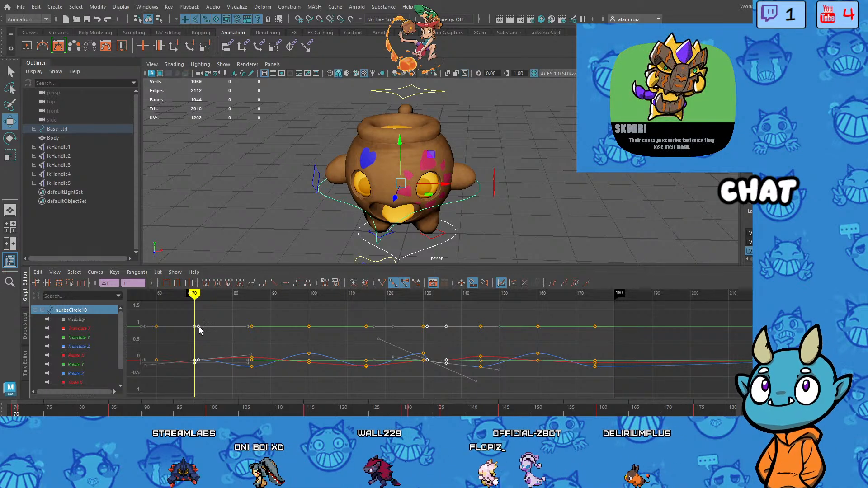
{"action": "key", "text": "alt+shift+comma"}
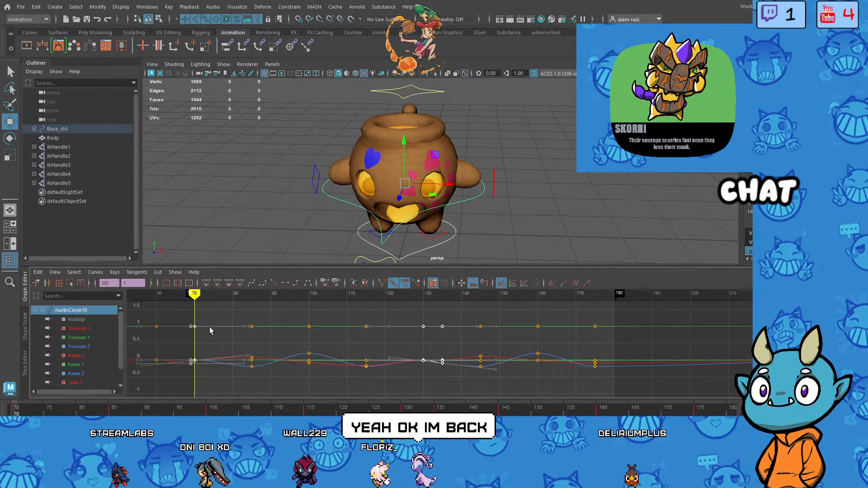
{"action": "key", "text": "alt+shift+period"}
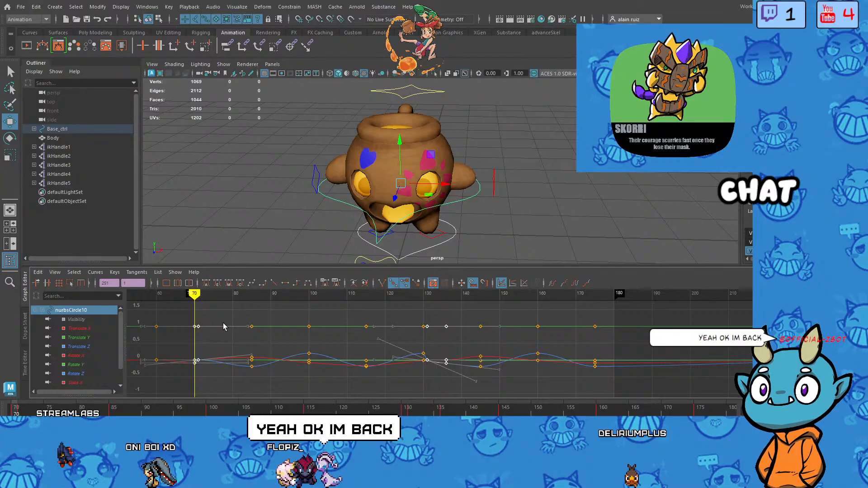
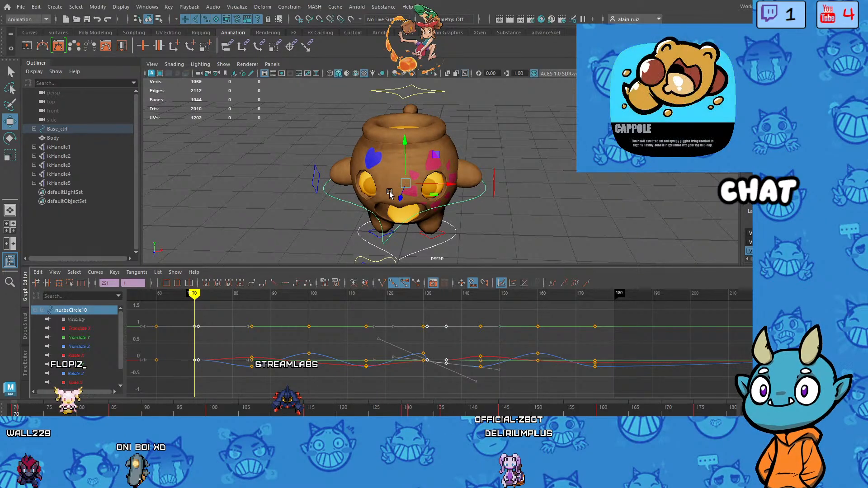
{"action": "mouse_move", "coordinate": [197, 295]}
{"action": "left_mouse_down"}
{"action": "mouse_move", "coordinate": [190, 296]}
{"action": "mouse_move", "coordinate": [210, 298]}
{"action": "mouse_move", "coordinate": [197, 307]}
{"action": "left_mouse_up"}
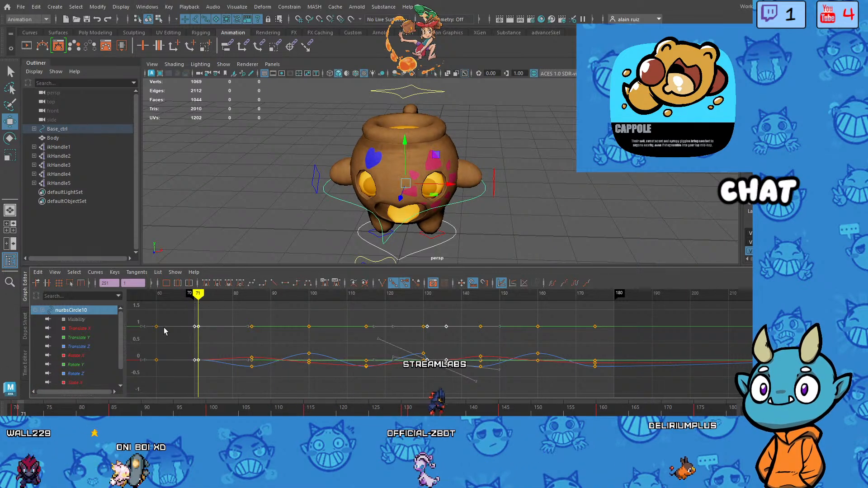
{"action": "middle_click_drag", "start_coordinate": [194, 355], "coordinate": [211, 363], "text": "alt"}
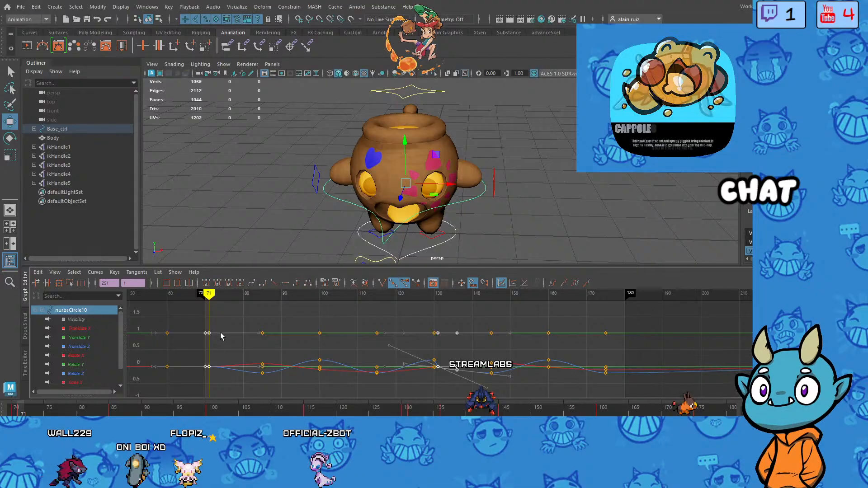
{"action": "key", "text": "alt+comma"}
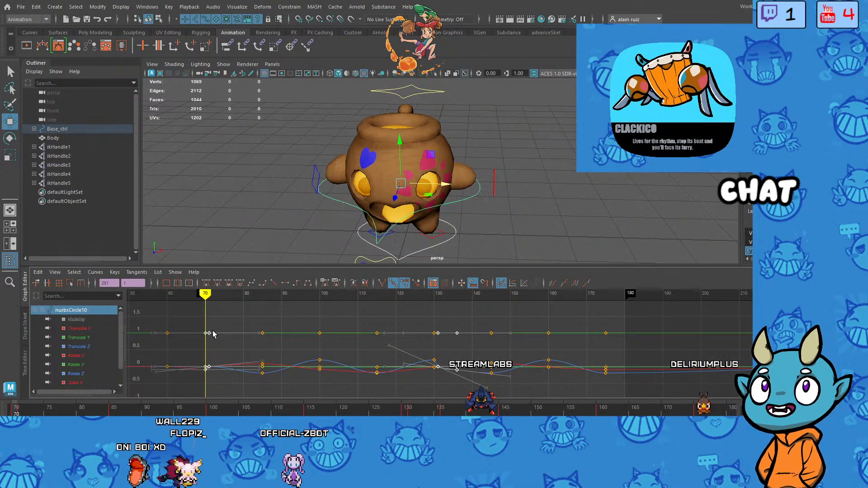
{"action": "key", "text": "ctrl+z"}
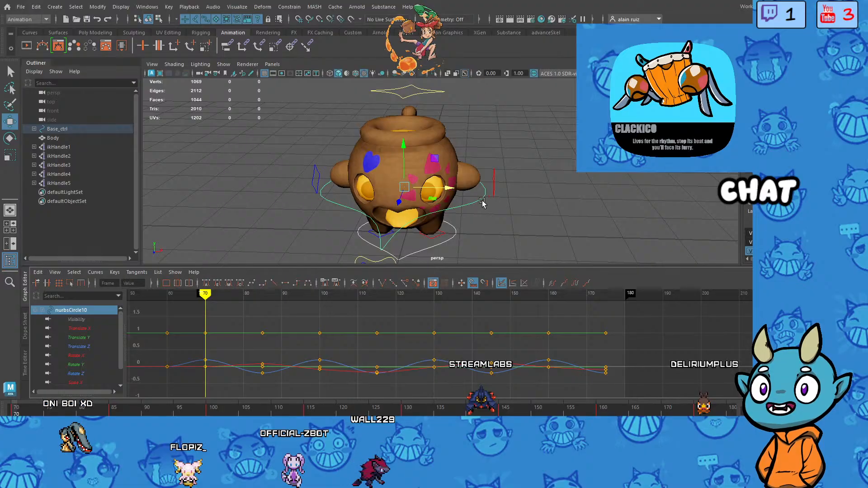
Step: Match the body control's pose at frame 180 to frame 70, key it, and play back the loop from frame 70 to 180
{"action": "key", "text": "f"}
{"action": "left_click_drag", "start_coordinate": [206, 296], "coordinate": [205, 343]}
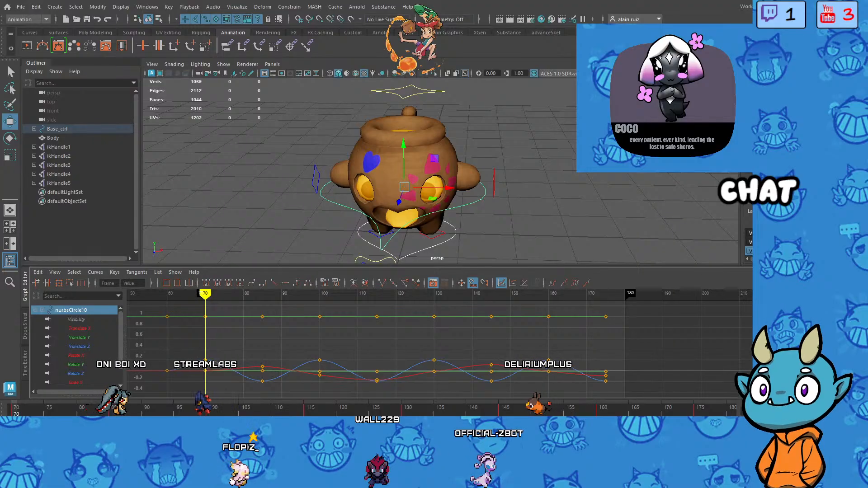
{"action": "key", "text": "alt+v"}
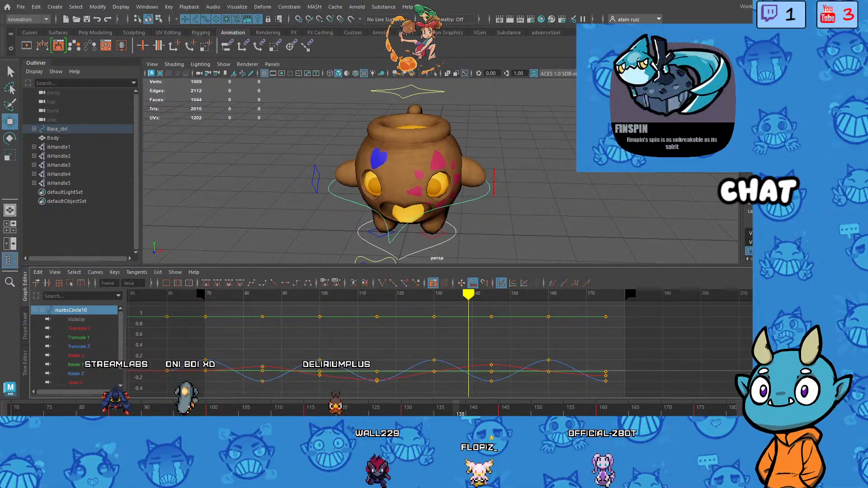
{"action": "key", "text": "alt+v"}
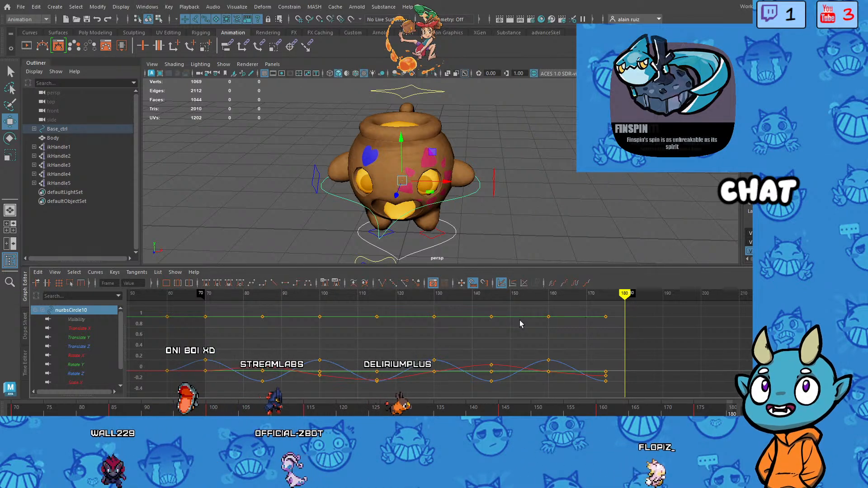
{"action": "left_click", "coordinate": [205, 317]}
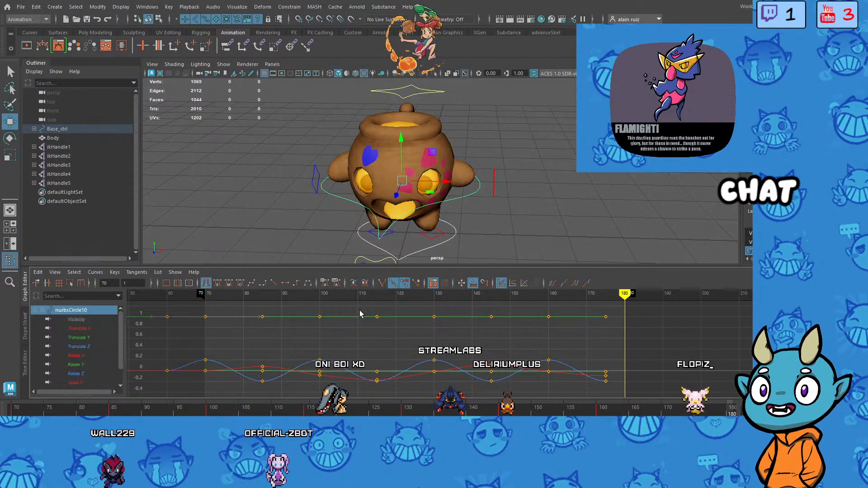
{"action": "mouse_move", "coordinate": [633, 293]}
{"action": "left_mouse_down"}
{"action": "mouse_move", "coordinate": [279, 299]}
{"action": "mouse_move", "coordinate": [210, 314]}
{"action": "left_mouse_up"}
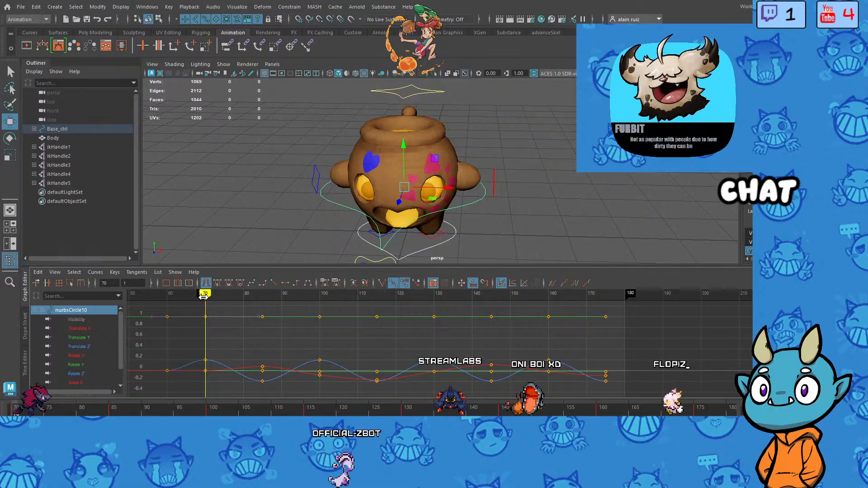
{"action": "left_click_drag", "start_coordinate": [202, 315], "coordinate": [623, 300]}
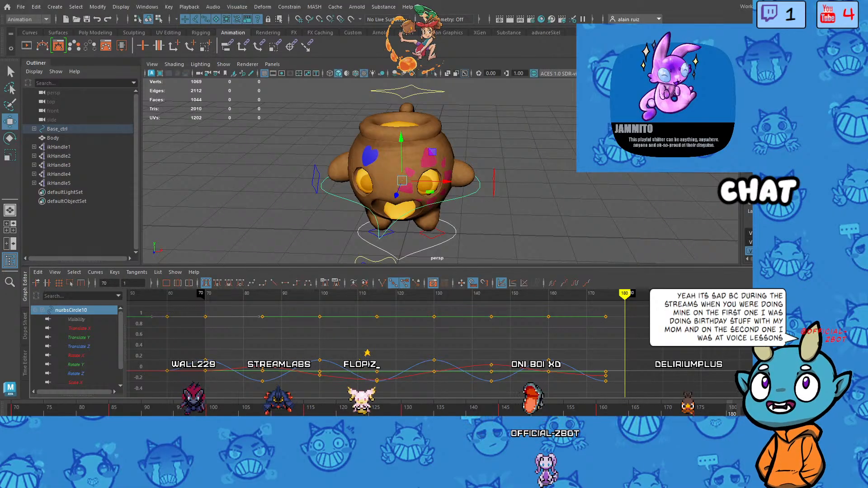
{"action": "key", "text": "Return"}
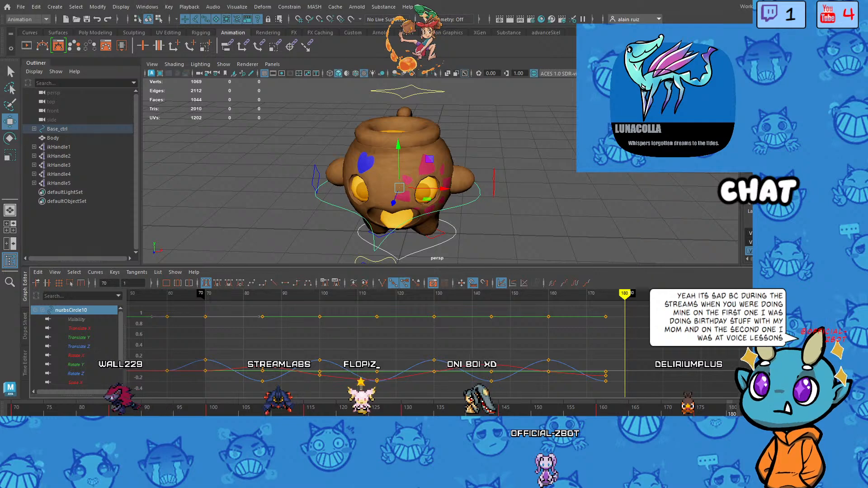
{"action": "key", "text": "Return"}
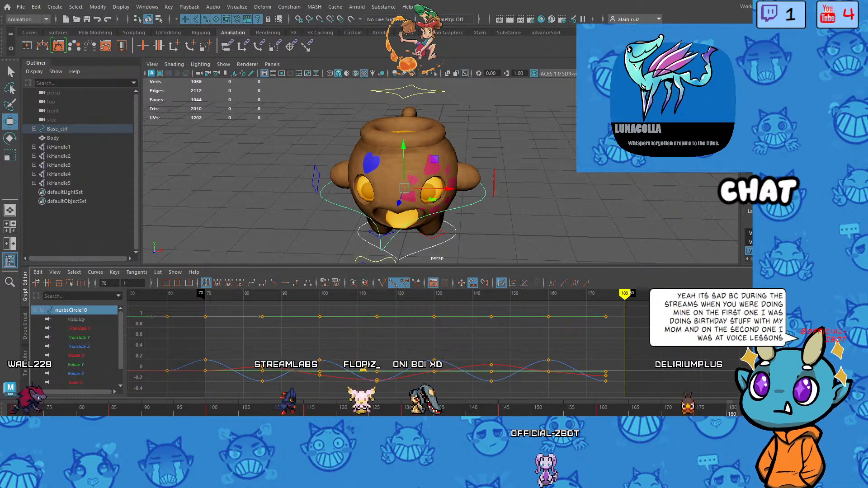
{"action": "key", "text": "Return"}
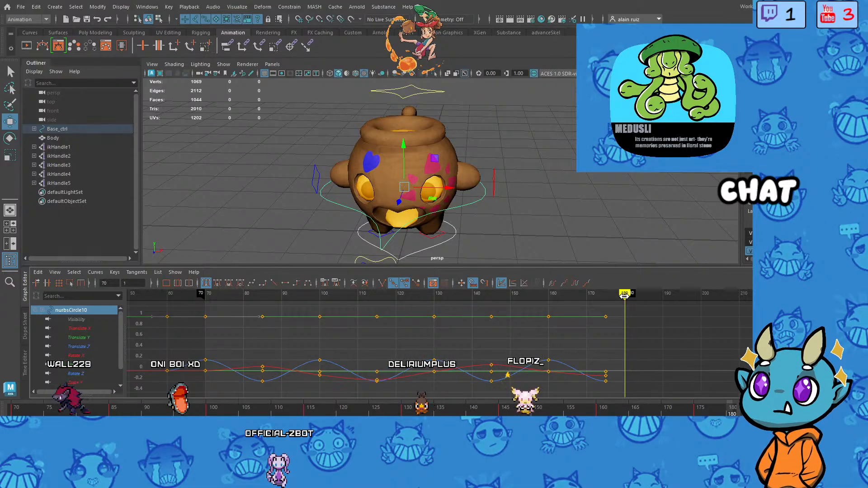
{"action": "left_click_drag", "start_coordinate": [623, 297], "coordinate": [207, 316]}
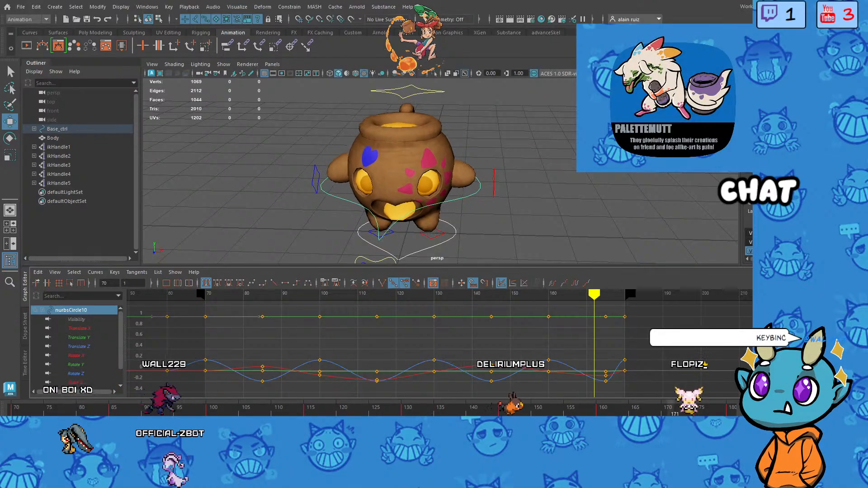
{"action": "key", "text": "Escape"}
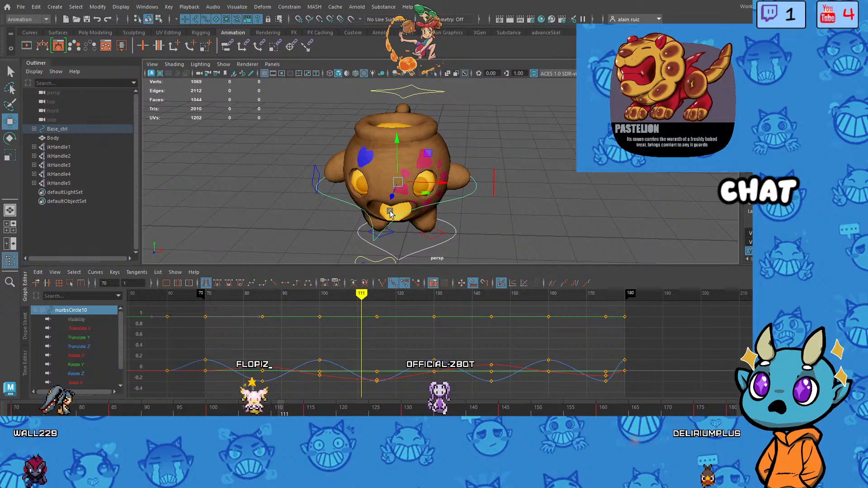
Step: Move the body control's keys from frame 175 to frame 172 and play back the loop
{"action": "left_click_drag", "start_coordinate": [406, 198], "coordinate": [422, 205], "text": "alt"}
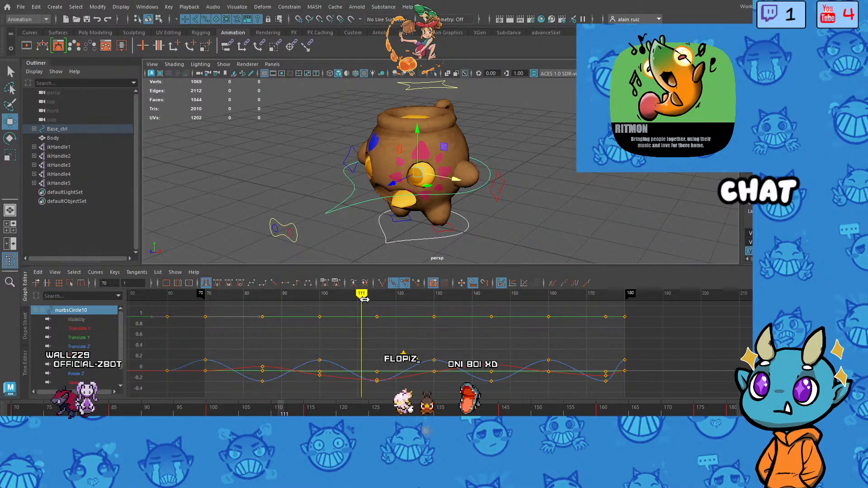
{"action": "left_click_drag", "start_coordinate": [364, 299], "coordinate": [596, 377]}
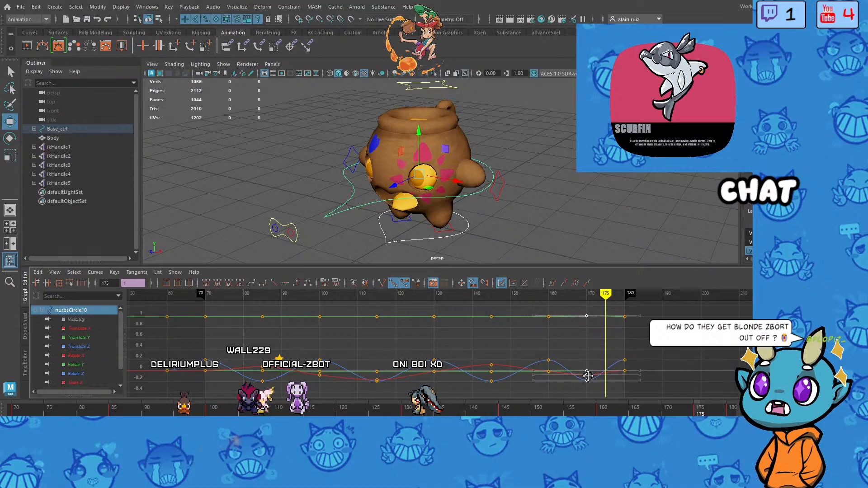
{"action": "left_click_drag", "start_coordinate": [592, 376], "coordinate": [593, 377]}
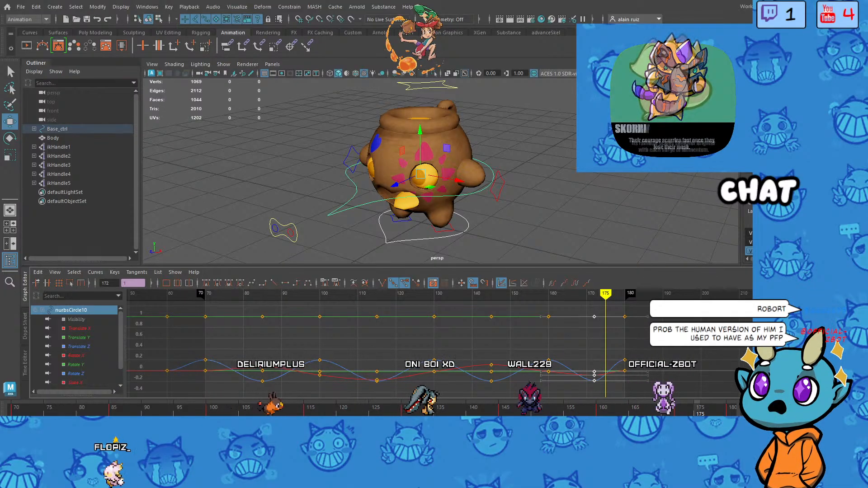
{"action": "key", "text": "alt+v"}
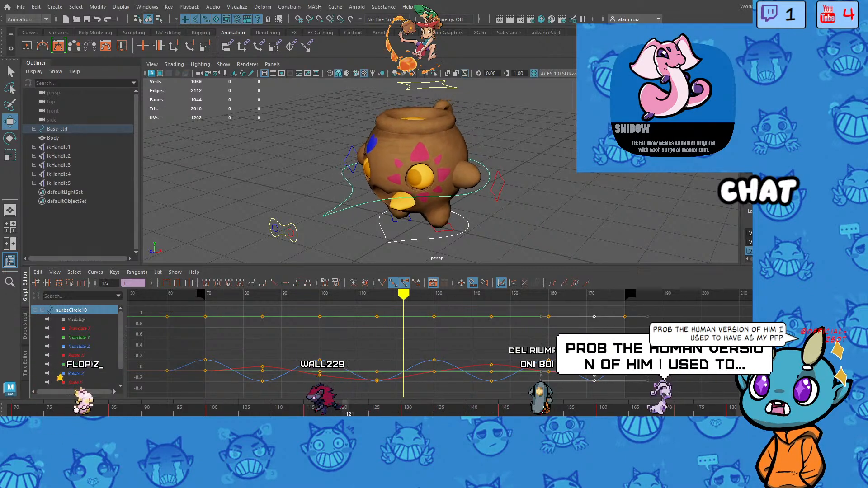
{"action": "key", "text": "alt+v"}
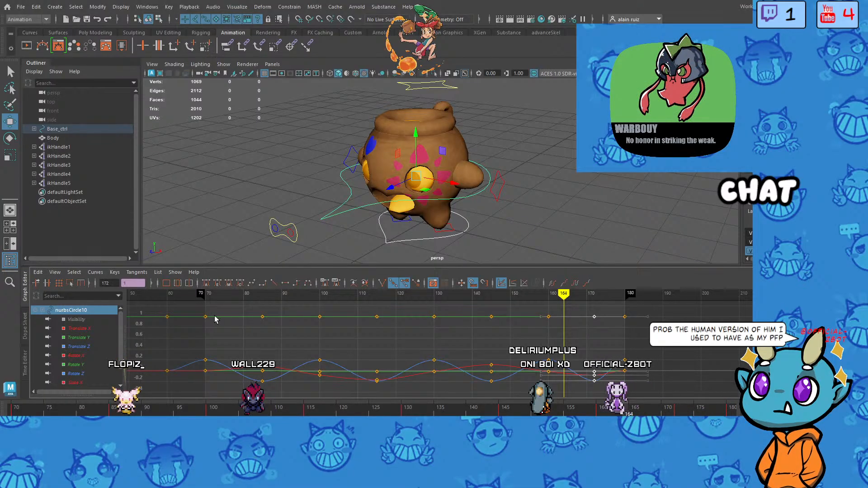
Step: At frame 85, rotate the body control slightly in the positive Z direction and key it
{"action": "left_click", "coordinate": [263, 295]}
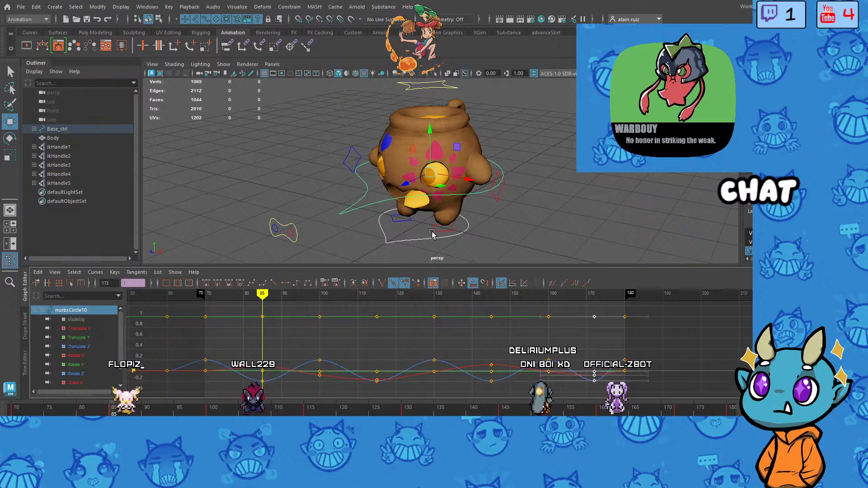
{"action": "key", "text": "e"}
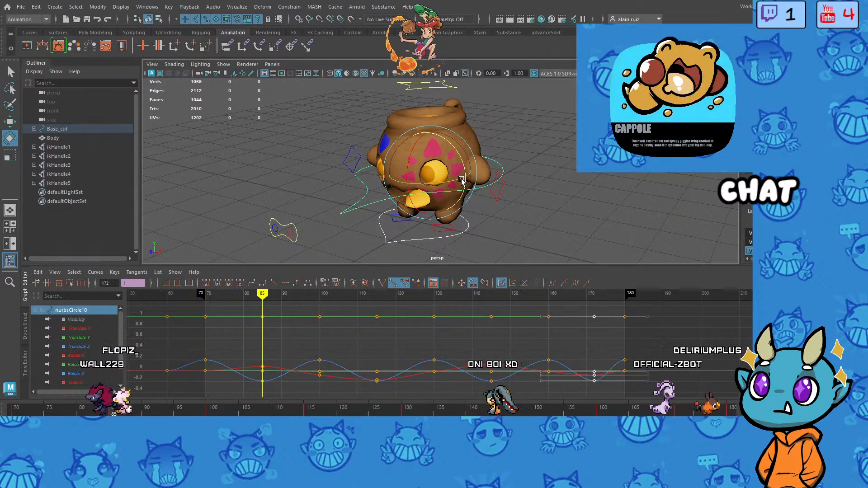
{"action": "key", "text": "s"}
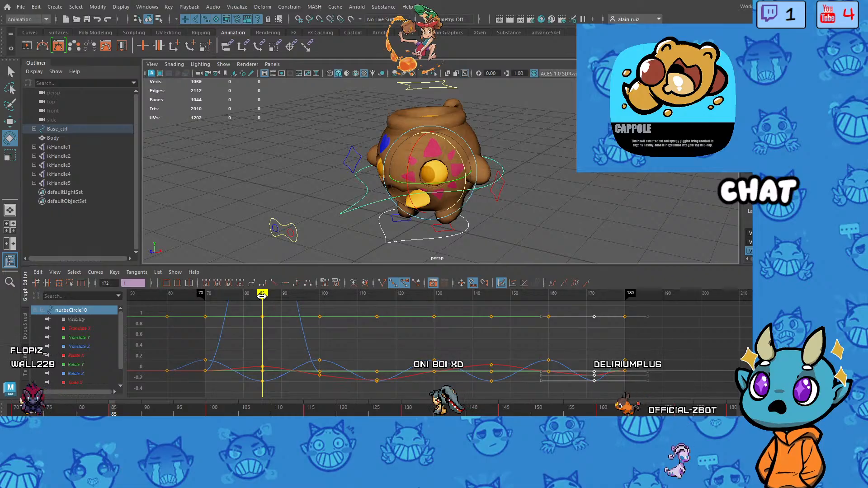
Step: Try rotating the body control in the positive Z direction at frame 115, and undo it
{"action": "left_click_drag", "start_coordinate": [263, 296], "coordinate": [380, 298]}
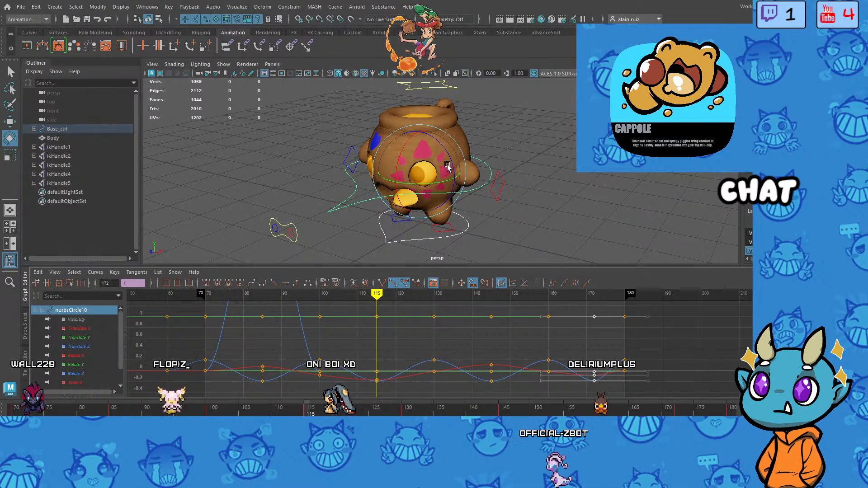
{"action": "left_click_drag", "start_coordinate": [451, 164], "coordinate": [452, 160]}
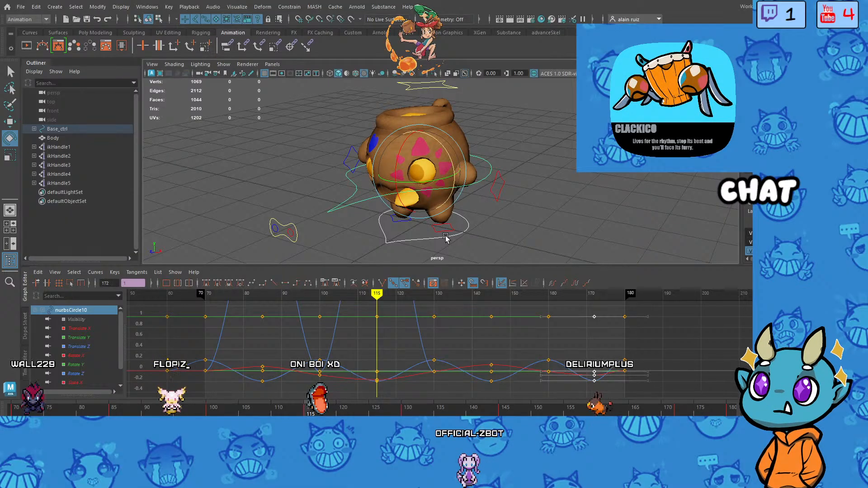
{"action": "key", "text": "ctrl+z"}
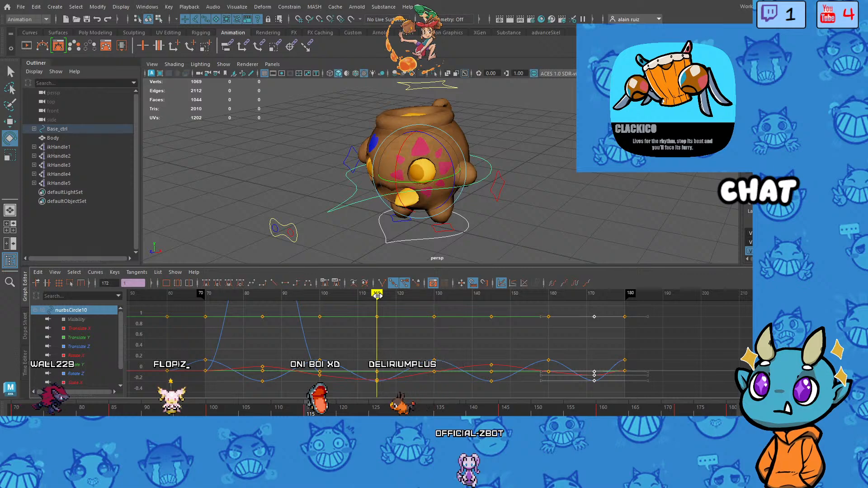
Step: Alternate the body control's tilt about Z: negative at frame 115, positive at frame 145 and negative at frame 172
{"action": "left_click_drag", "start_coordinate": [377, 296], "coordinate": [377, 314]}
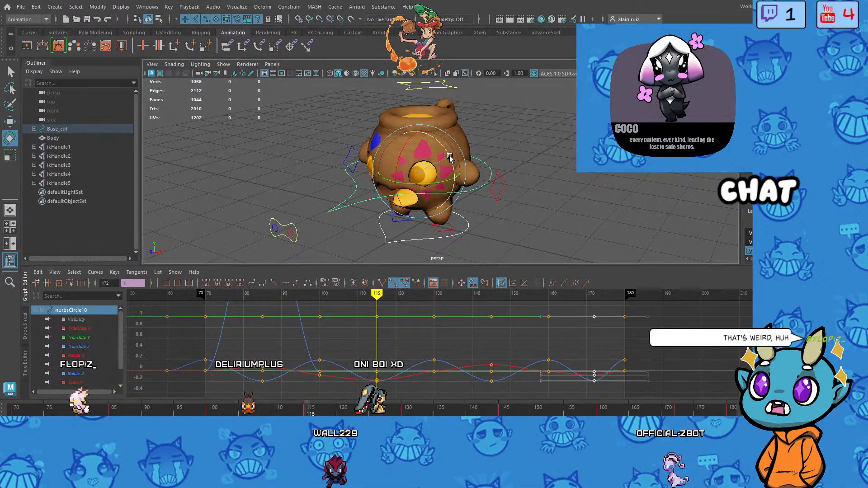
{"action": "left_click_drag", "start_coordinate": [450, 157], "coordinate": [451, 162]}
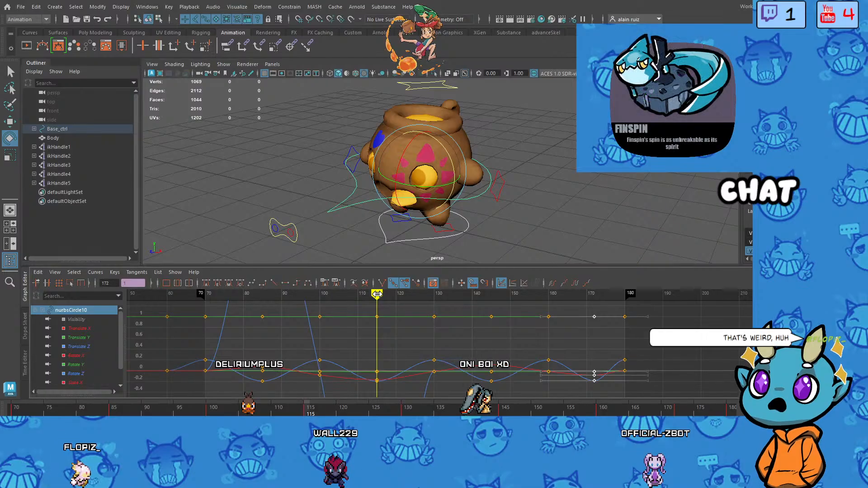
{"action": "left_click", "coordinate": [437, 296]}
{"action": "left_click_drag", "start_coordinate": [437, 296], "coordinate": [478, 298]}
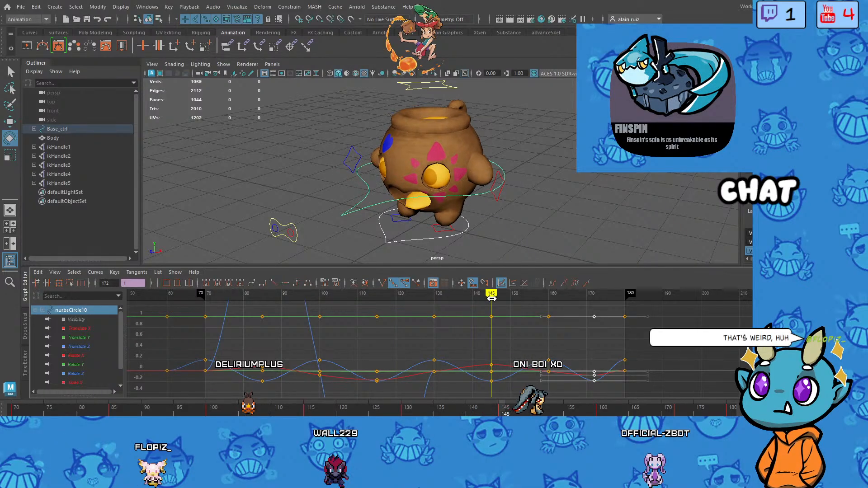
{"action": "left_click", "coordinate": [465, 168]}
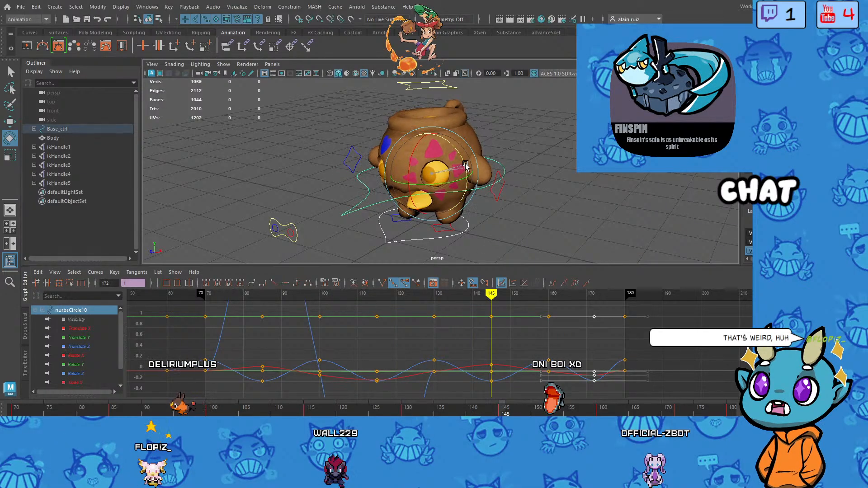
{"action": "left_click", "coordinate": [498, 294]}
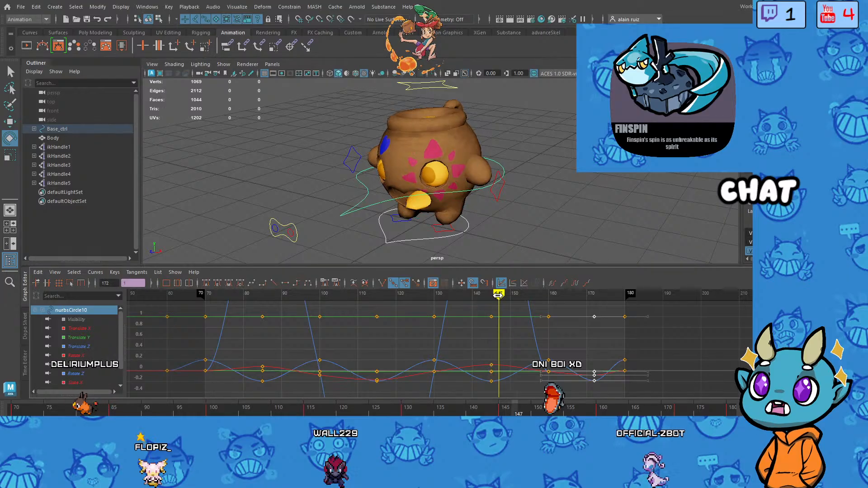
{"action": "left_click_drag", "start_coordinate": [587, 303], "coordinate": [593, 303]}
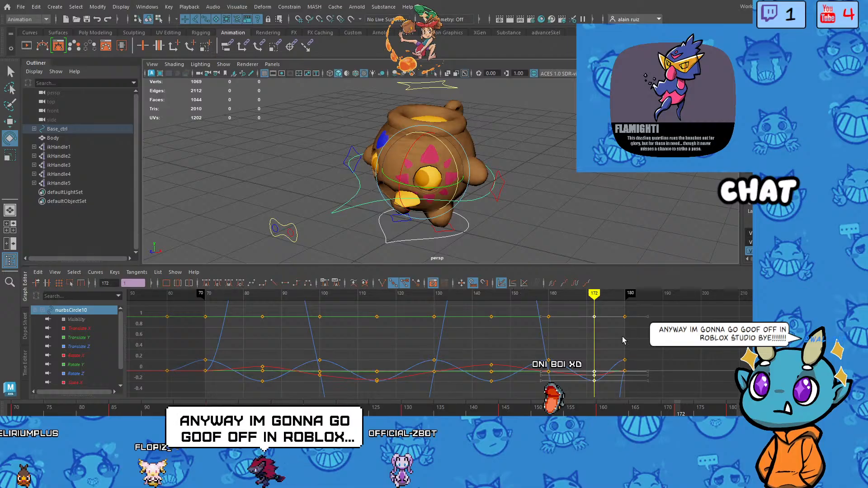
Step: Play back the loop and examine the body's side tilt from several angles and distances
{"action": "key", "text": "alt+v"}
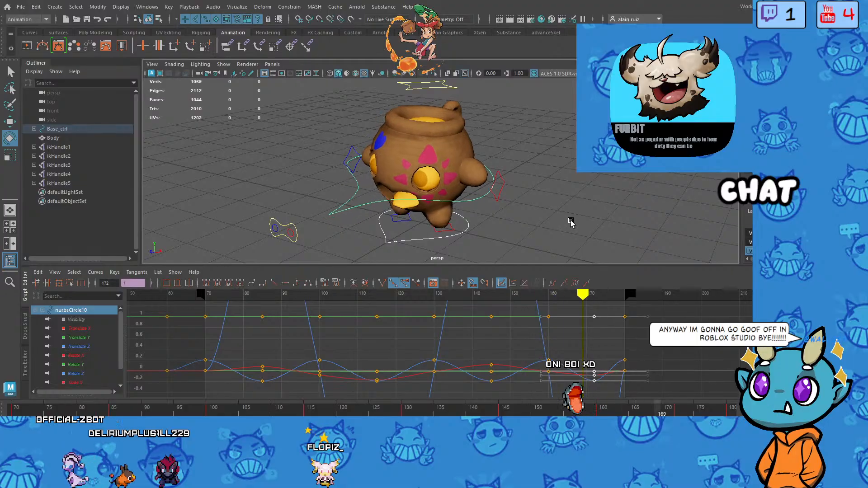
{"action": "scroll", "coordinate": [587, 219], "scroll_direction": "down", "scroll_amount": 5}
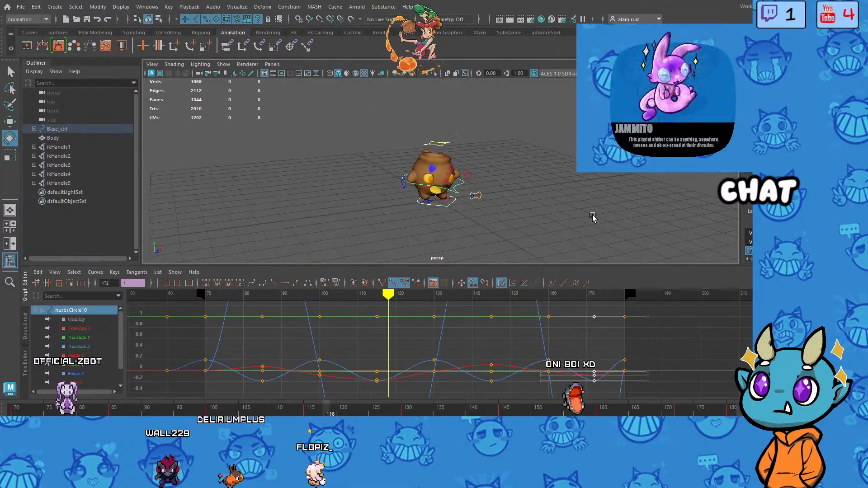
{"action": "left_click_drag", "start_coordinate": [592, 217], "coordinate": [537, 225], "text": "alt"}
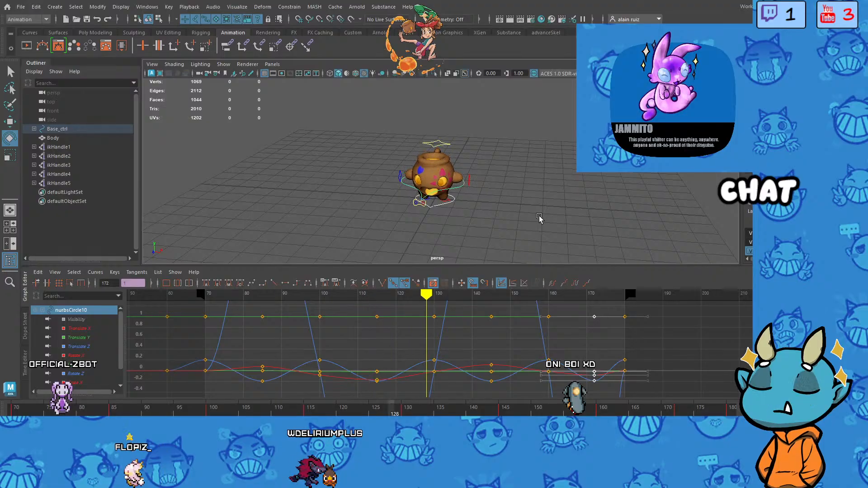
{"action": "scroll", "coordinate": [538, 218], "scroll_direction": "up", "scroll_amount": 5}
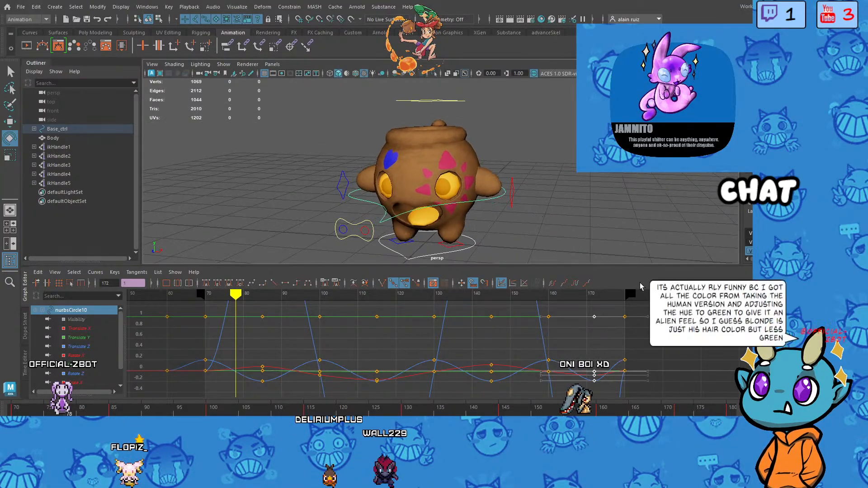
{"action": "key", "text": "Escape"}
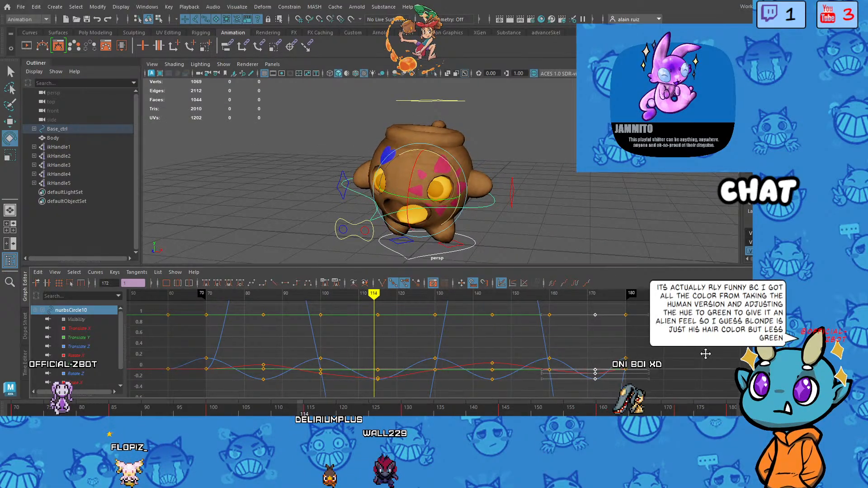
Step: At frame 85, rotate the body control slightly in the negative X direction
{"action": "scroll", "coordinate": [710, 348], "scroll_direction": "down", "scroll_amount": 6}
{"action": "middle_click_drag", "start_coordinate": [709, 348], "coordinate": [577, 358], "text": "alt"}
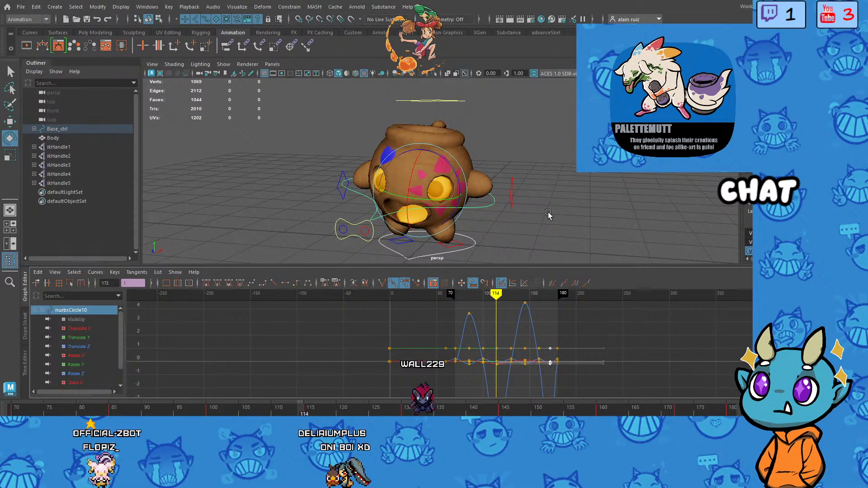
{"action": "left_click_drag", "start_coordinate": [548, 214], "coordinate": [538, 217], "text": "alt"}
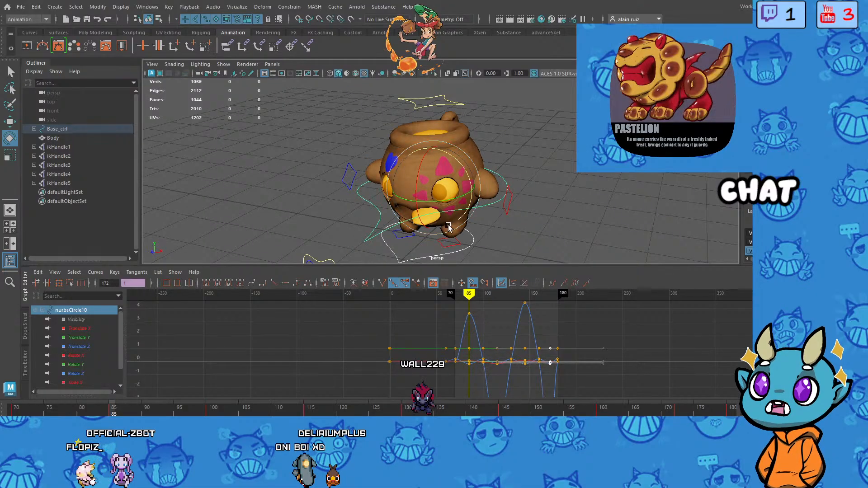
{"action": "left_click_drag", "start_coordinate": [449, 227], "coordinate": [421, 194], "text": "alt"}
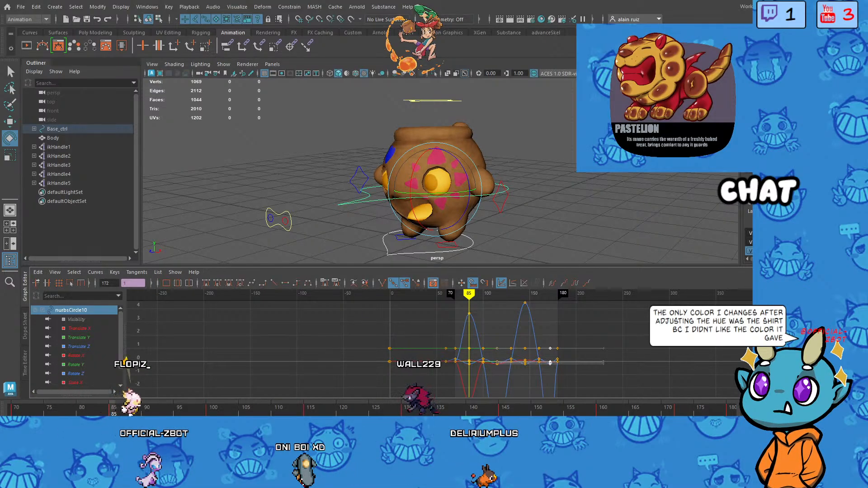
Step: Repeat the body control's slight negative X rotation at frames 115, 145 and 172
{"action": "left_click_drag", "start_coordinate": [113, 412], "coordinate": [309, 413]}
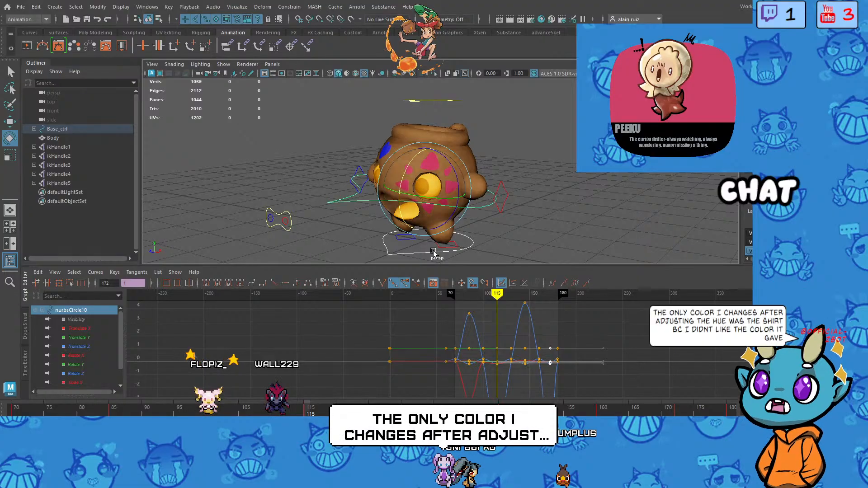
{"action": "left_click_drag", "start_coordinate": [335, 409], "coordinate": [511, 409]}
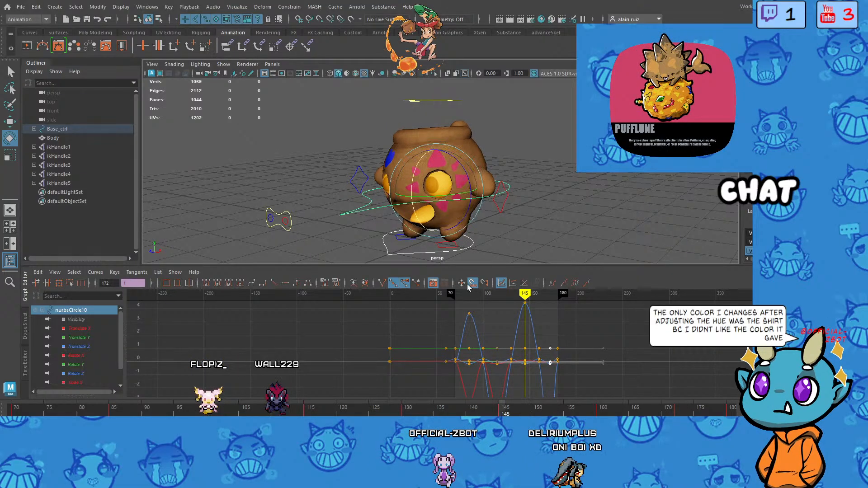
{"action": "left_click_drag", "start_coordinate": [415, 174], "coordinate": [414, 168]}
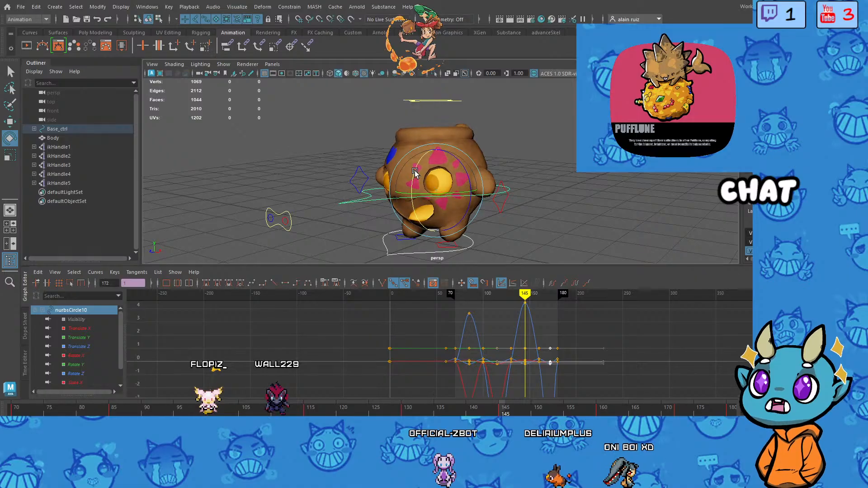
{"action": "left_click_drag", "start_coordinate": [503, 414], "coordinate": [680, 413]}
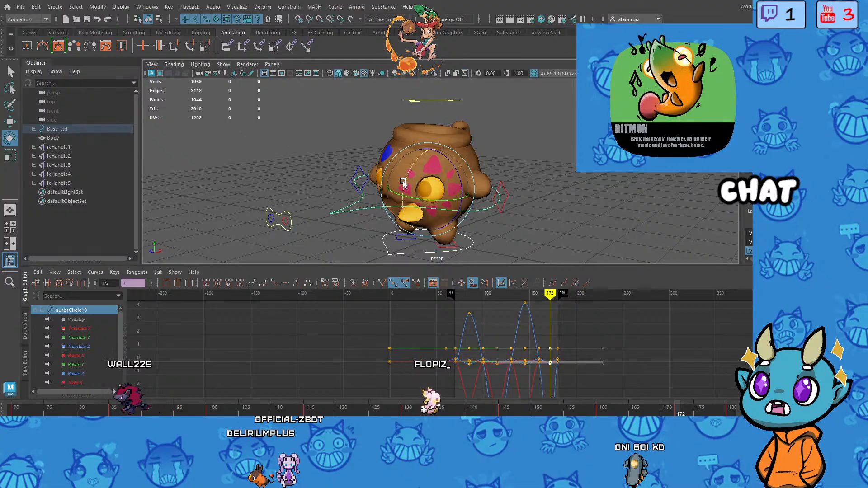
{"action": "left_click_drag", "start_coordinate": [405, 187], "coordinate": [406, 178]}
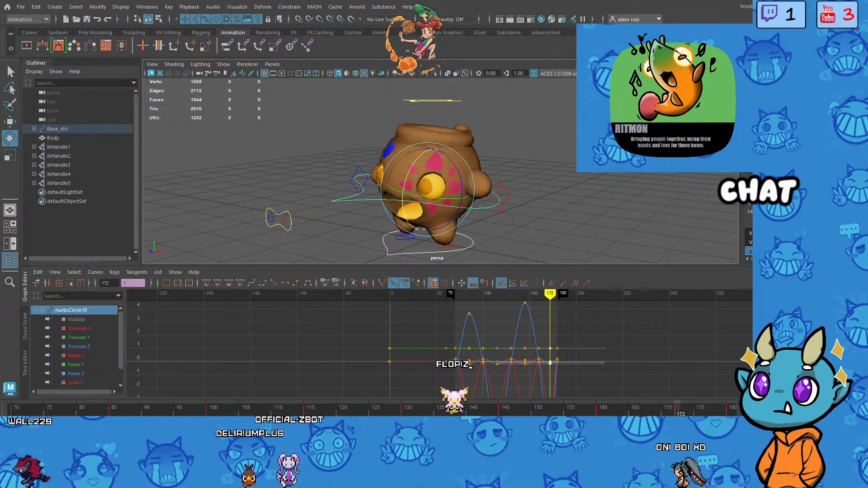
Step: Play back the loop with the added X rotation, and examine the body's pose at frame 158 from different views
{"action": "key", "text": "alt+v"}
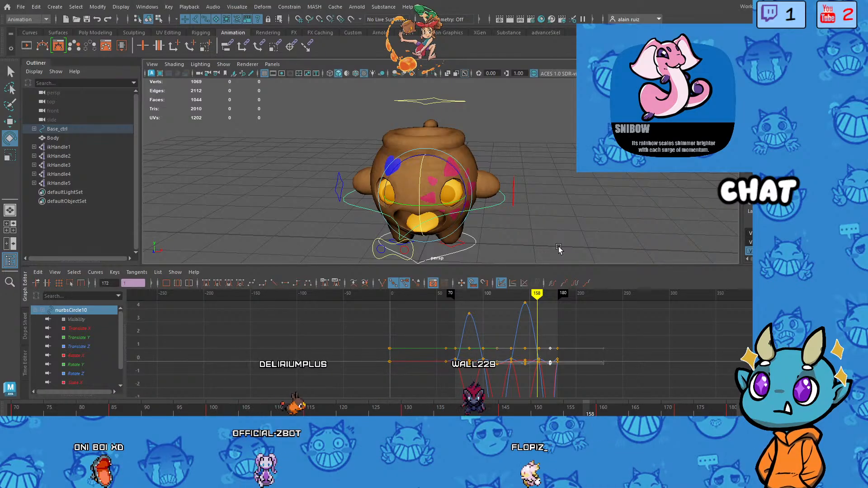
{"action": "scroll", "coordinate": [563, 183], "scroll_direction": "down", "scroll_amount": 5}
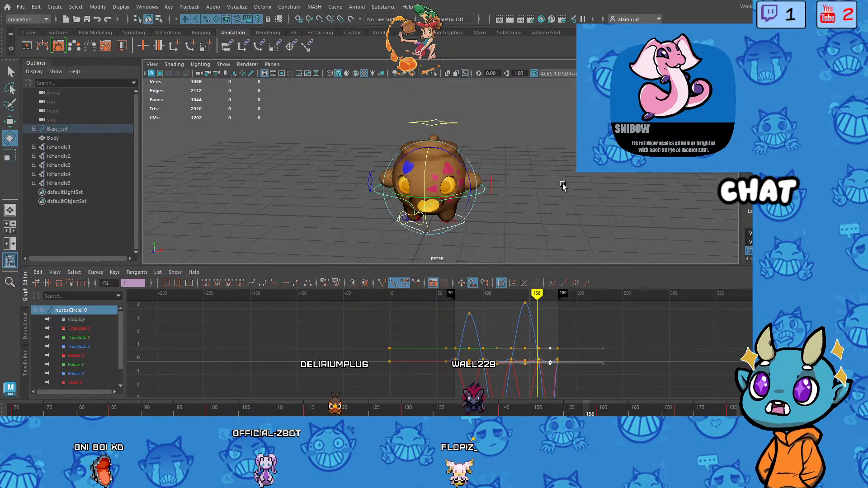
{"action": "middle_click_drag", "start_coordinate": [555, 179], "coordinate": [512, 233], "text": "alt"}
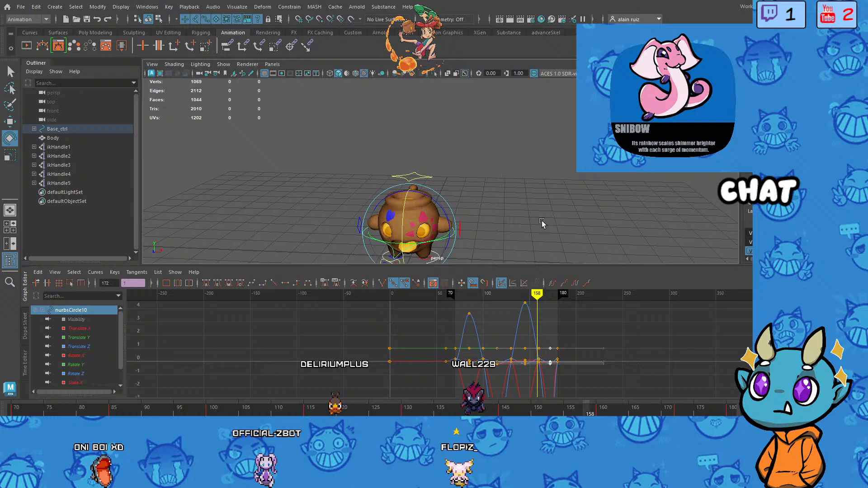
{"action": "scroll", "coordinate": [507, 188], "scroll_direction": "down", "scroll_amount": 6}
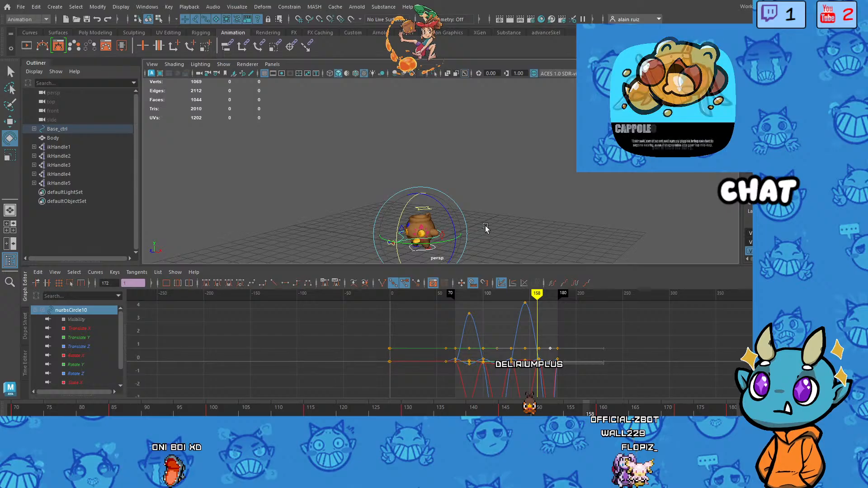
{"action": "key", "text": "f"}
{"action": "left_click_drag", "start_coordinate": [514, 145], "coordinate": [515, 189], "text": "alt"}
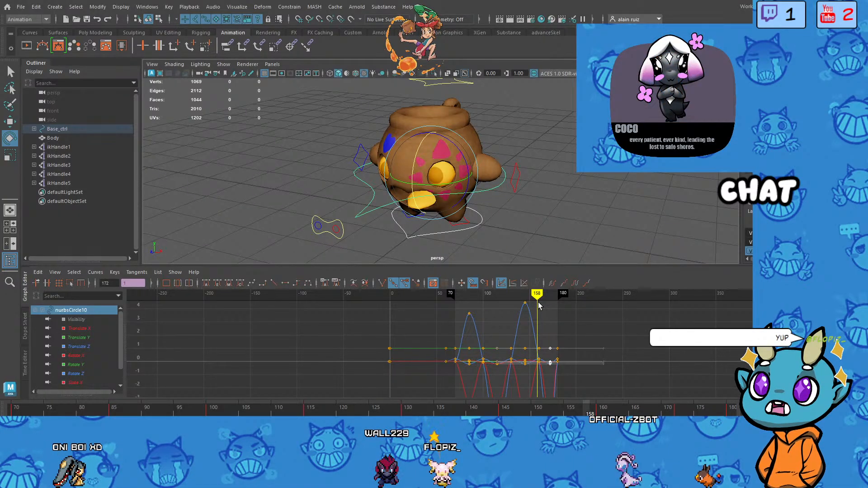
Step: At frame 85, adjust the body control's X rotation slightly
{"action": "mouse_move", "coordinate": [538, 306]}
{"action": "left_mouse_down"}
{"action": "mouse_move", "coordinate": [455, 311]}
{"action": "mouse_move", "coordinate": [464, 310]}
{"action": "left_mouse_up"}
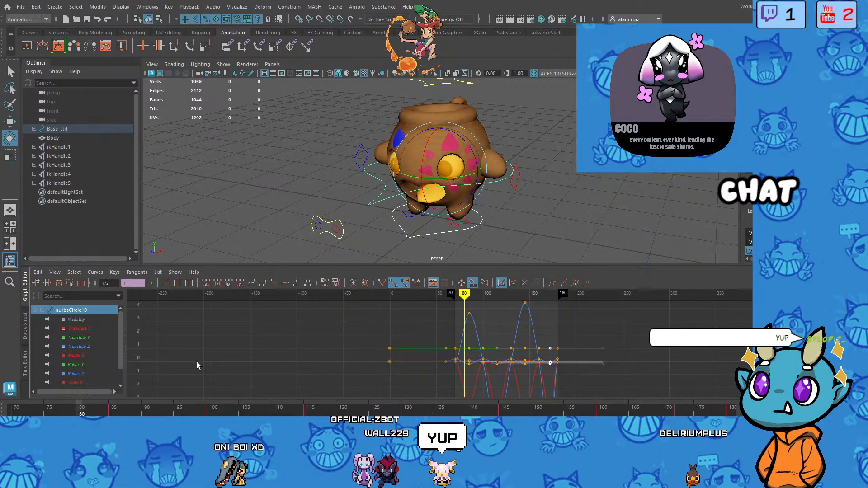
{"action": "left_click", "coordinate": [116, 405]}
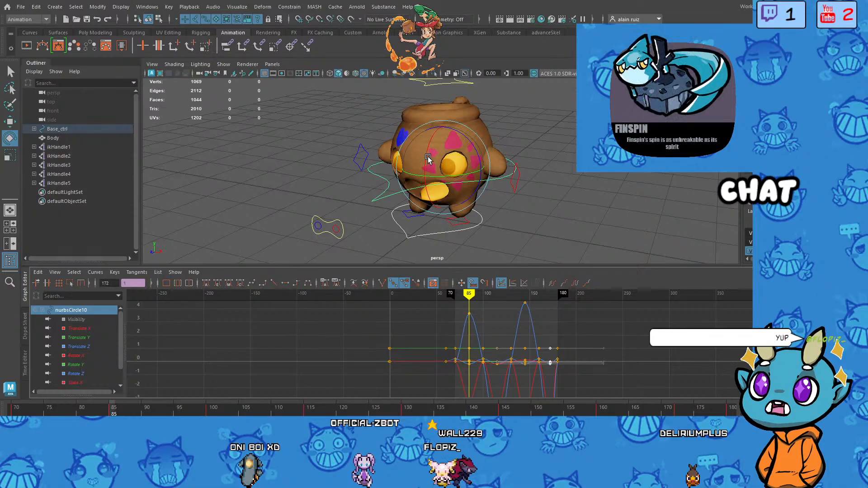
{"action": "left_click_drag", "start_coordinate": [425, 158], "coordinate": [404, 191]}
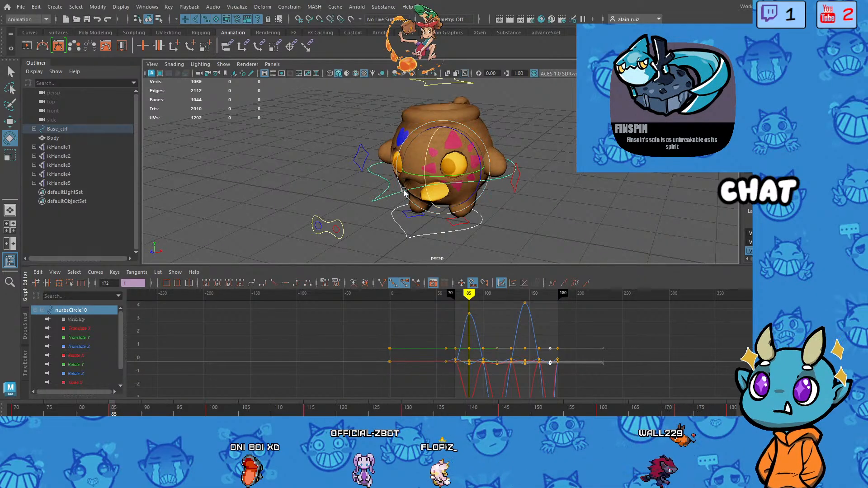
Step: At frame 70, raise the mask-shaped eye control in front of the pot's face along Y and key it
{"action": "left_click", "coordinate": [332, 223]}
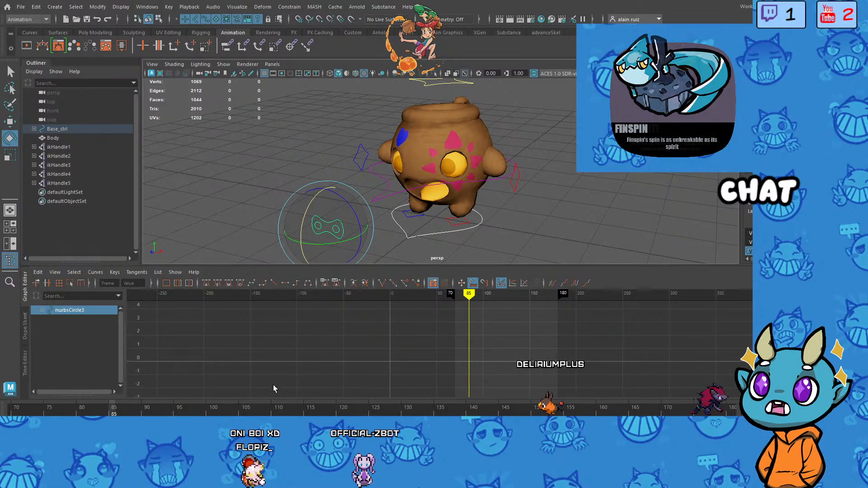
{"action": "left_click", "coordinate": [388, 198]}
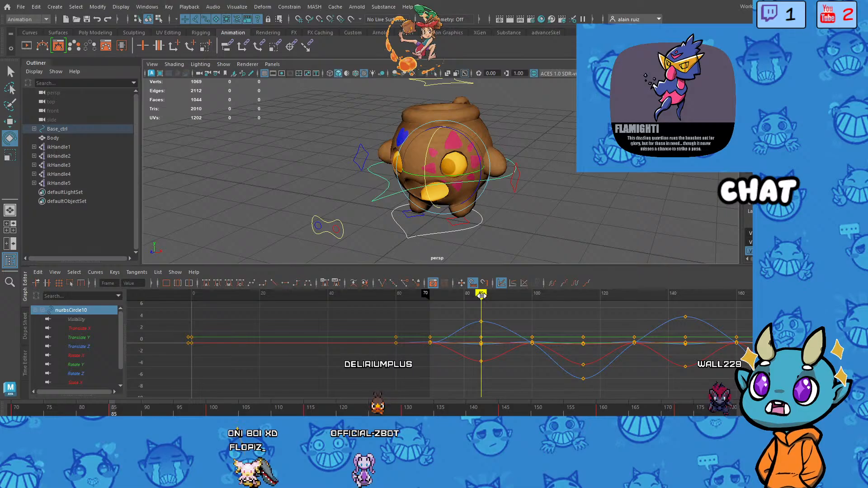
{"action": "left_click_drag", "start_coordinate": [482, 295], "coordinate": [432, 296]}
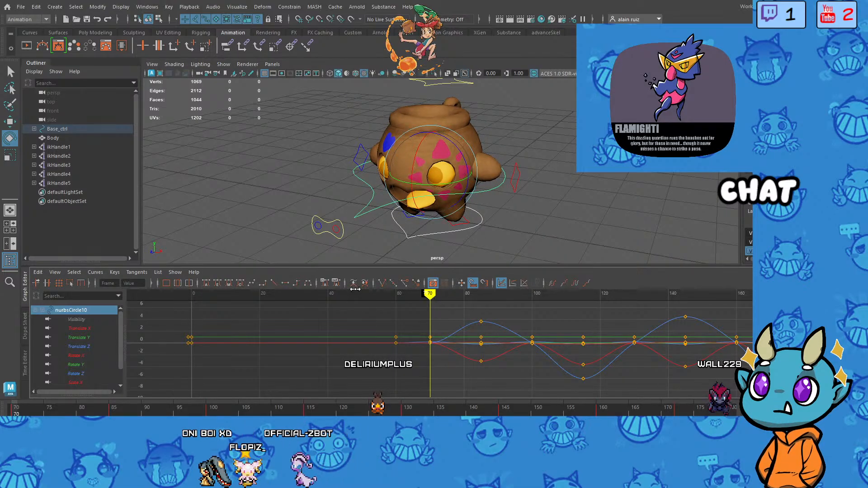
{"action": "left_click", "coordinate": [330, 225]}
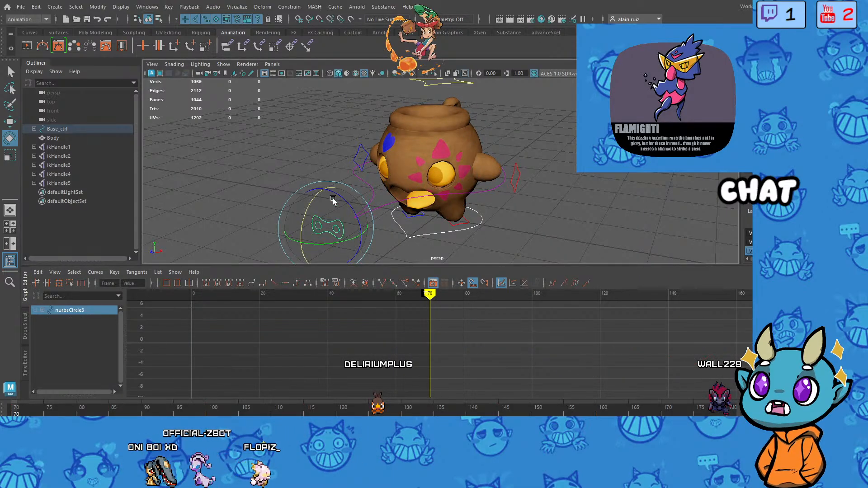
{"action": "key", "text": "w"}
{"action": "left_click_drag", "start_coordinate": [324, 185], "coordinate": [324, 185]}
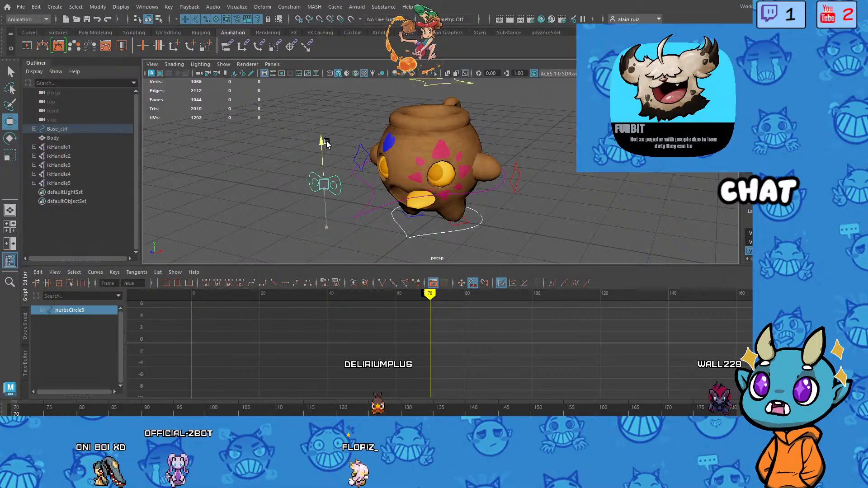
{"action": "left_click_drag", "start_coordinate": [327, 148], "coordinate": [326, 150]}
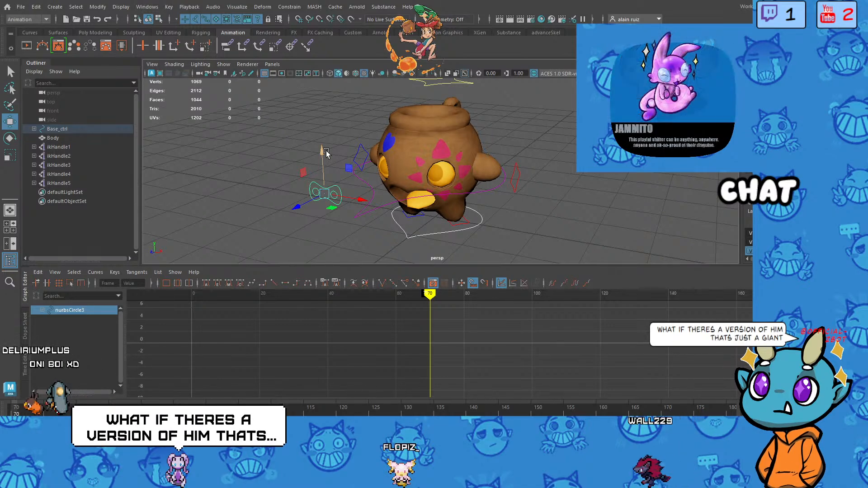
{"action": "key", "text": "s"}
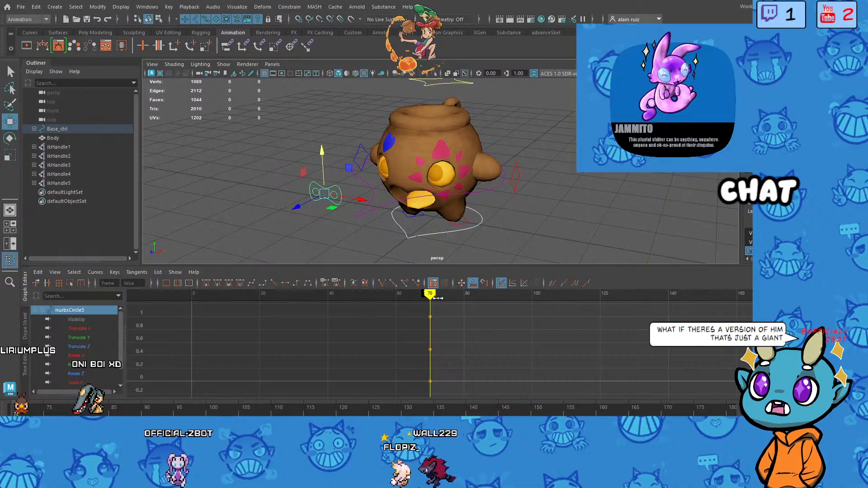
Step: Key the raised eye control at frame 180 as well, and fit its curves in the Graph Editor
{"action": "left_click", "coordinate": [365, 216]}
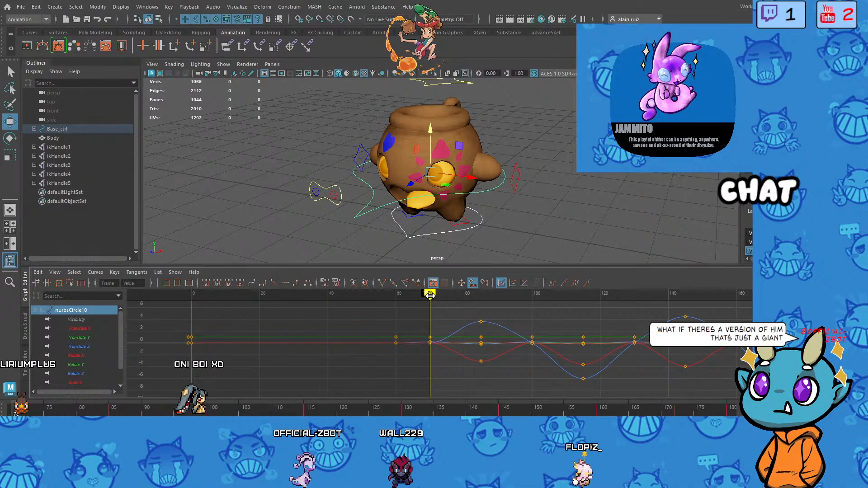
{"action": "left_click_drag", "start_coordinate": [430, 295], "coordinate": [755, 366]}
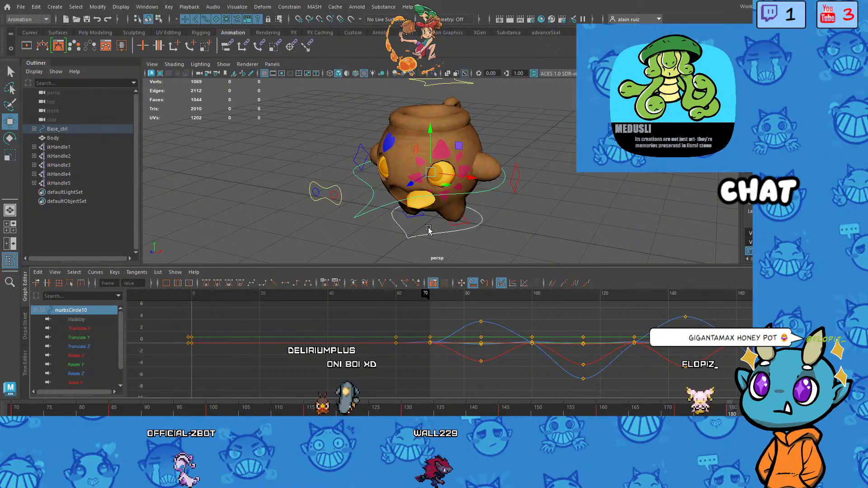
{"action": "left_click", "coordinate": [342, 203]}
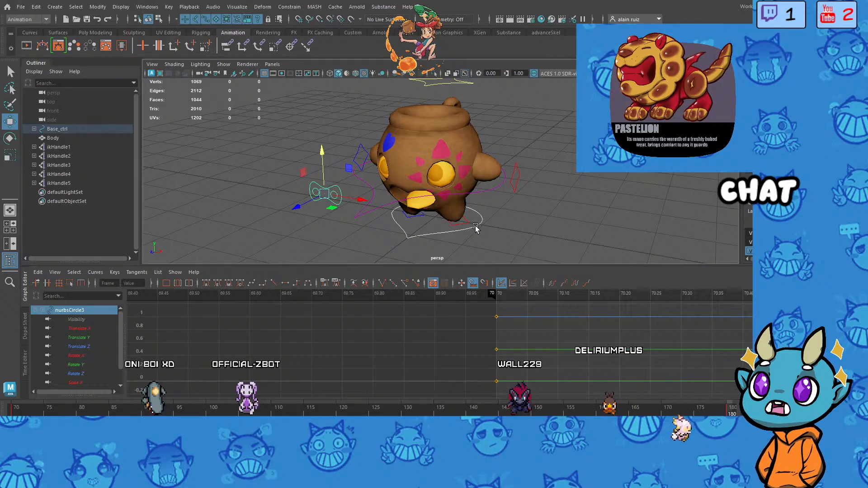
{"action": "left_click_drag", "start_coordinate": [511, 195], "coordinate": [480, 205], "text": "alt"}
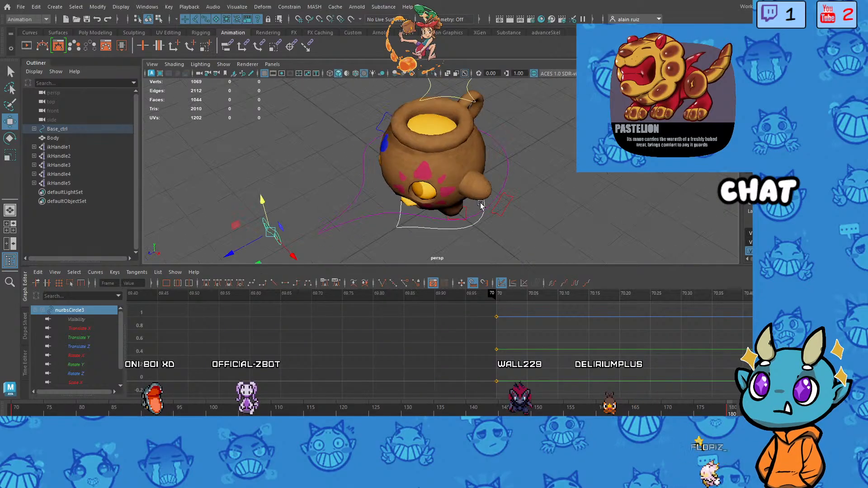
{"action": "left_click_drag", "start_coordinate": [417, 143], "coordinate": [514, 217], "text": "alt"}
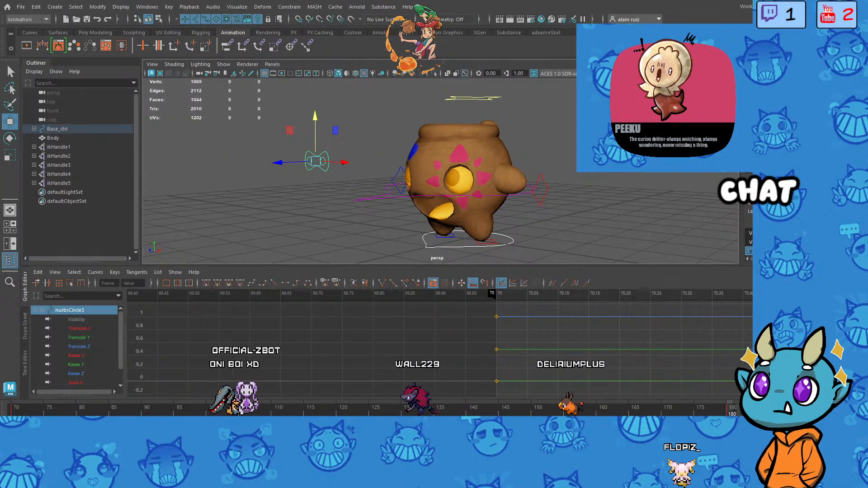
{"action": "middle_click_drag", "start_coordinate": [446, 365], "coordinate": [227, 340], "text": "alt"}
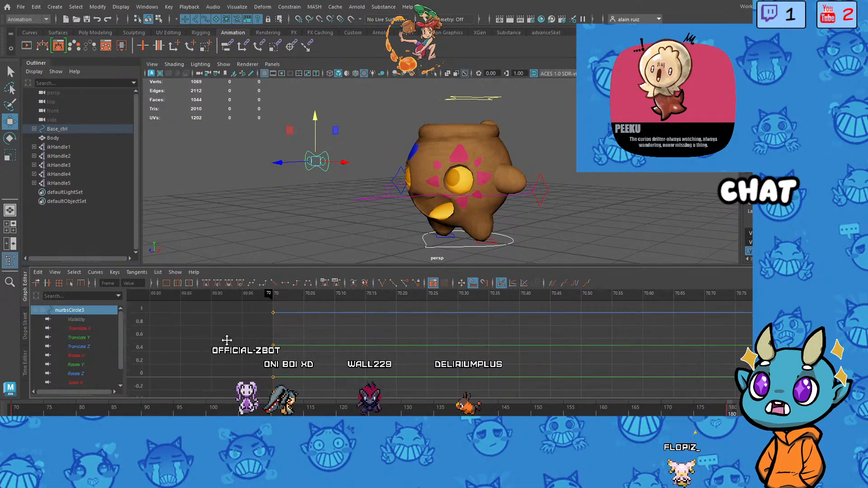
{"action": "scroll", "coordinate": [293, 353], "scroll_direction": "down", "scroll_amount": 4}
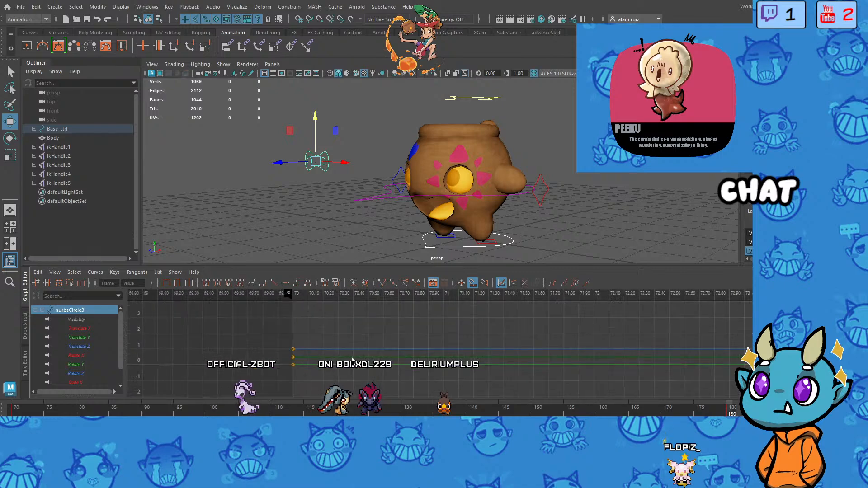
{"action": "scroll", "coordinate": [415, 353], "scroll_direction": "down", "scroll_amount": 5}
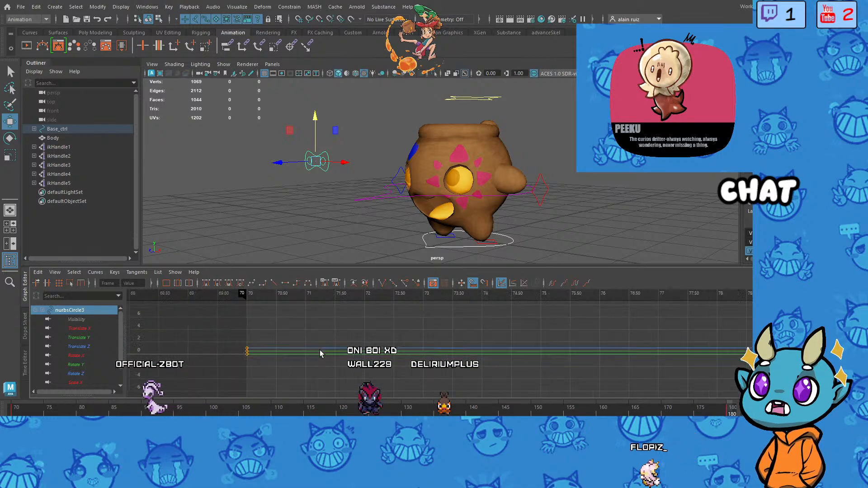
{"action": "scroll", "coordinate": [438, 357], "scroll_direction": "down", "scroll_amount": 3}
{"action": "middle_click_drag", "start_coordinate": [439, 357], "coordinate": [271, 365], "text": "alt"}
{"action": "key", "text": "a"}
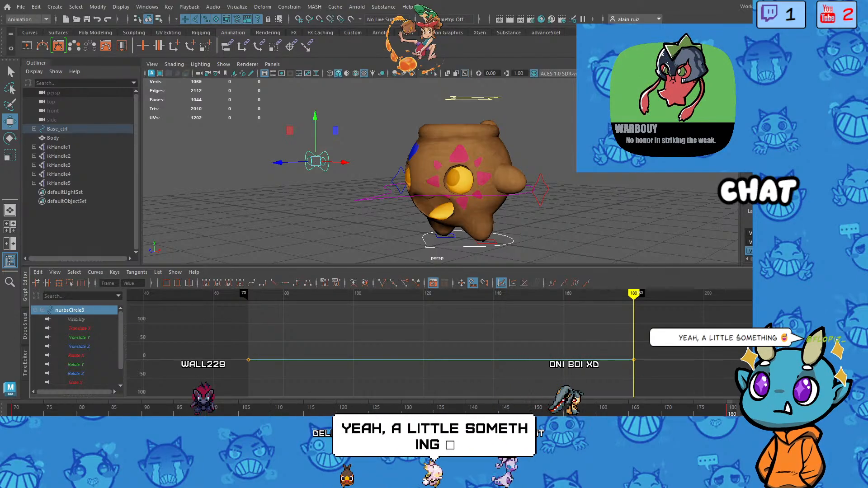
Step: Select the body control, play the loop from frame 70, and examine the body's sway from the front
{"action": "left_click_drag", "start_coordinate": [452, 172], "coordinate": [504, 196], "text": "alt"}
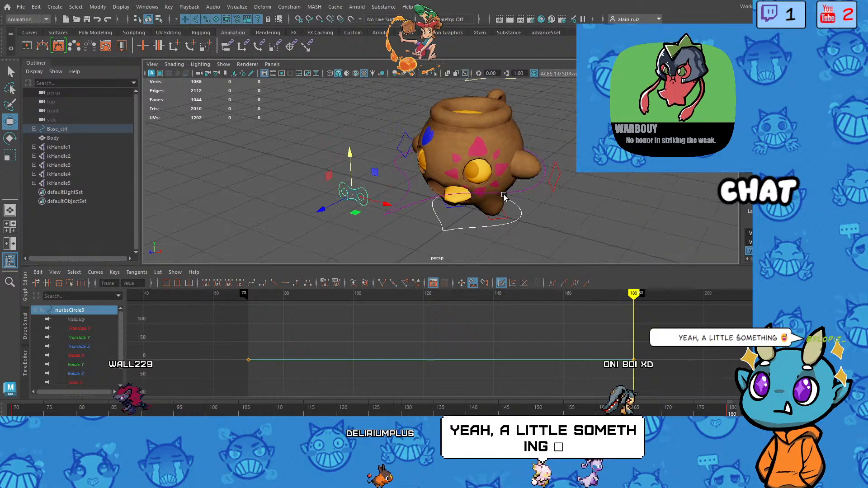
{"action": "mouse_move", "coordinate": [593, 297]}
{"action": "left_mouse_down"}
{"action": "mouse_move", "coordinate": [253, 296]}
{"action": "mouse_move", "coordinate": [248, 327]}
{"action": "left_mouse_up"}
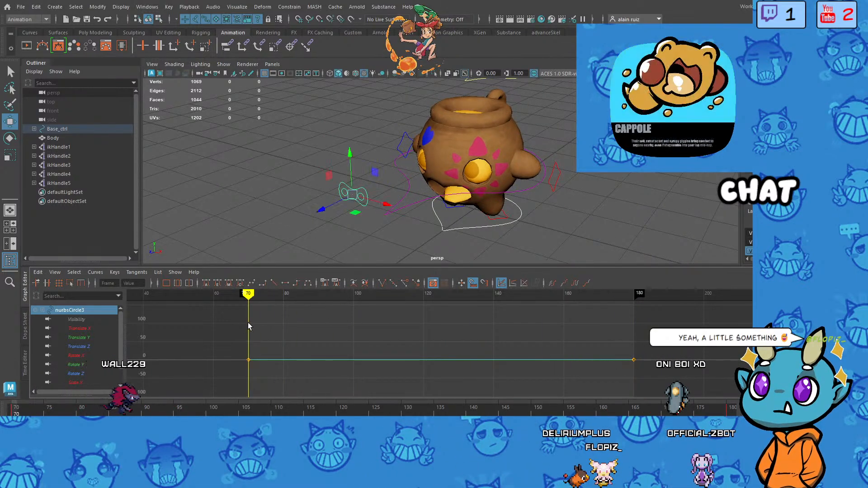
{"action": "left_click", "coordinate": [411, 206]}
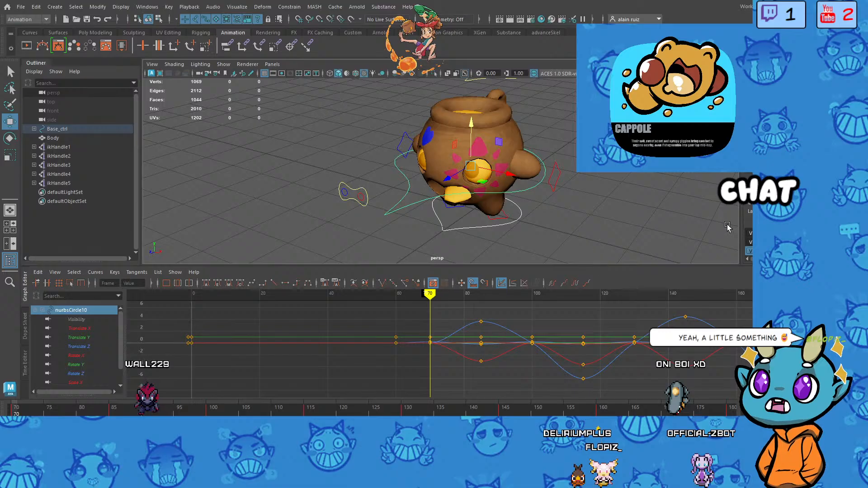
{"action": "key", "text": "alt+v"}
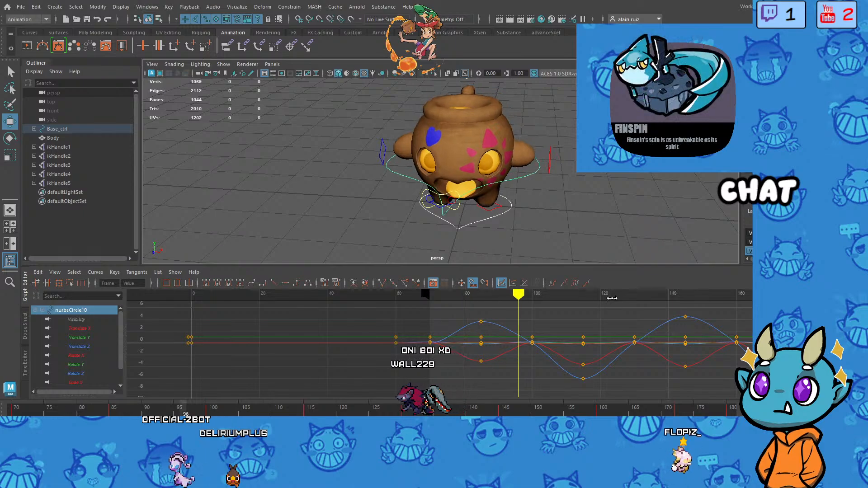
{"action": "mouse_move", "coordinate": [589, 220]}
{"action": "left_mouse_down", "text": "alt"}
{"action": "mouse_move", "coordinate": [542, 213]}
{"action": "mouse_move", "coordinate": [580, 245]}
{"action": "mouse_move", "coordinate": [571, 235]}
{"action": "mouse_move", "coordinate": [559, 240]}
{"action": "left_mouse_up", "text": "alt"}
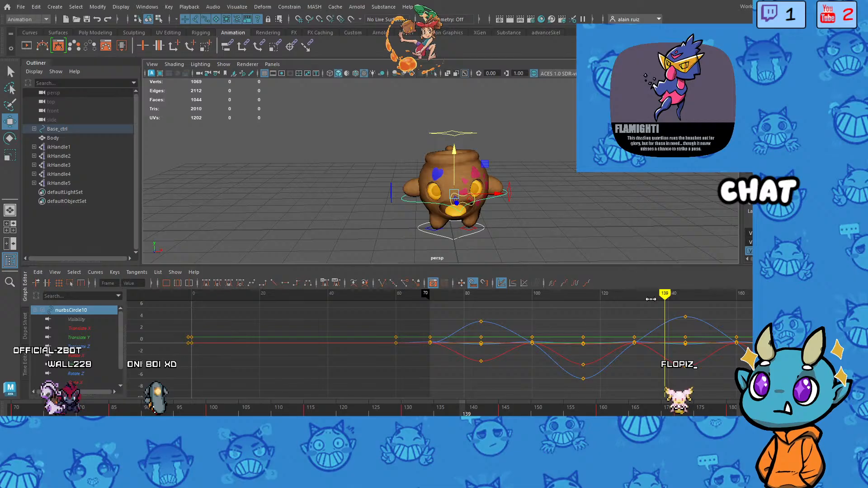
Step: Adjust the body control's height slightly along Y at frames 85, 115 and 145
{"action": "left_click_drag", "start_coordinate": [650, 299], "coordinate": [500, 303]}
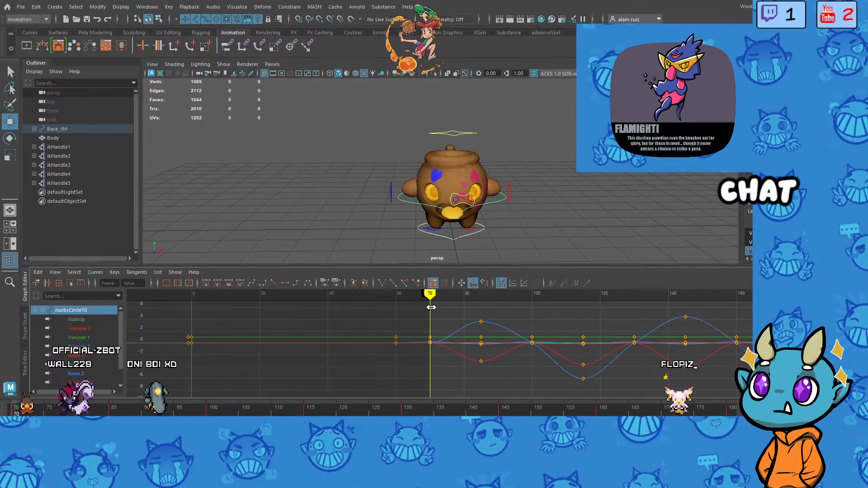
{"action": "left_click_drag", "start_coordinate": [431, 307], "coordinate": [481, 310]}
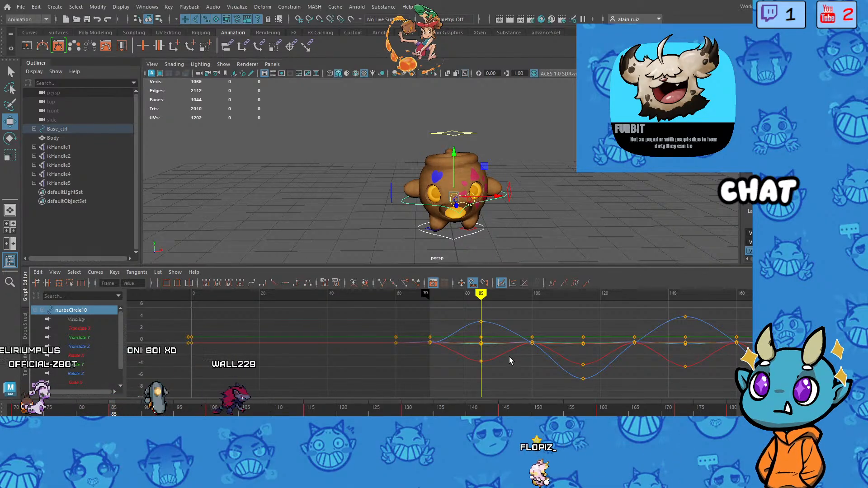
{"action": "mouse_move", "coordinate": [480, 296]}
{"action": "left_mouse_down"}
{"action": "mouse_move", "coordinate": [451, 294]}
{"action": "mouse_move", "coordinate": [583, 302]}
{"action": "left_mouse_up"}
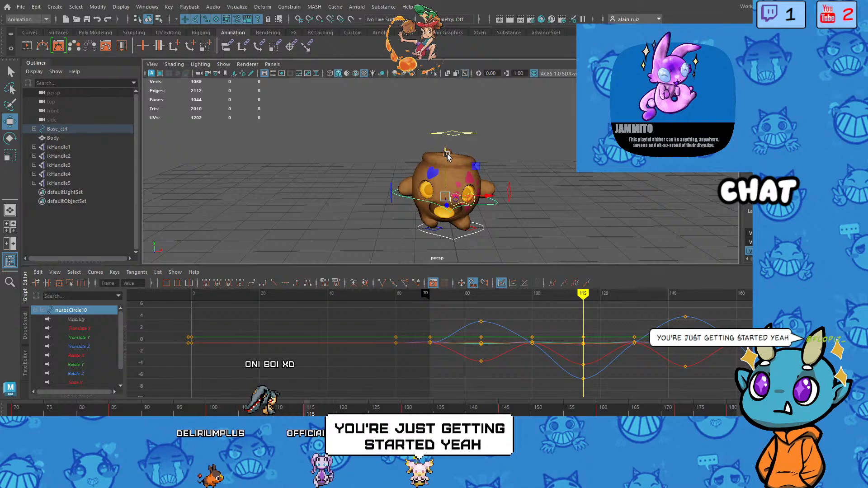
{"action": "mouse_move", "coordinate": [582, 295]}
{"action": "left_mouse_down"}
{"action": "mouse_move", "coordinate": [682, 293]}
{"action": "mouse_move", "coordinate": [685, 311]}
{"action": "left_mouse_up"}
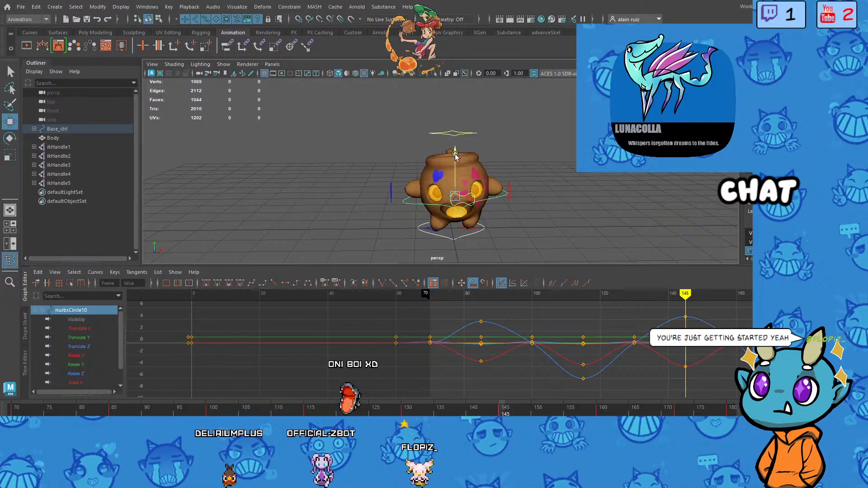
{"action": "left_click_drag", "start_coordinate": [686, 295], "coordinate": [783, 294]}
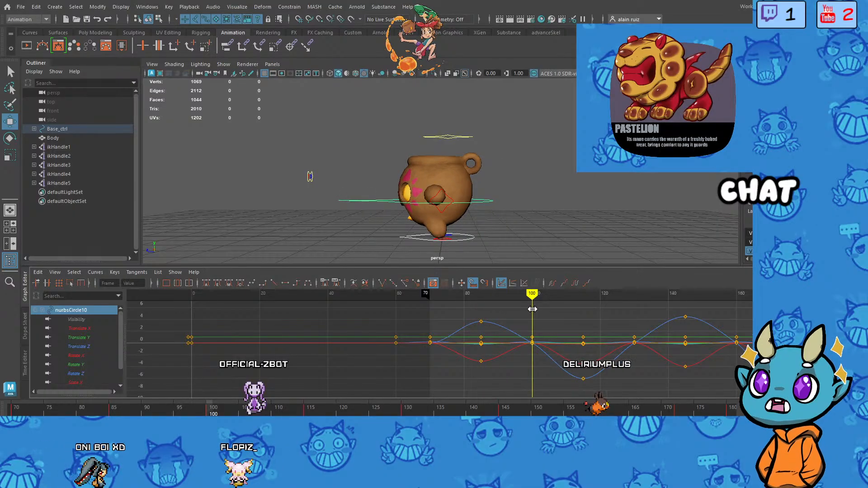
Step: From the side view, move the body control slightly backward along Z at frames 100, 70 and 180
{"action": "scroll", "coordinate": [576, 324], "scroll_direction": "down", "scroll_amount": 3}
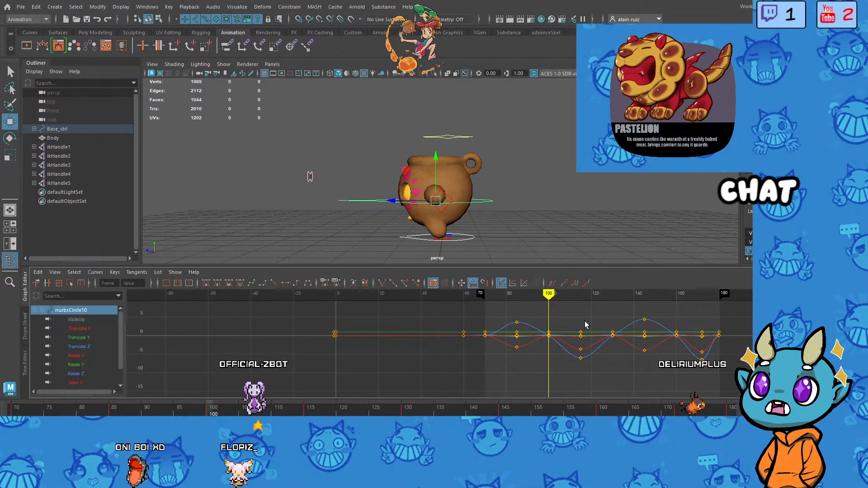
{"action": "middle_click_drag", "start_coordinate": [587, 318], "coordinate": [568, 336], "text": "alt"}
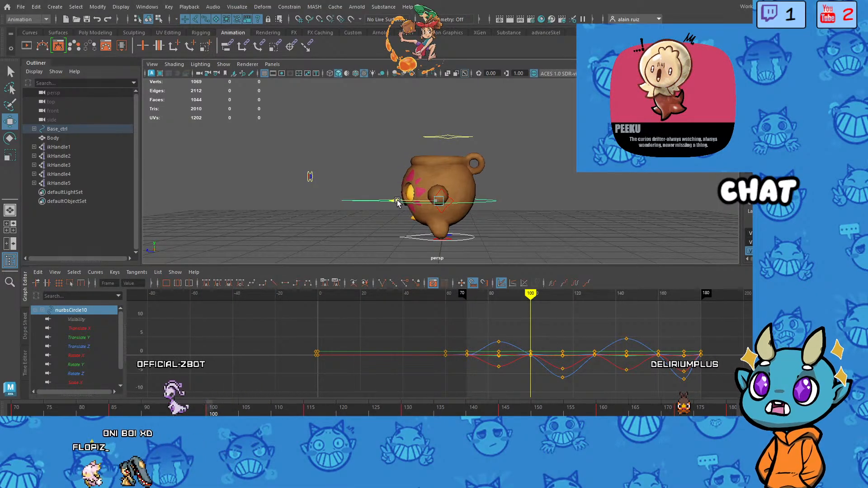
{"action": "left_click_drag", "start_coordinate": [394, 202], "coordinate": [399, 203]}
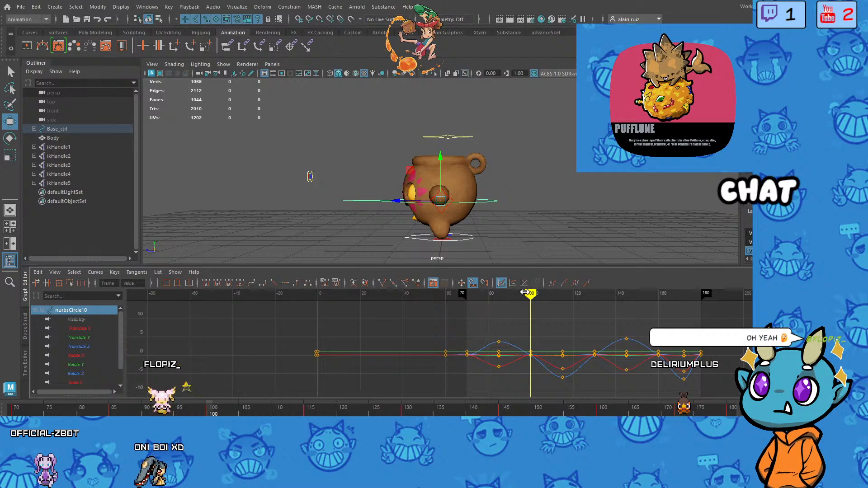
{"action": "left_click_drag", "start_coordinate": [530, 295], "coordinate": [462, 299]}
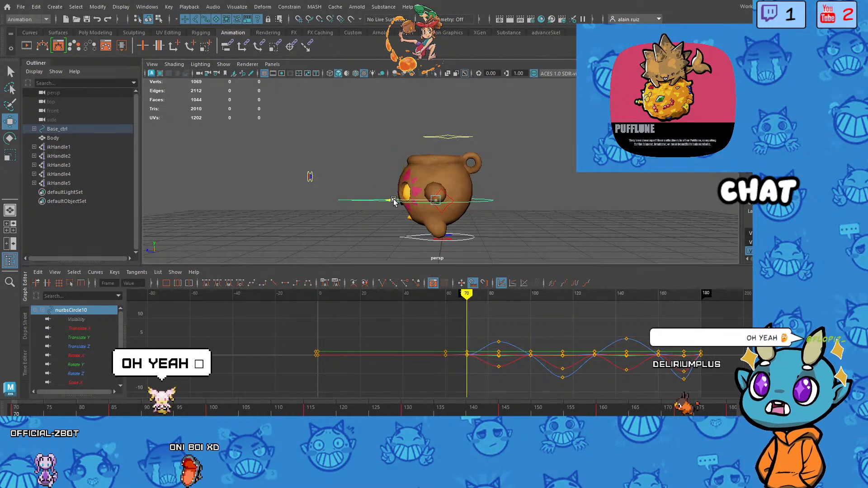
{"action": "left_click_drag", "start_coordinate": [396, 200], "coordinate": [398, 201]}
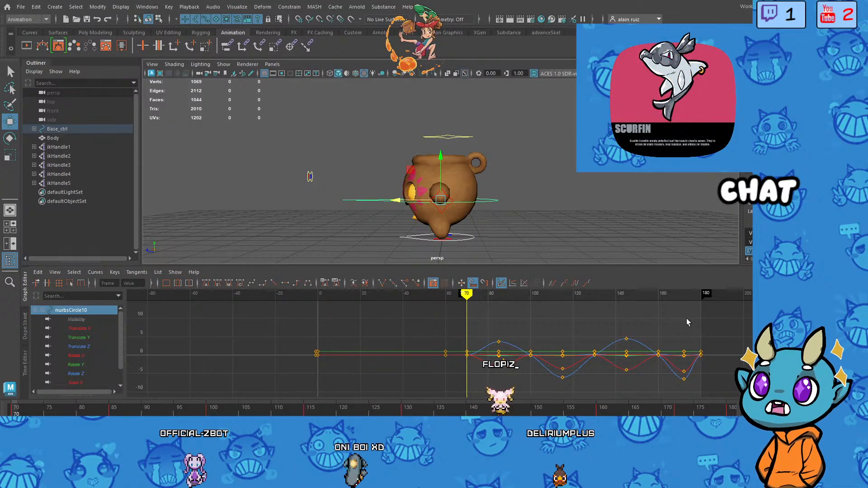
{"action": "mouse_move", "coordinate": [467, 295]}
{"action": "left_mouse_down"}
{"action": "mouse_move", "coordinate": [629, 294]}
{"action": "mouse_move", "coordinate": [704, 328]}
{"action": "left_mouse_up"}
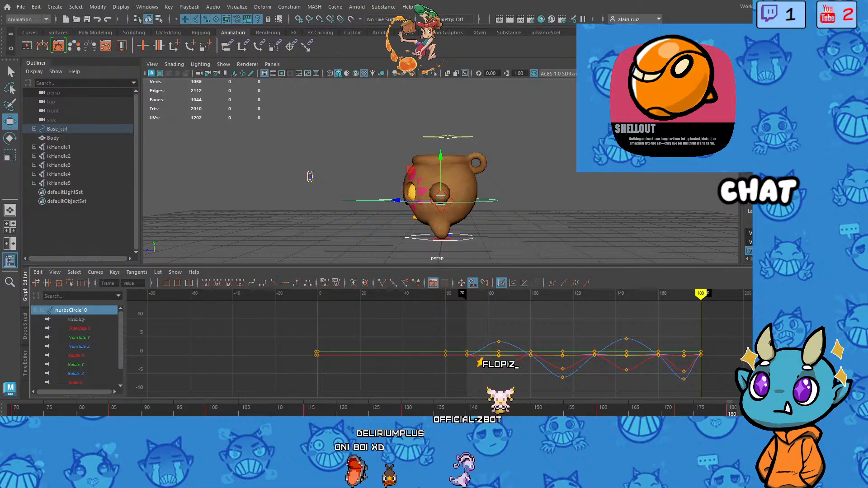
Step: Move the body control a little farther back along Z at frame 100, and shift it backward at frames 130 and 160
{"action": "mouse_move", "coordinate": [702, 299]}
{"action": "left_mouse_down"}
{"action": "mouse_move", "coordinate": [467, 306]}
{"action": "mouse_move", "coordinate": [531, 312]}
{"action": "left_mouse_up"}
{"action": "left_click", "coordinate": [435, 200]}
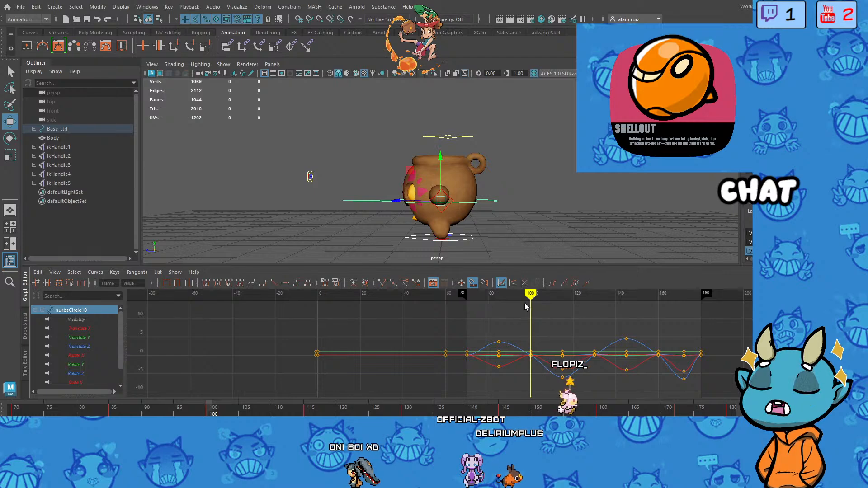
{"action": "left_click_drag", "start_coordinate": [400, 200], "coordinate": [402, 202]}
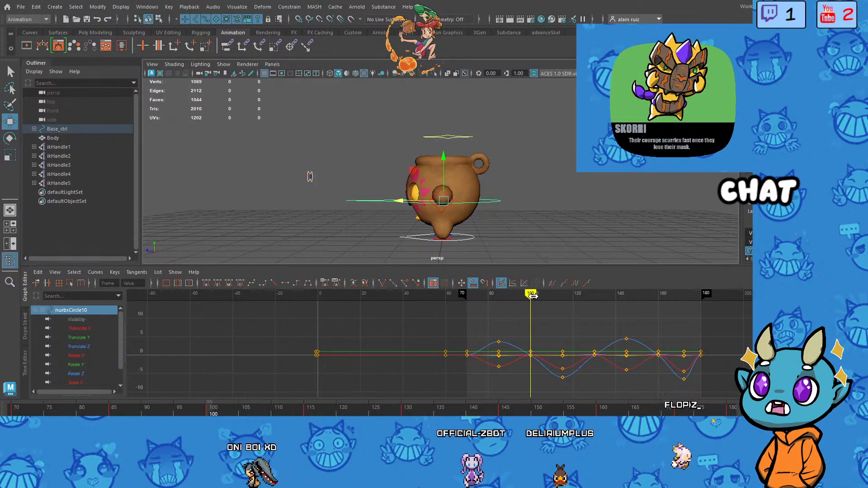
{"action": "left_click_drag", "start_coordinate": [531, 305], "coordinate": [590, 305]}
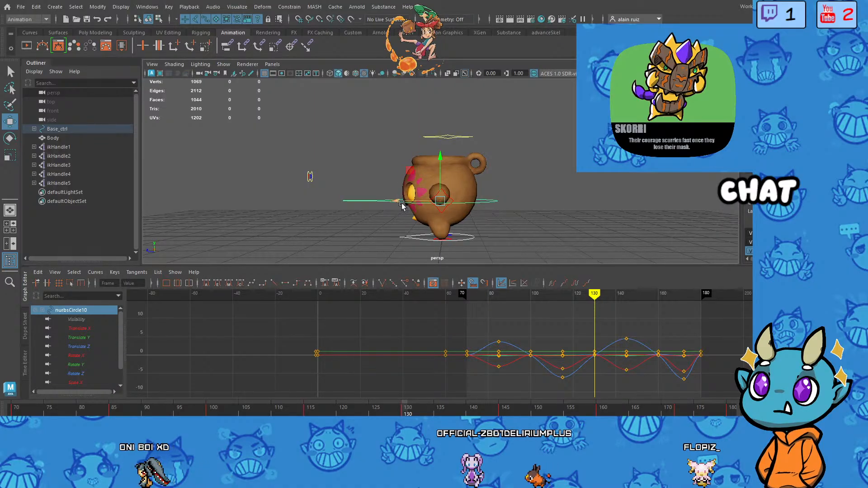
{"action": "left_click_drag", "start_coordinate": [596, 296], "coordinate": [658, 296]}
{"action": "left_click_drag", "start_coordinate": [391, 203], "coordinate": [397, 204]}
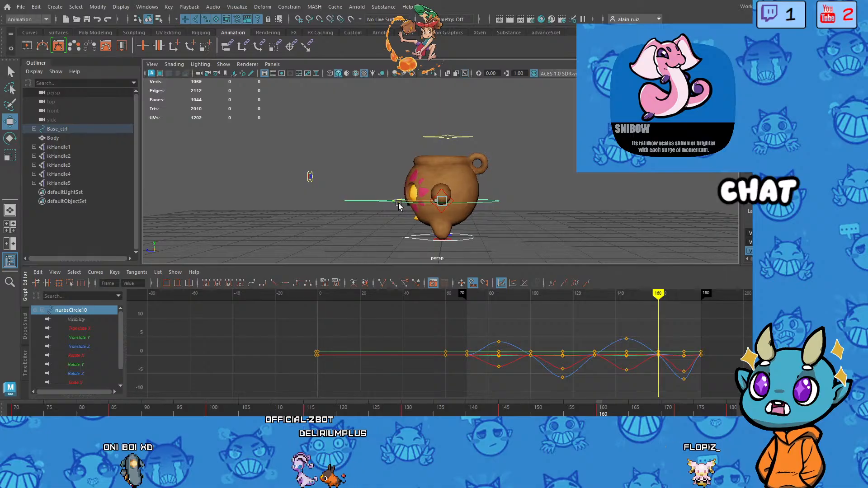
Step: Play back the pot character's sway from frame 70 in a closer, front-angled view
{"action": "left_click_drag", "start_coordinate": [658, 296], "coordinate": [702, 303]}
{"action": "left_click_drag", "start_coordinate": [603, 298], "coordinate": [629, 305]}
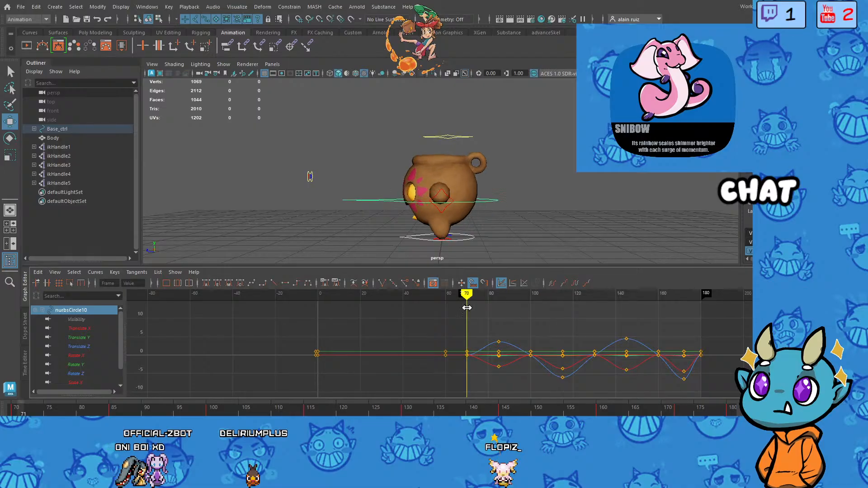
{"action": "left_click_drag", "start_coordinate": [467, 308], "coordinate": [466, 307]}
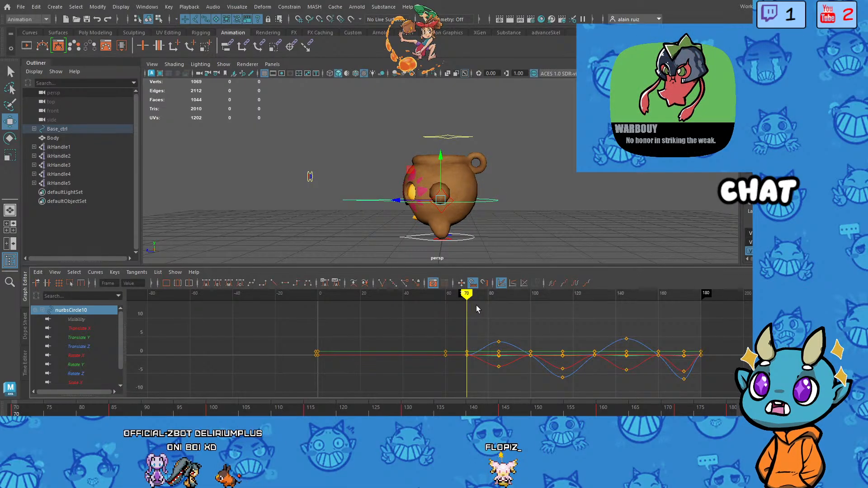
{"action": "left_click_drag", "start_coordinate": [488, 231], "coordinate": [533, 235], "text": "alt"}
{"action": "right_click_drag", "start_coordinate": [533, 235], "coordinate": [541, 251], "text": "alt"}
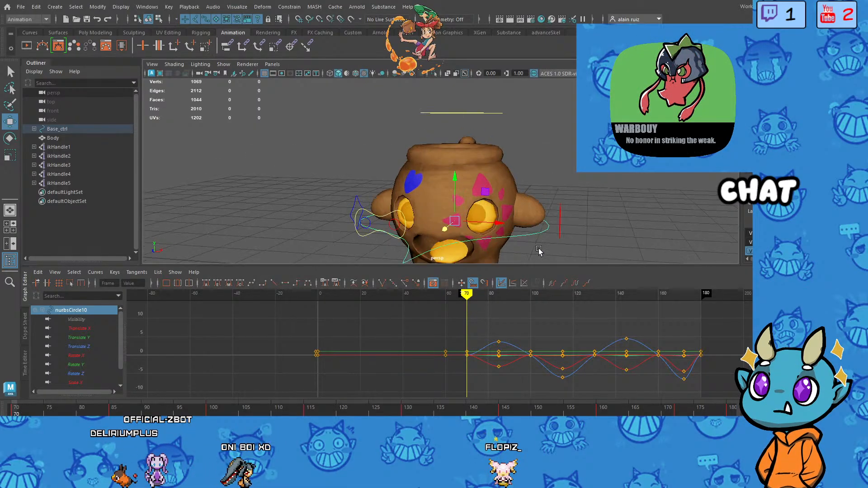
{"action": "middle_click_drag", "start_coordinate": [541, 252], "coordinate": [530, 211], "text": "alt"}
{"action": "left_click_drag", "start_coordinate": [530, 212], "coordinate": [514, 213], "text": "alt"}
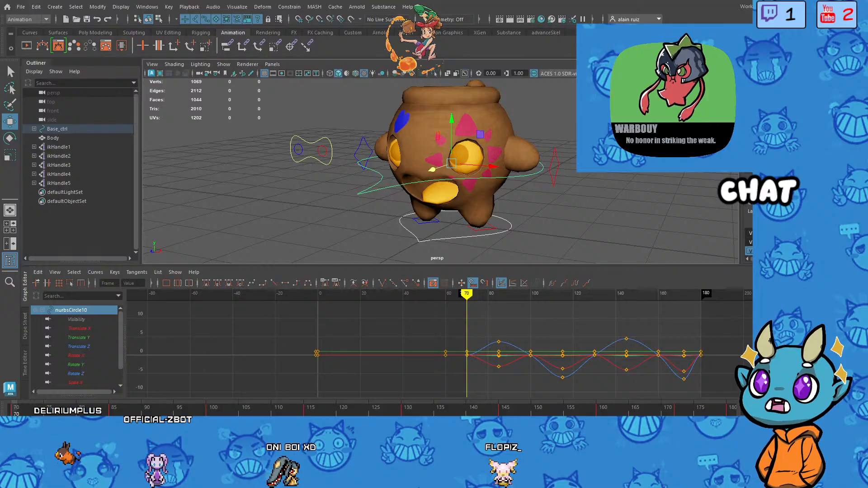
{"action": "key", "text": "alt+v"}
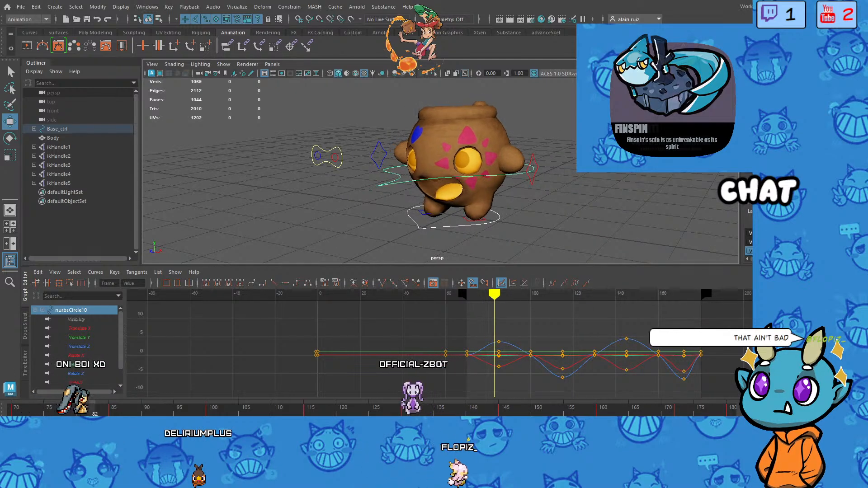
{"action": "key", "text": "alt+v"}
Step: Adjust the rotation keys of the body control nurbsCircle10 at frames 85, 115 and 172 for a stronger sway
{"action": "left_click", "coordinate": [503, 295]}
{"action": "mouse_move", "coordinate": [502, 295]}
{"action": "left_mouse_down"}
{"action": "mouse_move", "coordinate": [484, 297]}
{"action": "mouse_move", "coordinate": [496, 299]}
{"action": "left_mouse_up"}
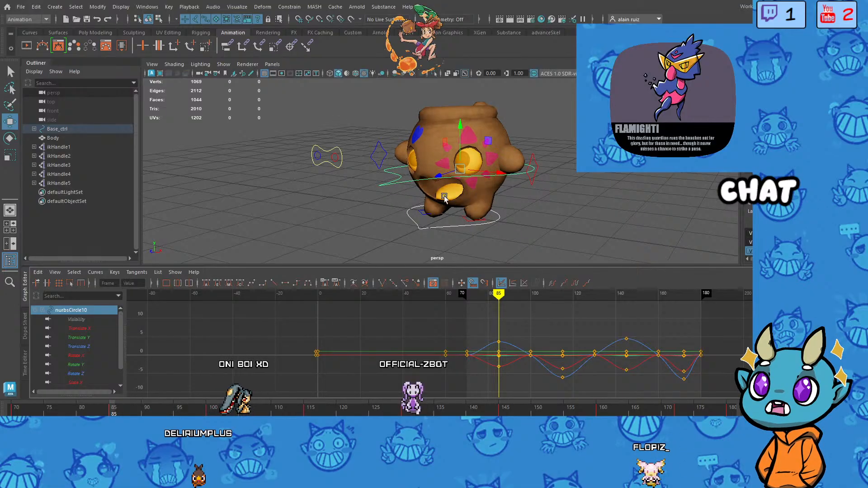
{"action": "key", "text": "e"}
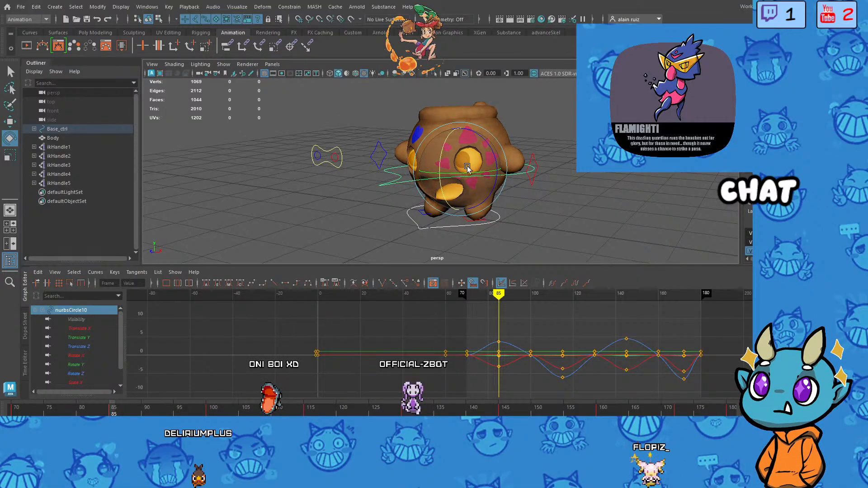
{"action": "left_click_drag", "start_coordinate": [468, 166], "coordinate": [469, 159]}
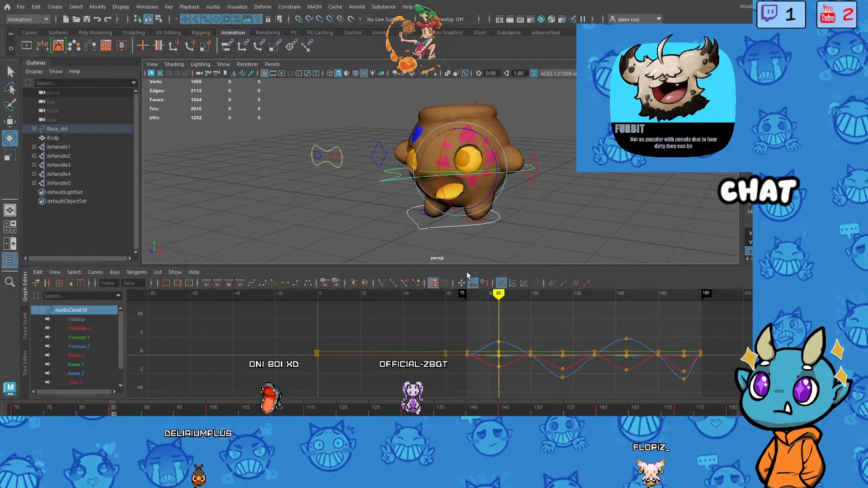
{"action": "mouse_move", "coordinate": [500, 297]}
{"action": "left_mouse_down"}
{"action": "mouse_move", "coordinate": [469, 297]}
{"action": "mouse_move", "coordinate": [564, 307]}
{"action": "mouse_move", "coordinate": [562, 297]}
{"action": "left_mouse_up"}
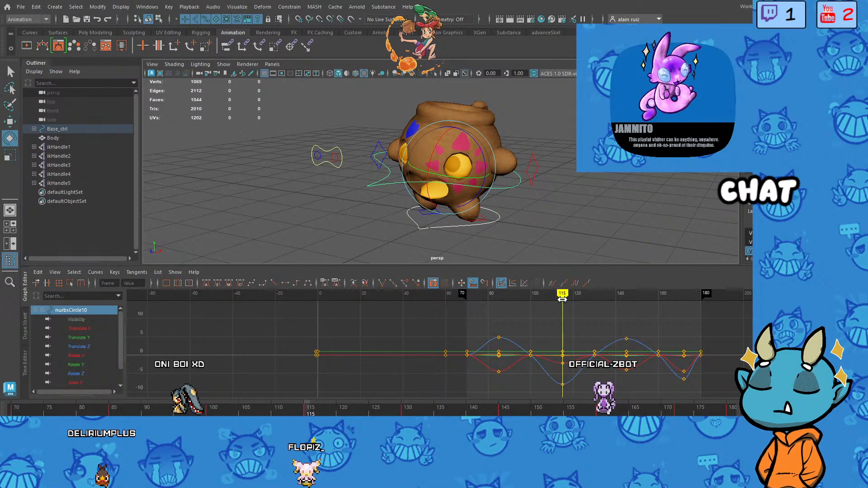
{"action": "left_click_drag", "start_coordinate": [562, 299], "coordinate": [626, 303]}
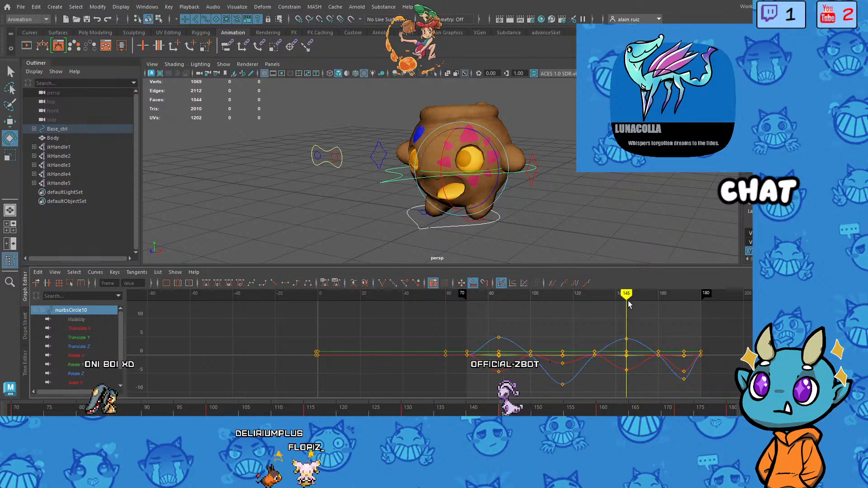
{"action": "left_click_drag", "start_coordinate": [626, 310], "coordinate": [683, 310]}
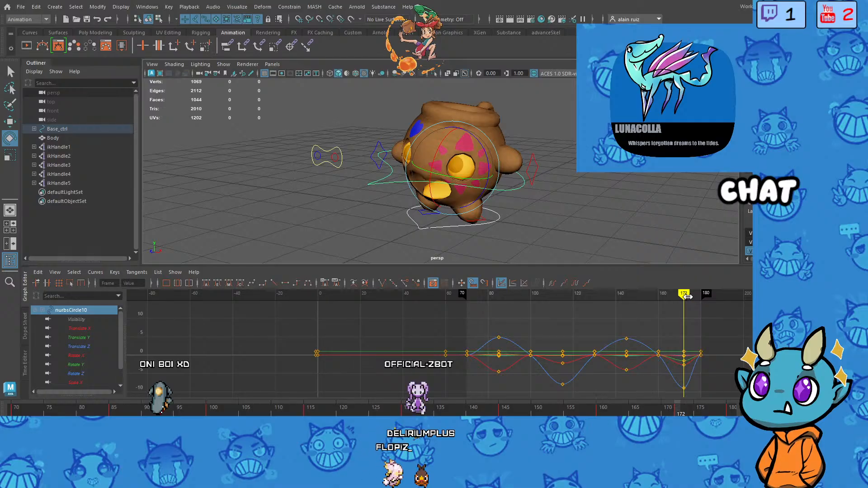
Step: Review the sway playback from frame 70, viewing the pot from above and from the front
{"action": "left_click_drag", "start_coordinate": [687, 296], "coordinate": [465, 303]}
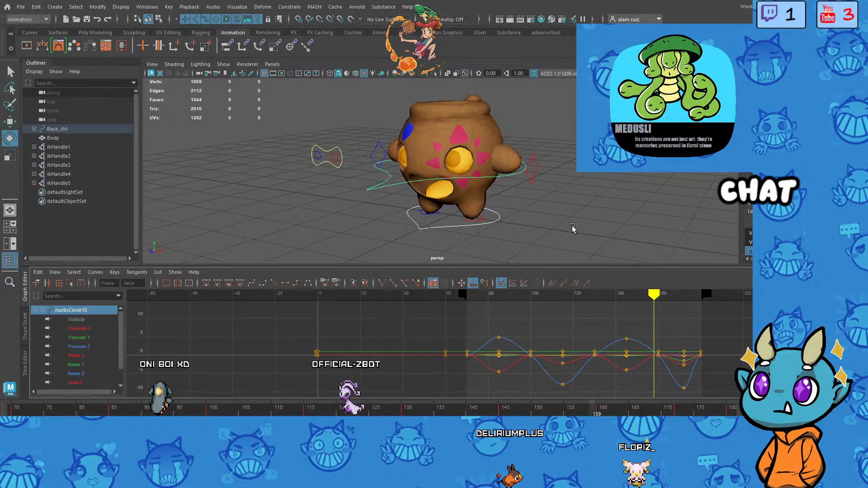
{"action": "left_click_drag", "start_coordinate": [581, 205], "coordinate": [483, 251], "text": "alt"}
{"action": "scroll", "coordinate": [569, 212], "scroll_direction": "down", "scroll_amount": 3}
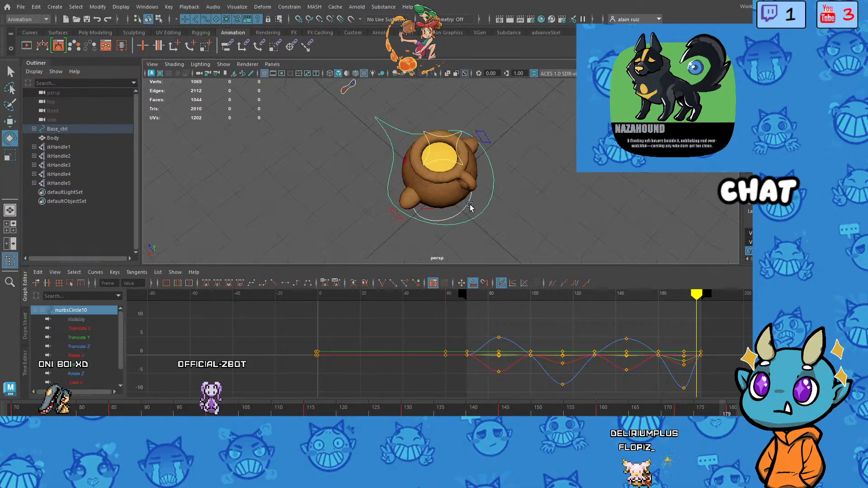
{"action": "left_click_drag", "start_coordinate": [470, 206], "coordinate": [485, 198], "text": "alt"}
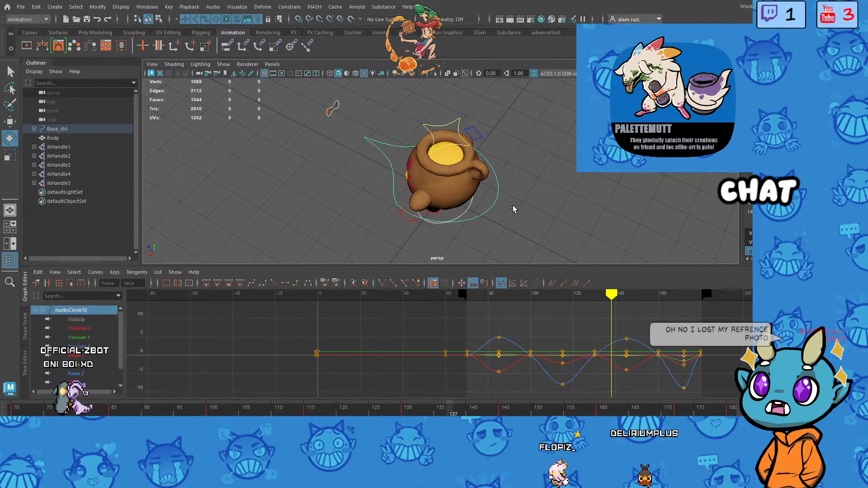
{"action": "left_click_drag", "start_coordinate": [514, 208], "coordinate": [607, 192], "text": "alt"}
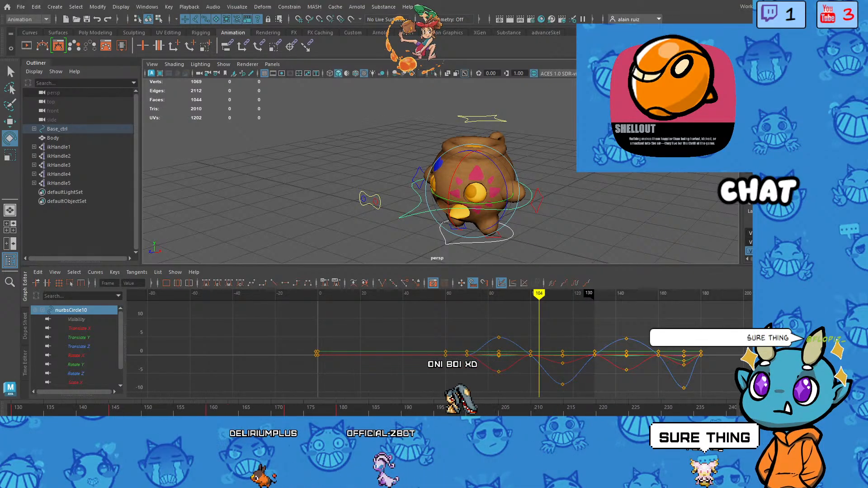
Step: Set a key on the body control nurbsCircle10 at frame 190 to hold its pose
{"action": "left_click", "coordinate": [408, 407]}
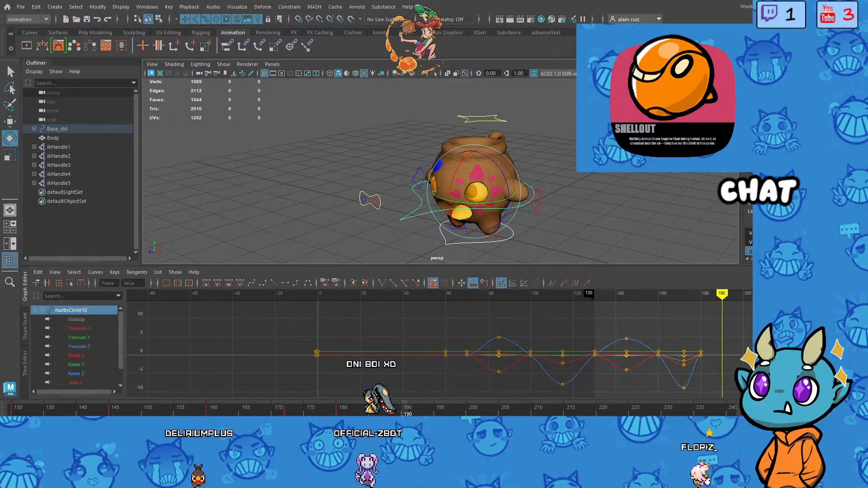
{"action": "left_click", "coordinate": [391, 372]}
{"action": "key", "text": "s"}
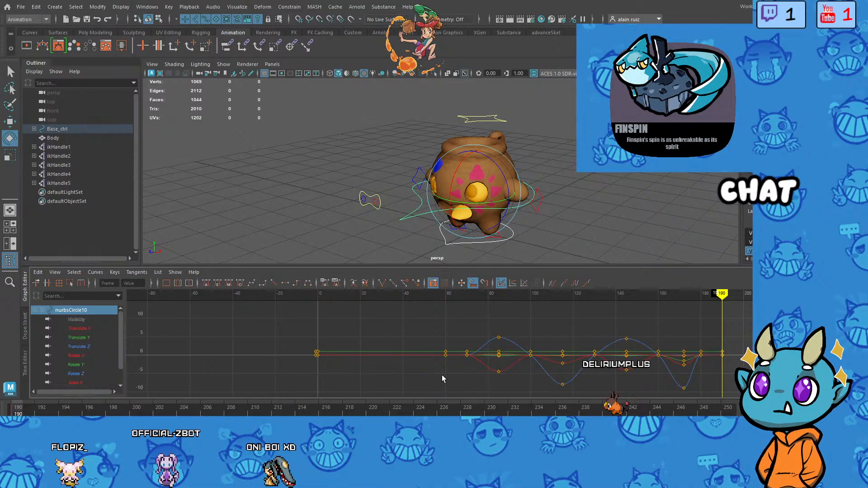
Step: Set a matching key on the body control at frame 250
{"action": "middle_click_drag", "start_coordinate": [444, 375], "coordinate": [230, 372], "text": "alt"}
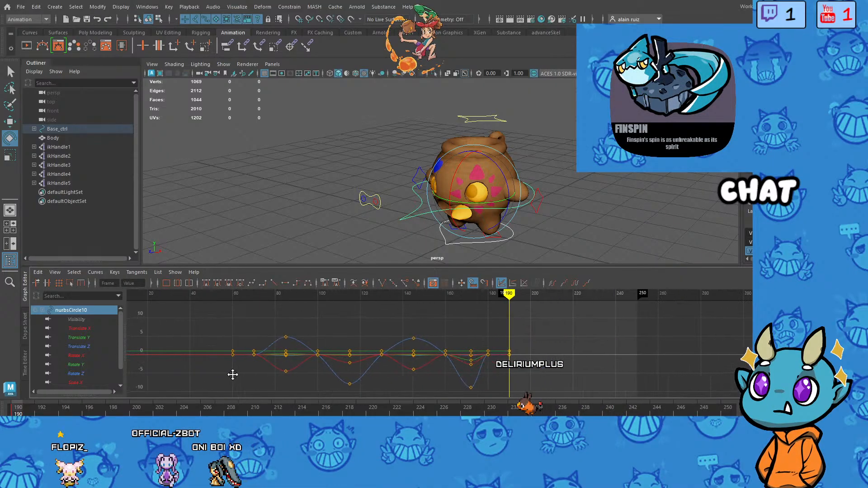
{"action": "middle_click_drag", "start_coordinate": [515, 368], "coordinate": [365, 372], "text": "alt"}
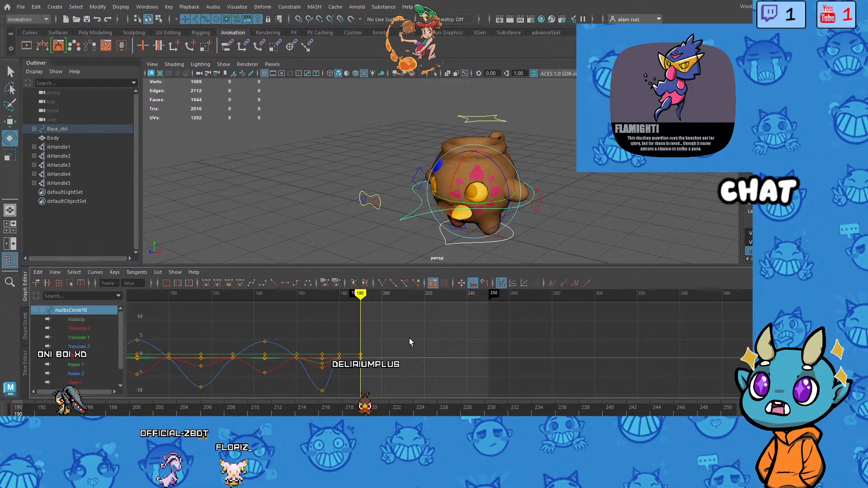
{"action": "left_click_drag", "start_coordinate": [368, 306], "coordinate": [452, 327]}
{"action": "scroll", "coordinate": [444, 338], "scroll_direction": "up", "scroll_amount": 3}
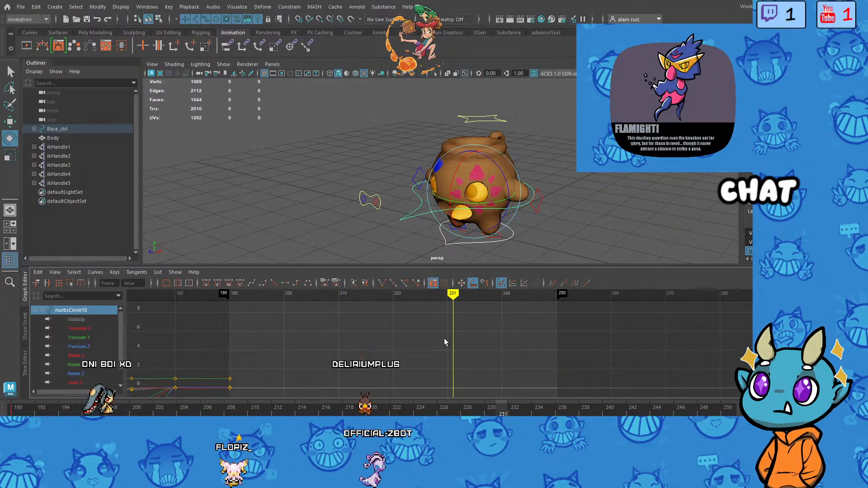
{"action": "scroll", "coordinate": [421, 352], "scroll_direction": "down", "scroll_amount": 3}
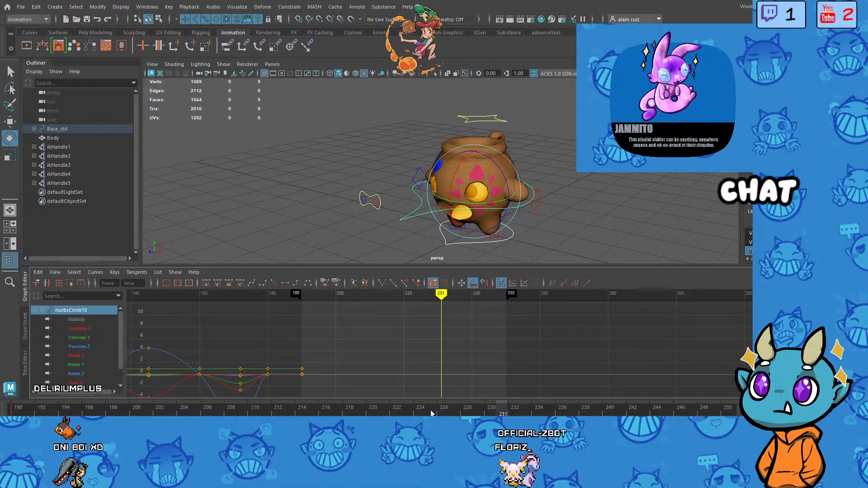
{"action": "mouse_move", "coordinate": [502, 409]}
{"action": "left_mouse_down"}
{"action": "mouse_move", "coordinate": [13, 409]}
{"action": "mouse_move", "coordinate": [716, 409]}
{"action": "left_mouse_up"}
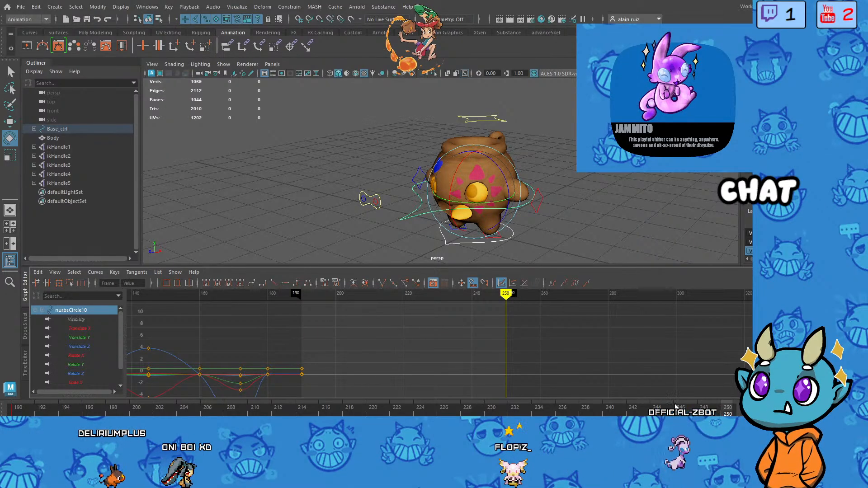
{"action": "key", "text": "s"}
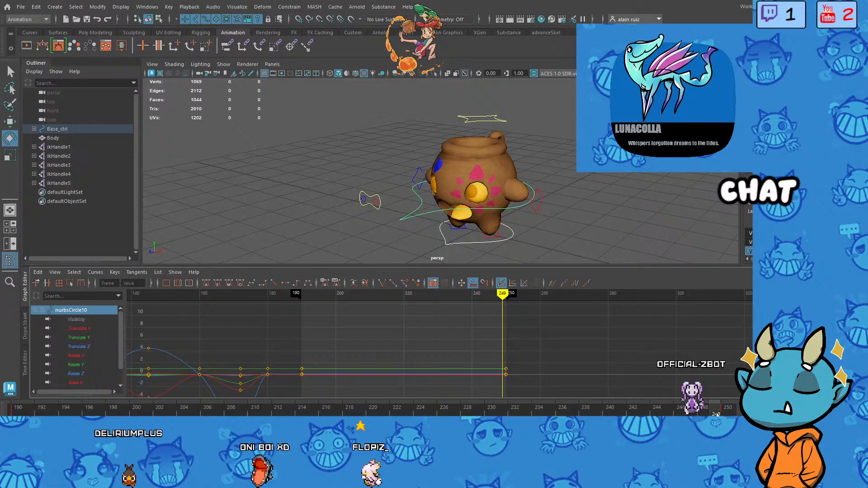
Step: Set a key on the body control at frame 220, midway through the new section
{"action": "left_click_drag", "start_coordinate": [226, 408], "coordinate": [265, 408]}
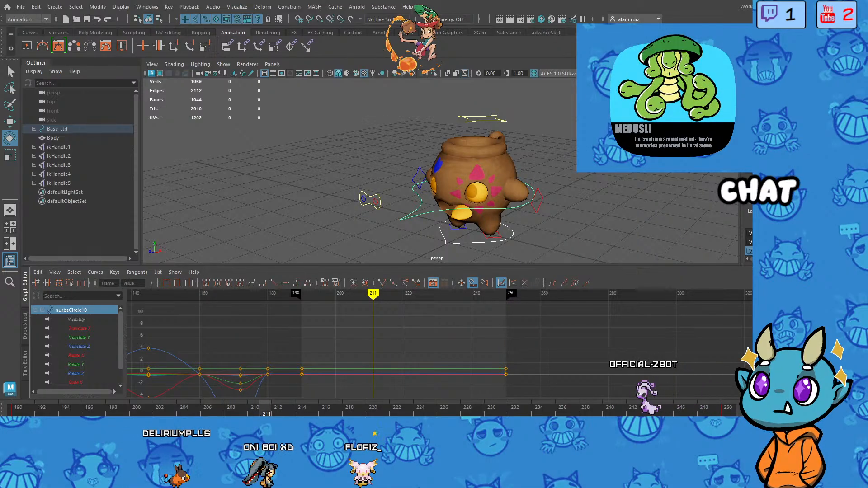
{"action": "mouse_move", "coordinate": [266, 407]}
{"action": "left_mouse_down"}
{"action": "mouse_move", "coordinate": [17, 408]}
{"action": "mouse_move", "coordinate": [195, 408]}
{"action": "mouse_move", "coordinate": [17, 408]}
{"action": "mouse_move", "coordinate": [41, 408]}
{"action": "left_mouse_up"}
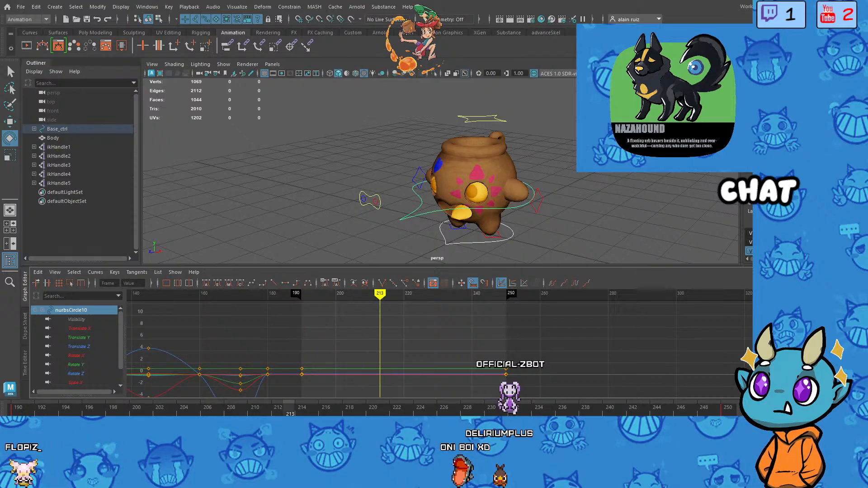
{"action": "left_click_drag", "start_coordinate": [349, 407], "coordinate": [373, 407]}
{"action": "key", "text": "s"}
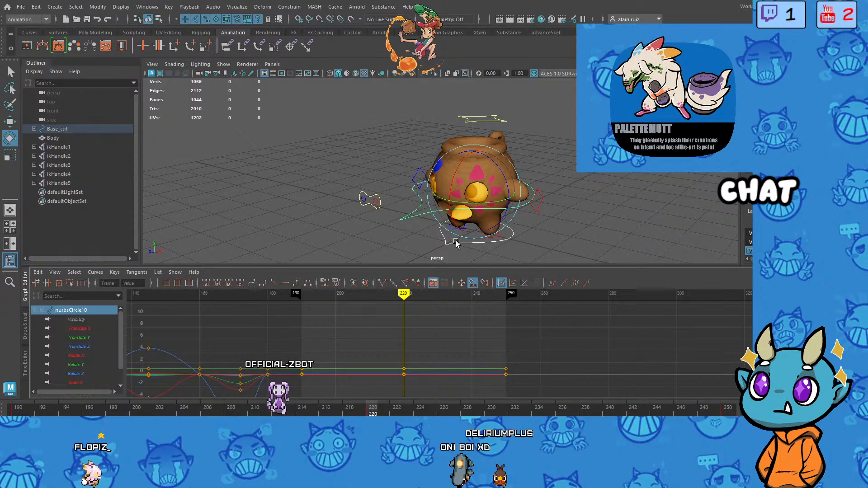
Step: Select the nearer foot's control, nurbsCircle11, and key it at frame 190
{"action": "scroll", "coordinate": [516, 237], "scroll_direction": "up", "scroll_amount": 3}
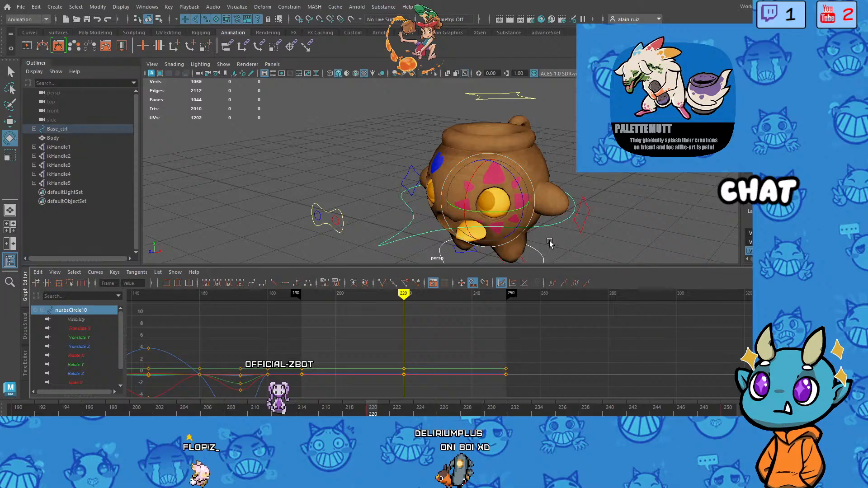
{"action": "middle_click_drag", "start_coordinate": [550, 243], "coordinate": [542, 184], "text": "alt"}
{"action": "scroll", "coordinate": [520, 208], "scroll_direction": "up", "scroll_amount": 3}
{"action": "middle_click_drag", "start_coordinate": [517, 219], "coordinate": [498, 225], "text": "alt"}
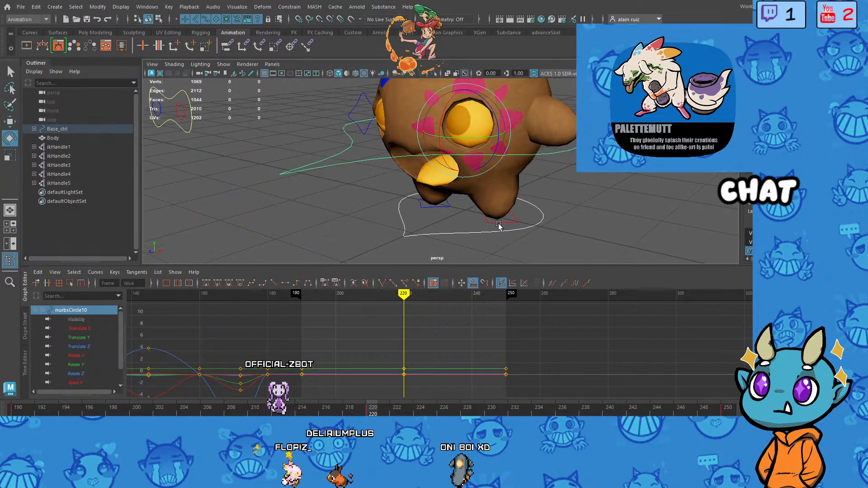
{"action": "left_click", "coordinate": [498, 224]}
{"action": "left_click", "coordinate": [500, 226]}
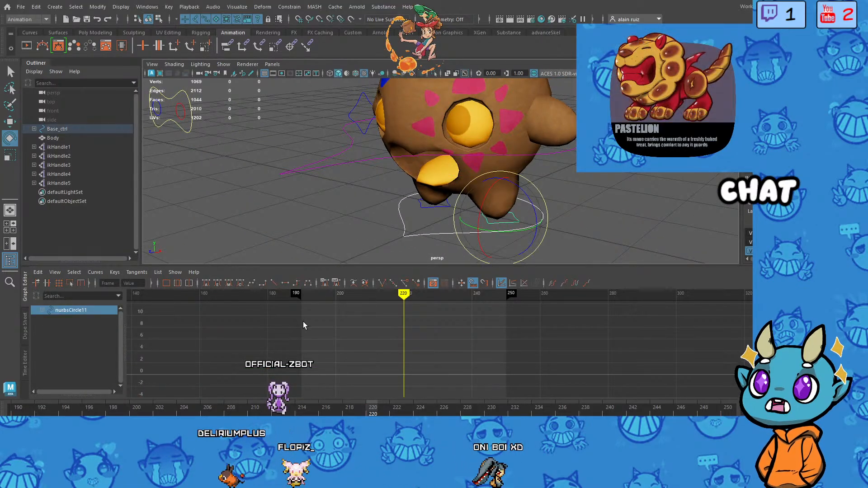
{"action": "mouse_move", "coordinate": [404, 295]}
{"action": "left_mouse_down"}
{"action": "mouse_move", "coordinate": [2, 334]}
{"action": "mouse_move", "coordinate": [288, 335]}
{"action": "left_mouse_up"}
{"action": "left_click", "coordinate": [20, 413]}
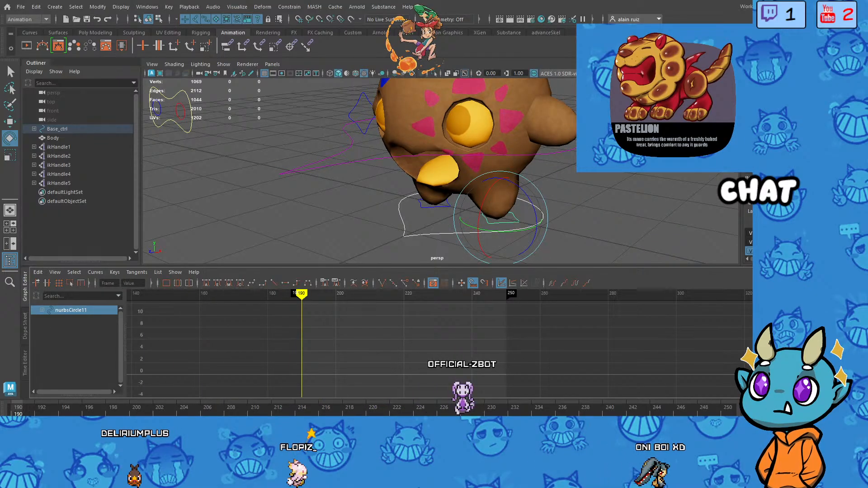
{"action": "key", "text": "s"}
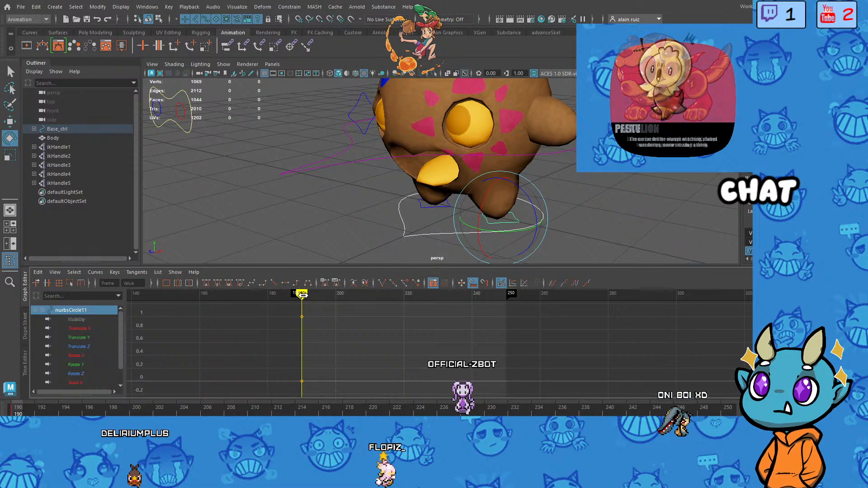
Step: Try moving the nearer foot's control, nurbsCircle11, along its depth axis at frame 190, and clear the selection
{"action": "mouse_move", "coordinate": [303, 295]}
{"action": "left_mouse_down"}
{"action": "mouse_move", "coordinate": [378, 311]}
{"action": "mouse_move", "coordinate": [366, 323]}
{"action": "mouse_move", "coordinate": [302, 331]}
{"action": "left_mouse_up"}
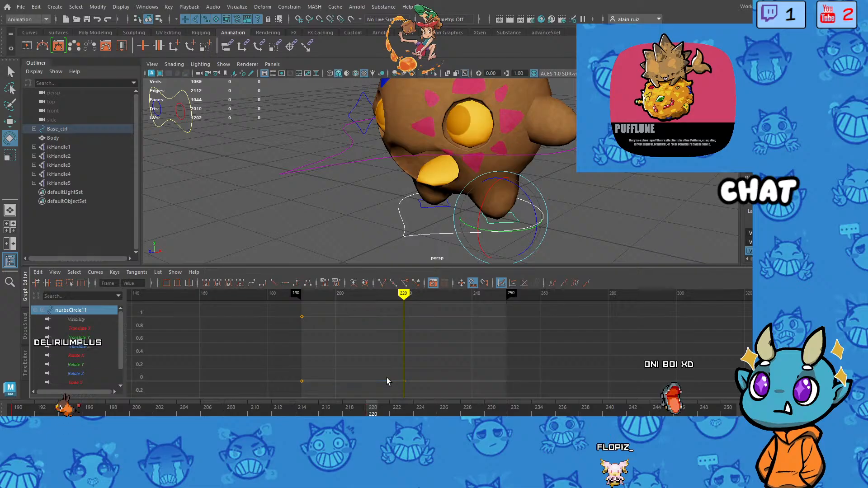
{"action": "left_click", "coordinate": [18, 412]}
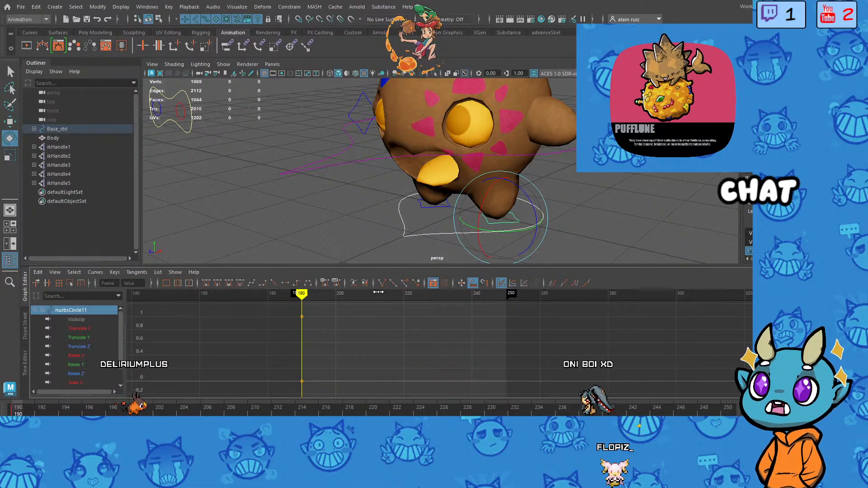
{"action": "key", "text": "w"}
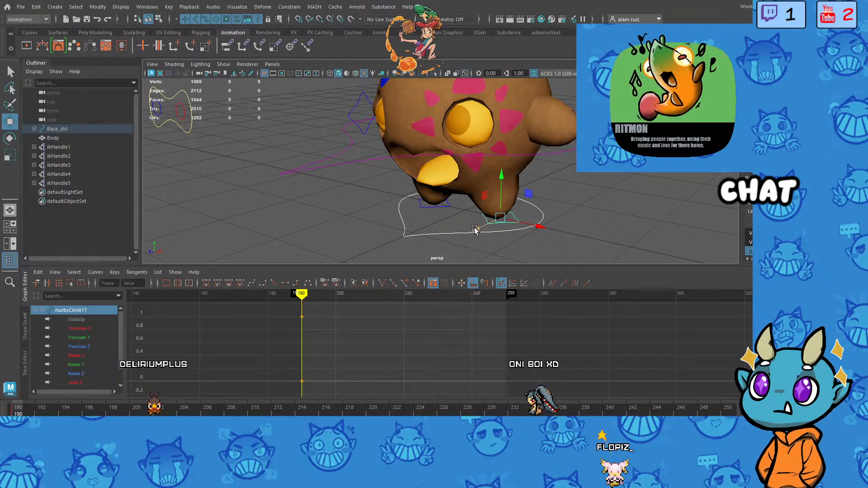
{"action": "left_click_drag", "start_coordinate": [468, 232], "coordinate": [497, 239]}
{"action": "scroll", "coordinate": [494, 234], "scroll_direction": "down", "scroll_amount": 5}
{"action": "scroll", "coordinate": [494, 233], "scroll_direction": "up", "scroll_amount": 10}
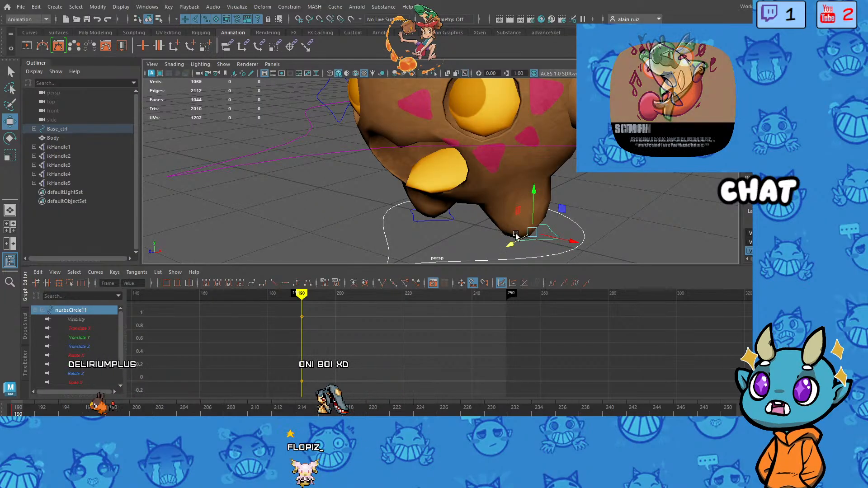
{"action": "scroll", "coordinate": [497, 239], "scroll_direction": "down", "scroll_amount": 3}
{"action": "left_click", "coordinate": [550, 228]}
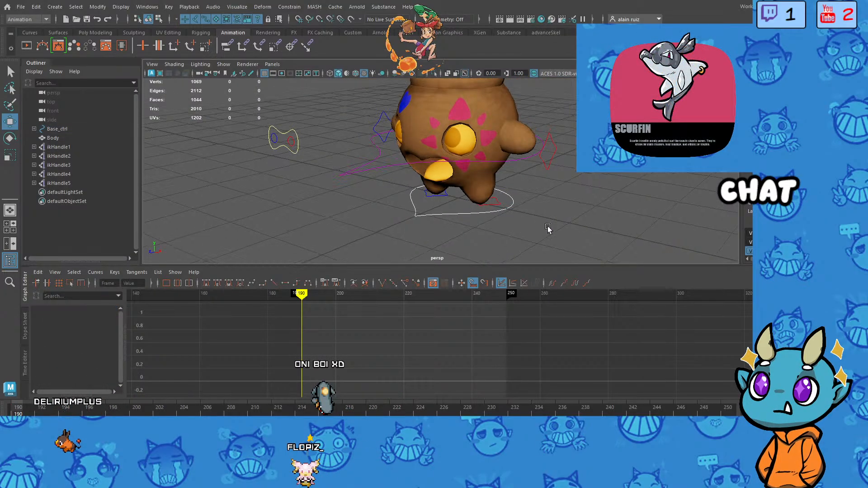
Step: Compare both foot controls, move nurbsCircle11 forward at frame 190, and set a key on it
{"action": "left_click_drag", "start_coordinate": [547, 228], "coordinate": [458, 211], "text": "alt"}
{"action": "left_click", "coordinate": [417, 185]}
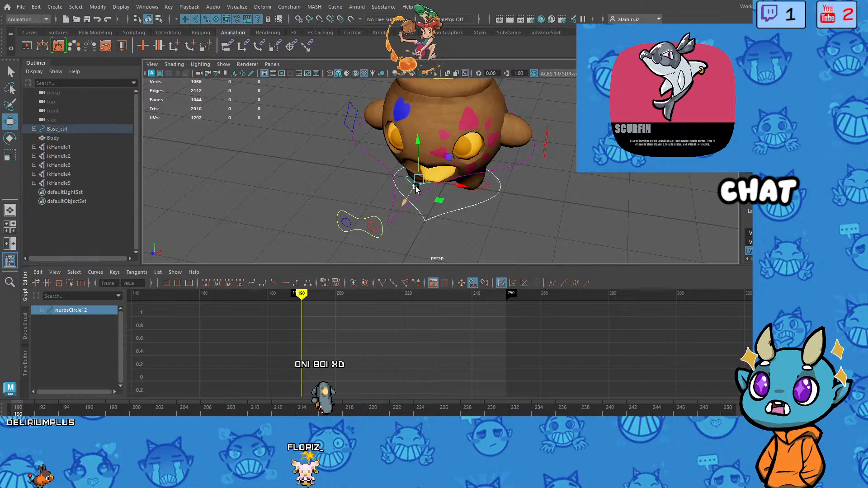
{"action": "mouse_move", "coordinate": [394, 219]}
{"action": "left_mouse_down", "text": "alt"}
{"action": "mouse_move", "coordinate": [405, 204]}
{"action": "mouse_move", "coordinate": [433, 207]}
{"action": "left_mouse_up", "text": "alt"}
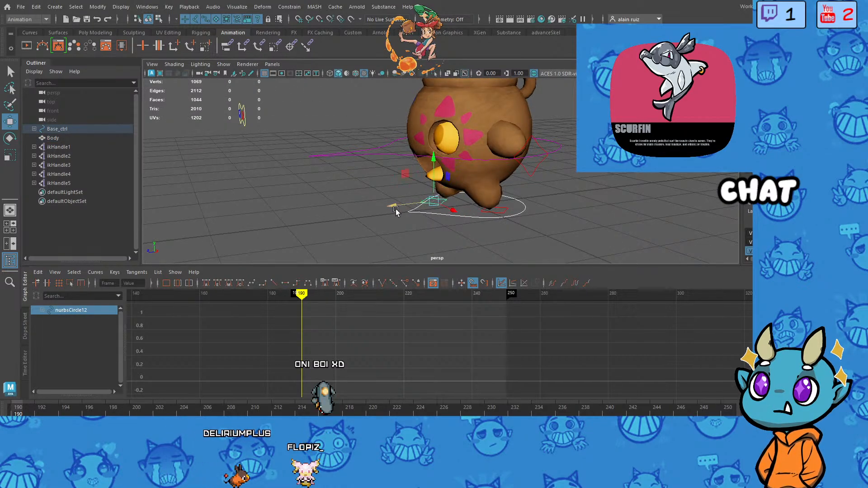
{"action": "left_click", "coordinate": [482, 211]}
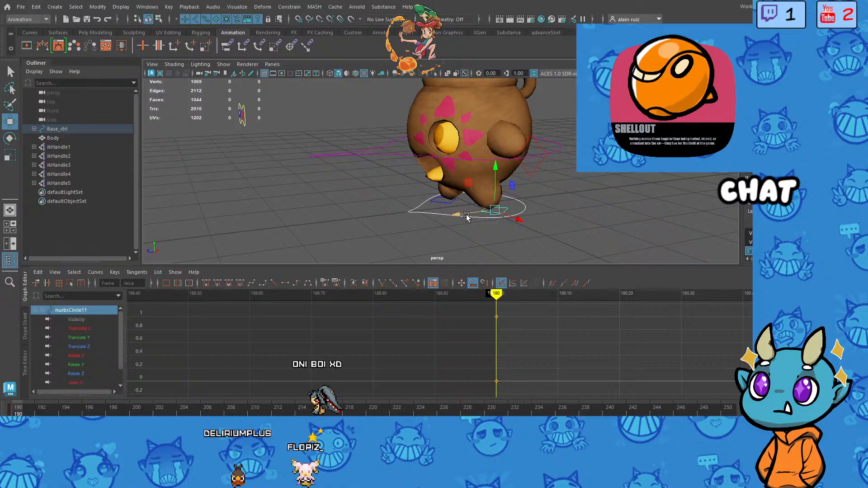
{"action": "mouse_move", "coordinate": [466, 216]}
{"action": "left_mouse_down"}
{"action": "mouse_move", "coordinate": [408, 220]}
{"action": "mouse_move", "coordinate": [452, 218]}
{"action": "left_mouse_up"}
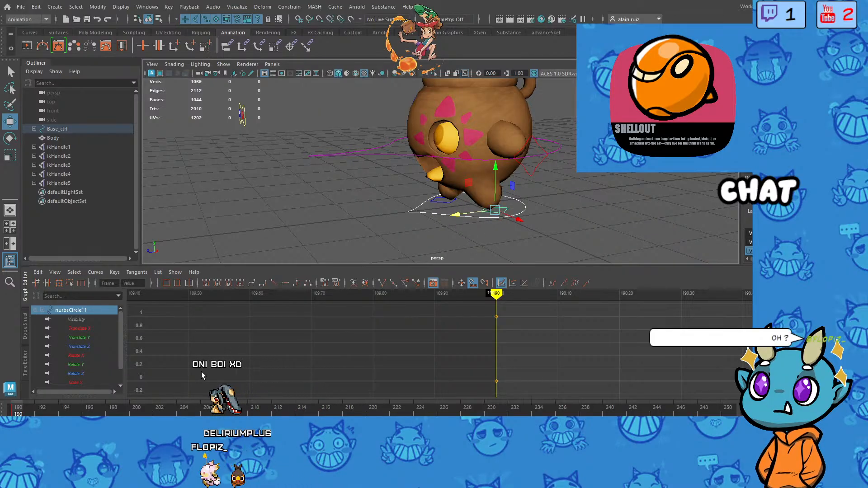
{"action": "left_click_drag", "start_coordinate": [452, 241], "coordinate": [376, 206], "text": "alt"}
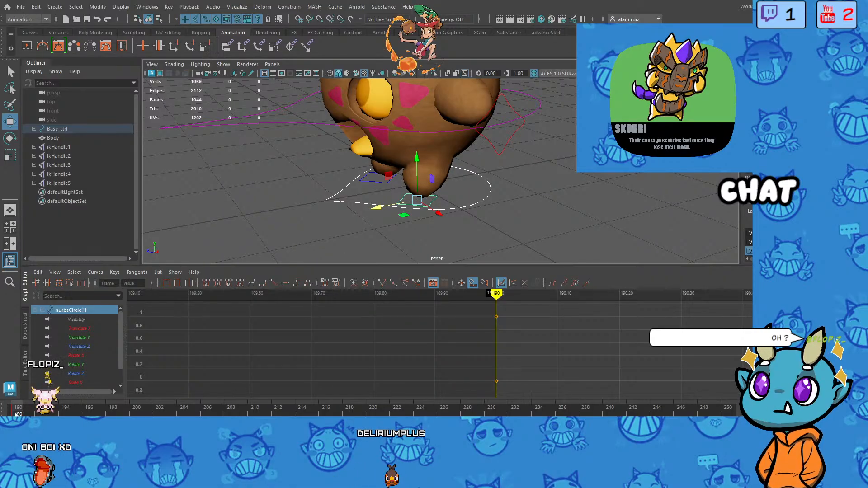
{"action": "key", "text": "s"}
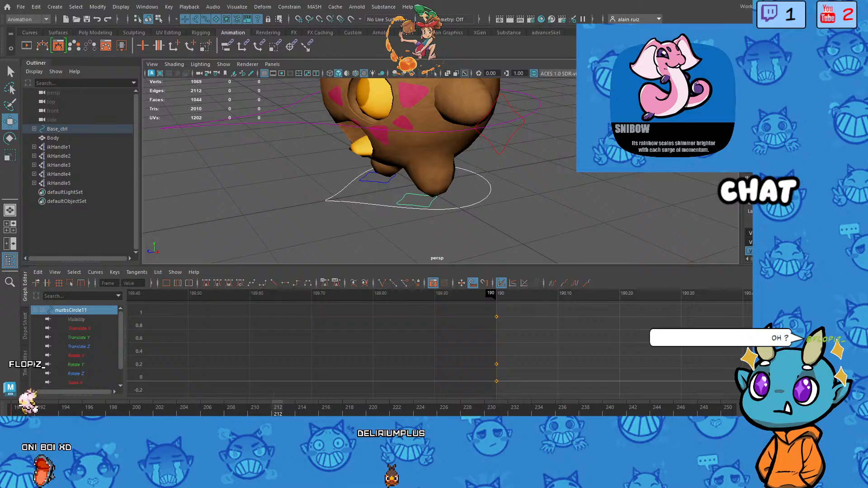
Step: Return to frame 190, nudge the nearer foot's control slightly backward, and deselect it
{"action": "left_click", "coordinate": [16, 410]}
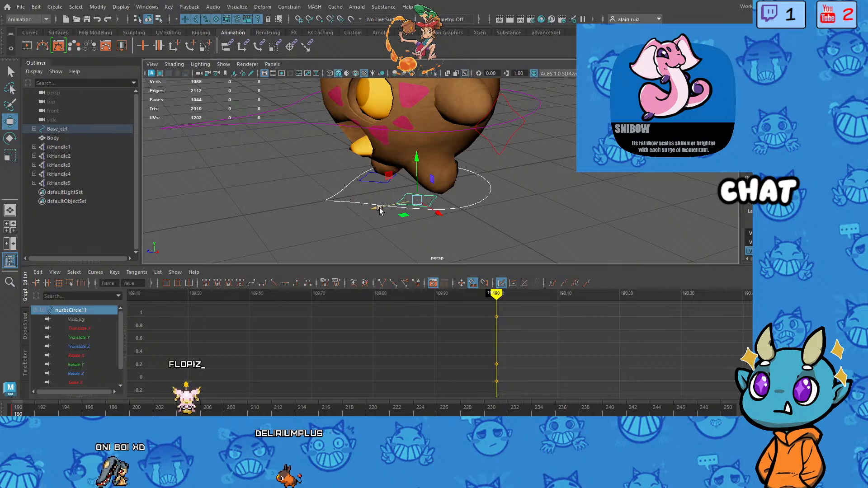
{"action": "mouse_move", "coordinate": [380, 209]}
{"action": "left_mouse_down"}
{"action": "mouse_move", "coordinate": [421, 203]}
{"action": "mouse_move", "coordinate": [383, 211]}
{"action": "left_mouse_up"}
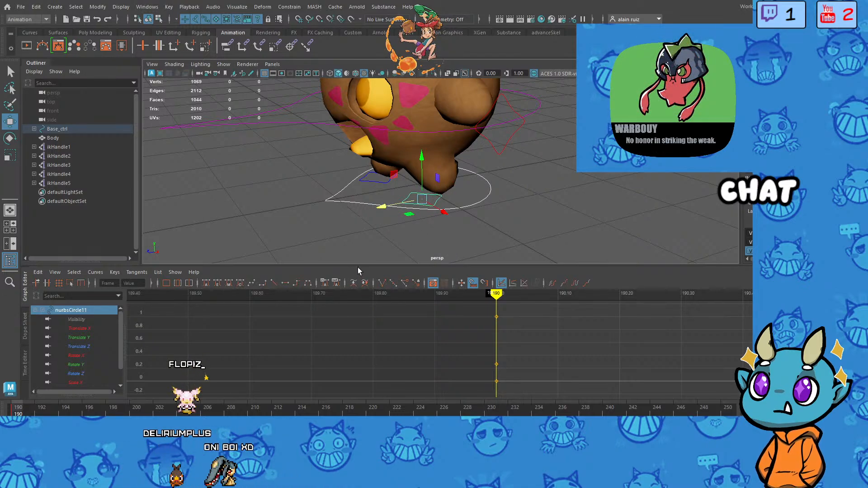
{"action": "left_click", "coordinate": [451, 250]}
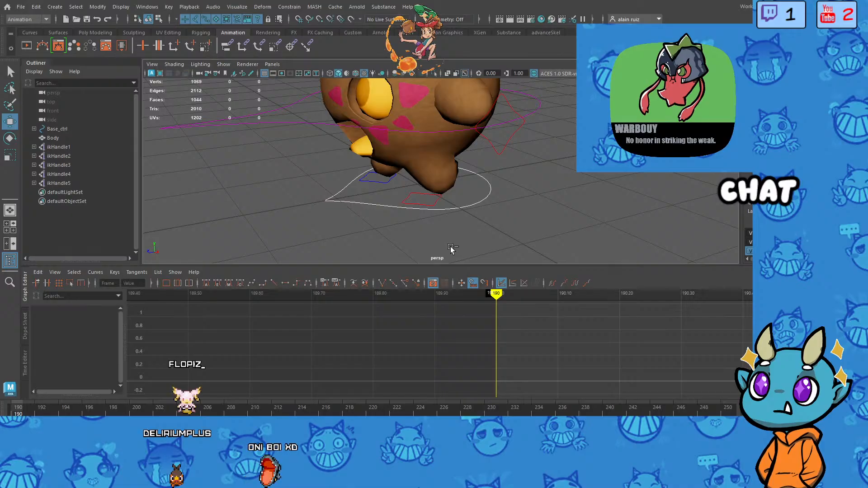
Step: Undo the recent moves and the key on the nearer foot's control
{"action": "key", "text": "ctrl+z"}
{"action": "key", "text": "ctrl+z"}
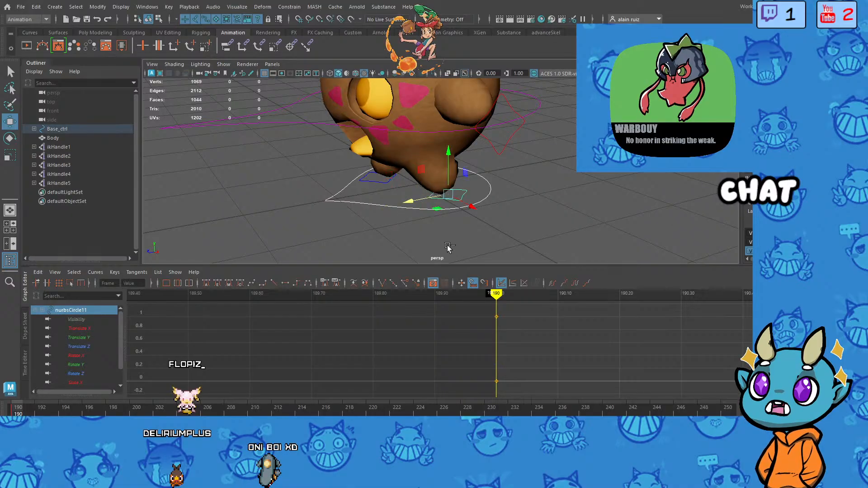
{"action": "key", "text": "ctrl+z"}
{"action": "key", "text": "ctrl+z"}
{"action": "key", "text": "ctrl+z"}
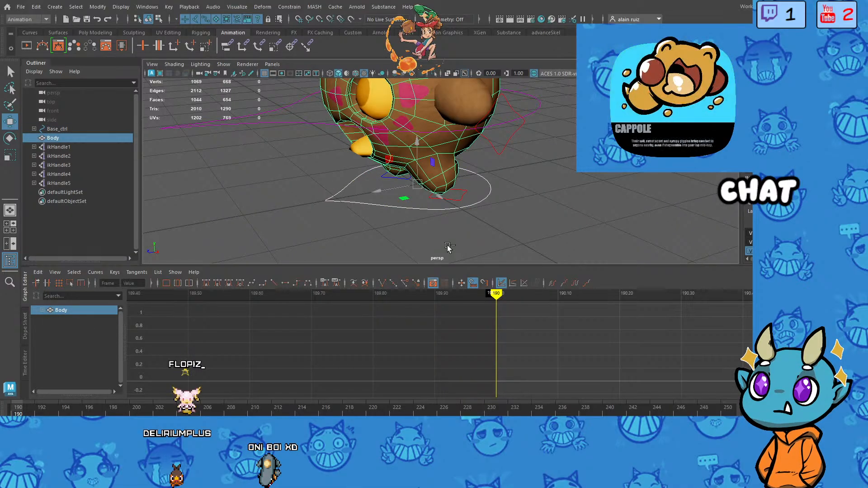
{"action": "key", "text": "ctrl+z"}
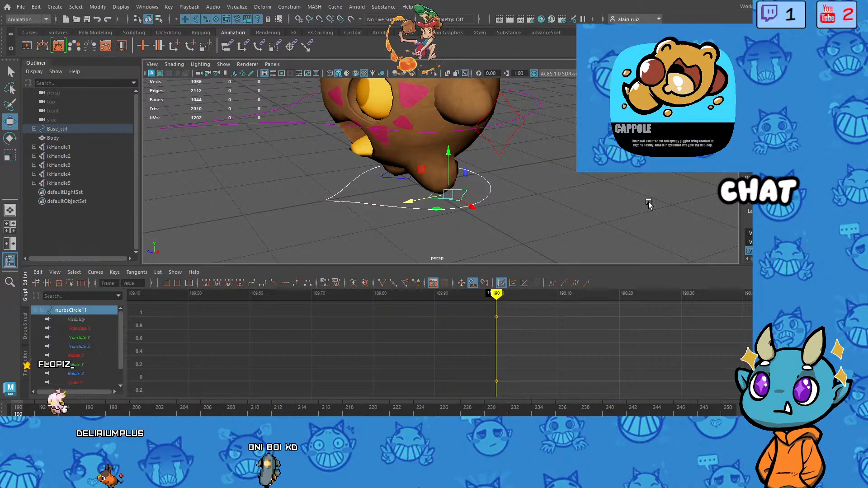
Step: Move nurbsCircle11 forward at frame 190, key it, and key the same pose at frame 220
{"action": "left_click_drag", "start_coordinate": [409, 204], "coordinate": [374, 208]}
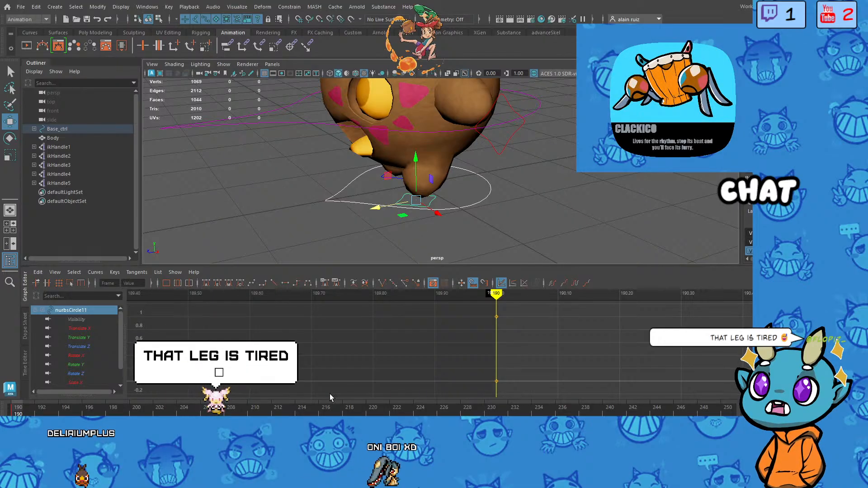
{"action": "key", "text": "s"}
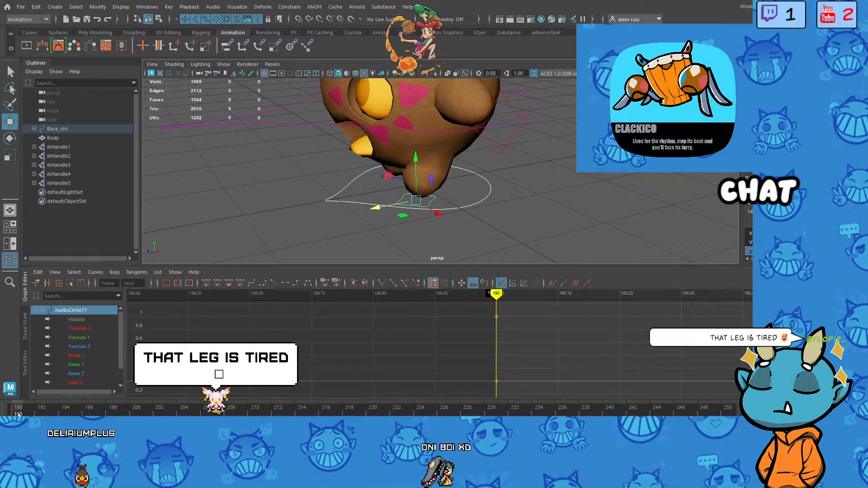
{"action": "left_click", "coordinate": [349, 409]}
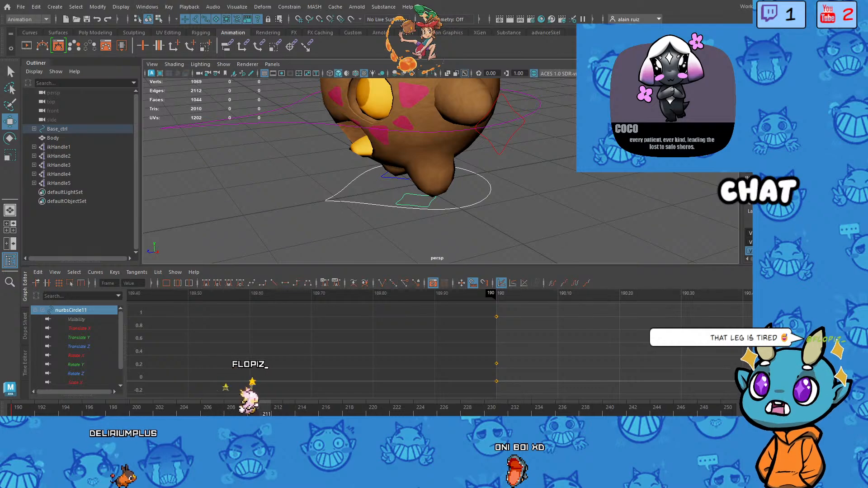
{"action": "left_click", "coordinate": [373, 406]}
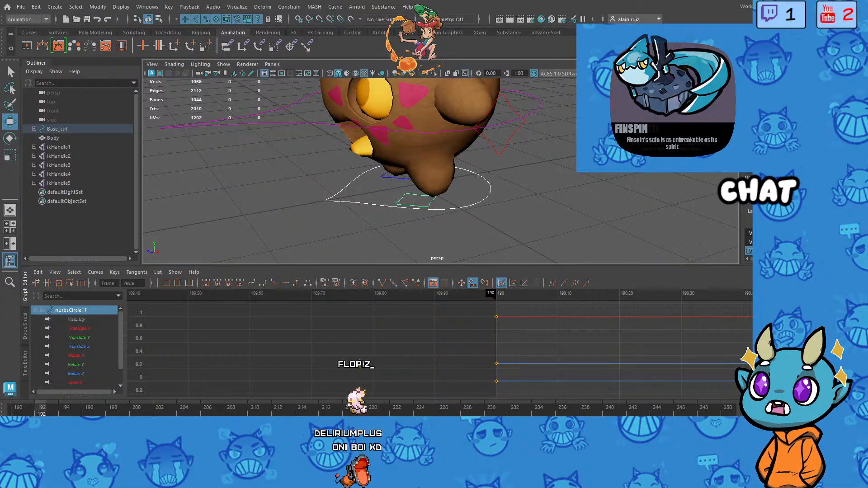
Step: Examine the nearer foot control's animation curves between frames 190 and 220
{"action": "scroll", "coordinate": [586, 342], "scroll_direction": "down", "scroll_amount": 3}
{"action": "scroll", "coordinate": [586, 346], "scroll_direction": "down", "scroll_amount": 2}
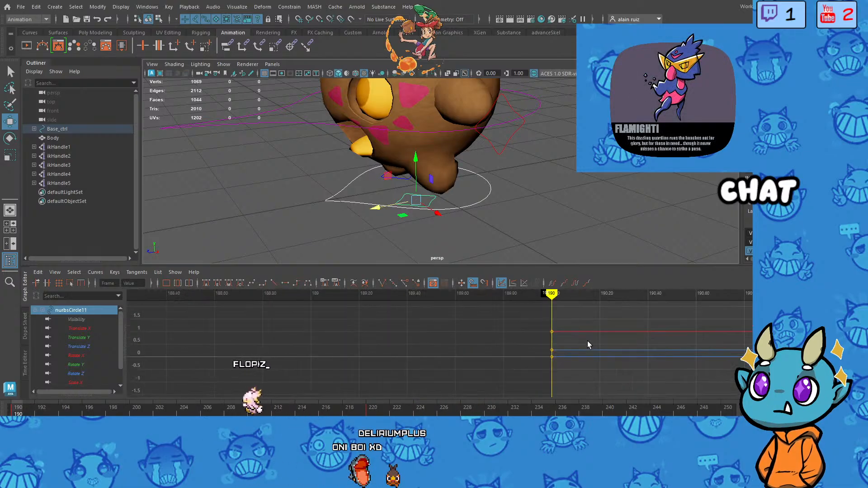
{"action": "middle_click_drag", "start_coordinate": [626, 341], "coordinate": [353, 343], "text": "alt"}
{"action": "scroll", "coordinate": [495, 342], "scroll_direction": "down", "scroll_amount": 6}
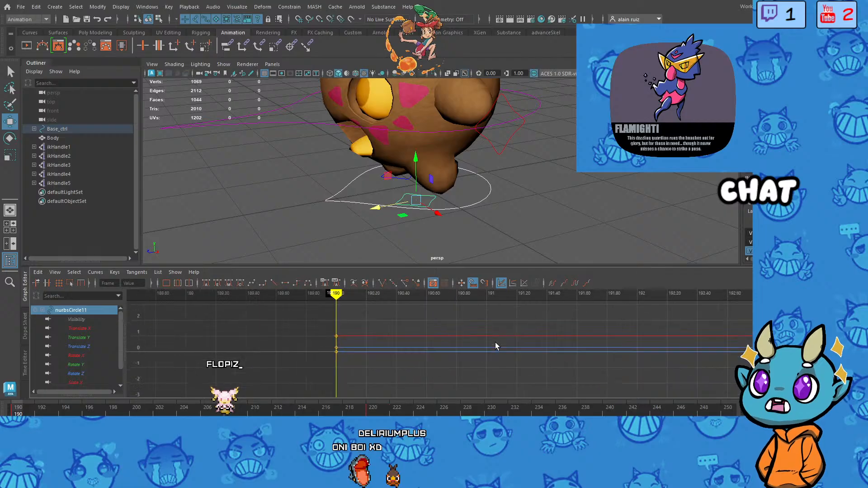
{"action": "middle_click_drag", "start_coordinate": [541, 346], "coordinate": [308, 351], "text": "alt"}
{"action": "scroll", "coordinate": [490, 349], "scroll_direction": "down", "scroll_amount": 5}
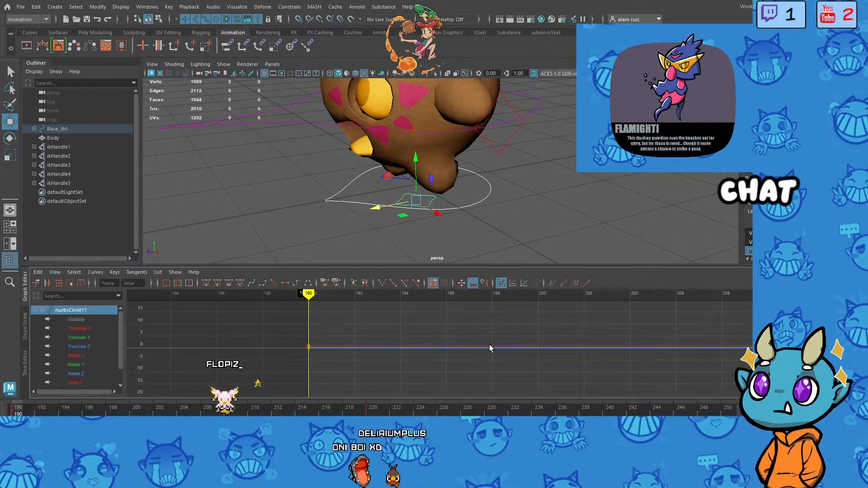
{"action": "middle_click_drag", "start_coordinate": [517, 348], "coordinate": [488, 340], "text": "alt"}
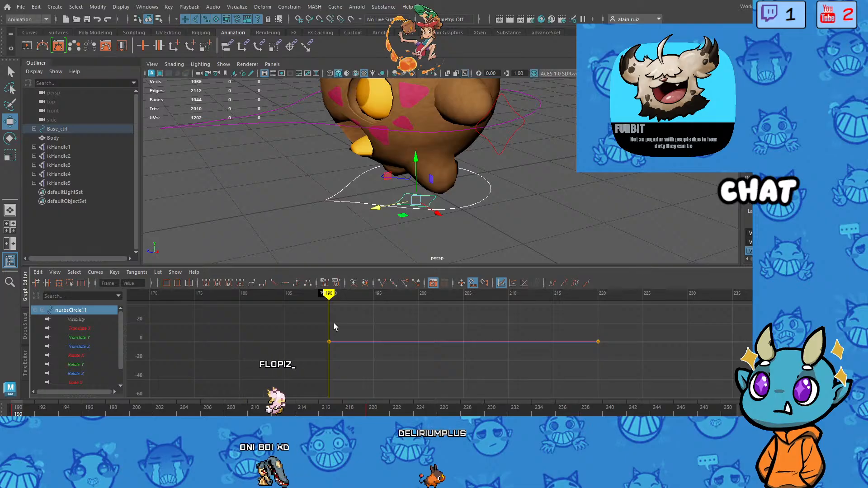
Step: Play and scrub the frames after 190 while watching the nearer foot's deformation up close
{"action": "scroll", "coordinate": [515, 189], "scroll_direction": "down", "scroll_amount": 5}
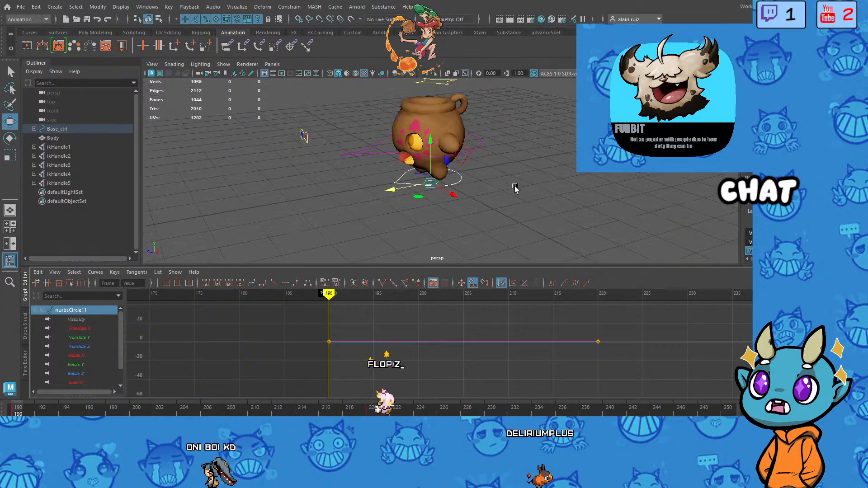
{"action": "scroll", "coordinate": [514, 188], "scroll_direction": "up", "scroll_amount": 8}
{"action": "left_click", "coordinate": [453, 189]}
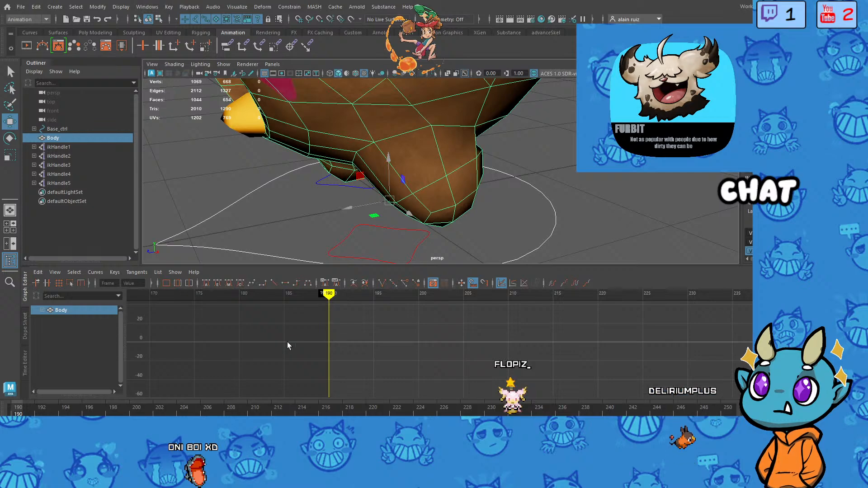
{"action": "key", "text": "alt+v"}
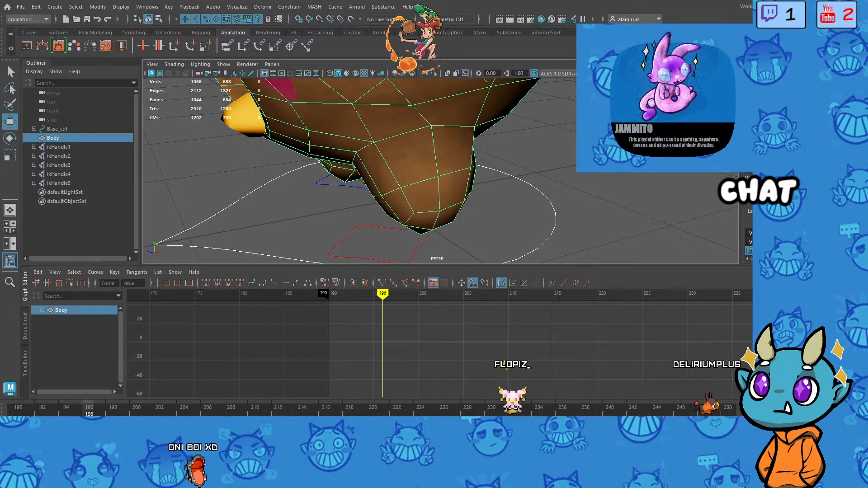
{"action": "left_click", "coordinate": [159, 410]}
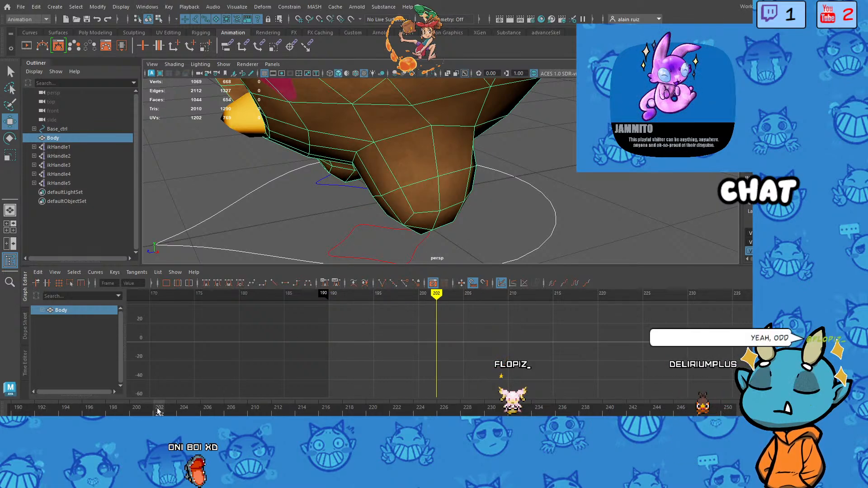
{"action": "left_click_drag", "start_coordinate": [248, 409], "coordinate": [97, 410]}
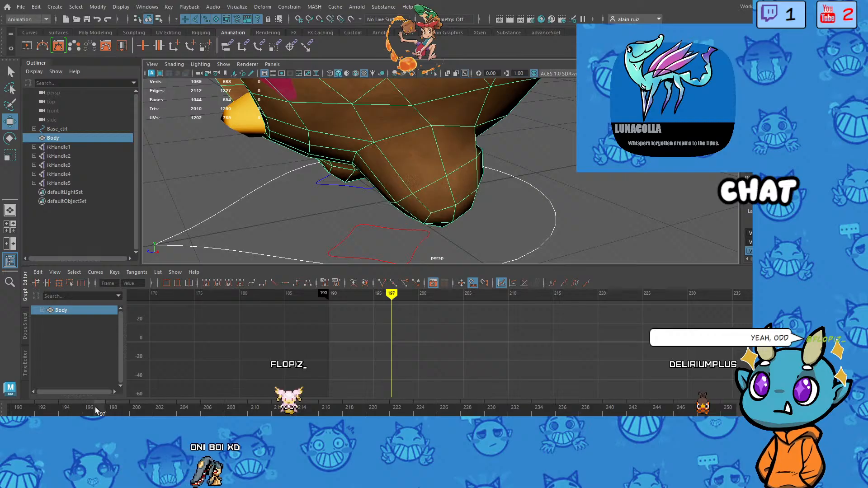
Step: Select the whole character with all its controls and examine their combined curves across the timeline up to frame 250
{"action": "scroll", "coordinate": [246, 222], "scroll_direction": "down", "scroll_amount": 8}
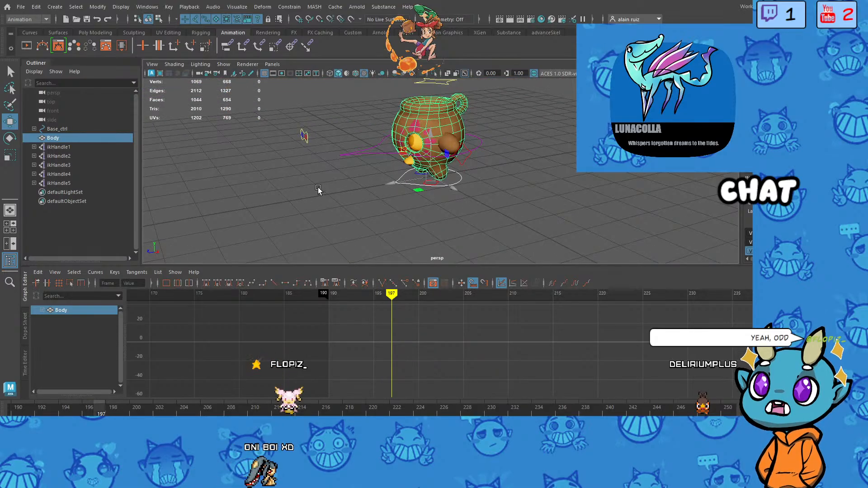
{"action": "middle_click_drag", "start_coordinate": [333, 187], "coordinate": [310, 219], "text": "alt"}
{"action": "scroll", "coordinate": [263, 126], "scroll_direction": "down", "scroll_amount": 2}
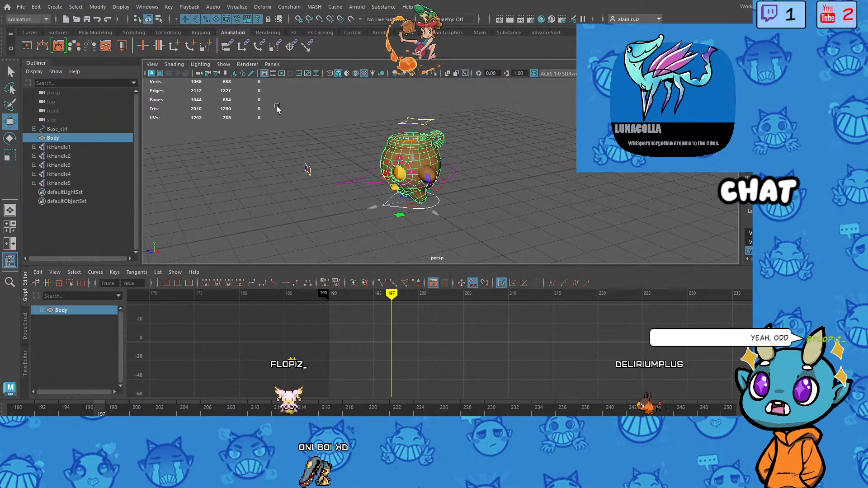
{"action": "left_click_drag", "start_coordinate": [277, 104], "coordinate": [481, 243]}
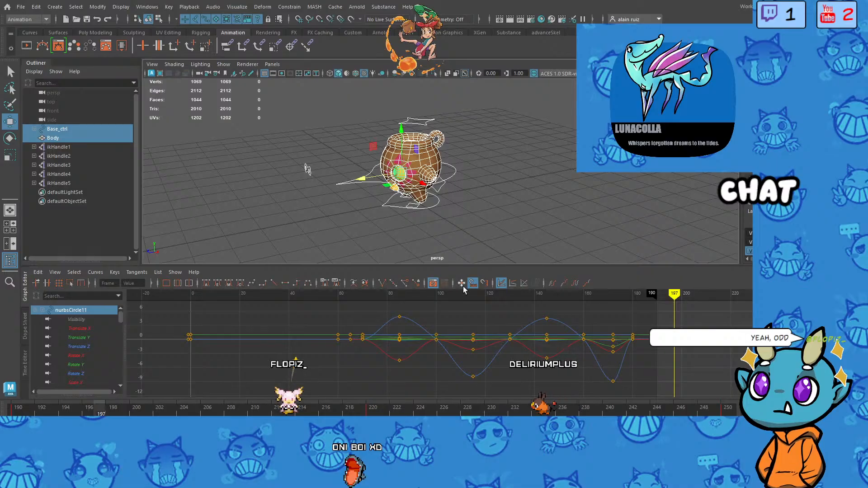
{"action": "middle_click_drag", "start_coordinate": [618, 314], "coordinate": [474, 319], "text": "alt"}
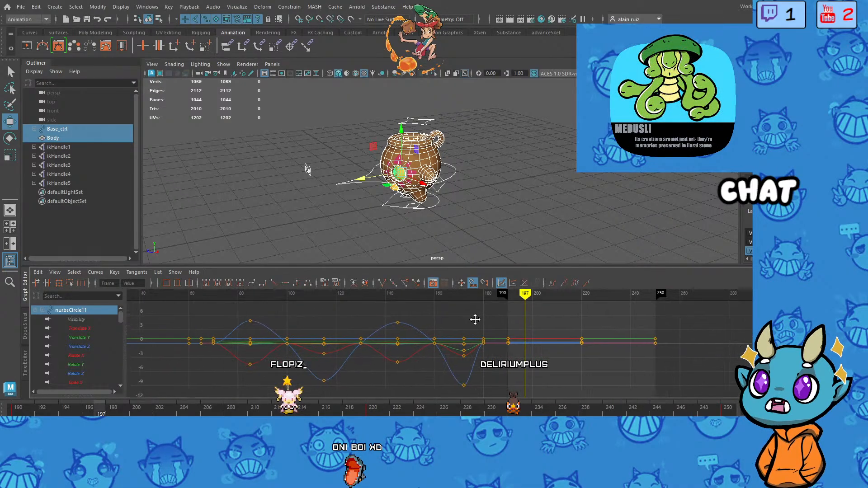
{"action": "scroll", "coordinate": [475, 319], "scroll_direction": "down", "scroll_amount": 5}
{"action": "scroll", "coordinate": [520, 339], "scroll_direction": "up", "scroll_amount": 5}
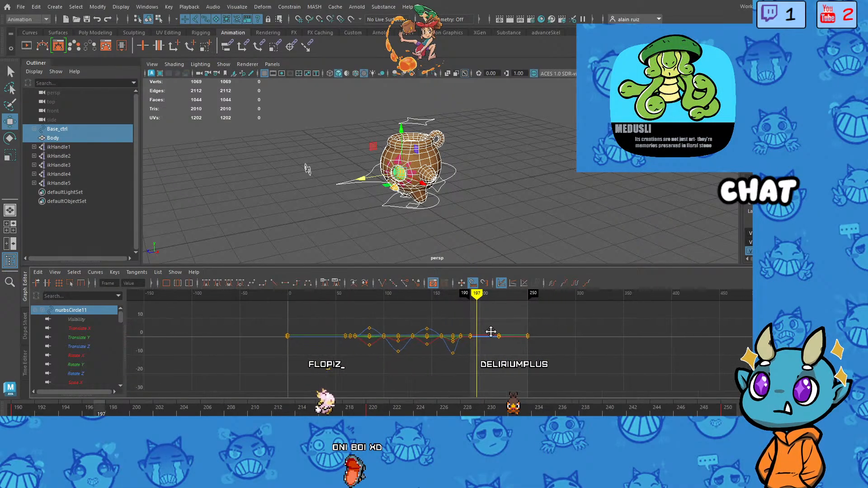
Step: Delete all of the character's keys at frames 220 and 250
{"action": "middle_click_drag", "start_coordinate": [501, 345], "coordinate": [502, 346], "text": "alt"}
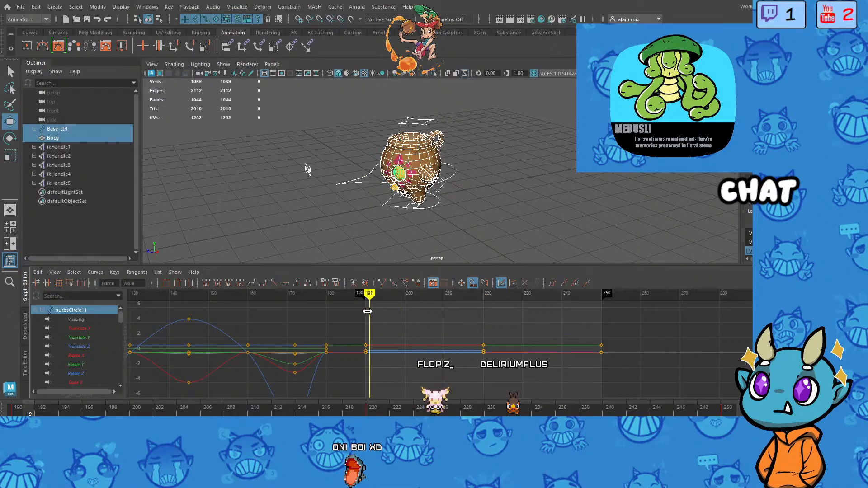
{"action": "left_click_drag", "start_coordinate": [363, 317], "coordinate": [384, 340]}
{"action": "left_click_drag", "start_coordinate": [388, 340], "coordinate": [489, 346]}
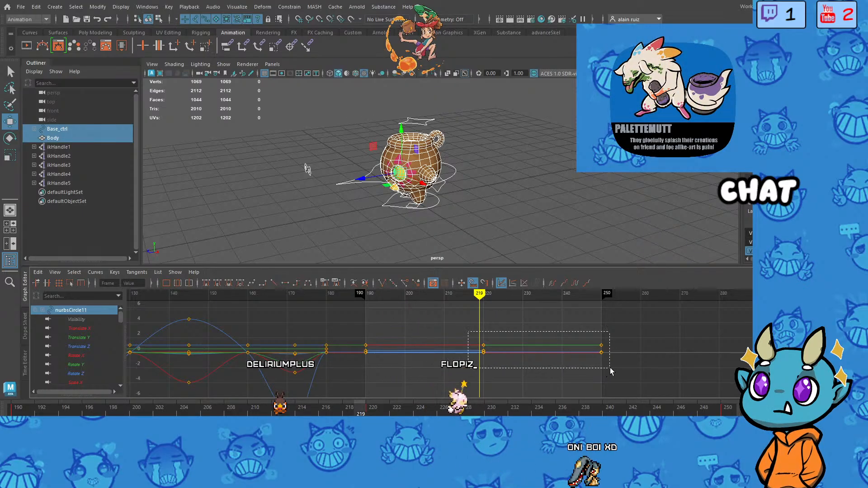
{"action": "left_click_drag", "start_coordinate": [613, 371], "coordinate": [612, 368]}
{"action": "key", "text": "Delete"}
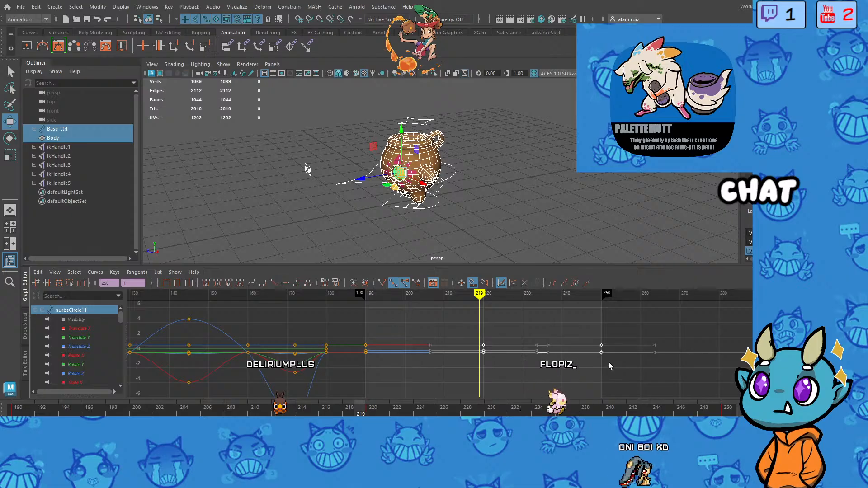
{"action": "scroll", "coordinate": [457, 244], "scroll_direction": "up", "scroll_amount": 3}
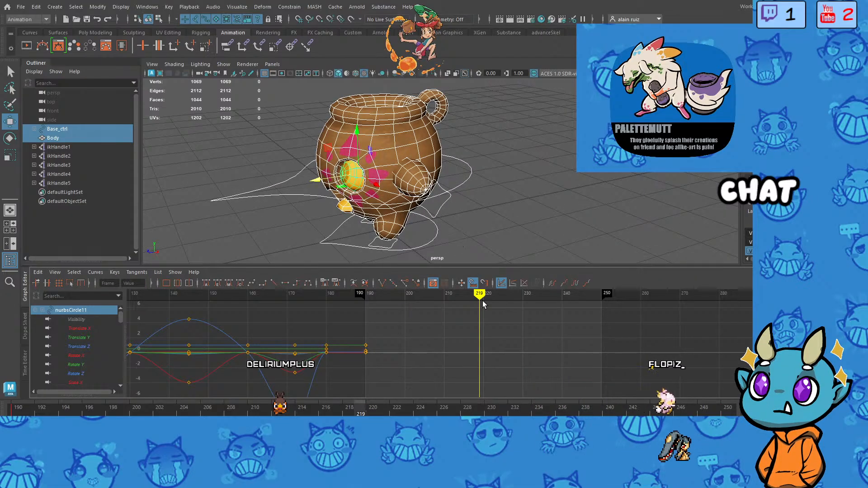
Step: Scrub the timeline between frames 190 and 250 to check the character's motion with the remaining keys
{"action": "left_click_drag", "start_coordinate": [483, 304], "coordinate": [387, 307]}
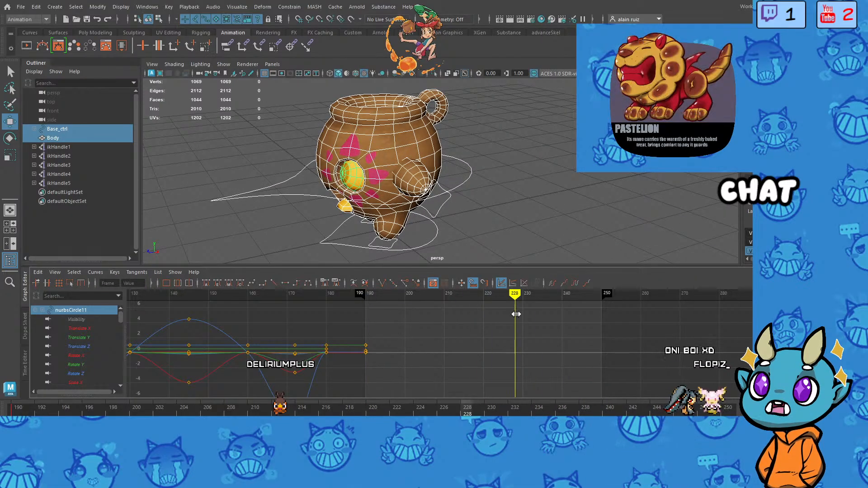
{"action": "left_click_drag", "start_coordinate": [516, 314], "coordinate": [599, 321]}
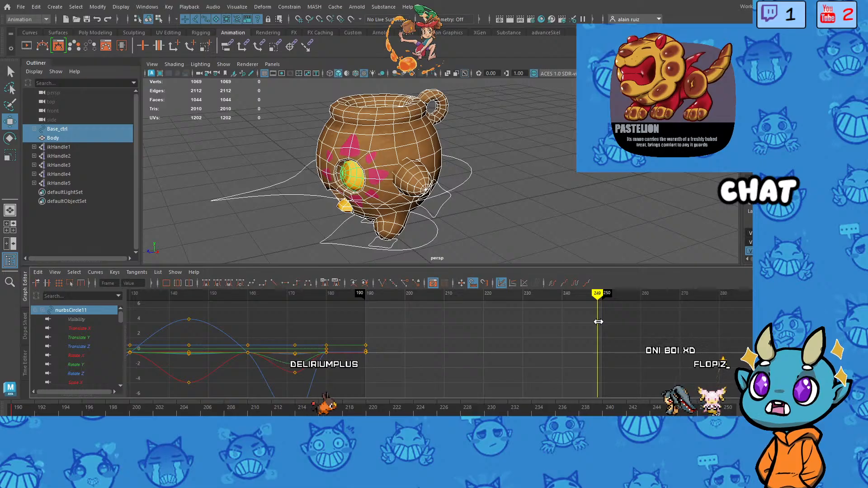
{"action": "left_click_drag", "start_coordinate": [598, 321], "coordinate": [541, 324]}
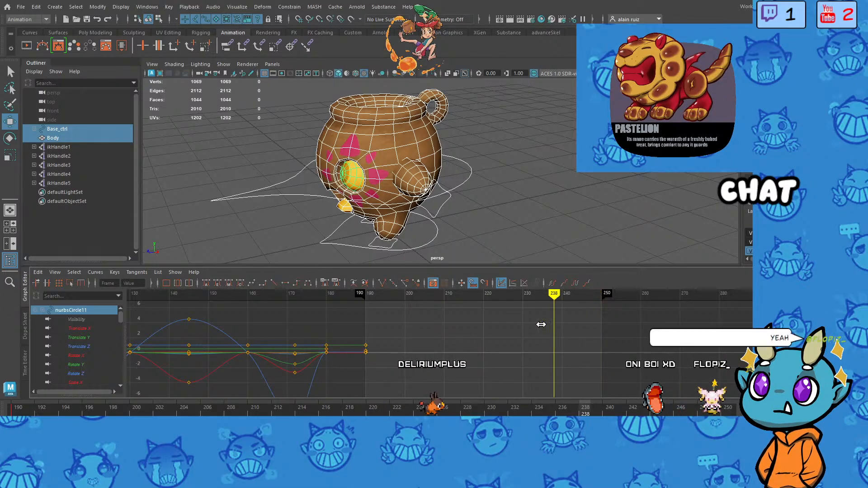
{"action": "left_click_drag", "start_coordinate": [368, 332], "coordinate": [365, 332]}
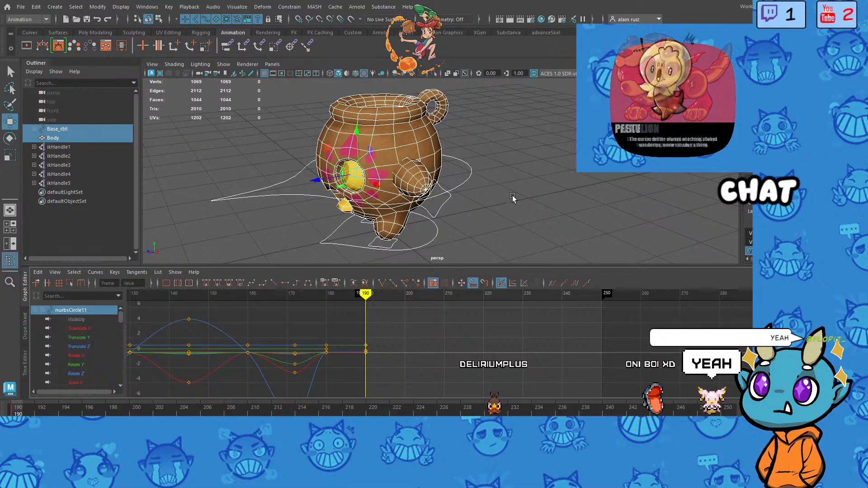
{"action": "left_click_drag", "start_coordinate": [516, 217], "coordinate": [527, 197], "text": "alt"}
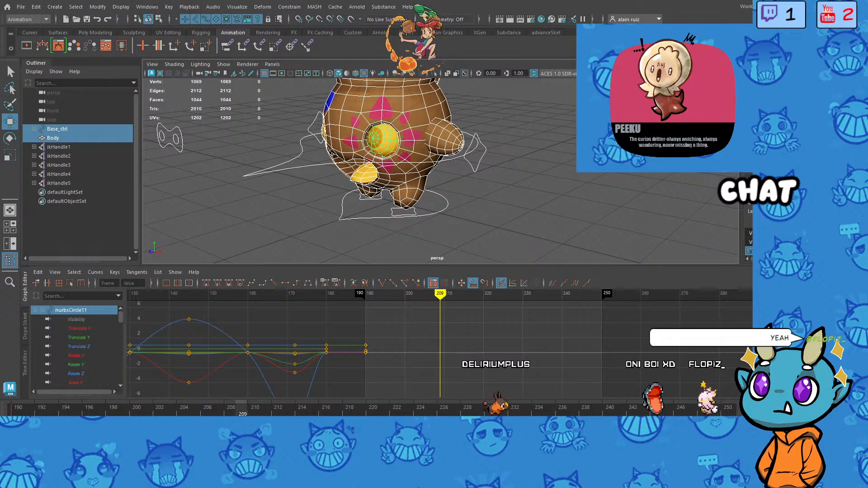
Step: Key the foot control nurbsCircle11 at frame 220 in its frame 190 pose and scrub between the two keys
{"action": "left_click_drag", "start_coordinate": [278, 408], "coordinate": [373, 408]}
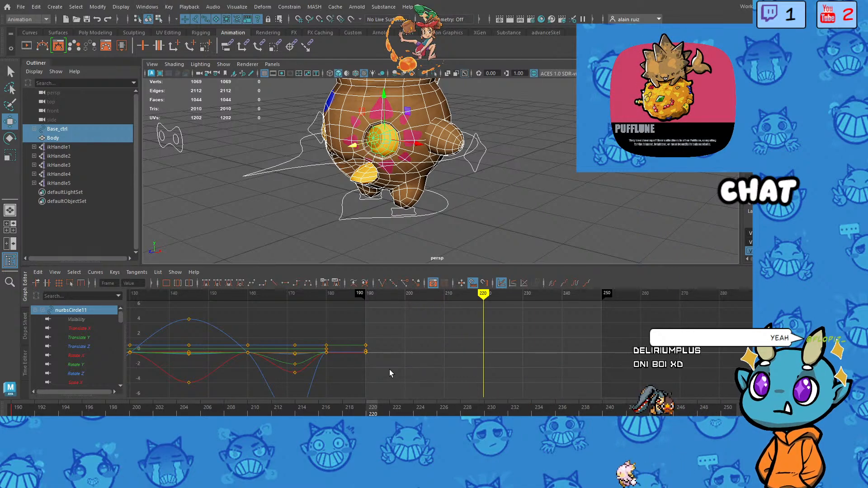
{"action": "left_click", "coordinate": [393, 214]}
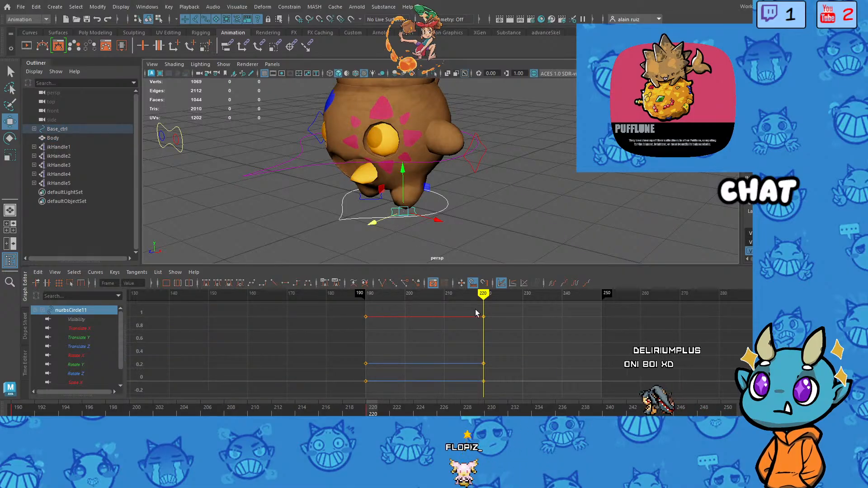
{"action": "left_click_drag", "start_coordinate": [484, 297], "coordinate": [483, 297]}
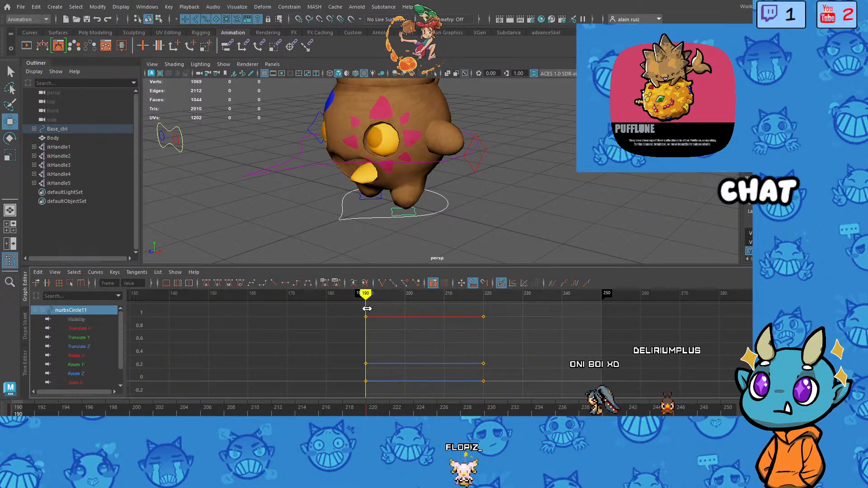
{"action": "left_click_drag", "start_coordinate": [422, 313], "coordinate": [483, 312]}
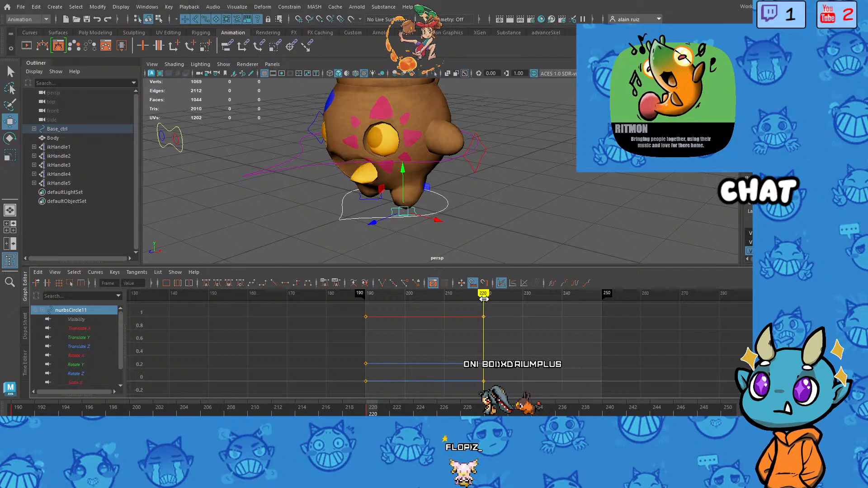
{"action": "mouse_move", "coordinate": [483, 297]}
{"action": "left_mouse_down"}
{"action": "mouse_move", "coordinate": [408, 301]}
{"action": "mouse_move", "coordinate": [465, 301]}
{"action": "mouse_move", "coordinate": [419, 304]}
{"action": "left_mouse_up"}
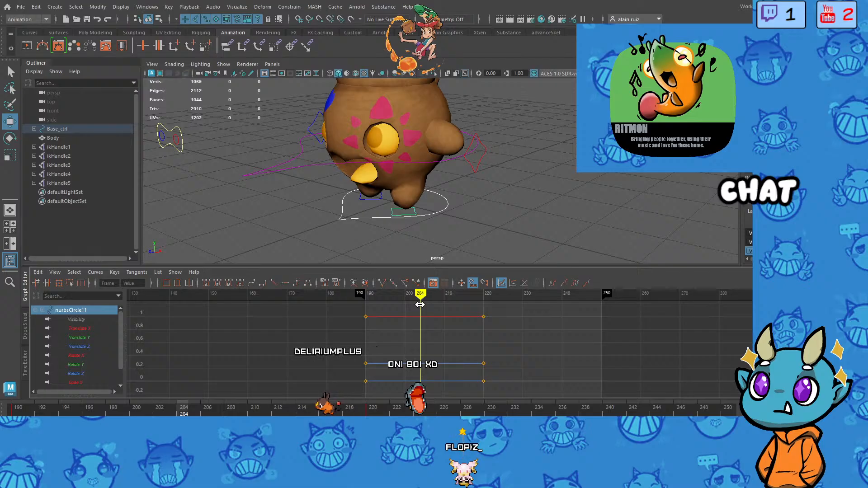
Step: Move nurbsCircle11 backward at frame 205 and key it as the midpoint of the foot slide
{"action": "left_click_drag", "start_coordinate": [413, 305], "coordinate": [423, 305]}
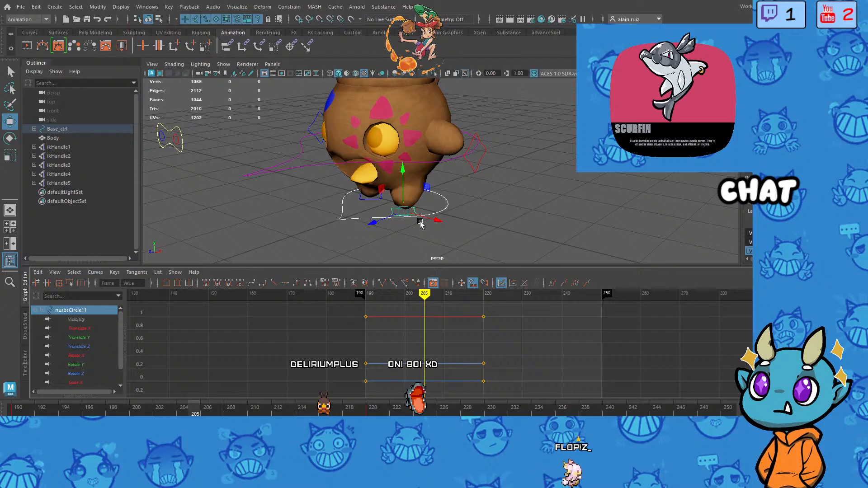
{"action": "key", "text": "s"}
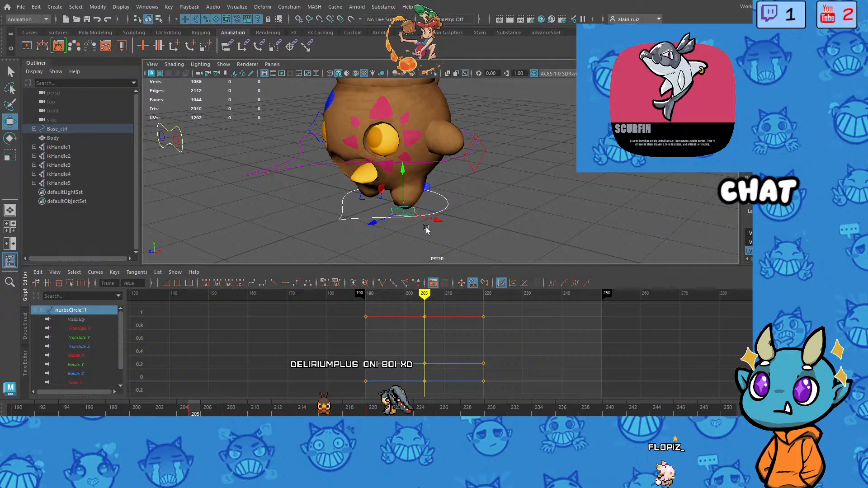
{"action": "scroll", "coordinate": [420, 231], "scroll_direction": "up", "scroll_amount": 5}
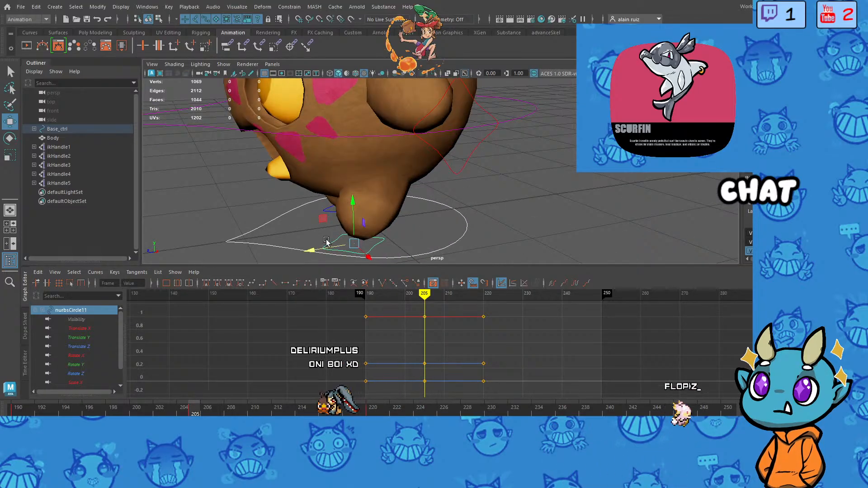
{"action": "left_click_drag", "start_coordinate": [327, 242], "coordinate": [368, 246]}
{"action": "key", "text": "s"}
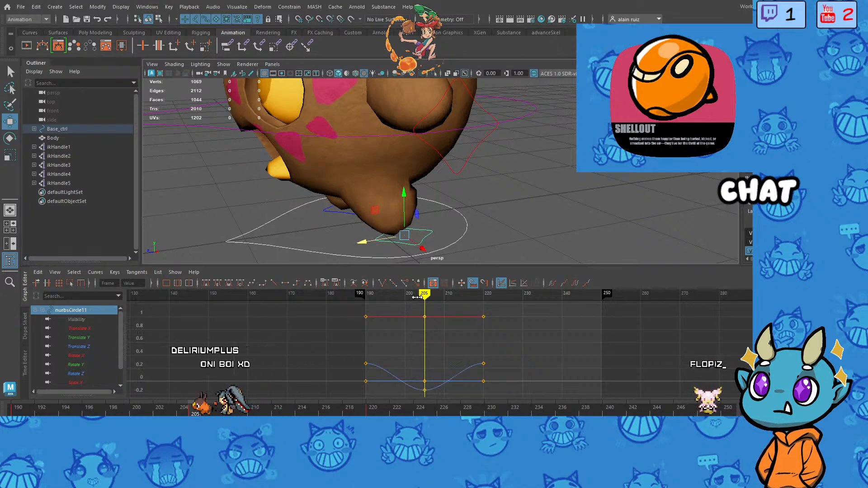
Step: Key the opposite foot control, nurbsCircle12, at frame 190
{"action": "left_click_drag", "start_coordinate": [425, 294], "coordinate": [365, 311]}
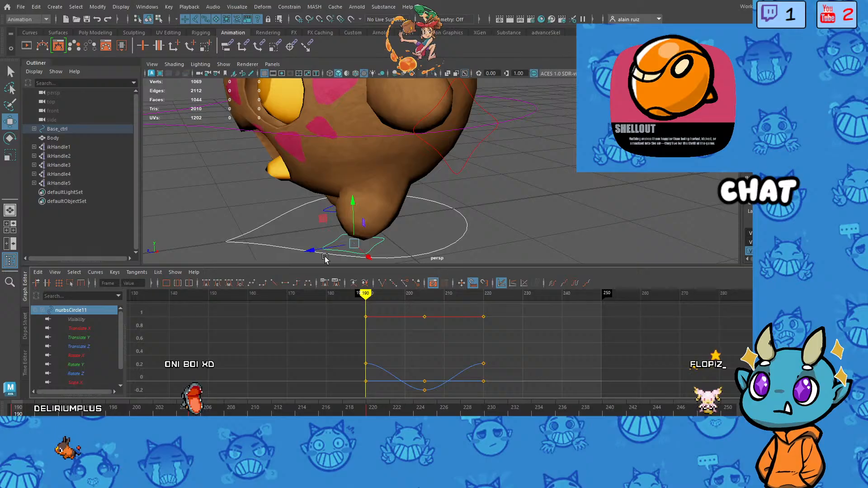
{"action": "left_click_drag", "start_coordinate": [303, 228], "coordinate": [398, 214], "text": "alt"}
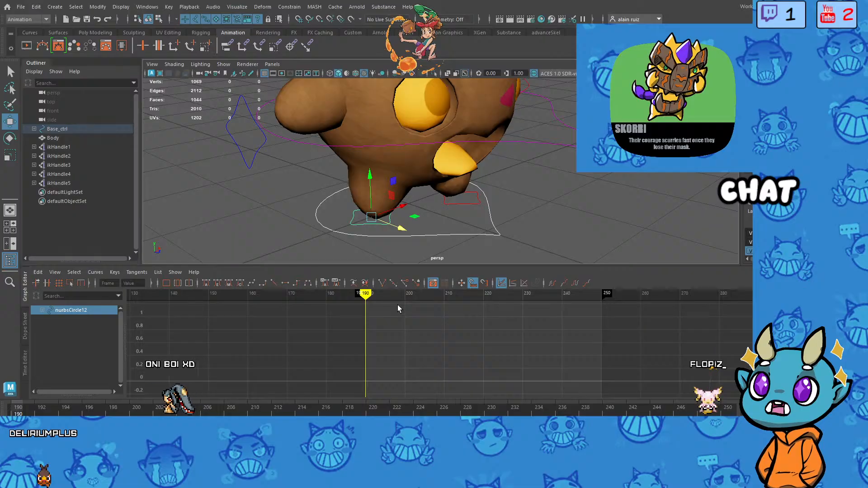
{"action": "key", "text": "s"}
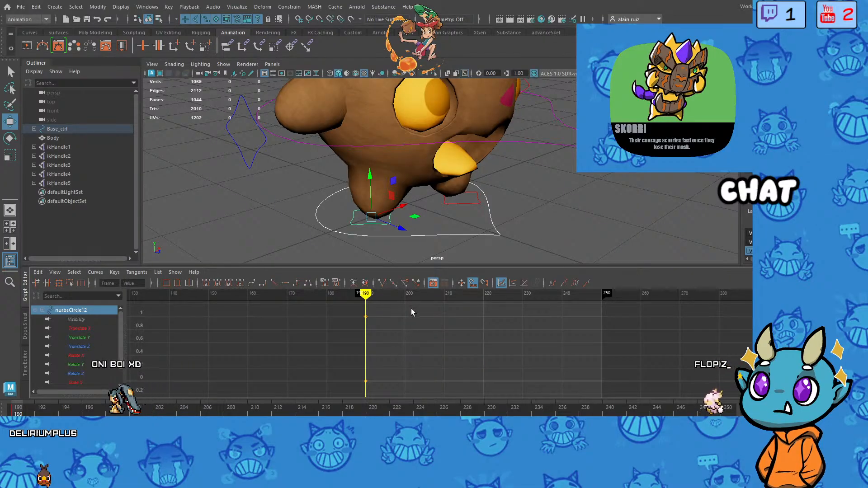
Step: Compare nurbsCircle11's curves, key nurbsCircle12 at frame 220 in its current pose, and try moving it there
{"action": "left_click", "coordinate": [461, 197]}
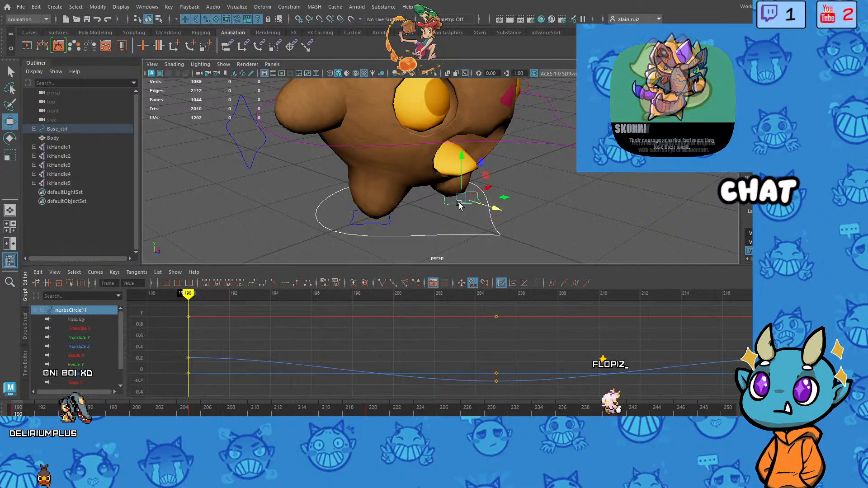
{"action": "key", "text": "f"}
{"action": "middle_click_drag", "start_coordinate": [465, 331], "coordinate": [450, 337], "text": "alt"}
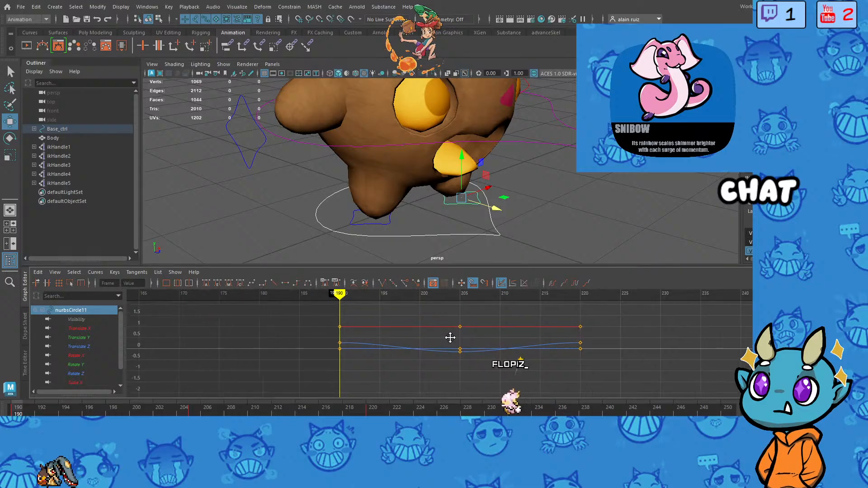
{"action": "left_click_drag", "start_coordinate": [332, 294], "coordinate": [575, 293]}
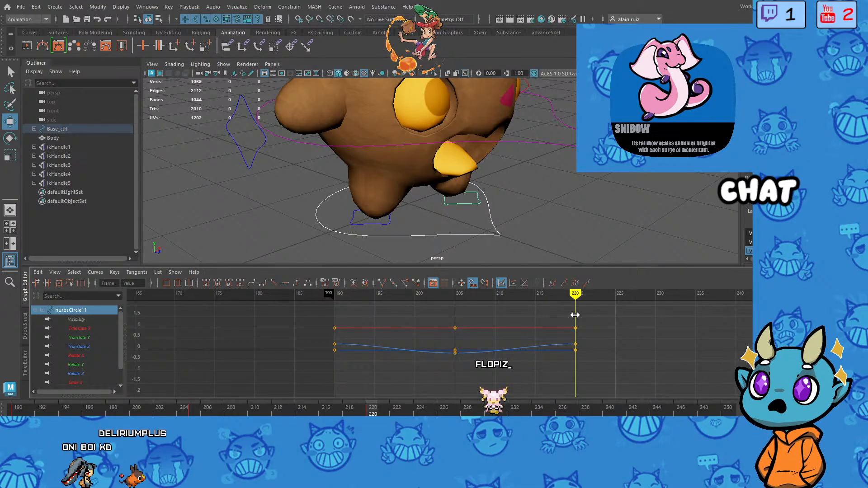
{"action": "left_click", "coordinate": [383, 224]}
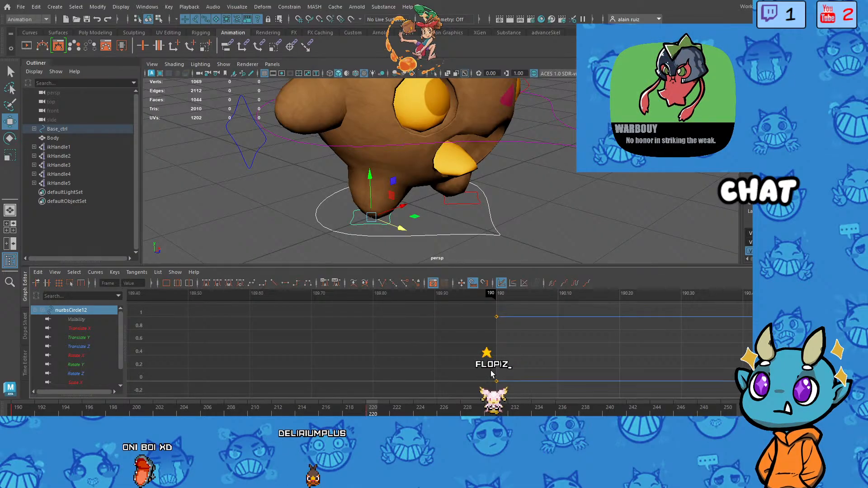
{"action": "scroll", "coordinate": [559, 356], "scroll_direction": "down", "scroll_amount": 5}
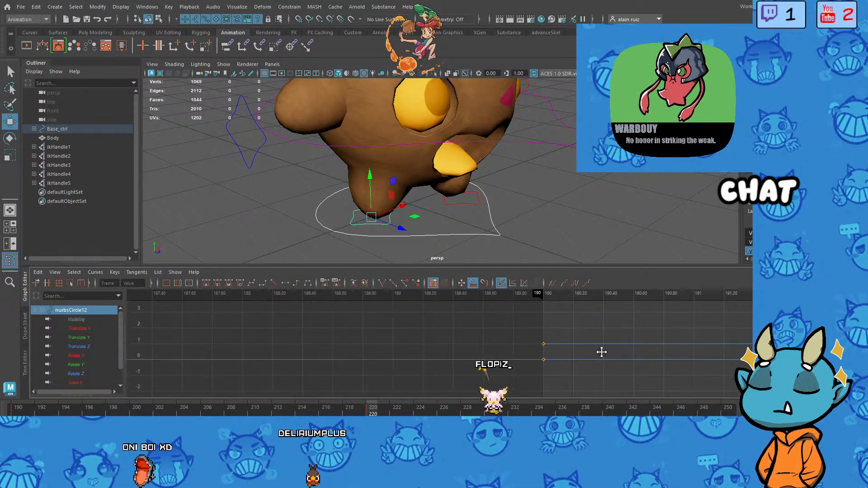
{"action": "middle_click_drag", "start_coordinate": [600, 351], "coordinate": [418, 359], "text": "alt"}
{"action": "scroll", "coordinate": [425, 360], "scroll_direction": "down", "scroll_amount": 5}
{"action": "scroll", "coordinate": [403, 341], "scroll_direction": "down", "scroll_amount": 8}
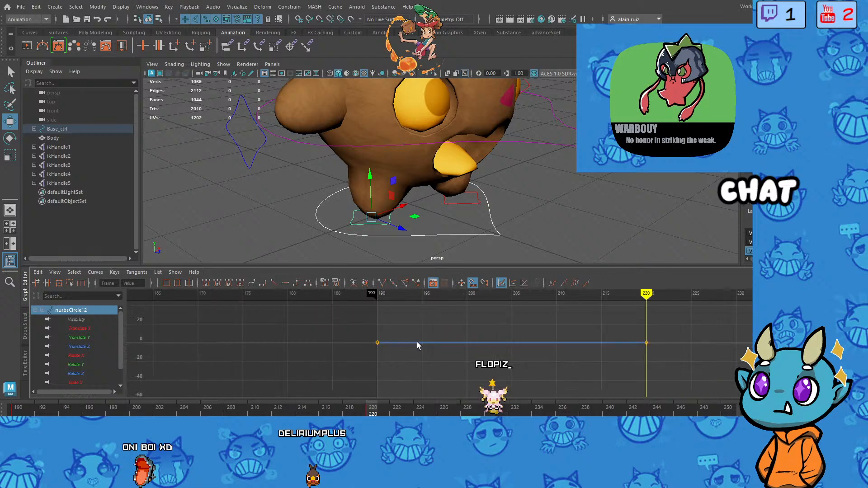
{"action": "mouse_move", "coordinate": [401, 229]}
{"action": "left_mouse_down"}
{"action": "mouse_move", "coordinate": [366, 218]}
{"action": "mouse_move", "coordinate": [409, 232]}
{"action": "left_mouse_up"}
{"action": "key", "text": "ctrl+z"}
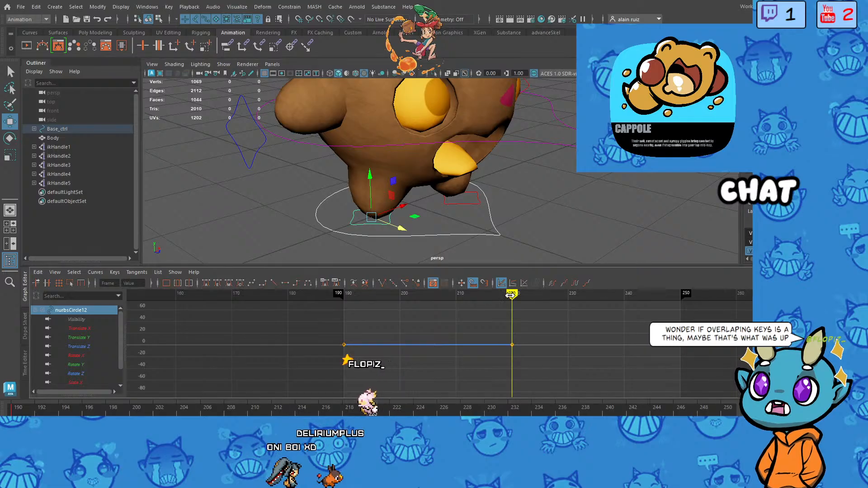
Step: Move the foot control nurbsCircle12 forward at frame 190
{"action": "left_click_drag", "start_coordinate": [511, 296], "coordinate": [344, 304]}
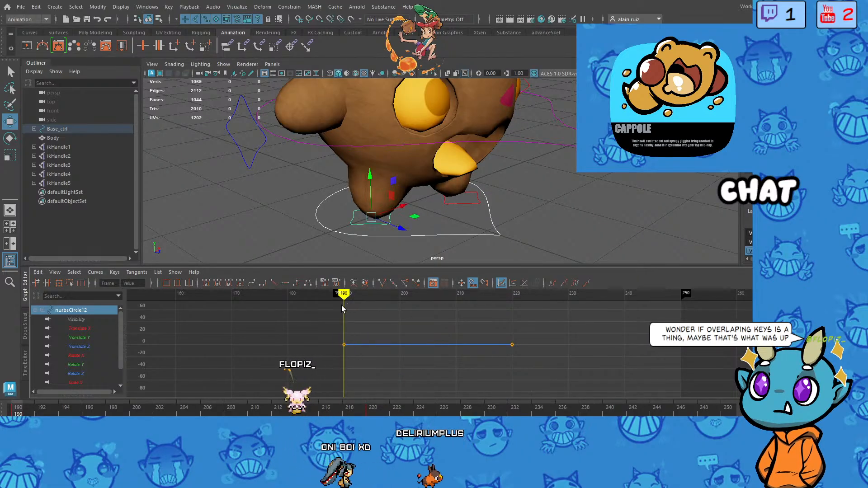
{"action": "left_click", "coordinate": [357, 224]}
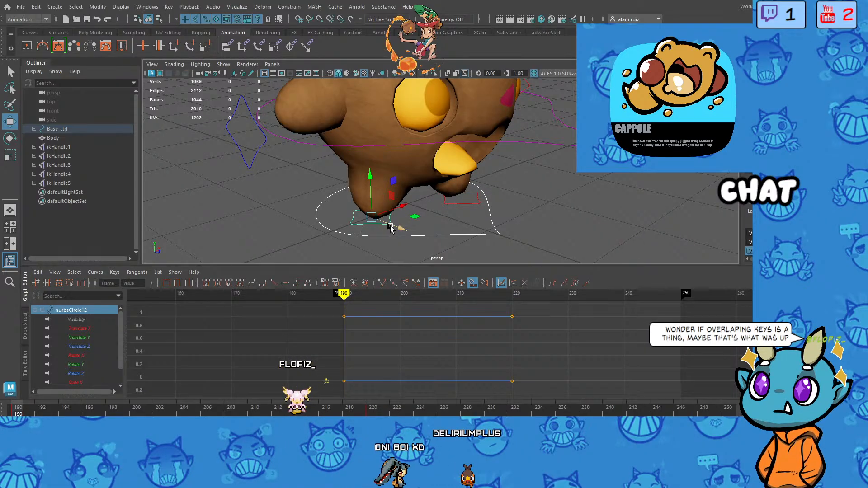
{"action": "left_click_drag", "start_coordinate": [391, 228], "coordinate": [416, 239]}
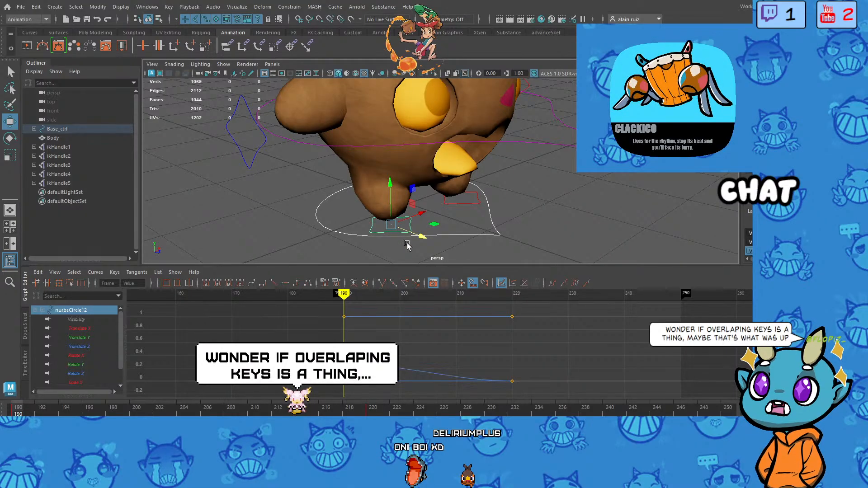
Step: Try a different nurbsCircle12 position at frame 220, then delete its keys at that frame
{"action": "left_click", "coordinate": [395, 295]}
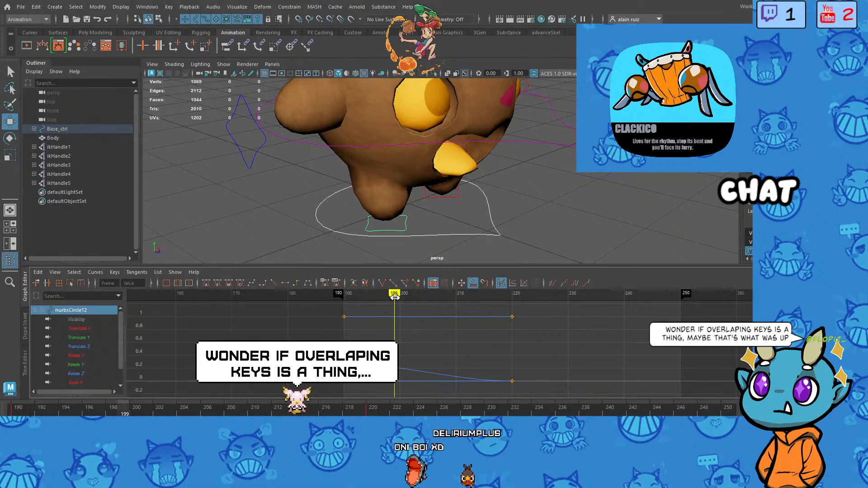
{"action": "left_click_drag", "start_coordinate": [395, 296], "coordinate": [511, 311]}
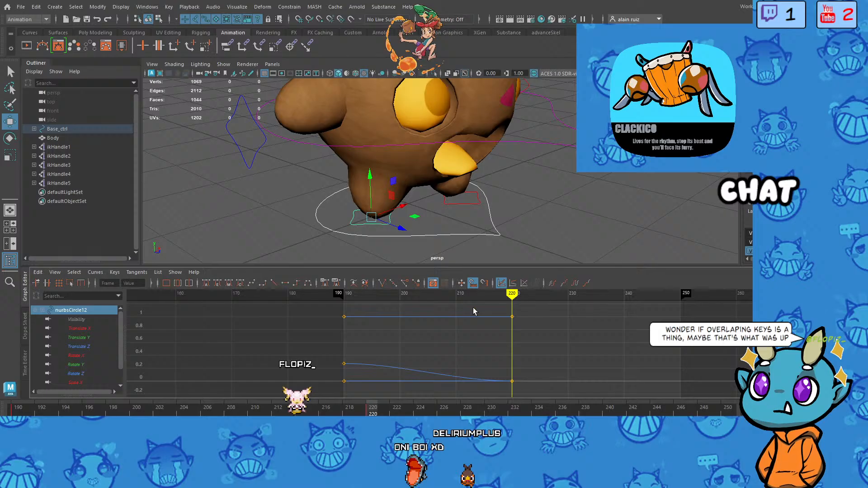
{"action": "left_click_drag", "start_coordinate": [403, 234], "coordinate": [384, 227]}
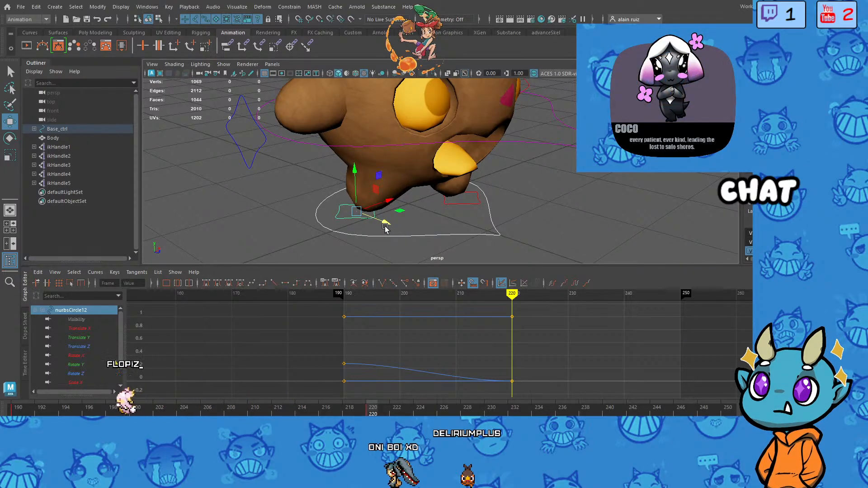
{"action": "left_click_drag", "start_coordinate": [499, 306], "coordinate": [535, 394]}
{"action": "key", "text": "Delete"}
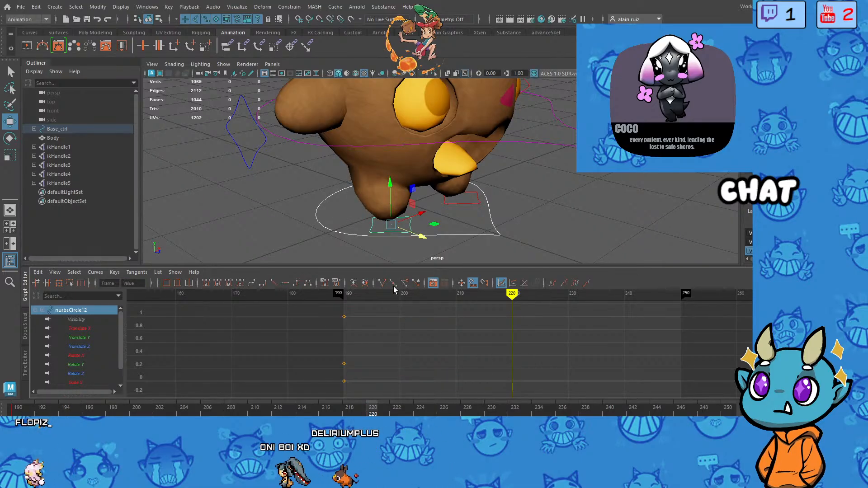
Step: Key nurbsCircle12 at frame 220 in its current pose, then slide it backward and key it at frame 190
{"action": "mouse_move", "coordinate": [512, 294]}
{"action": "left_mouse_down"}
{"action": "mouse_move", "coordinate": [343, 296]}
{"action": "mouse_move", "coordinate": [506, 299]}
{"action": "mouse_move", "coordinate": [512, 311]}
{"action": "left_mouse_up"}
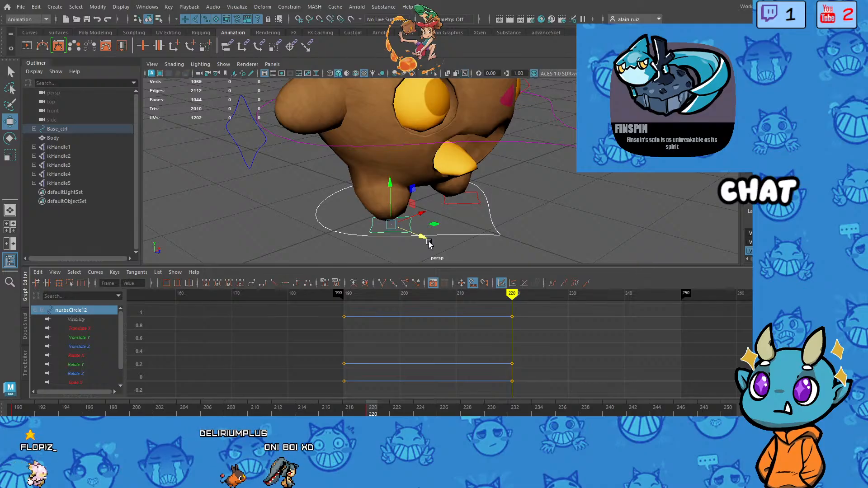
{"action": "left_click_drag", "start_coordinate": [432, 240], "coordinate": [436, 217], "text": "alt"}
{"action": "left_click_drag", "start_coordinate": [501, 309], "coordinate": [344, 308]}
{"action": "left_click_drag", "start_coordinate": [494, 229], "coordinate": [476, 236], "text": "alt"}
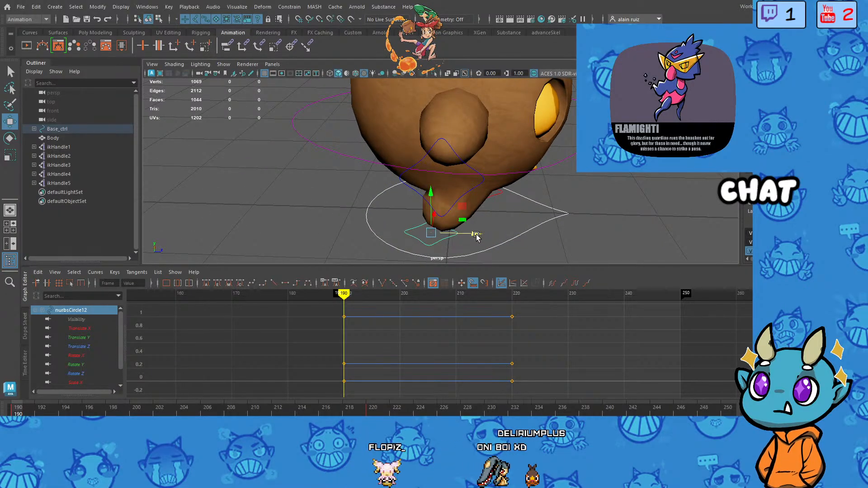
{"action": "key", "text": "s"}
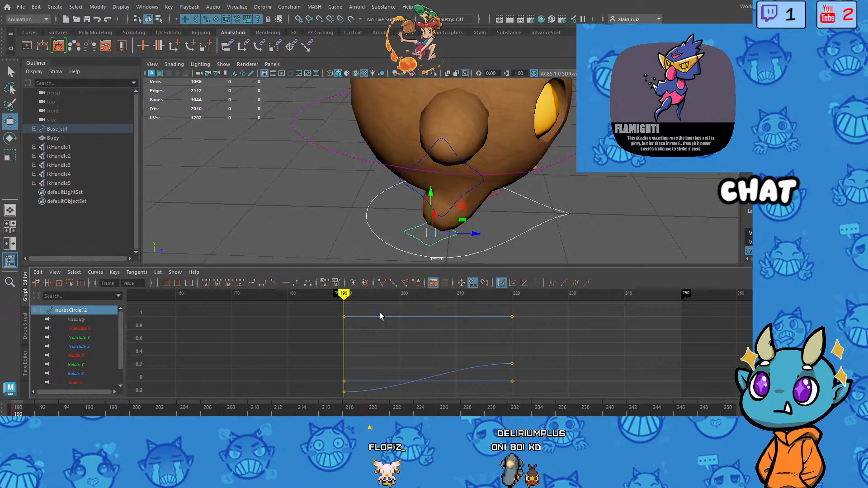
Step: Delete nurbsCircle12's keys at frame 220 and key the frame 190 pose there instead
{"action": "left_click_drag", "start_coordinate": [499, 313], "coordinate": [528, 396]}
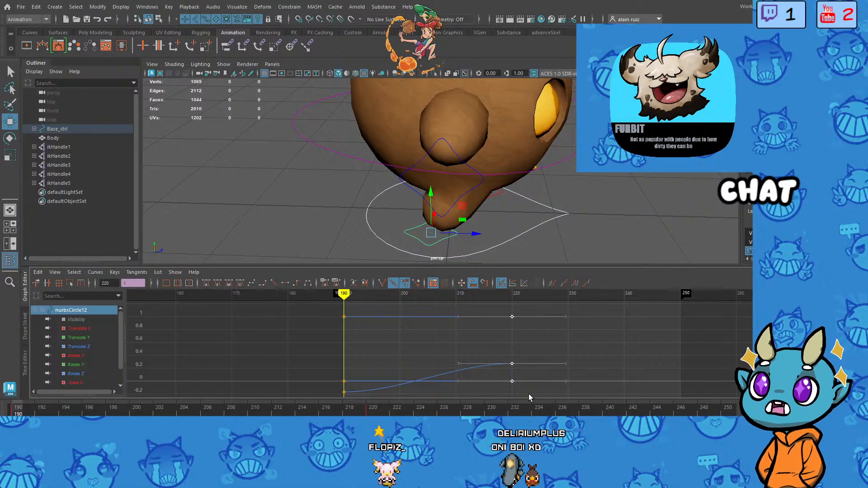
{"action": "key", "text": "Delete"}
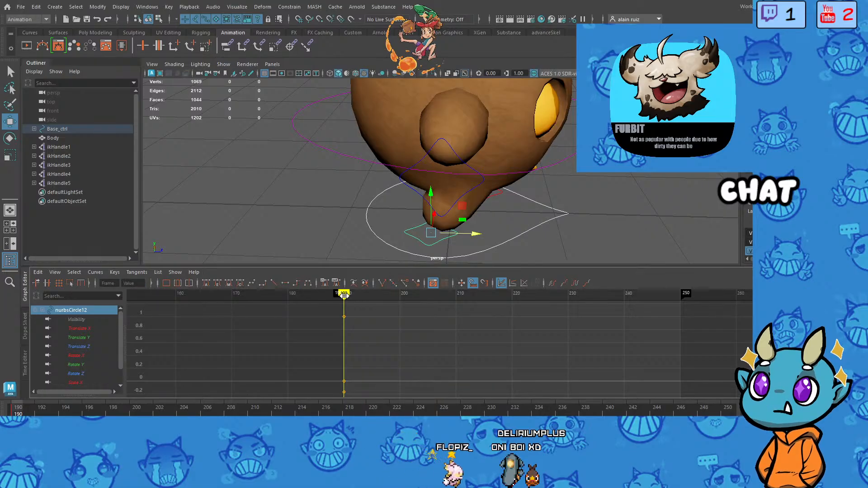
{"action": "mouse_move", "coordinate": [468, 305]}
{"action": "left_mouse_down"}
{"action": "mouse_move", "coordinate": [512, 309]}
{"action": "mouse_move", "coordinate": [428, 300]}
{"action": "left_mouse_up"}
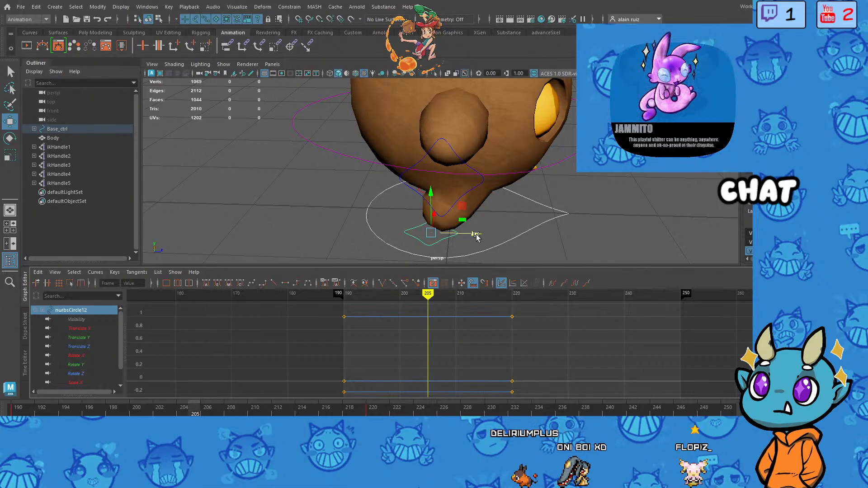
Step: Slide nurbsCircle12 forward and key it at frame 205, then scrub back to frame 190 to check the slide
{"action": "left_click_drag", "start_coordinate": [476, 235], "coordinate": [515, 231]}
{"action": "left_click_drag", "start_coordinate": [543, 265], "coordinate": [455, 234], "text": "alt"}
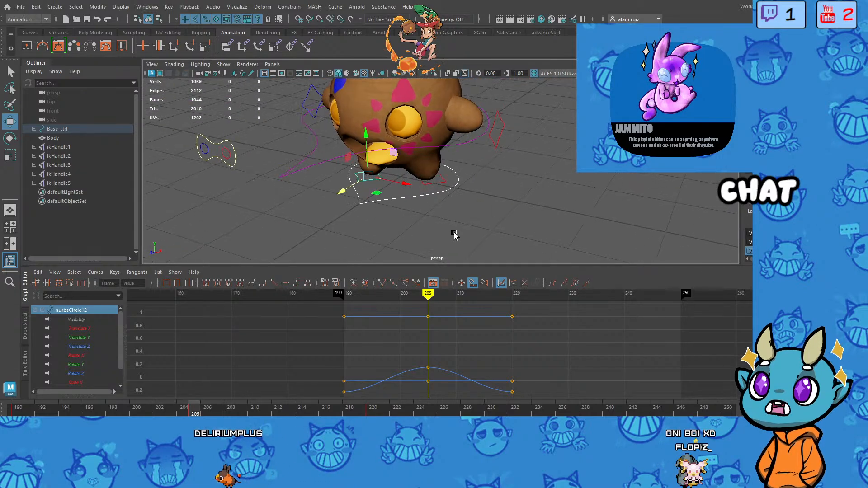
{"action": "left_click_drag", "start_coordinate": [427, 296], "coordinate": [354, 299]}
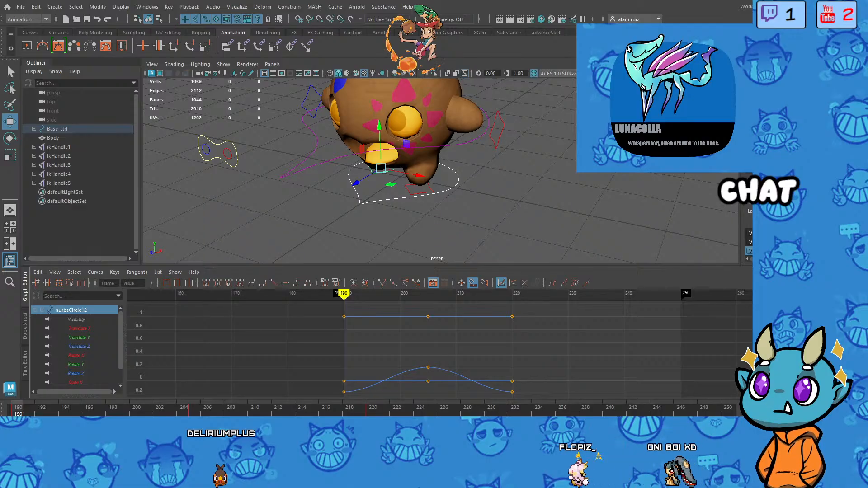
Step: Set the playback range to end at frame 220 and play the foot slide animation
{"action": "left_click_drag", "start_coordinate": [685, 293], "coordinate": [517, 293]}
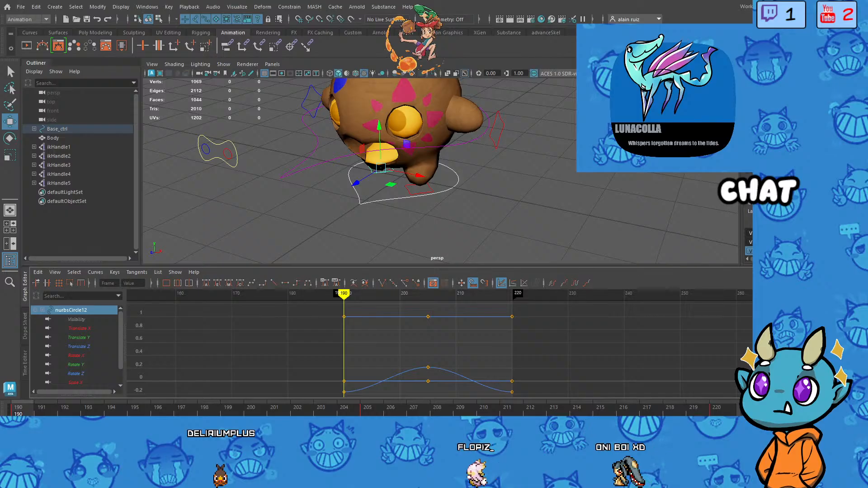
{"action": "key", "text": "alt+v"}
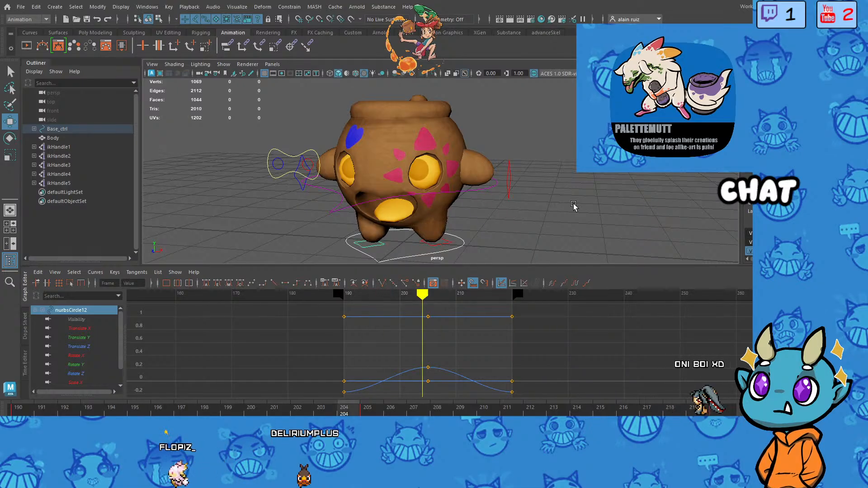
{"action": "key", "text": "alt+v"}
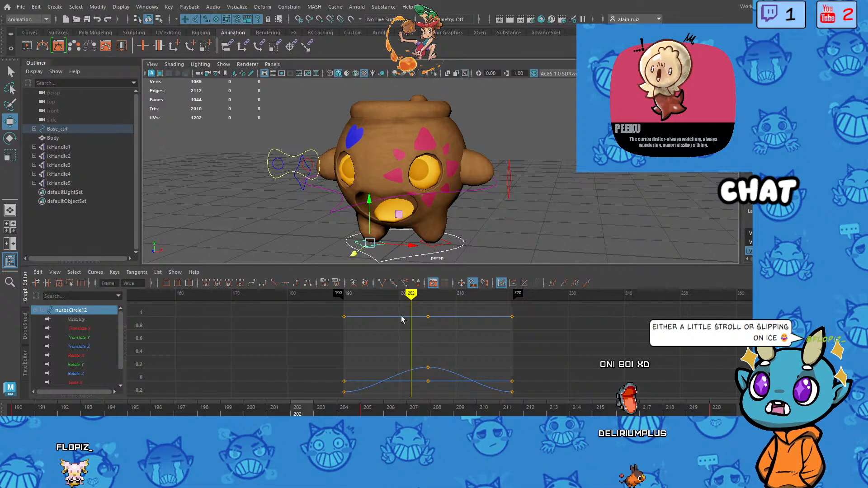
Step: Retime nurbsCircle12's middle keys to frame 195 and its end keys to frame 200, and play back the animation
{"action": "left_click_drag", "start_coordinate": [401, 310], "coordinate": [522, 394]}
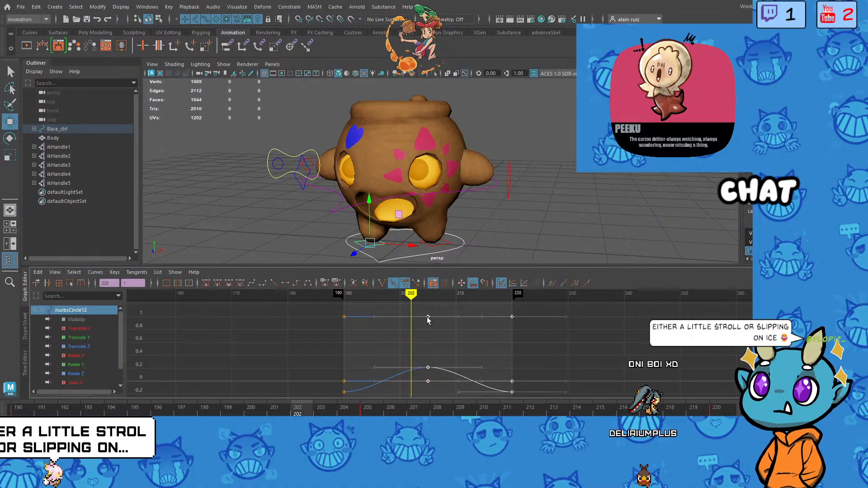
{"action": "middle_click_drag", "start_coordinate": [427, 316], "coordinate": [379, 317]}
{"action": "left_click", "coordinate": [389, 311]}
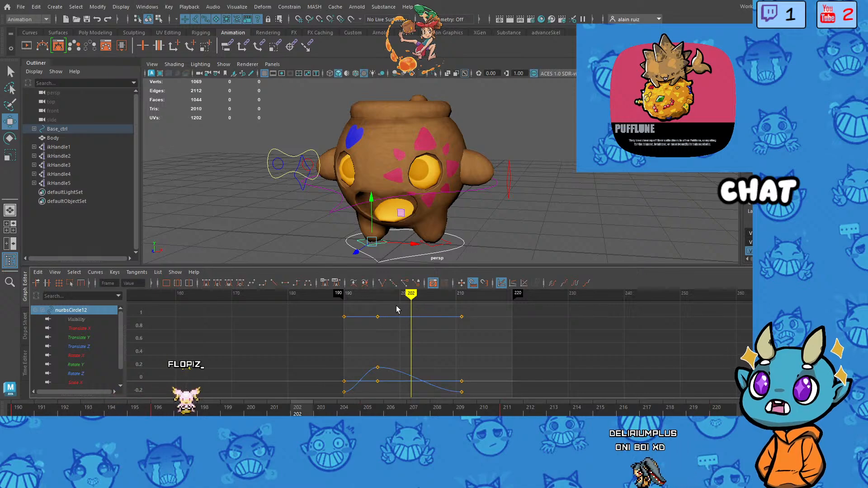
{"action": "left_click_drag", "start_coordinate": [411, 295], "coordinate": [377, 295]}
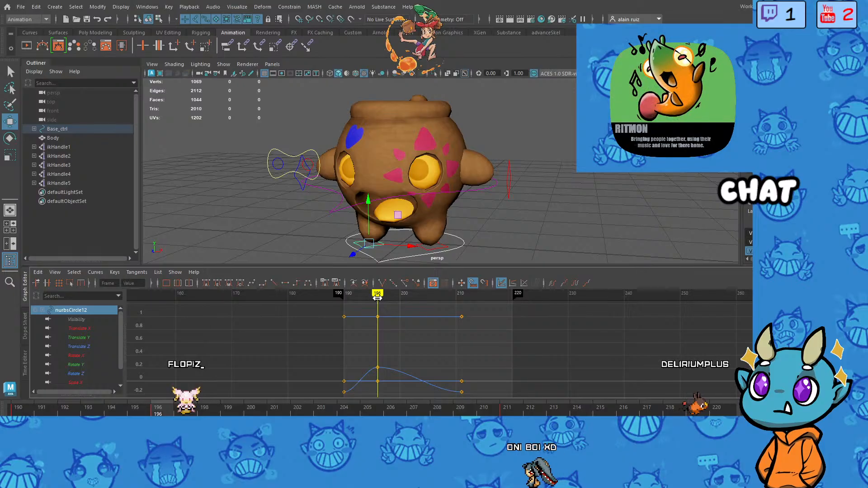
{"action": "left_click_drag", "start_coordinate": [404, 387], "coordinate": [404, 388]}
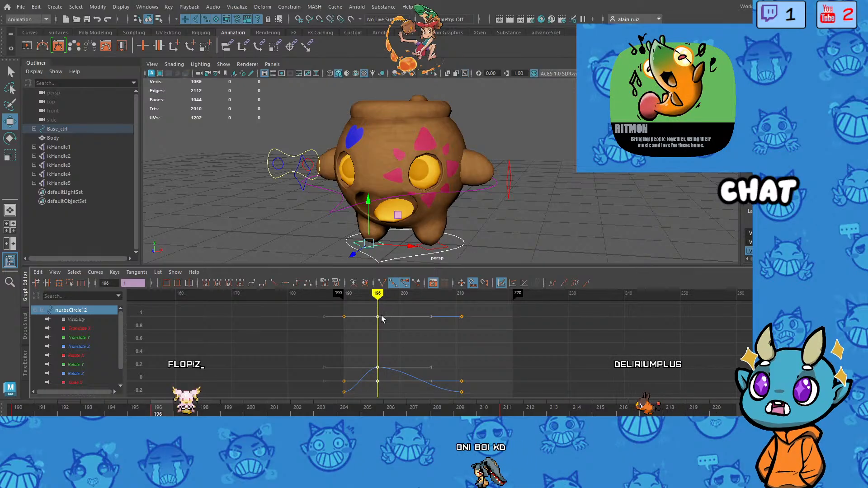
{"action": "left_click_drag", "start_coordinate": [378, 315], "coordinate": [373, 295]}
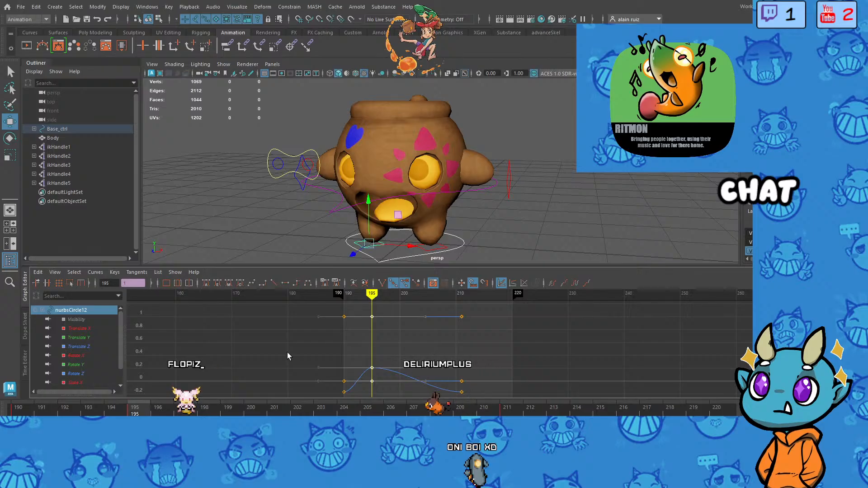
{"action": "left_click_drag", "start_coordinate": [448, 305], "coordinate": [478, 396]}
{"action": "left_click_drag", "start_coordinate": [461, 319], "coordinate": [401, 316]}
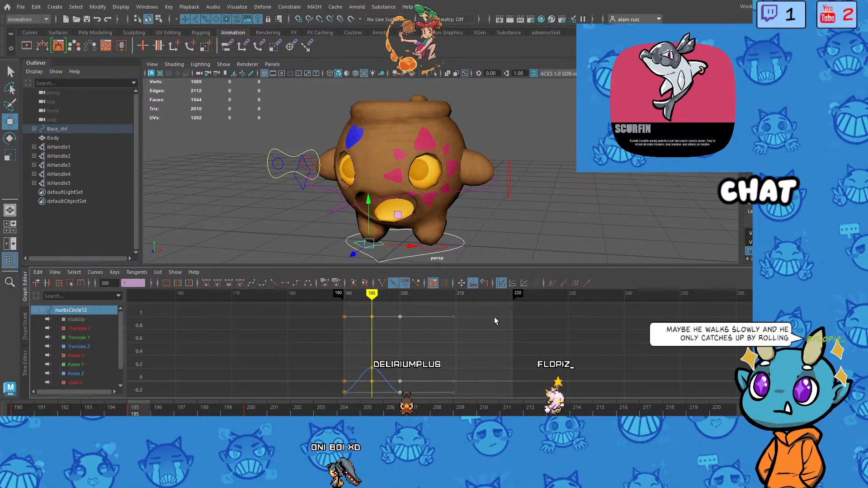
{"action": "key", "text": "alt+v"}
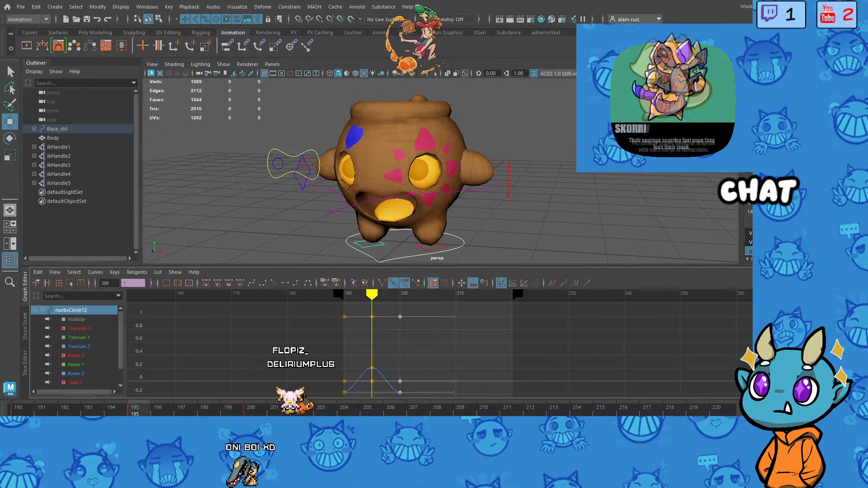
{"action": "key", "text": "alt+v"}
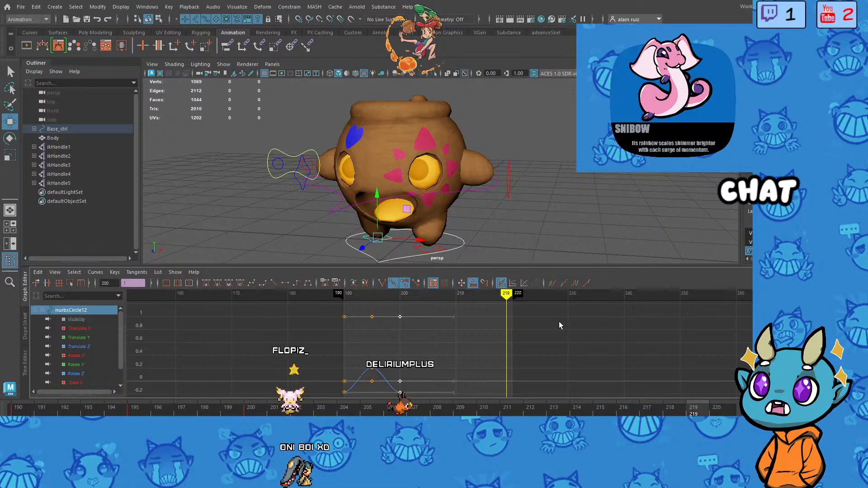
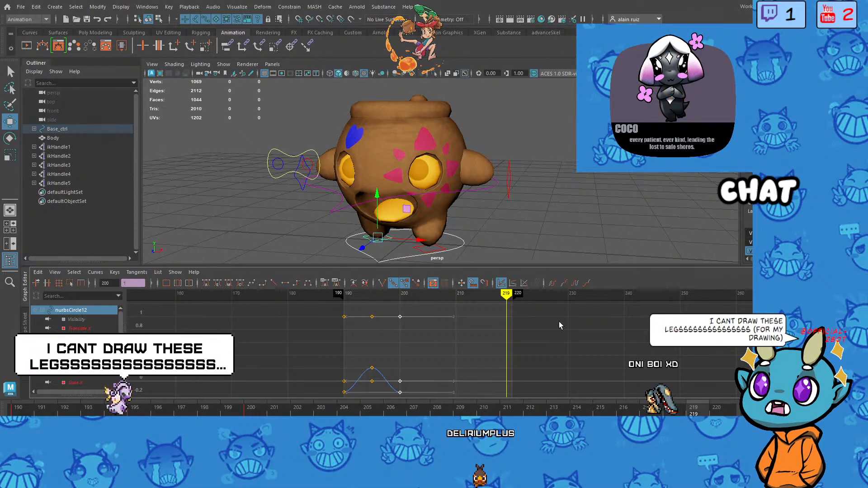
Step: Retime nurbsCircle11's middle keys to frame 195 and its end keys to frame 200
{"action": "scroll", "coordinate": [444, 360], "scroll_direction": "down", "scroll_amount": 2}
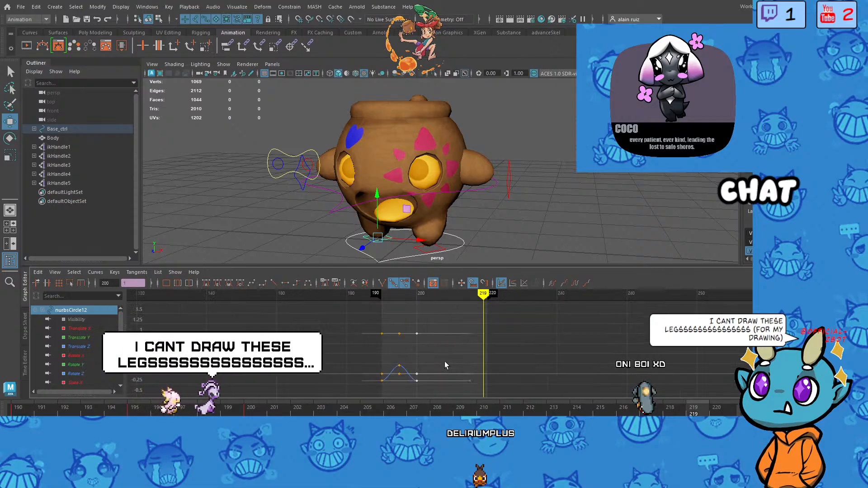
{"action": "left_click", "coordinate": [419, 251]}
{"action": "key", "text": "f"}
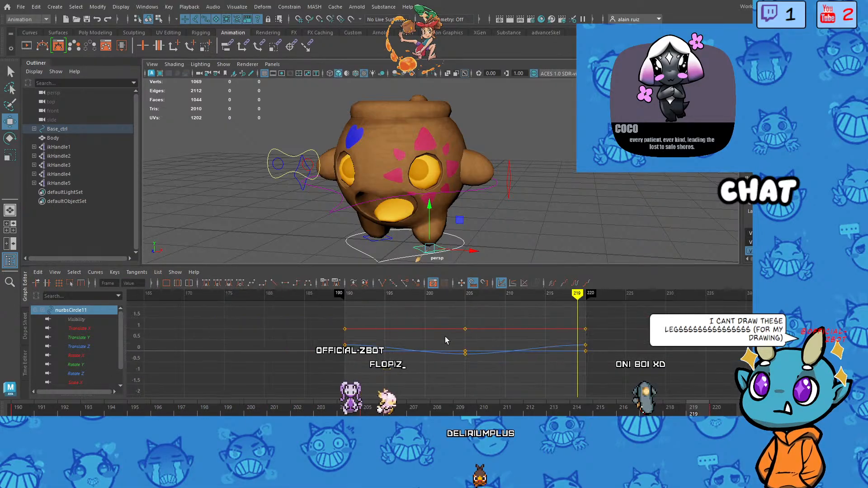
{"action": "left_click_drag", "start_coordinate": [393, 314], "coordinate": [575, 397]}
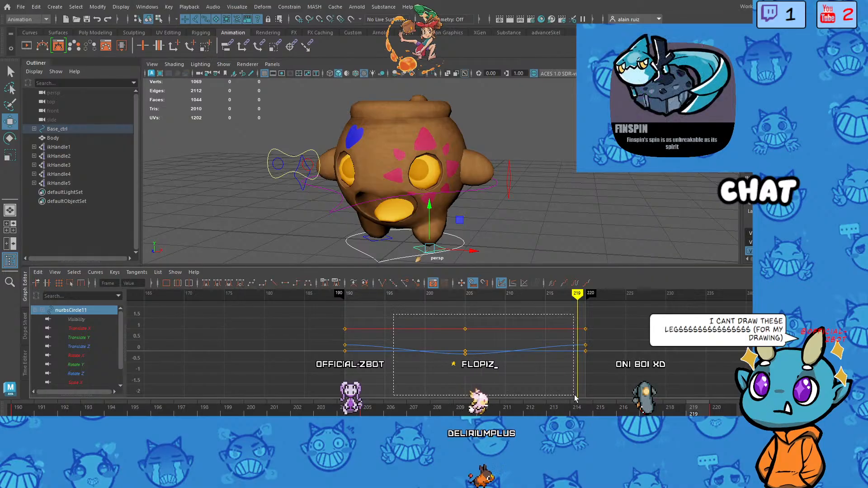
{"action": "left_click_drag", "start_coordinate": [485, 378], "coordinate": [485, 378]}
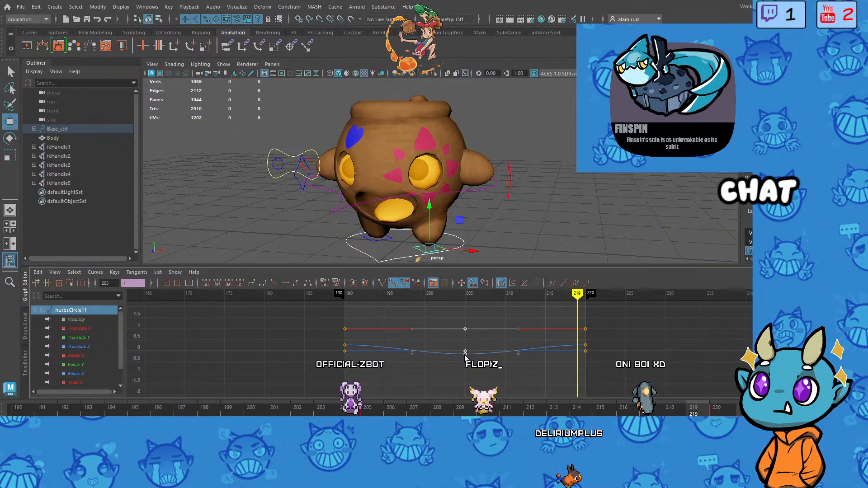
{"action": "middle_click_drag", "start_coordinate": [408, 354], "coordinate": [389, 352]}
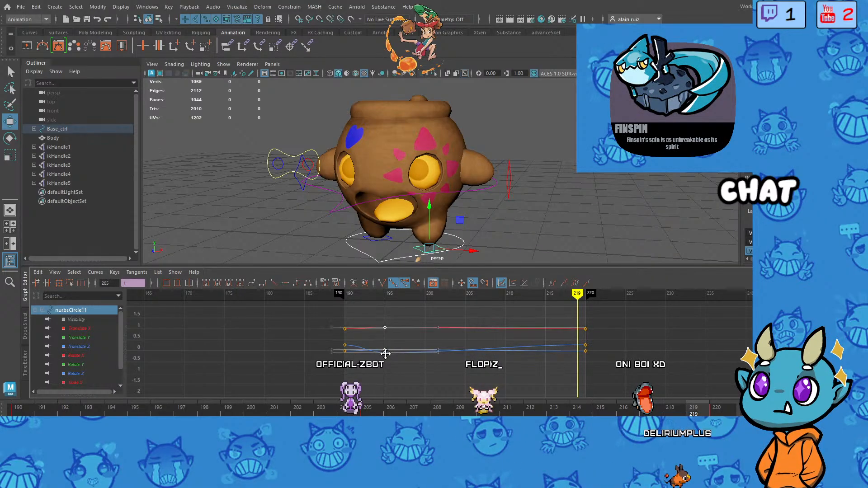
{"action": "left_click_drag", "start_coordinate": [559, 326], "coordinate": [609, 371]}
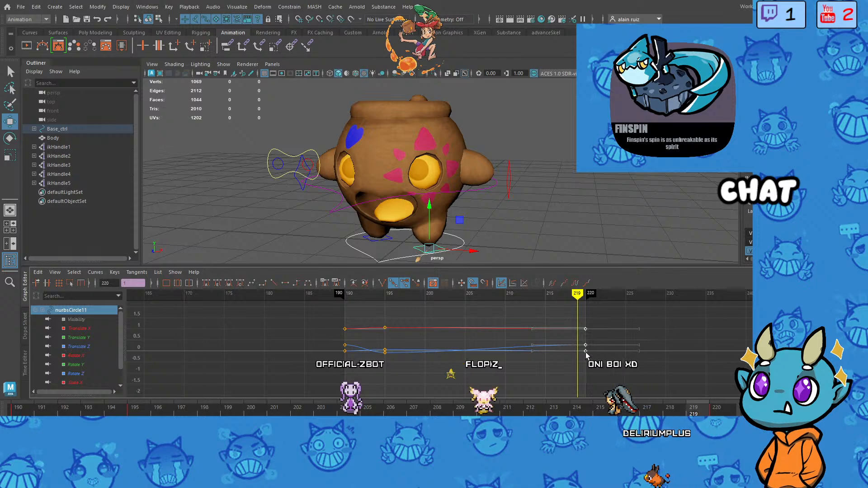
{"action": "middle_click_drag", "start_coordinate": [586, 356], "coordinate": [431, 353]}
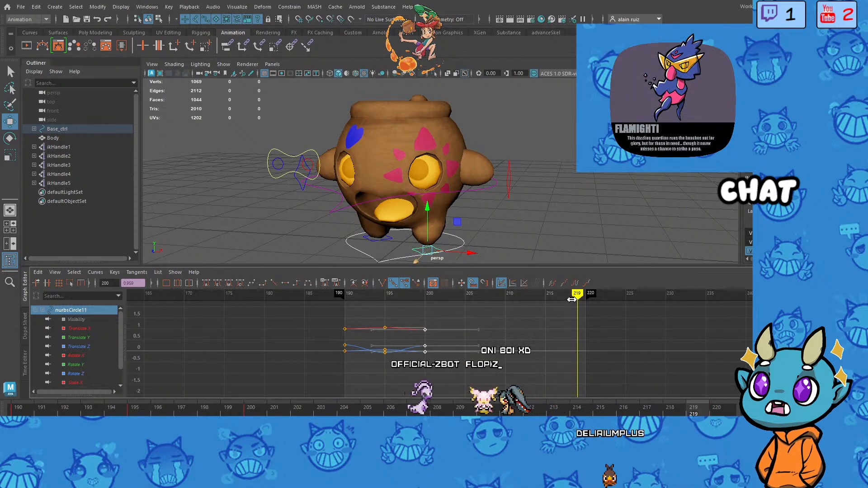
Step: Play back the retimed slides of both feet from frame 190
{"action": "mouse_move", "coordinate": [572, 300]}
{"action": "left_mouse_down"}
{"action": "mouse_move", "coordinate": [329, 302]}
{"action": "mouse_move", "coordinate": [343, 305]}
{"action": "left_mouse_up"}
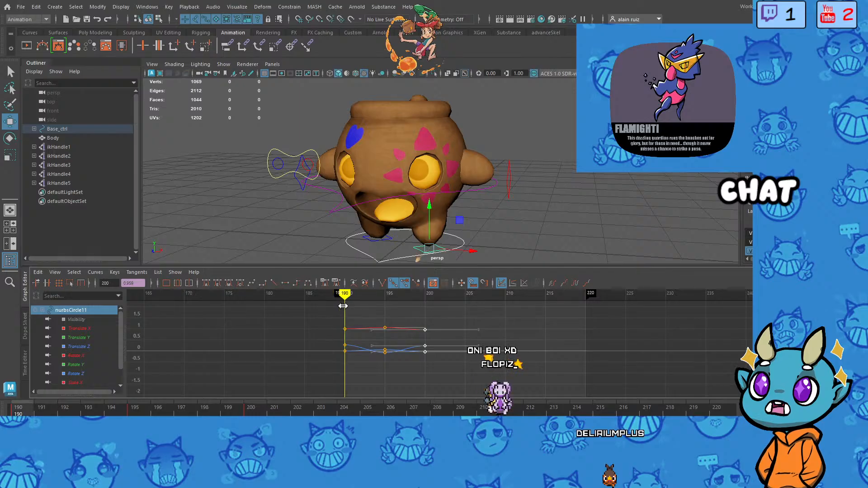
{"action": "key", "text": "alt+v"}
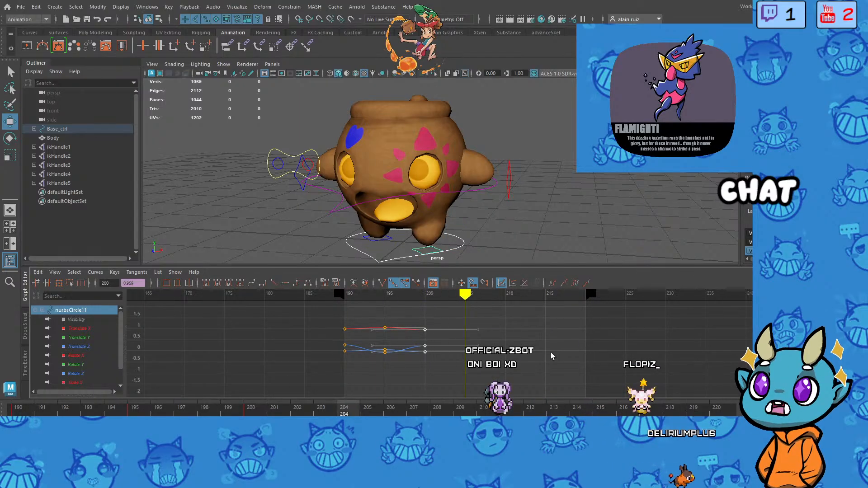
{"action": "key", "text": "alt+v"}
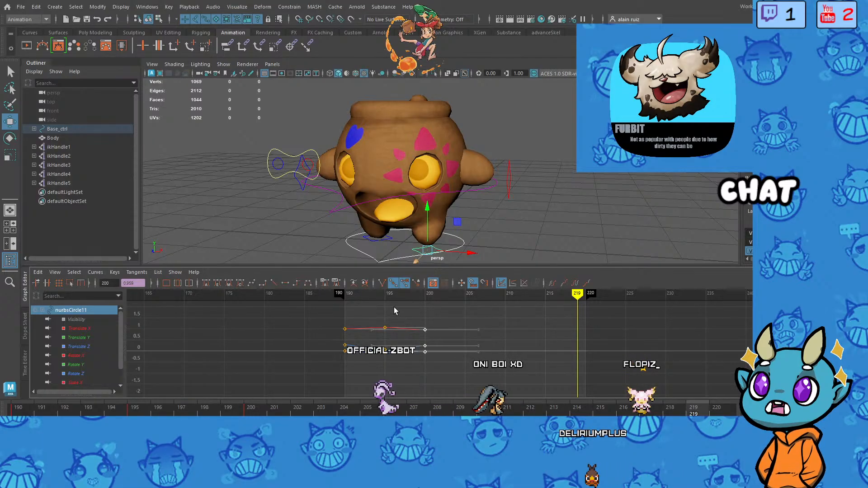
Step: Select nurbsCircle11's middle keys at frame 195 on the animation curves, nudge them slightly, and check the foot's pose at that frame
{"action": "scroll", "coordinate": [468, 344], "scroll_direction": "up", "scroll_amount": 3}
{"action": "scroll", "coordinate": [474, 343], "scroll_direction": "down", "scroll_amount": 2}
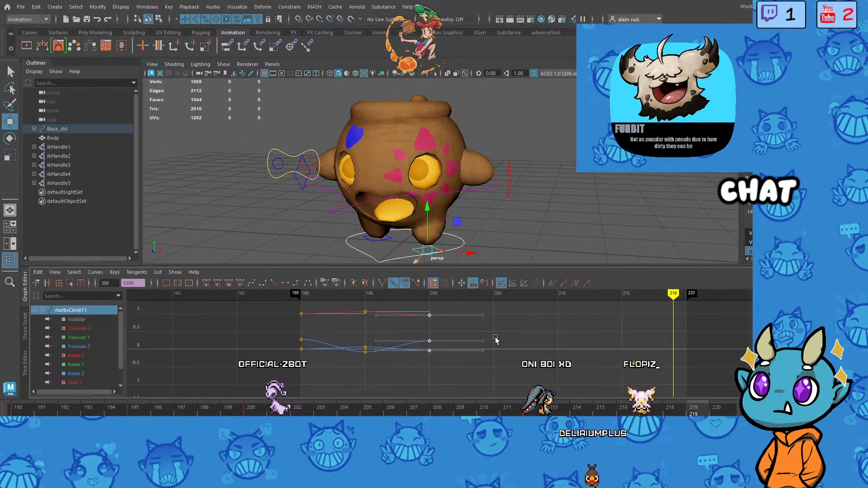
{"action": "middle_click_drag", "start_coordinate": [499, 342], "coordinate": [512, 360], "text": "alt"}
{"action": "left_click", "coordinate": [355, 315]}
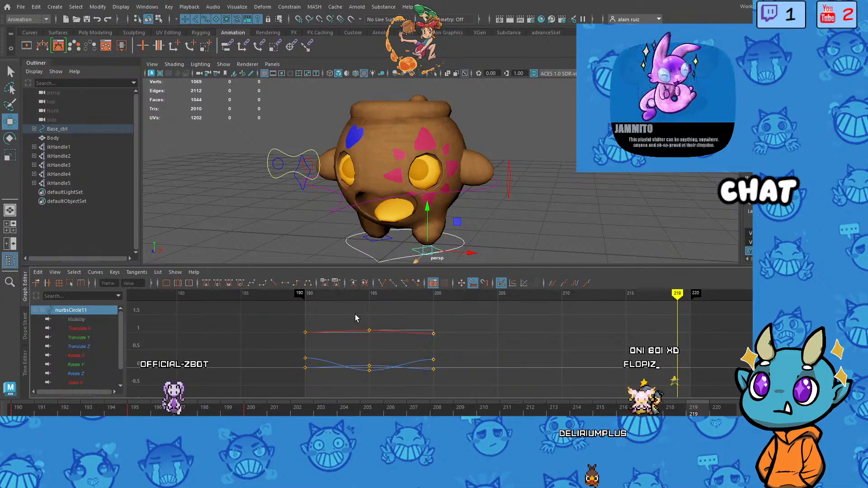
{"action": "scroll", "coordinate": [379, 332], "scroll_direction": "up", "scroll_amount": 2}
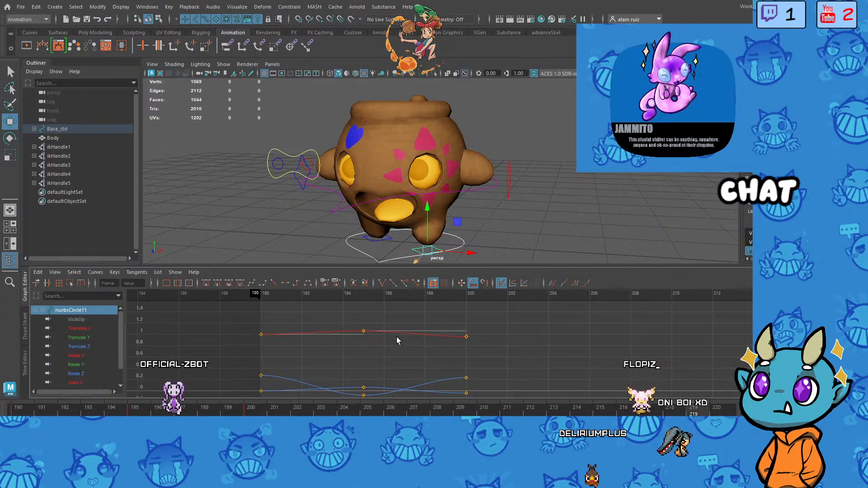
{"action": "middle_click_drag", "start_coordinate": [397, 341], "coordinate": [402, 335], "text": "alt"}
{"action": "left_click_drag", "start_coordinate": [378, 398], "coordinate": [379, 398]}
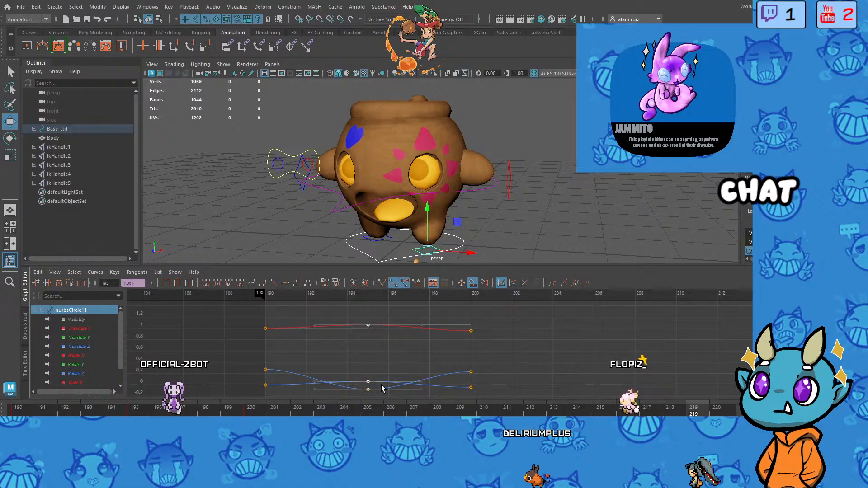
{"action": "left_click", "coordinate": [357, 295]}
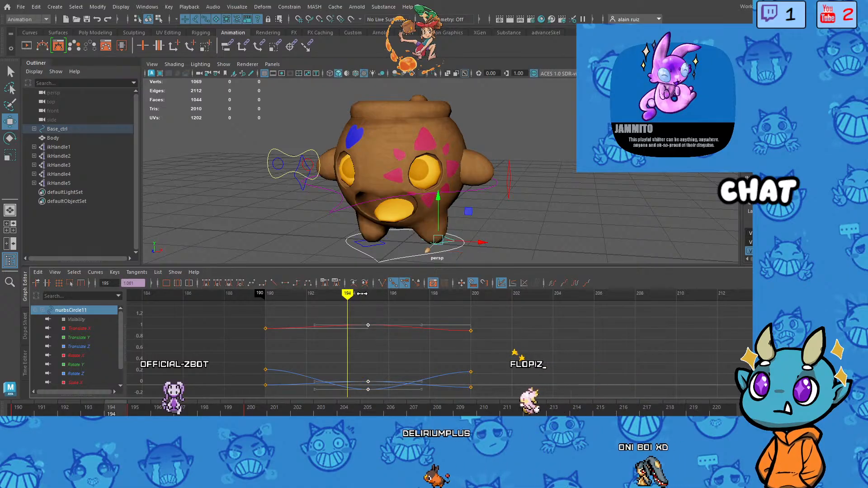
{"action": "left_click_drag", "start_coordinate": [364, 317], "coordinate": [374, 393]}
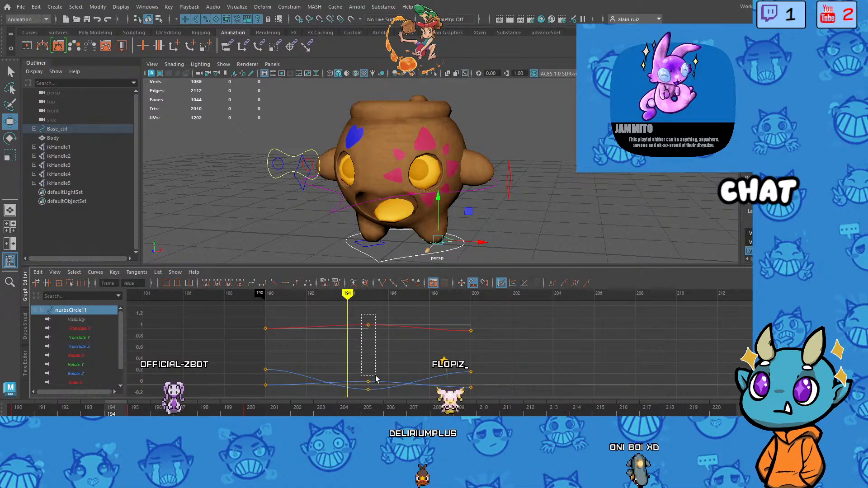
{"action": "left_click_drag", "start_coordinate": [369, 326], "coordinate": [349, 325]}
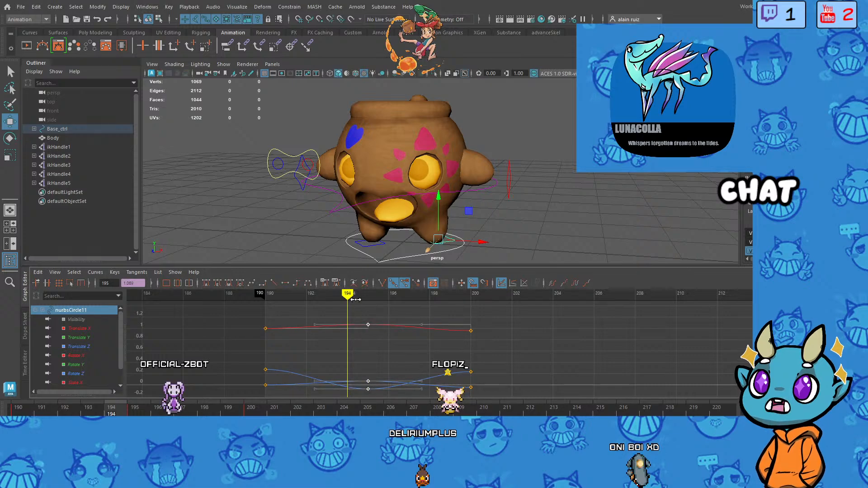
{"action": "mouse_move", "coordinate": [368, 296]}
{"action": "left_mouse_down"}
{"action": "mouse_move", "coordinate": [429, 297]}
{"action": "mouse_move", "coordinate": [372, 303]}
{"action": "left_mouse_up"}
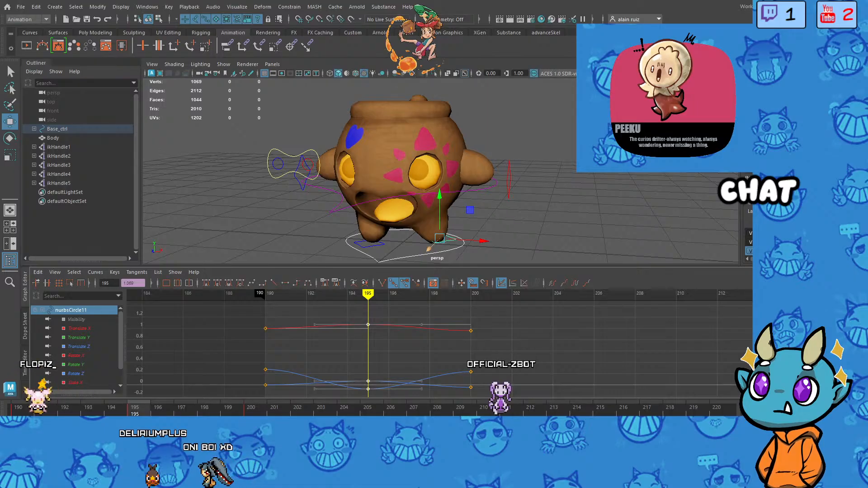
Step: Repeat nurbsCircle11's frame 200 pose as keys at frames 210 and 220
{"action": "left_click_drag", "start_coordinate": [367, 294], "coordinate": [470, 296]}
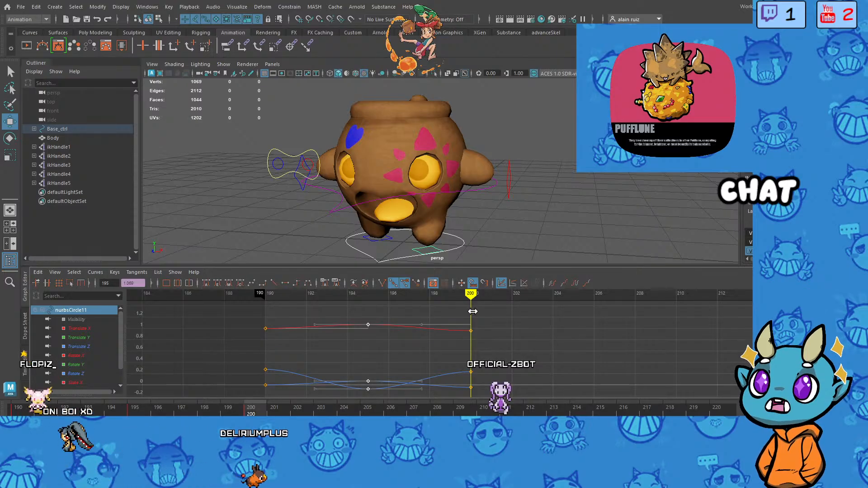
{"action": "left_click_drag", "start_coordinate": [470, 312], "coordinate": [676, 334]}
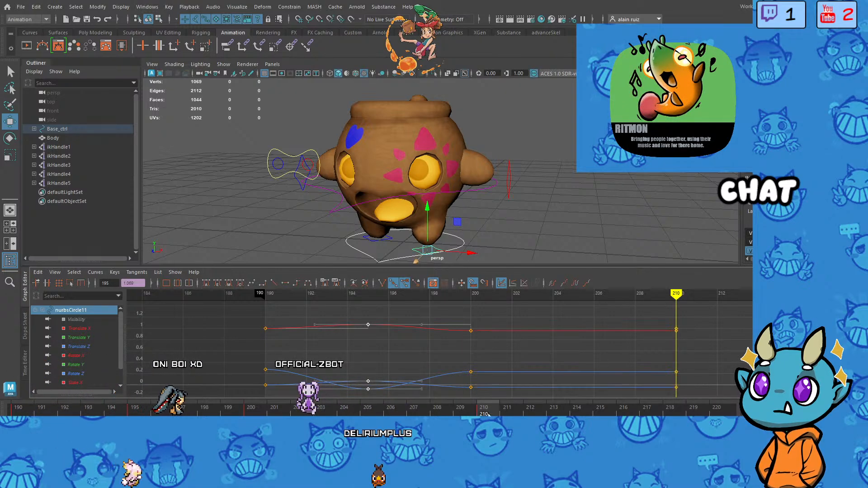
{"action": "left_click_drag", "start_coordinate": [489, 414], "coordinate": [647, 414]}
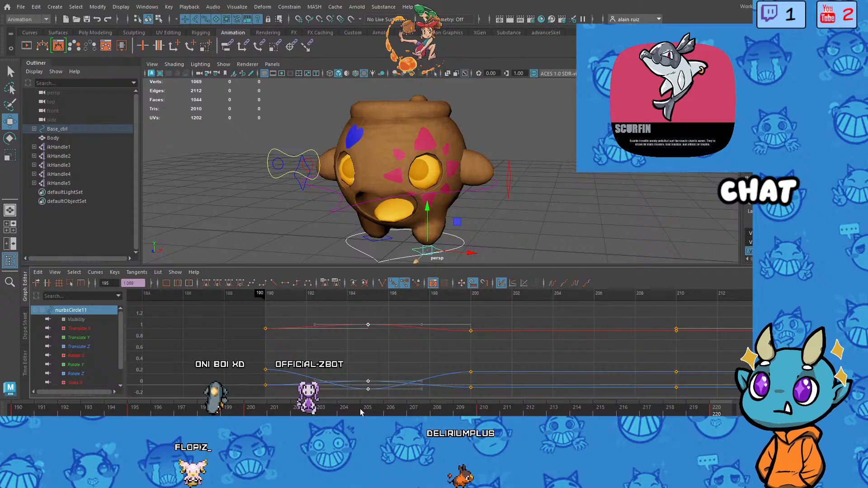
Step: Key nurbsCircle11 at frames 205 and 215 with the foot slid backward, and scrub through the extended cycle
{"action": "mouse_move", "coordinate": [373, 293]}
{"action": "left_mouse_down"}
{"action": "mouse_move", "coordinate": [532, 293]}
{"action": "mouse_move", "coordinate": [470, 293]}
{"action": "left_mouse_up"}
{"action": "left_click_drag", "start_coordinate": [329, 408], "coordinate": [371, 407]}
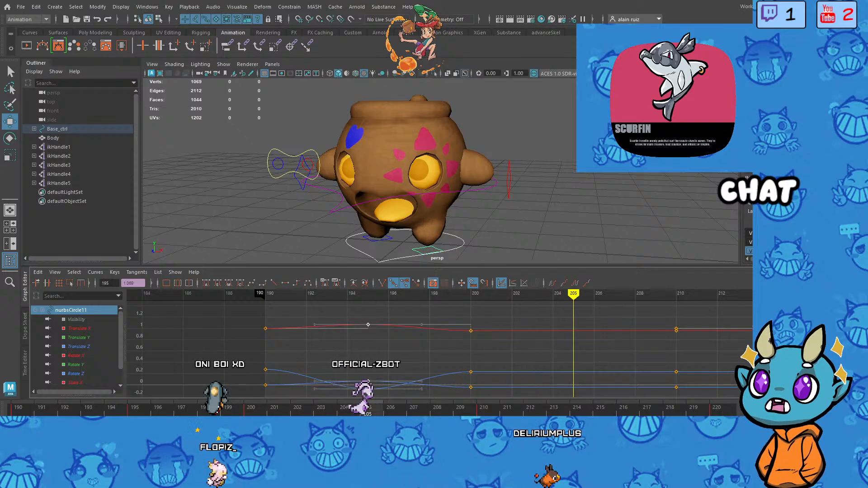
{"action": "key", "text": "s"}
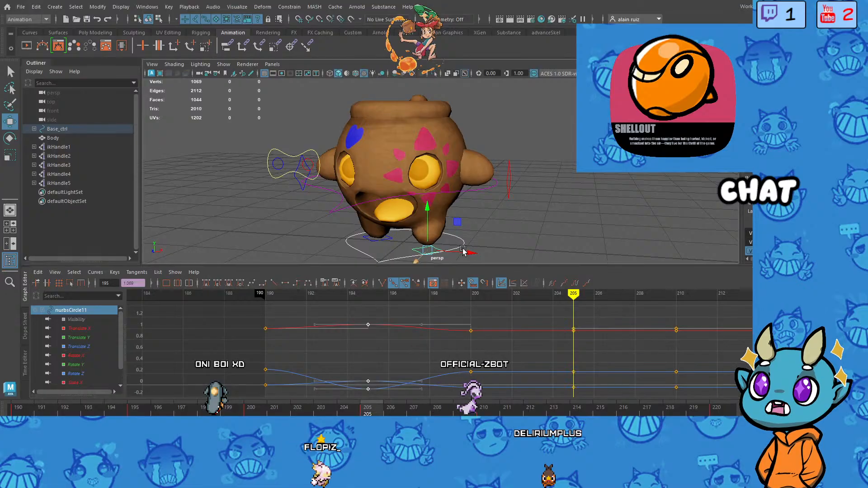
{"action": "left_click_drag", "start_coordinate": [466, 247], "coordinate": [391, 241], "text": "alt"}
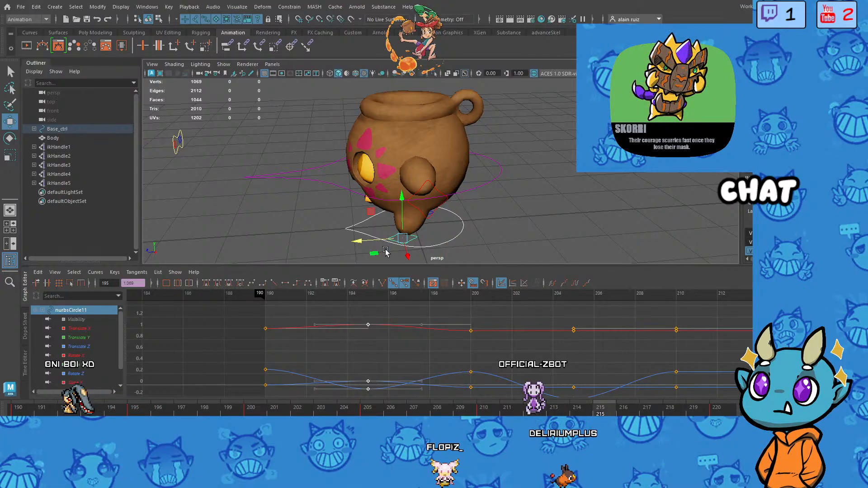
{"action": "left_click_drag", "start_coordinate": [359, 244], "coordinate": [387, 244]}
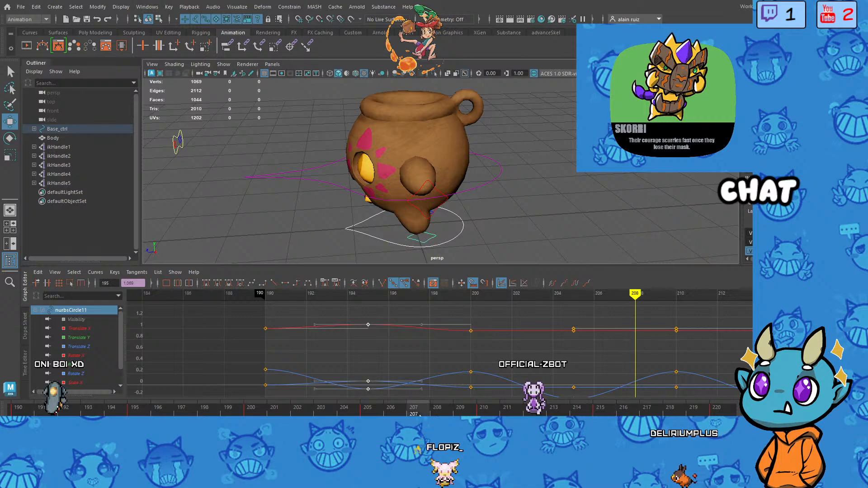
{"action": "left_click_drag", "start_coordinate": [42, 413], "coordinate": [18, 412]}
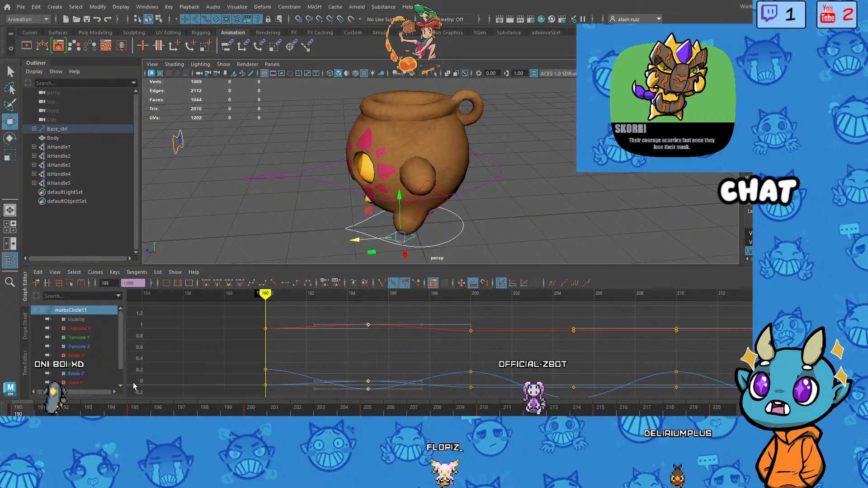
Step: Extend nurbsCircle12's foot slide to frame 220, repeating its starting pose at 210 and 220 and sliding it forward at 205 and 215
{"action": "left_click_drag", "start_coordinate": [329, 199], "coordinate": [410, 226], "text": "alt"}
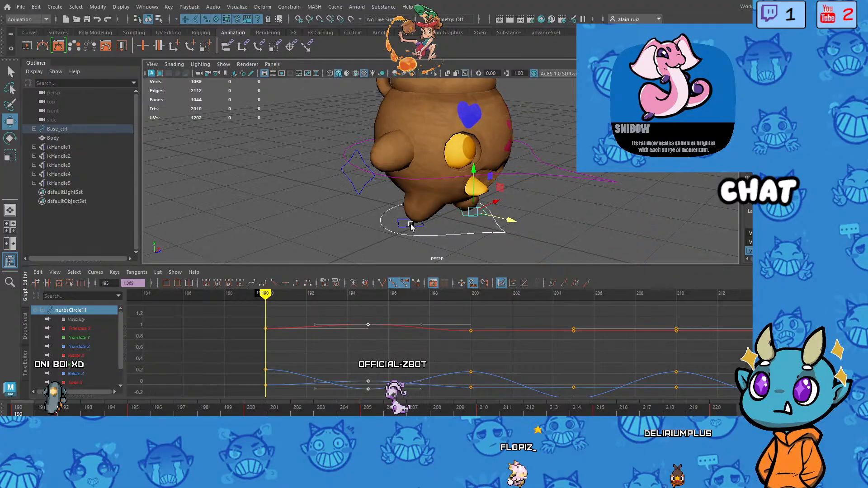
{"action": "left_click", "coordinate": [408, 226]}
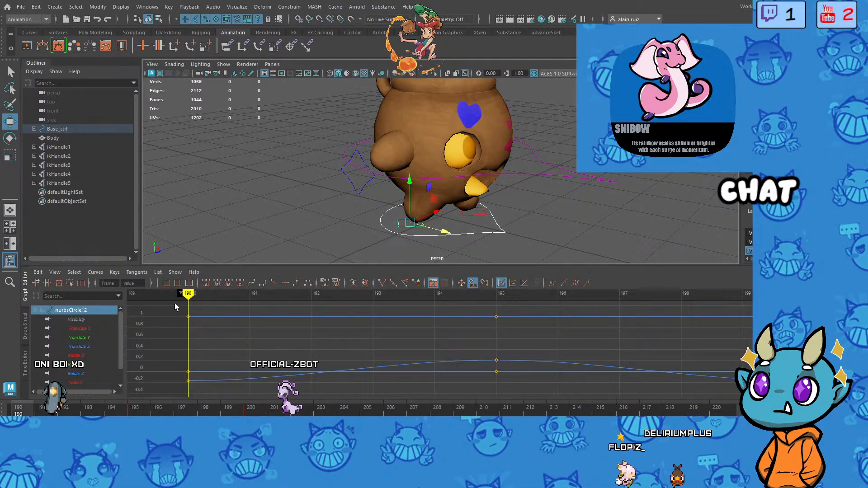
{"action": "key", "text": "alt+v"}
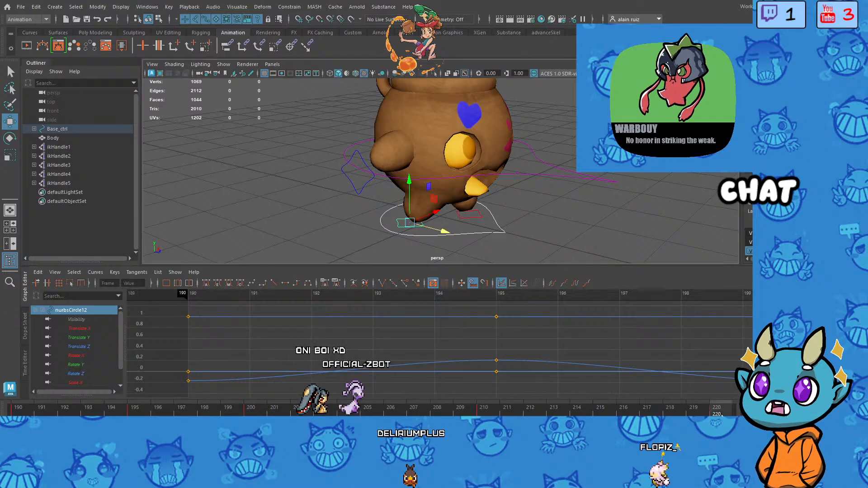
{"action": "left_click", "coordinate": [371, 411]}
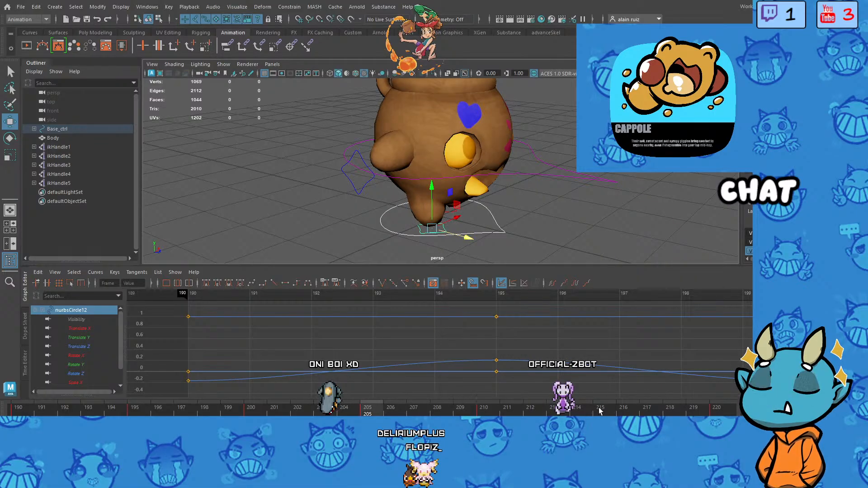
{"action": "left_click_drag", "start_coordinate": [451, 233], "coordinate": [462, 233]}
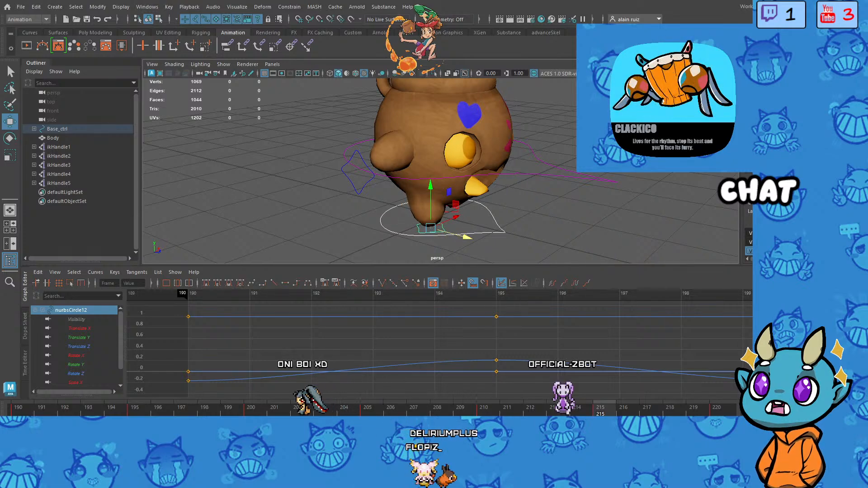
Step: Play back the extended walk cycle of both feet and review nurbsCircle12's curves through frame 220
{"action": "key", "text": "alt+v"}
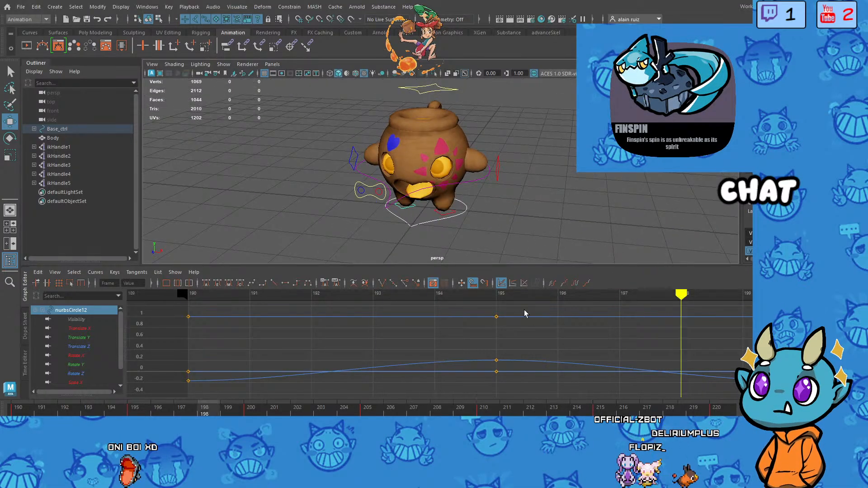
{"action": "scroll", "coordinate": [510, 339], "scroll_direction": "down", "scroll_amount": 5}
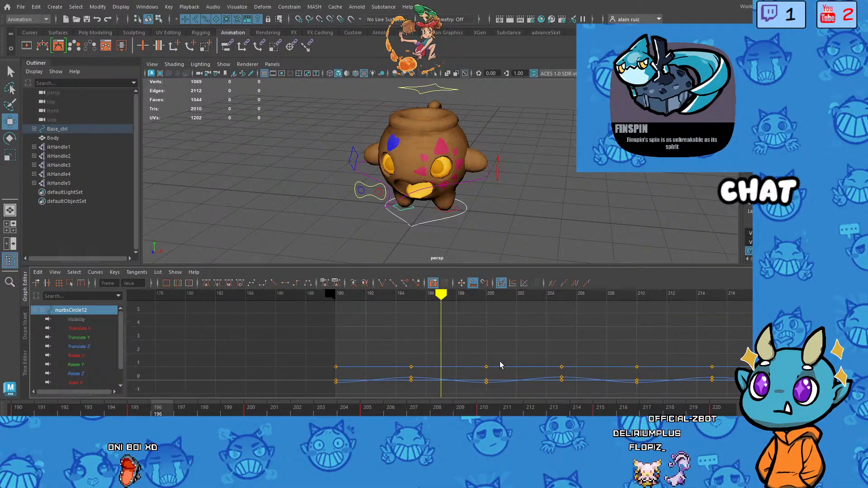
{"action": "scroll", "coordinate": [520, 361], "scroll_direction": "down", "scroll_amount": 3}
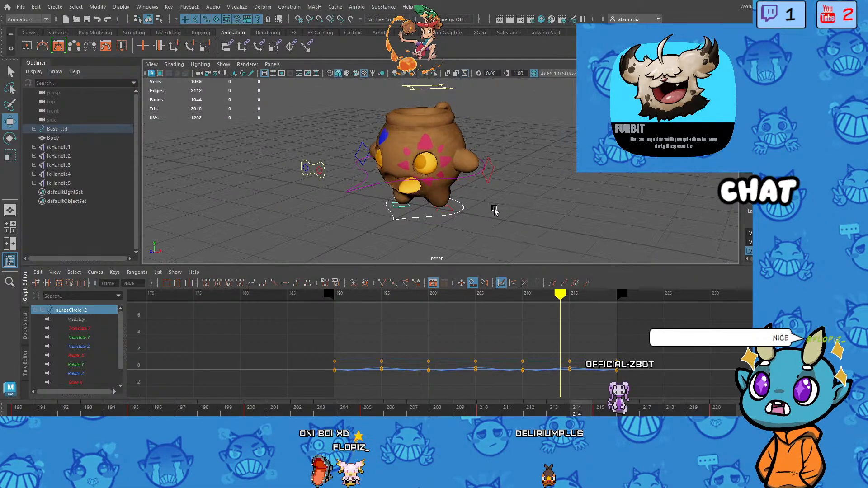
{"action": "scroll", "coordinate": [507, 217], "scroll_direction": "up", "scroll_amount": 3}
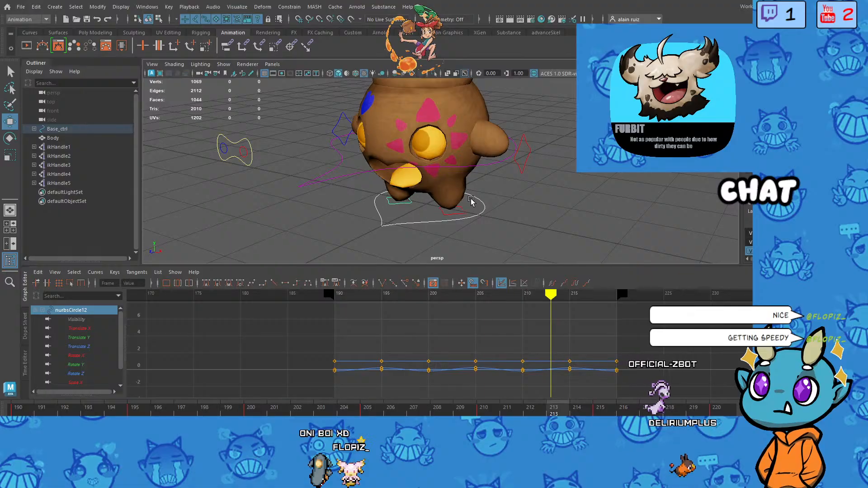
{"action": "key", "text": "Escape"}
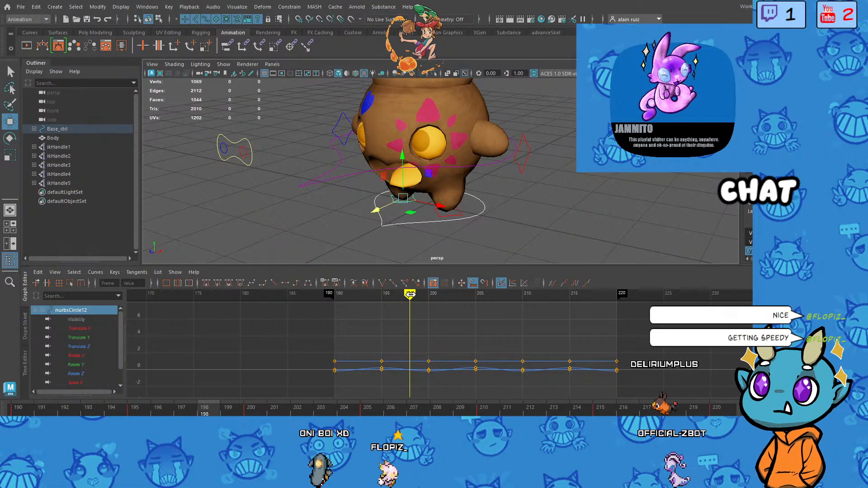
Step: Rotate the body control nurbsCircle10 to follow the foot slides, keying its pose at frames 190 and 195
{"action": "left_click_drag", "start_coordinate": [408, 296], "coordinate": [334, 300]}
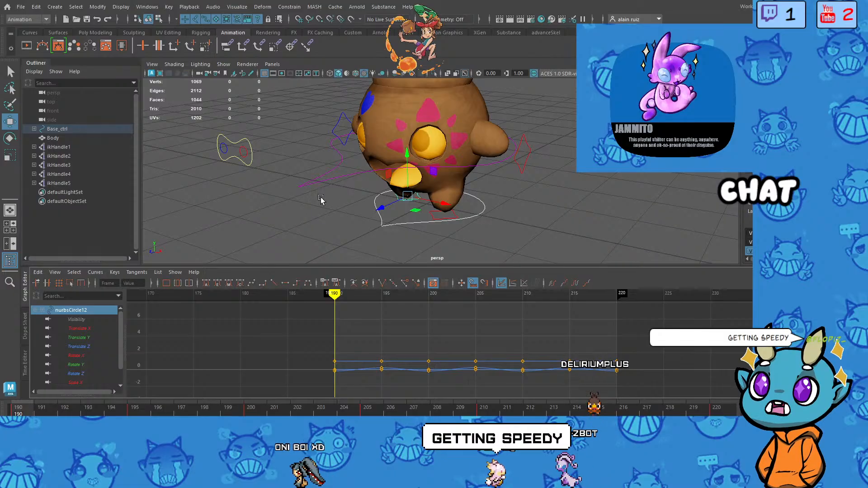
{"action": "middle_click_drag", "start_coordinate": [321, 200], "coordinate": [315, 221], "text": "alt"}
{"action": "left_click_drag", "start_coordinate": [316, 220], "coordinate": [345, 201], "text": "alt"}
{"action": "left_click", "coordinate": [348, 202]}
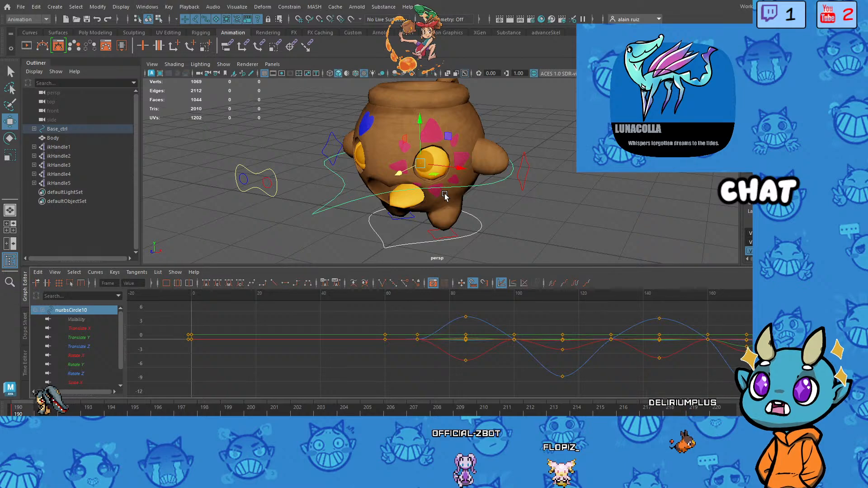
{"action": "key", "text": "e"}
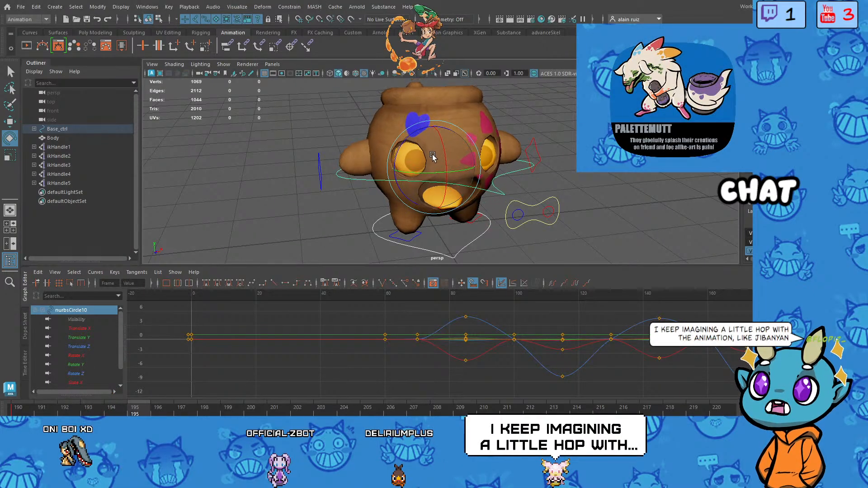
Step: Rotate nurbsCircle10 to opposite sides at frames 200 and 205 to follow the foot slides, keying each pose
{"action": "left_click", "coordinate": [250, 411]}
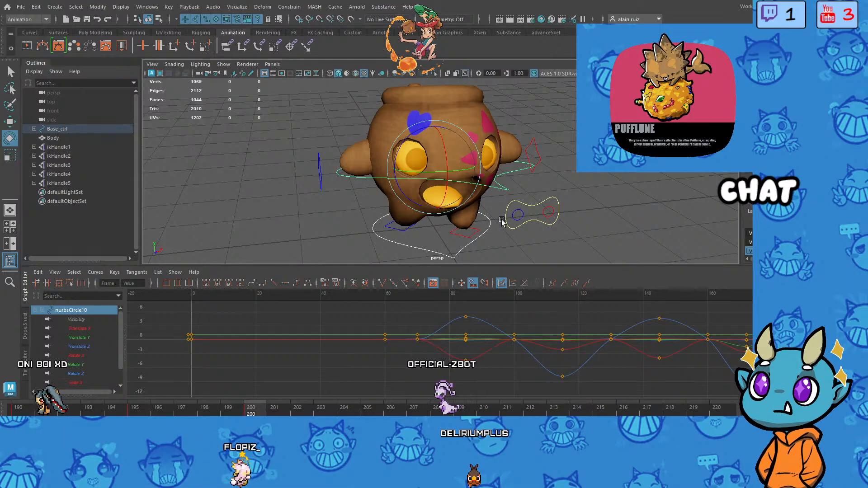
{"action": "left_click_drag", "start_coordinate": [503, 219], "coordinate": [473, 234], "text": "alt"}
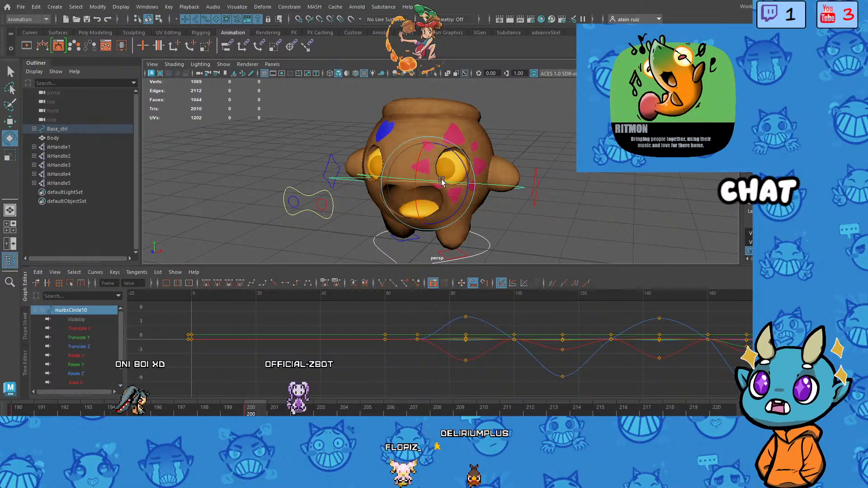
{"action": "left_click_drag", "start_coordinate": [257, 412], "coordinate": [343, 412]}
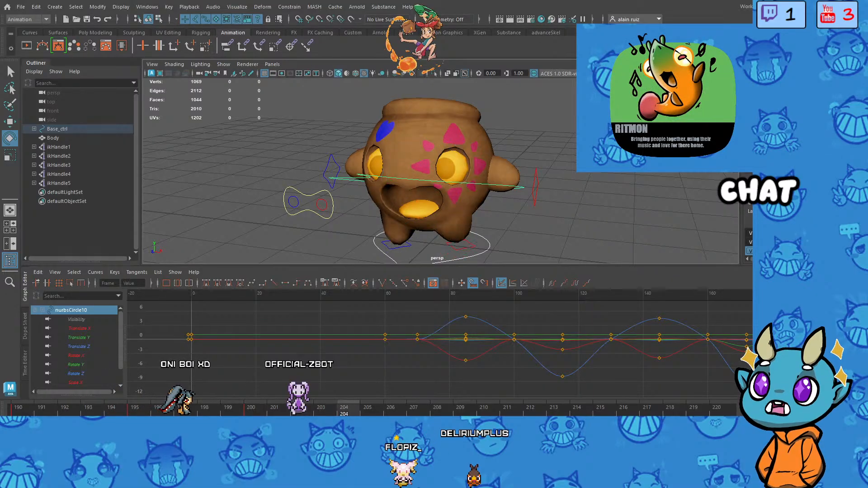
{"action": "left_click_drag", "start_coordinate": [377, 244], "coordinate": [388, 231], "text": "alt"}
{"action": "left_click_drag", "start_coordinate": [428, 167], "coordinate": [431, 174]}
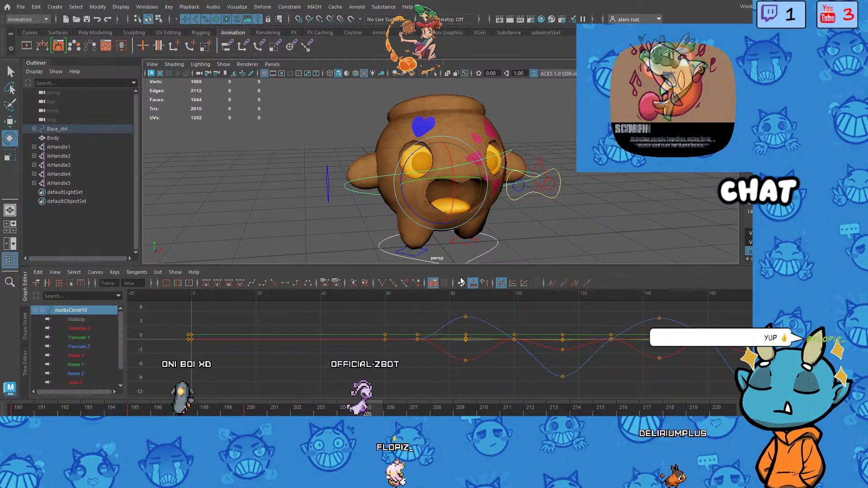
Step: Continue nurbsCircle10's alternating body rotation by posing and keying it at frames 210, 215 and 220
{"action": "left_click_drag", "start_coordinate": [369, 413], "coordinate": [484, 414]}
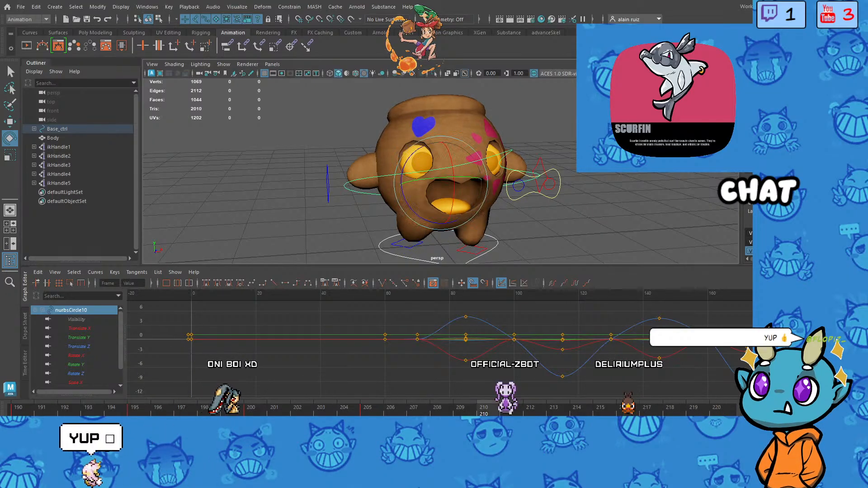
{"action": "left_click_drag", "start_coordinate": [456, 190], "coordinate": [450, 171], "text": "alt"}
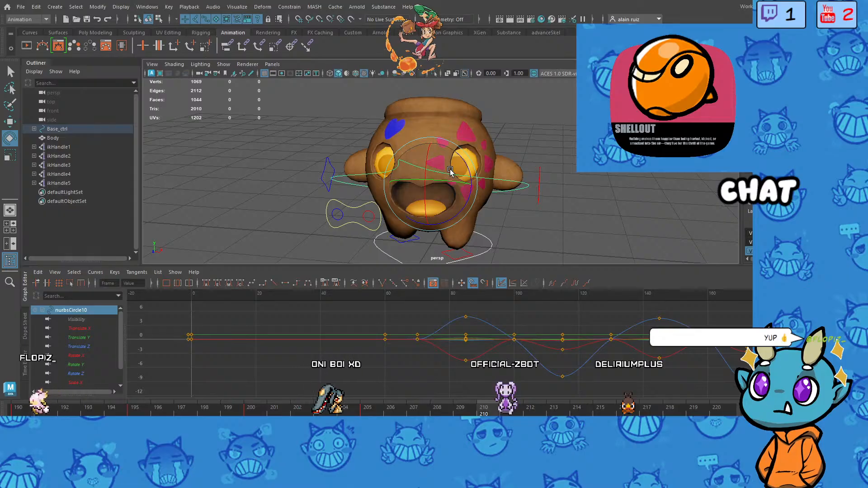
{"action": "left_click_drag", "start_coordinate": [491, 414], "coordinate": [601, 411]}
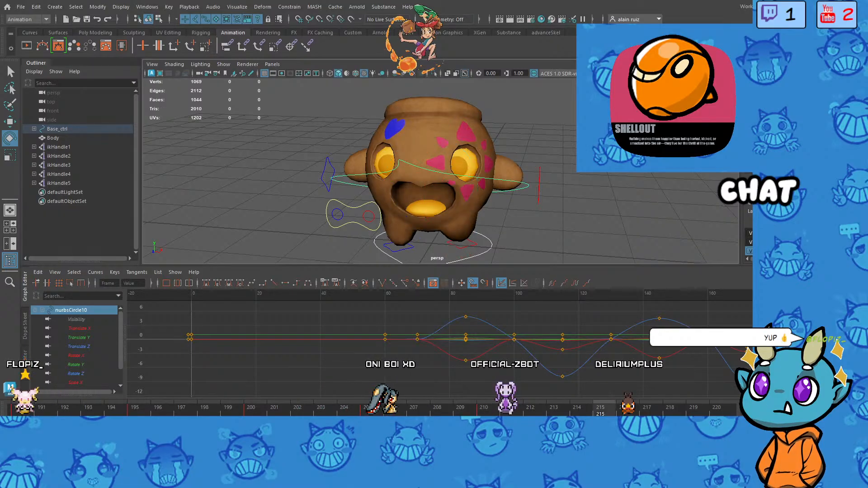
{"action": "left_click_drag", "start_coordinate": [500, 238], "coordinate": [520, 232], "text": "alt"}
{"action": "left_click_drag", "start_coordinate": [425, 174], "coordinate": [430, 173]}
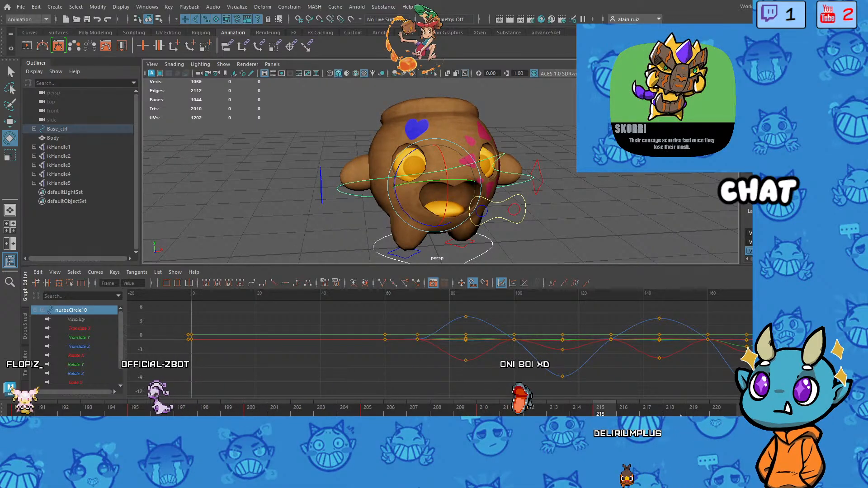
{"action": "left_click", "coordinate": [721, 416]}
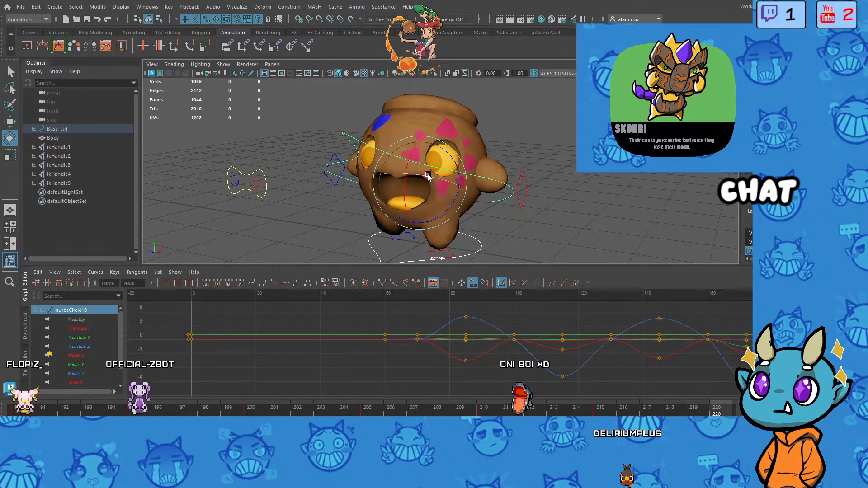
Step: Play back and scrub the body rotation over frames 190–220, and examine nurbsCircle10's curves for that range
{"action": "left_click", "coordinate": [819, 409]}
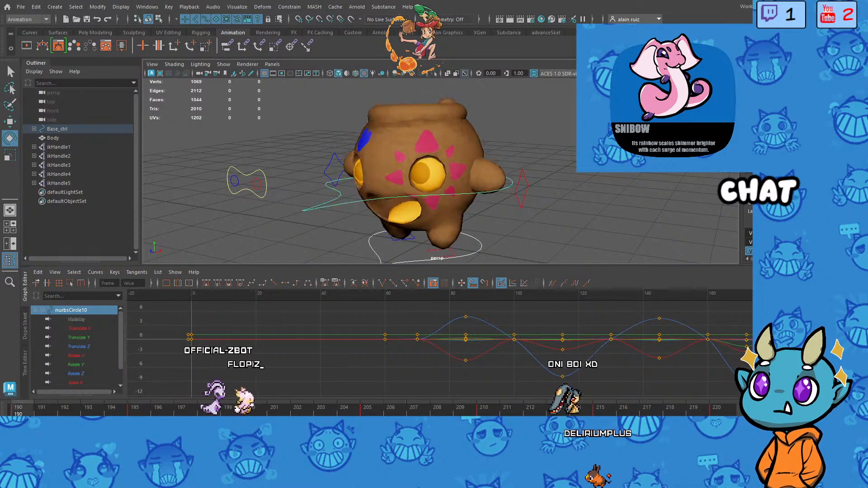
{"action": "key", "text": "Escape"}
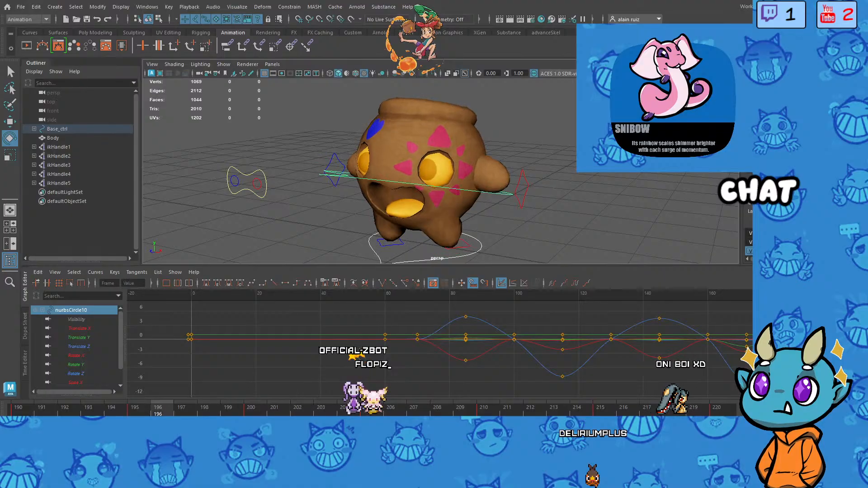
{"action": "left_click_drag", "start_coordinate": [93, 415], "coordinate": [24, 415]}
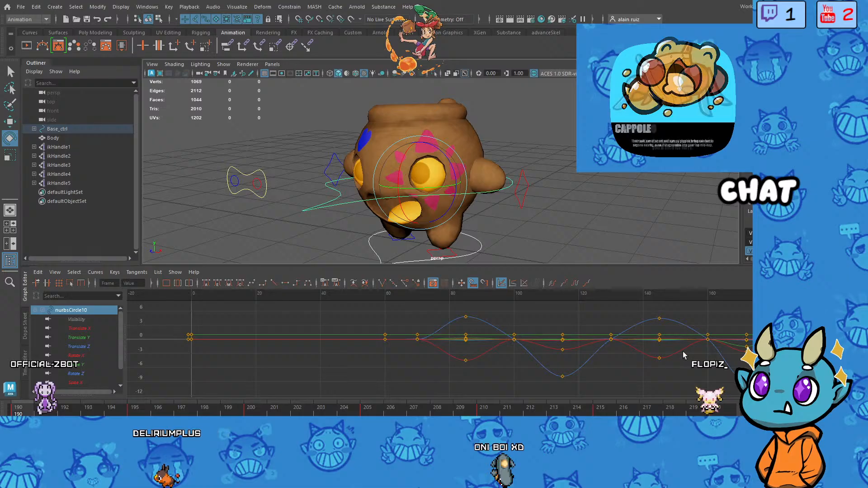
{"action": "mouse_move", "coordinate": [723, 328]}
{"action": "middle_mouse_down", "text": "alt"}
{"action": "mouse_move", "coordinate": [422, 321]}
{"action": "mouse_move", "coordinate": [345, 334]}
{"action": "middle_mouse_up", "text": "alt"}
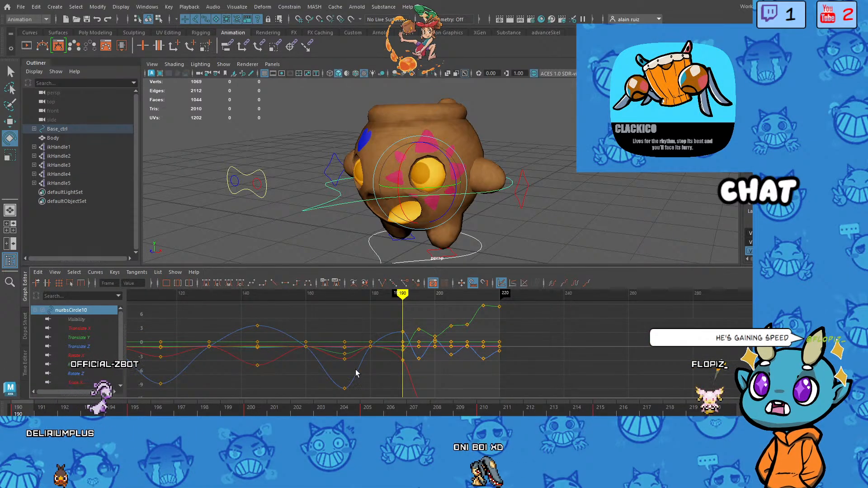
{"action": "key", "text": "alt+v"}
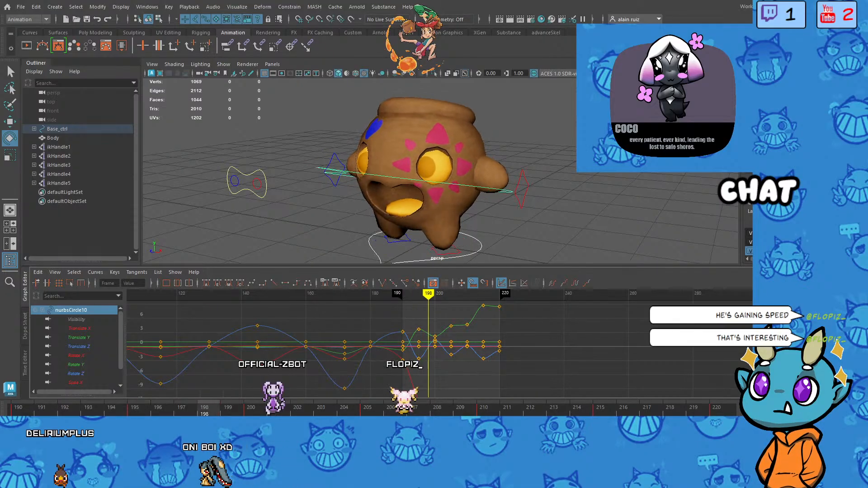
{"action": "mouse_move", "coordinate": [396, 407]}
{"action": "left_mouse_down"}
{"action": "mouse_move", "coordinate": [302, 406]}
{"action": "mouse_move", "coordinate": [442, 406]}
{"action": "left_mouse_up"}
{"action": "scroll", "coordinate": [434, 373], "scroll_direction": "down", "scroll_amount": 4}
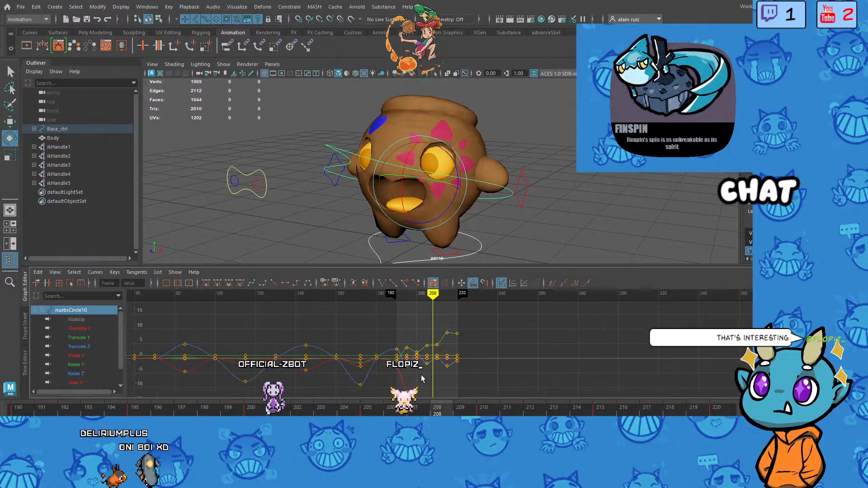
{"action": "middle_click_drag", "start_coordinate": [488, 373], "coordinate": [450, 331], "text": "alt"}
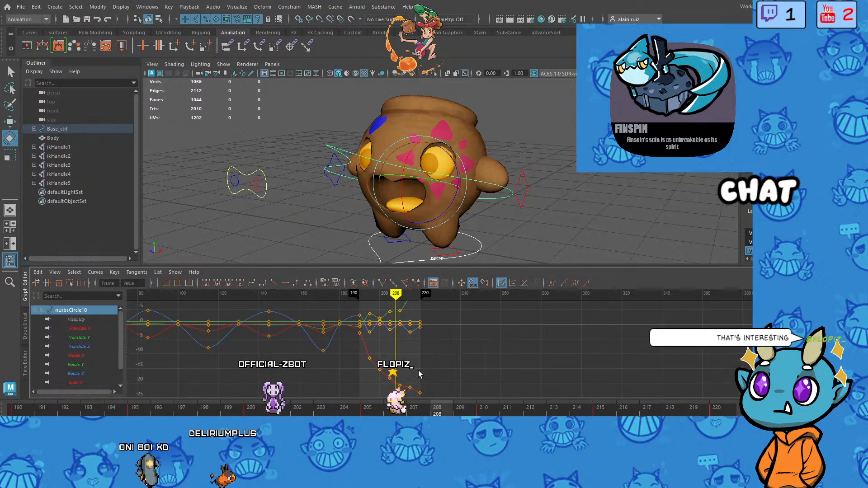
{"action": "mouse_move", "coordinate": [394, 407]}
{"action": "left_mouse_down"}
{"action": "mouse_move", "coordinate": [140, 407]}
{"action": "mouse_move", "coordinate": [441, 407]}
{"action": "mouse_move", "coordinate": [40, 414]}
{"action": "mouse_move", "coordinate": [134, 413]}
{"action": "mouse_move", "coordinate": [88, 412]}
{"action": "left_mouse_up"}
{"action": "key", "text": "comma"}
{"action": "key", "text": "comma"}
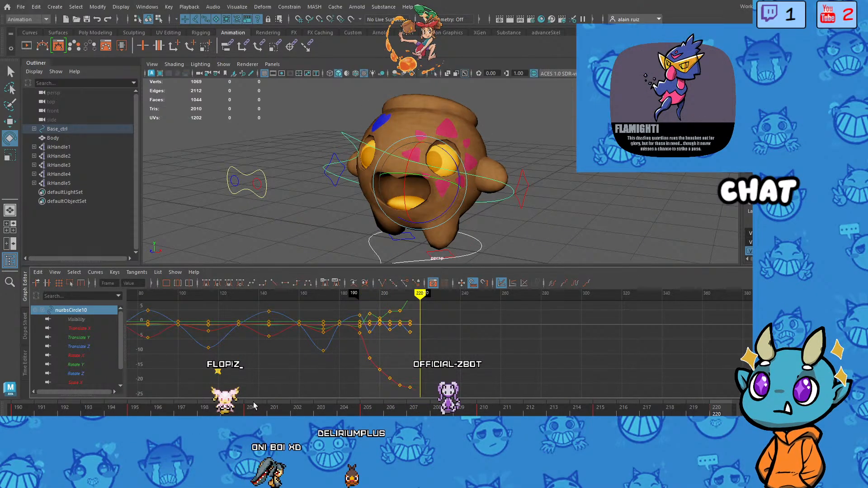
Step: Undo nurbsCircle10's hand-posed rotation keys from frame 220 back to frame 200
{"action": "key", "text": "ctrl+z"}
{"action": "key", "text": "ctrl+z"}
{"action": "key", "text": "ctrl+z"}
{"action": "key", "text": "ctrl+z"}
{"action": "key", "text": "ctrl+z"}
{"action": "key", "text": "ctrl+z"}
{"action": "key", "text": "ctrl+z"}
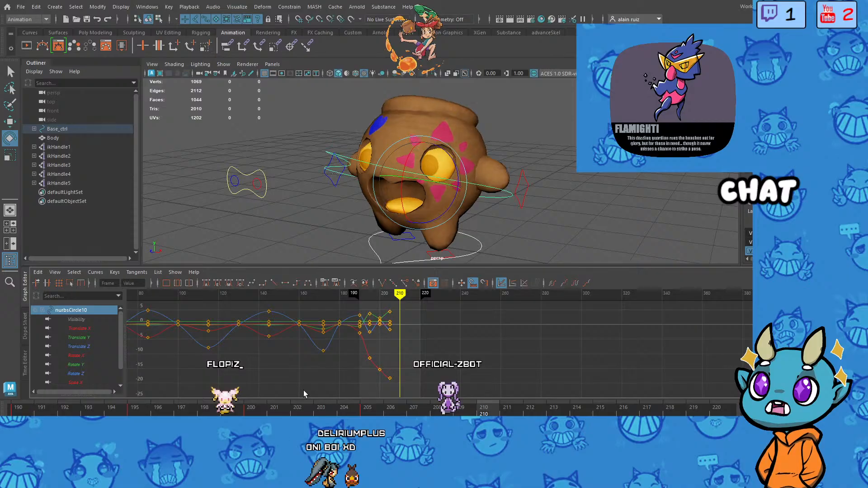
{"action": "key", "text": "ctrl+z"}
{"action": "key", "text": "ctrl+z"}
{"action": "key", "text": "ctrl+z"}
{"action": "key", "text": "ctrl+z"}
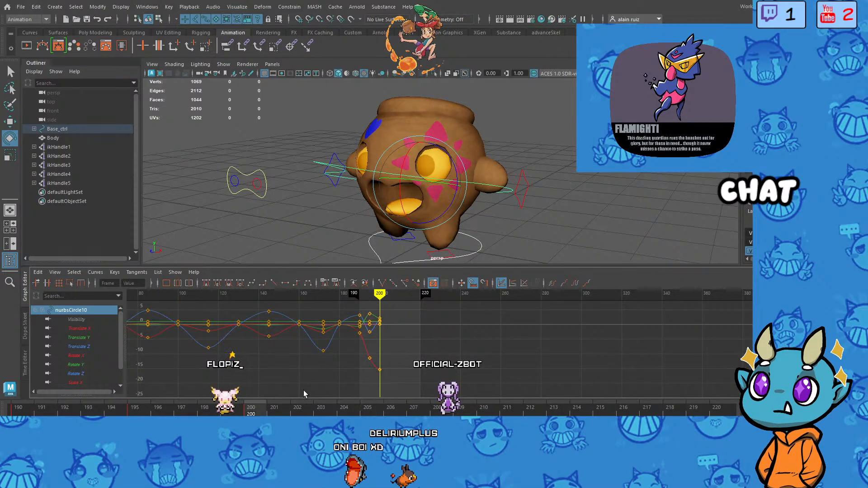
{"action": "key", "text": "ctrl+z"}
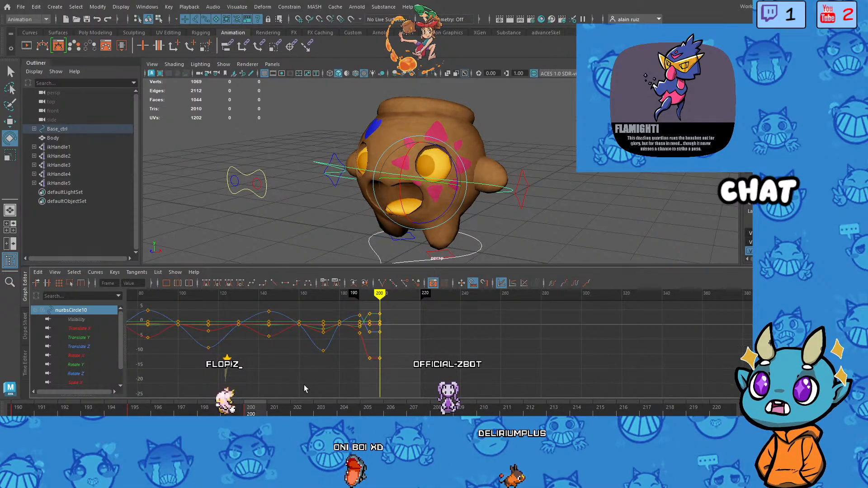
Step: Remove nurbsCircle10's remaining keys at frames 200 and 195, and return to frame 190
{"action": "left_click_drag", "start_coordinate": [251, 408], "coordinate": [19, 408]}
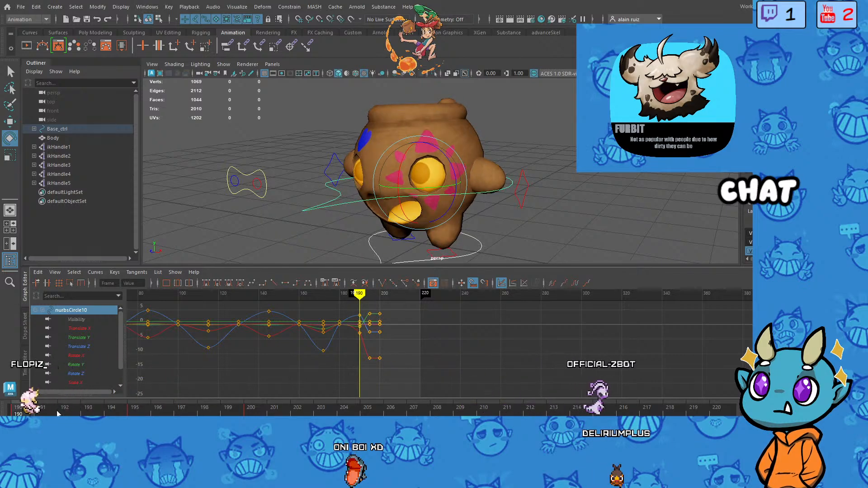
{"action": "key", "text": "period"}
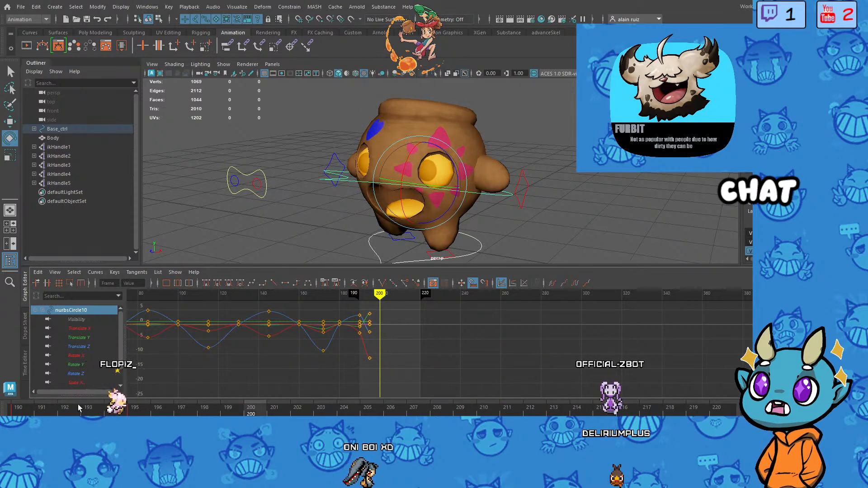
{"action": "key", "text": "comma"}
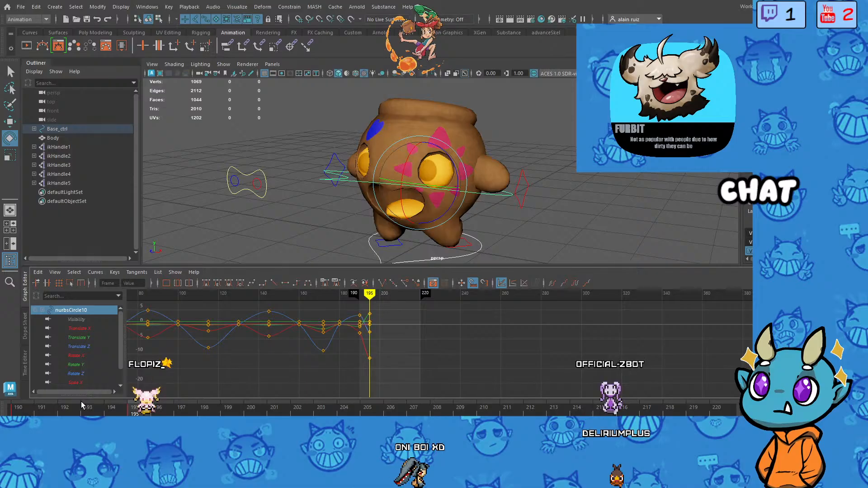
{"action": "key", "text": "Delete"}
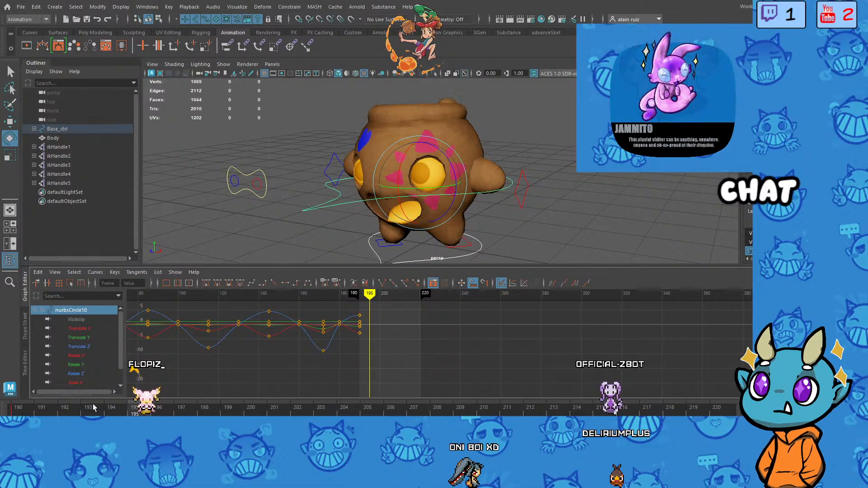
{"action": "key", "text": "comma"}
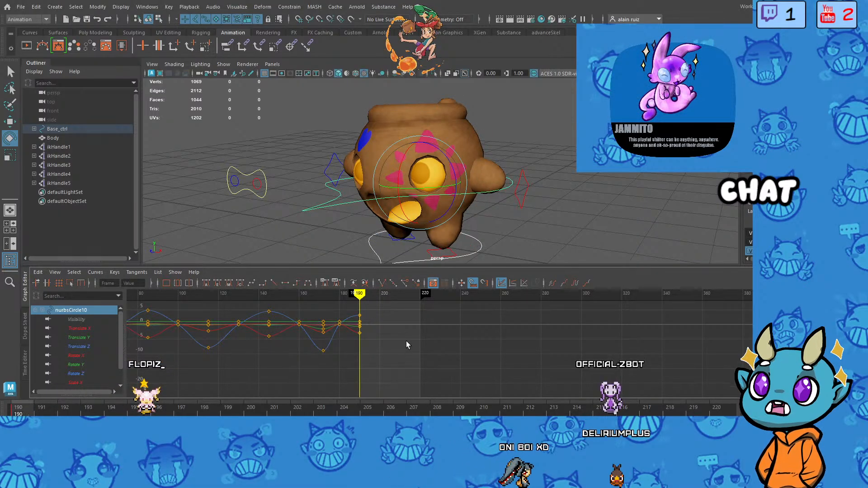
Step: Re-pose nurbsCircle10's rotation at frame 190 and key that same pose at frames 200, 210 and 220
{"action": "left_click_drag", "start_coordinate": [426, 179], "coordinate": [402, 165]}
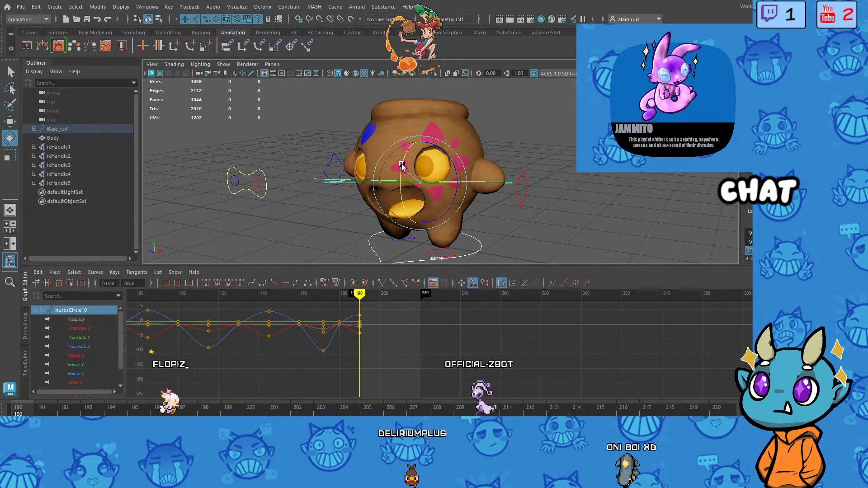
{"action": "left_click_drag", "start_coordinate": [402, 166], "coordinate": [436, 198], "text": "alt"}
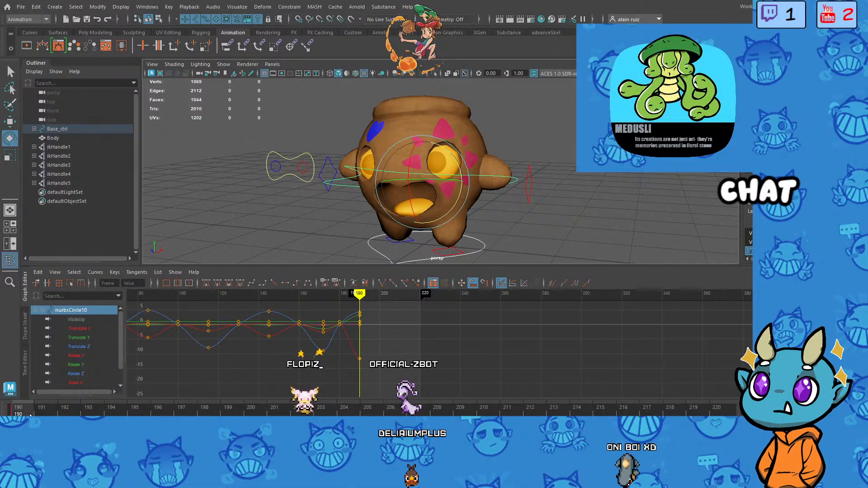
{"action": "left_click_drag", "start_coordinate": [30, 415], "coordinate": [254, 413]}
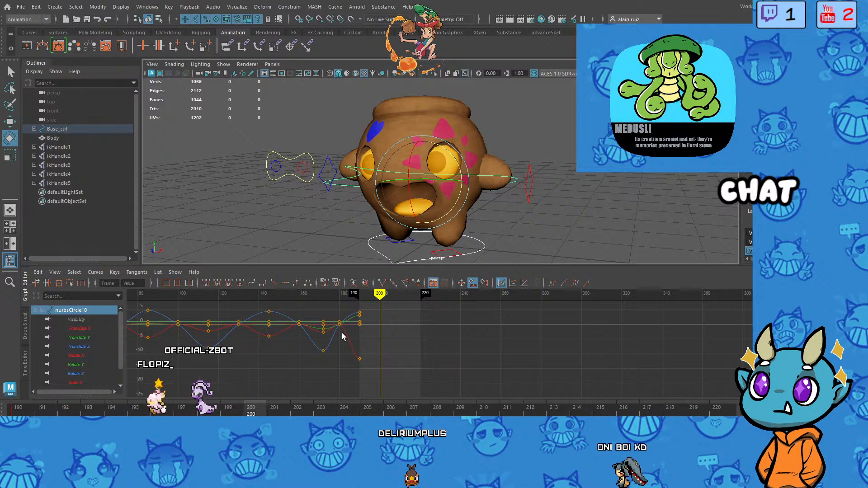
{"action": "key", "text": "s"}
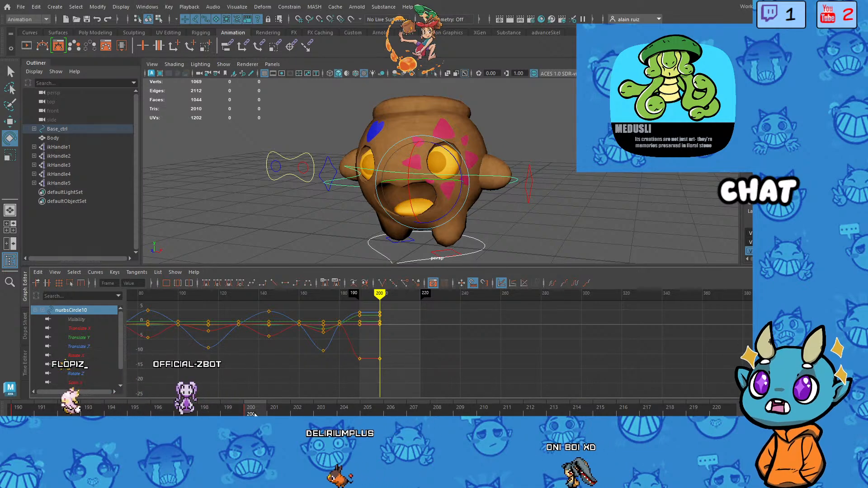
{"action": "left_click_drag", "start_coordinate": [255, 414], "coordinate": [693, 415]}
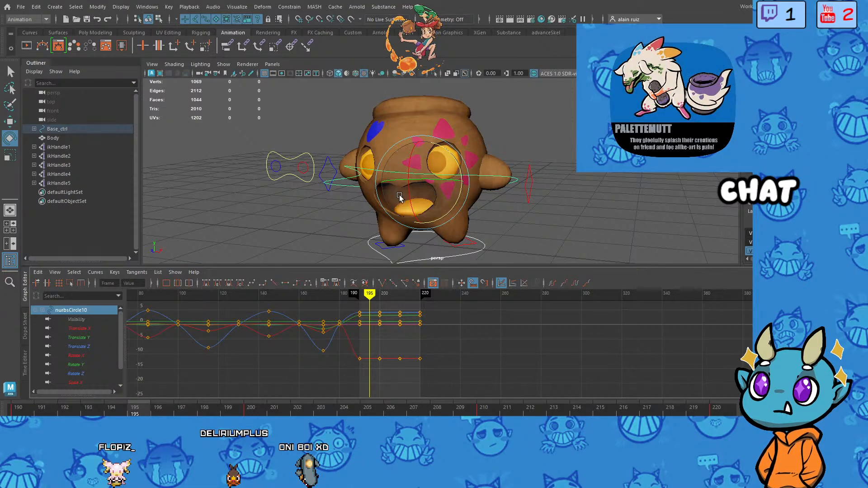
Step: Rotate nurbsCircle10 to the opposite side at frame 195, key it, and scrub frames 190–200 to check the motion
{"action": "left_click_drag", "start_coordinate": [388, 201], "coordinate": [435, 194], "text": "alt"}
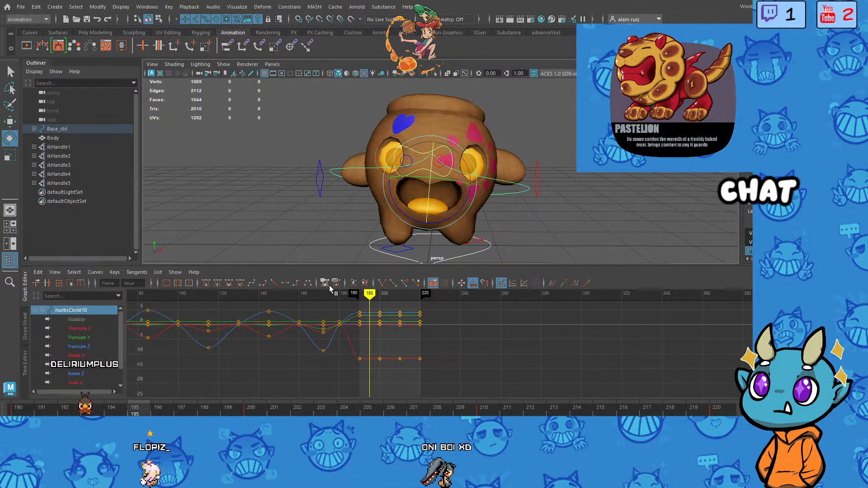
{"action": "key", "text": "s"}
{"action": "left_click_drag", "start_coordinate": [370, 293], "coordinate": [363, 293]}
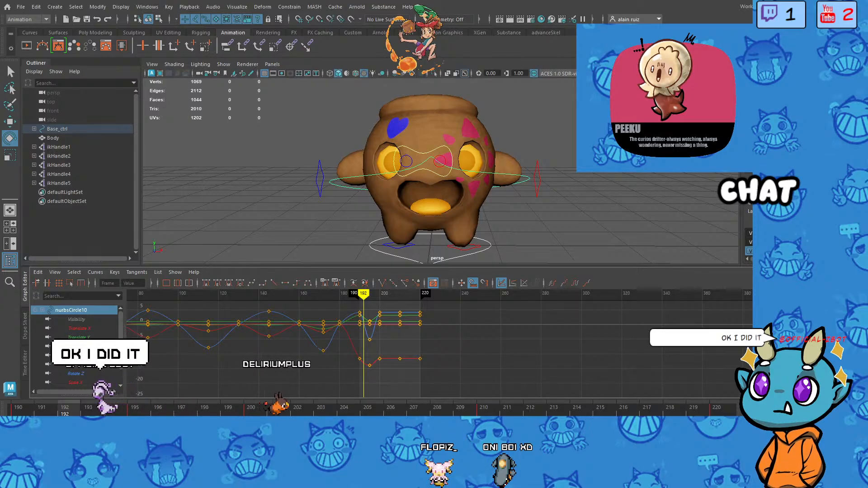
{"action": "key", "text": "alt+period"}
{"action": "key", "text": "alt+period"}
{"action": "key", "text": "alt+period"}
{"action": "key", "text": "alt+period"}
{"action": "key", "text": "alt+period"}
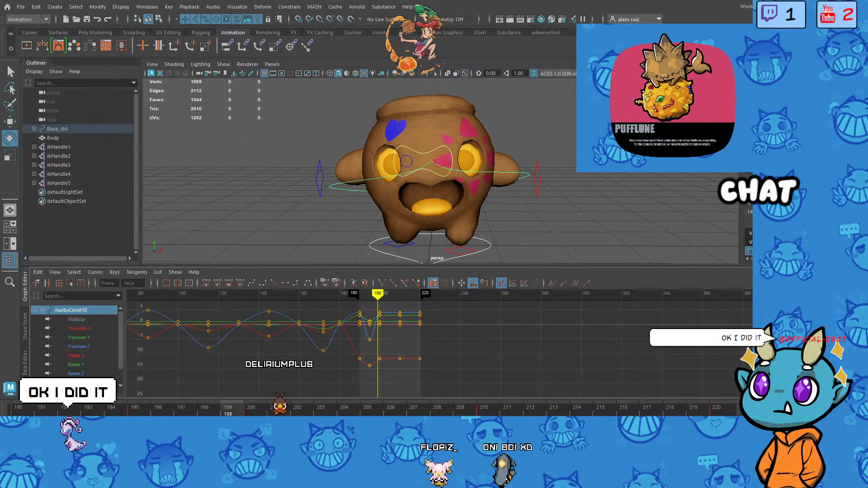
{"action": "key", "text": "alt+comma"}
{"action": "key", "text": "alt+comma"}
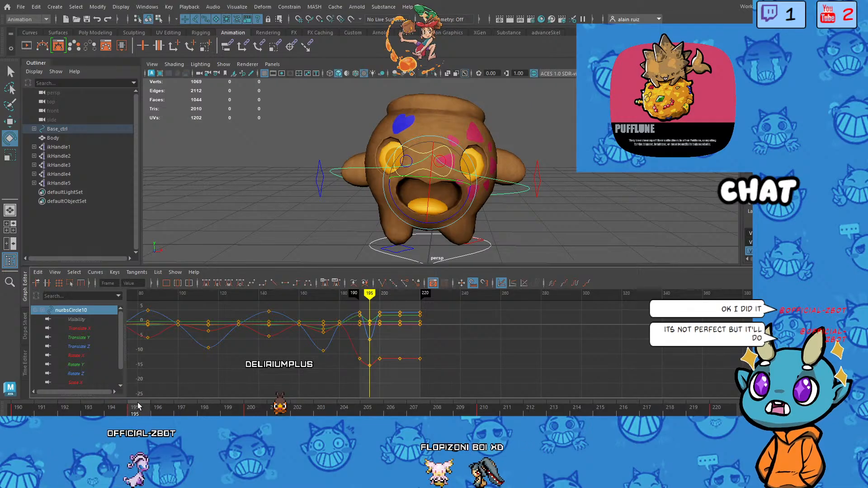
Step: Rotate nurbsCircle10 to the opposite side at frame 205 and key the pose
{"action": "left_click_drag", "start_coordinate": [139, 412], "coordinate": [251, 411]}
{"action": "key", "text": "alt+period"}
{"action": "key", "text": "alt+period"}
{"action": "key", "text": "alt+period"}
{"action": "key", "text": "alt+period"}
{"action": "key", "text": "alt+period"}
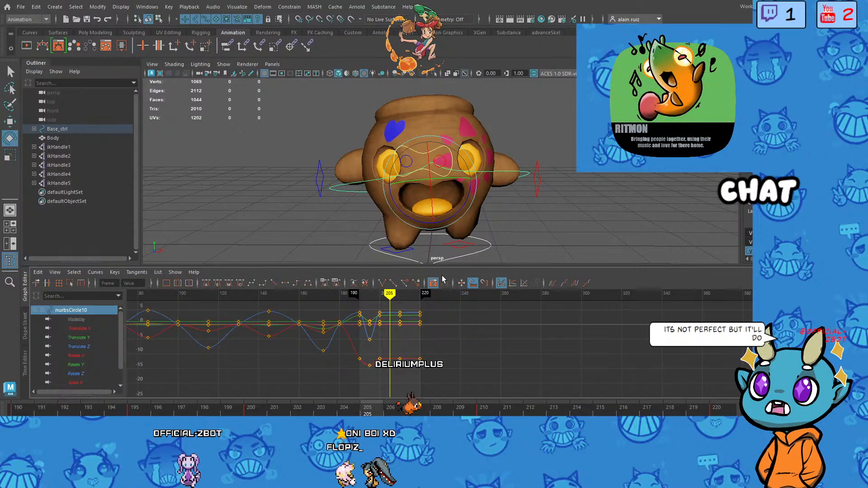
{"action": "left_click_drag", "start_coordinate": [388, 235], "coordinate": [413, 267], "text": "alt"}
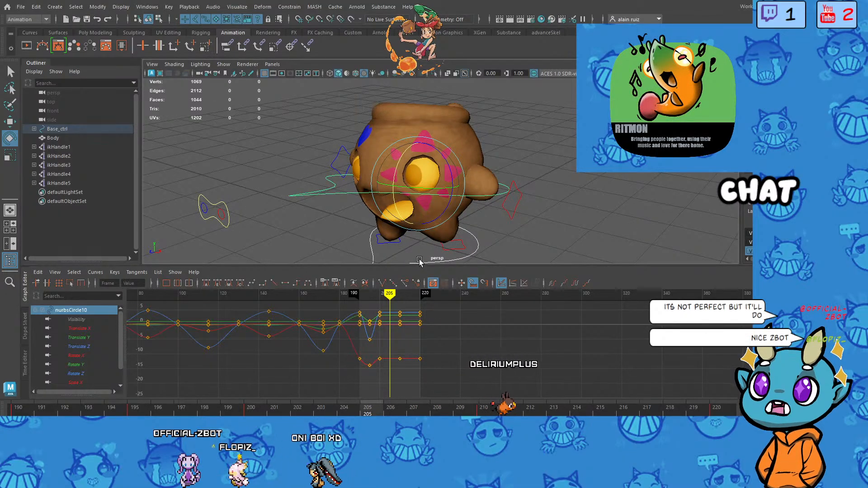
{"action": "mouse_move", "coordinate": [450, 177]}
{"action": "left_mouse_down"}
{"action": "mouse_move", "coordinate": [444, 188]}
{"action": "mouse_move", "coordinate": [443, 172]}
{"action": "left_mouse_up"}
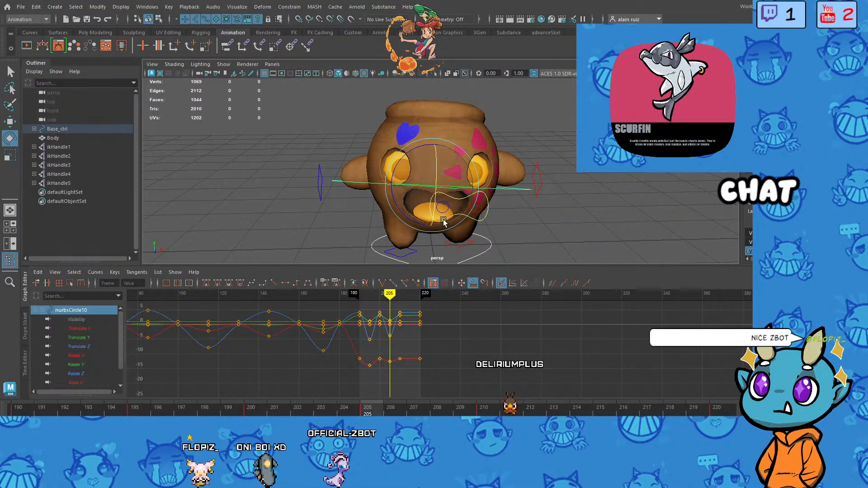
{"action": "key", "text": "s"}
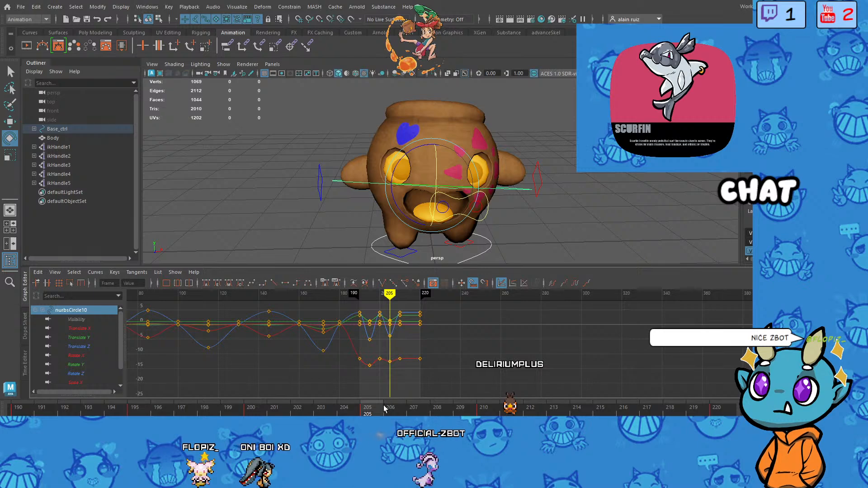
Step: Key nurbsCircle10 at frame 215 and rotate it into the same opposite-side pose
{"action": "left_click_drag", "start_coordinate": [384, 409], "coordinate": [600, 409]}
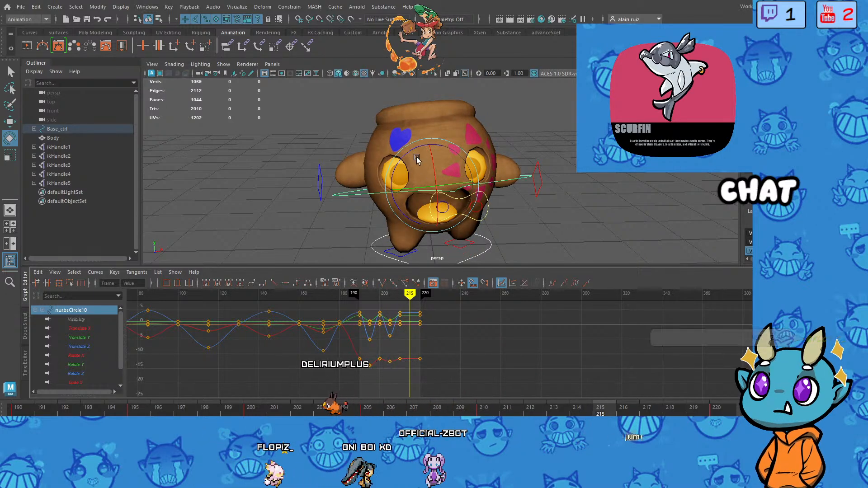
{"action": "key", "text": "s"}
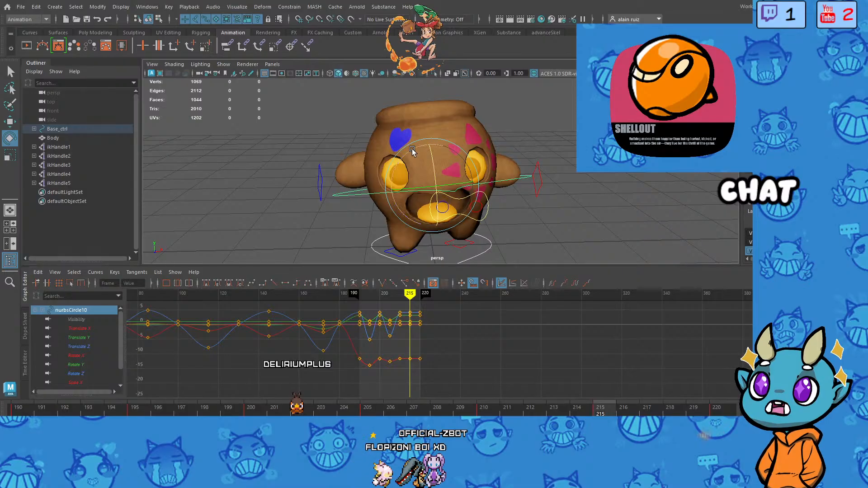
{"action": "left_click_drag", "start_coordinate": [412, 149], "coordinate": [436, 163]}
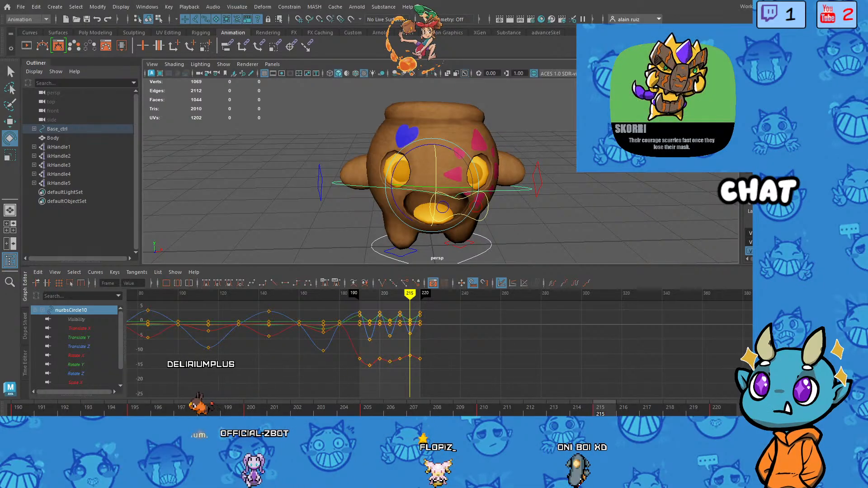
Step: Play back the fast walk over frames 190–220 and scrub frames 190–195 from the side to examine the body motion
{"action": "key", "text": "alt+v"}
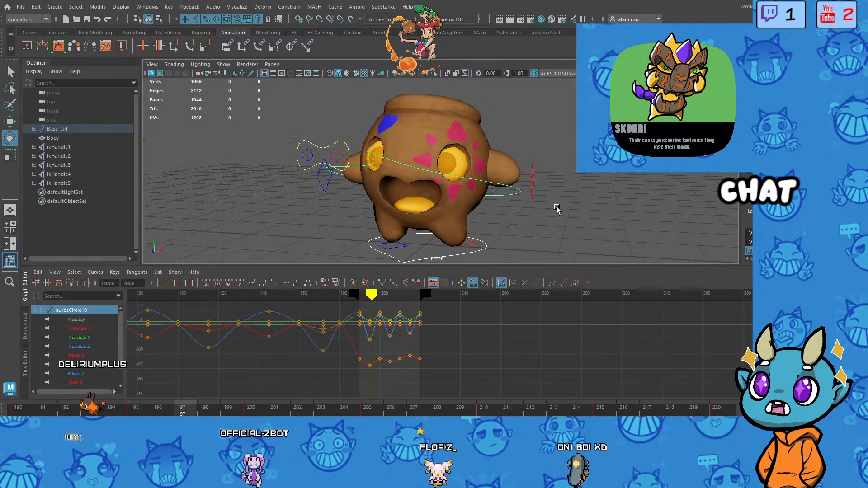
{"action": "scroll", "coordinate": [506, 214], "scroll_direction": "down", "scroll_amount": 5}
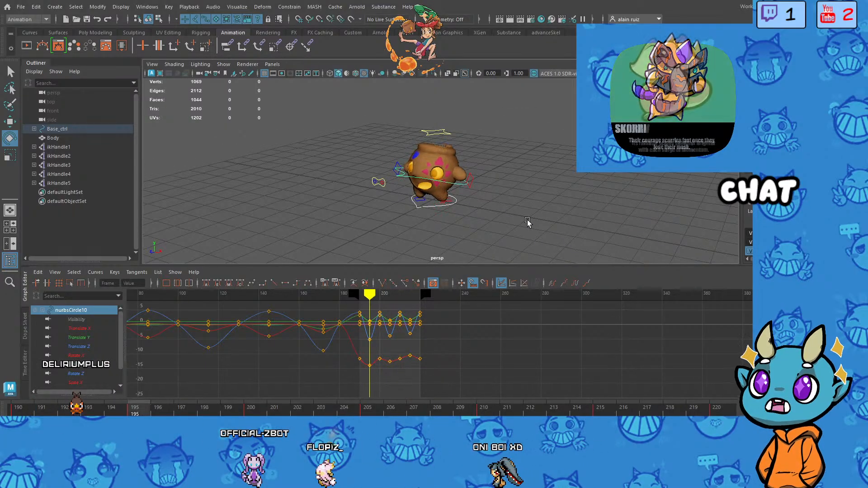
{"action": "scroll", "coordinate": [527, 208], "scroll_direction": "up", "scroll_amount": 5}
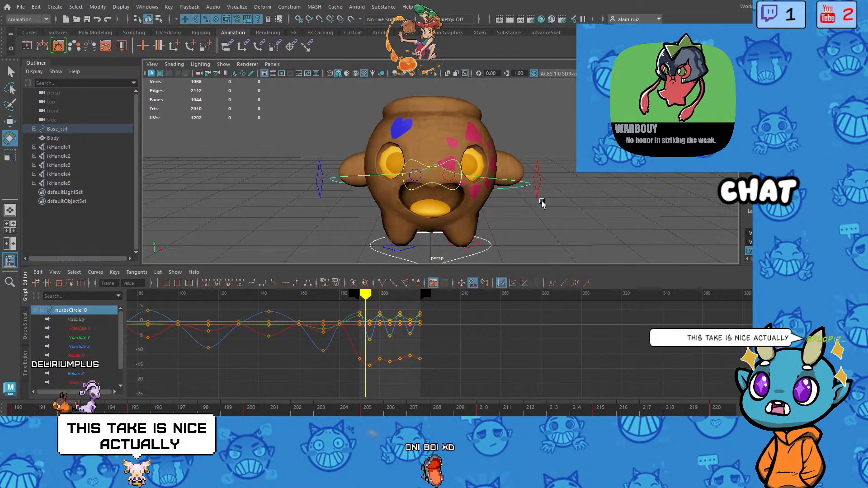
{"action": "key", "text": "alt+comma"}
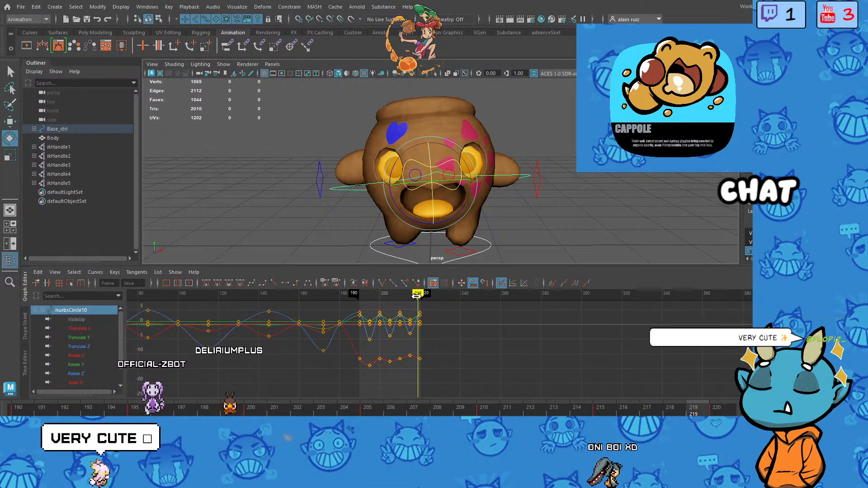
{"action": "mouse_move", "coordinate": [415, 309]}
{"action": "left_mouse_down"}
{"action": "mouse_move", "coordinate": [411, 299]}
{"action": "mouse_move", "coordinate": [357, 300]}
{"action": "left_mouse_up"}
{"action": "scroll", "coordinate": [445, 348], "scroll_direction": "up", "scroll_amount": 3}
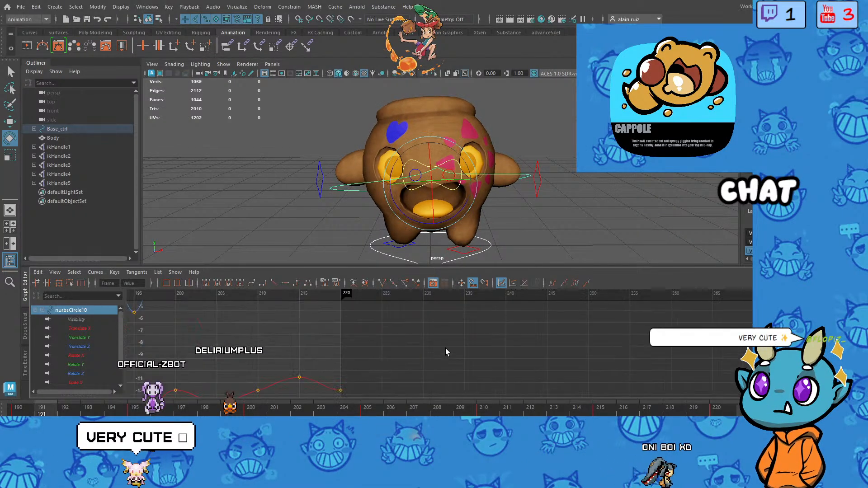
{"action": "scroll", "coordinate": [422, 346], "scroll_direction": "down", "scroll_amount": 2}
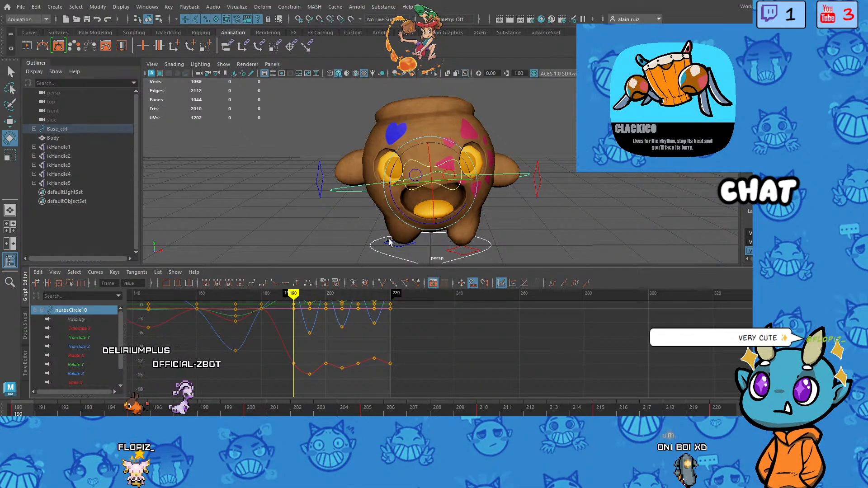
{"action": "left_click_drag", "start_coordinate": [389, 240], "coordinate": [343, 207], "text": "alt"}
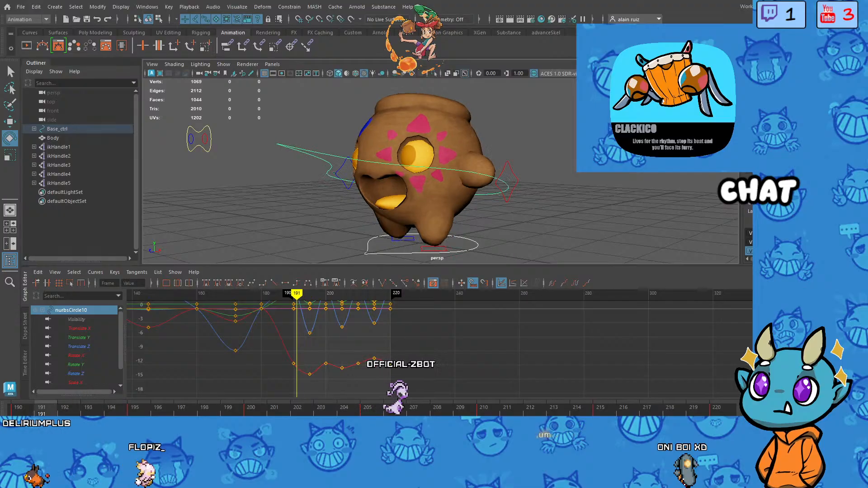
{"action": "left_click_drag", "start_coordinate": [65, 409], "coordinate": [111, 409]}
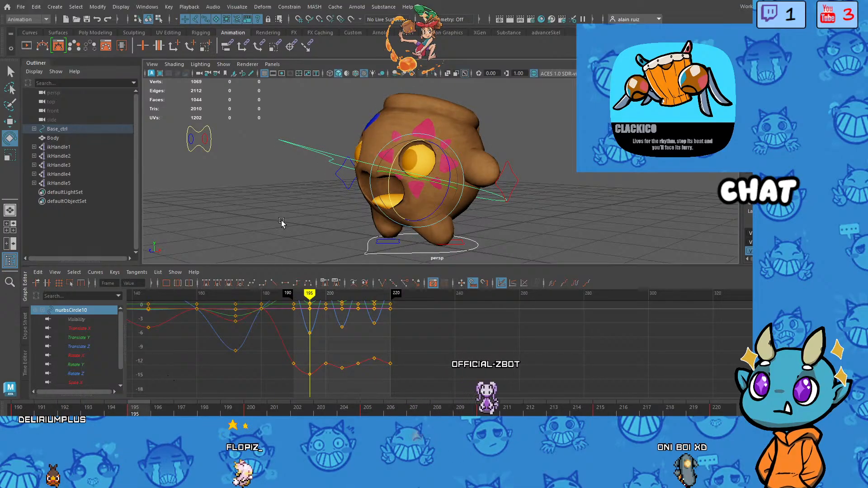
{"action": "left_click_drag", "start_coordinate": [281, 222], "coordinate": [314, 234], "text": "alt"}
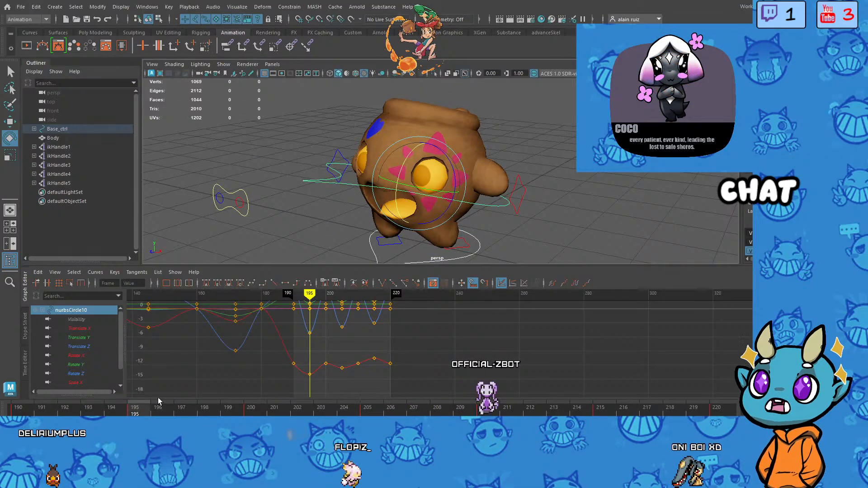
{"action": "left_click_drag", "start_coordinate": [158, 401], "coordinate": [19, 401]}
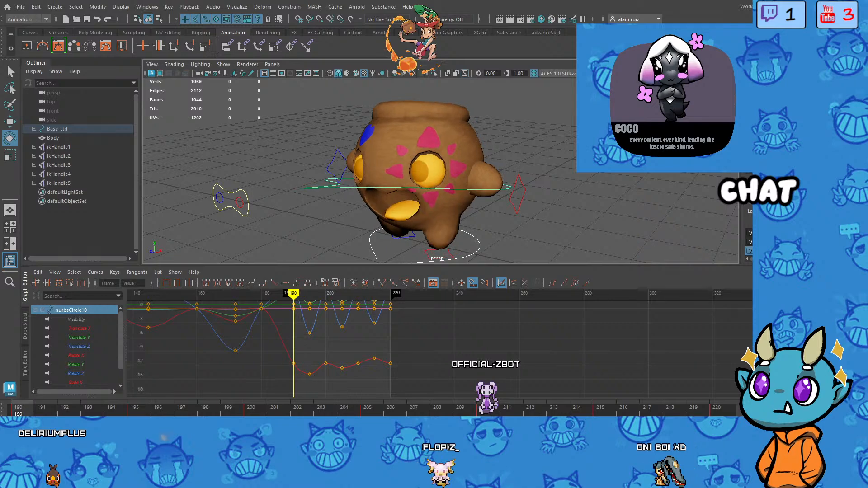
Step: Key nurbsCircle10 at frame 193, try lowering it slightly there, and play back frames 190–220
{"action": "key", "text": "alt+period"}
{"action": "key", "text": "alt+period"}
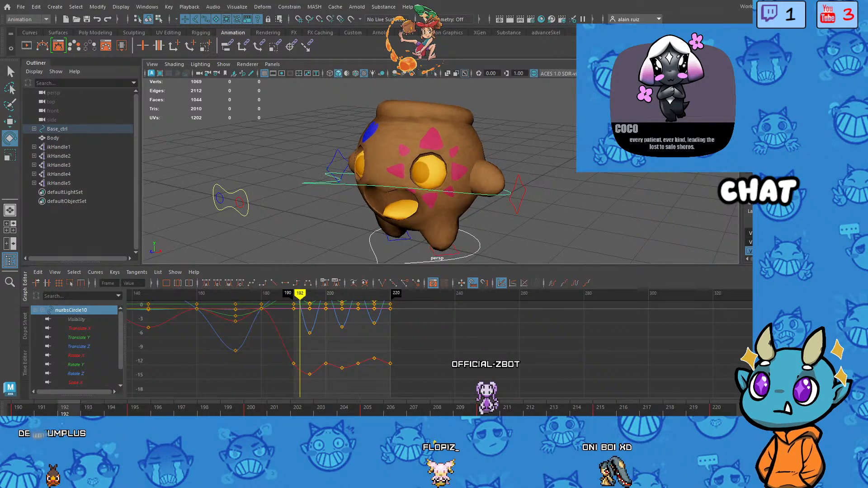
{"action": "key", "text": "alt+period"}
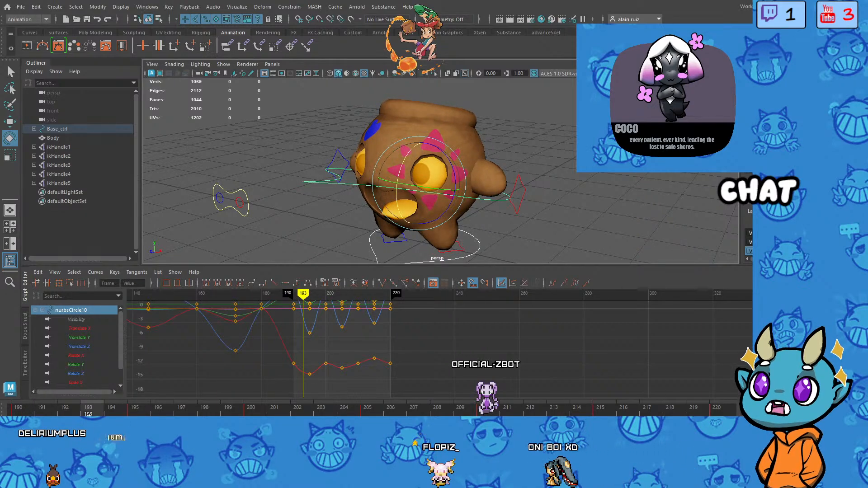
{"action": "key", "text": "s"}
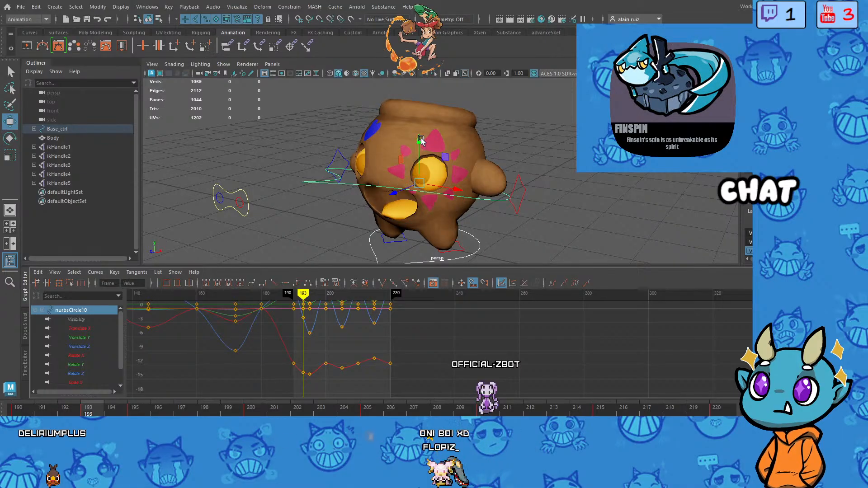
{"action": "left_click_drag", "start_coordinate": [421, 139], "coordinate": [421, 139]}
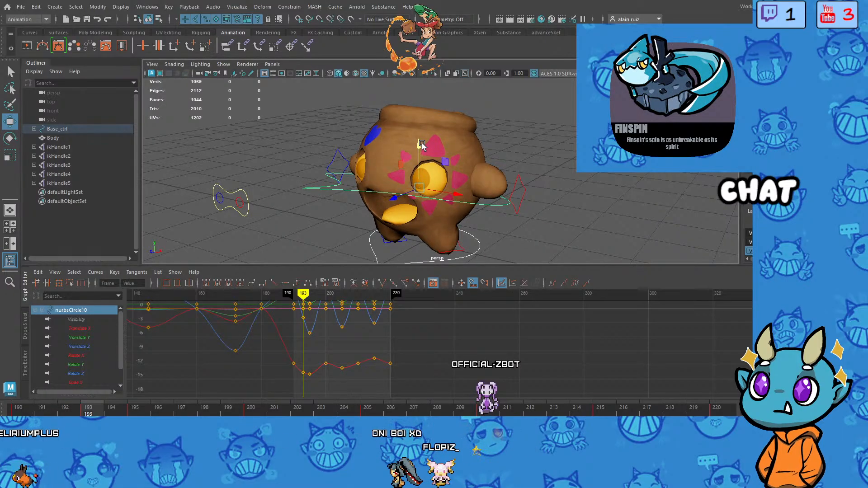
{"action": "mouse_move", "coordinate": [303, 295]}
{"action": "left_mouse_down"}
{"action": "mouse_move", "coordinate": [274, 295]}
{"action": "mouse_move", "coordinate": [306, 294]}
{"action": "mouse_move", "coordinate": [293, 309]}
{"action": "left_mouse_up"}
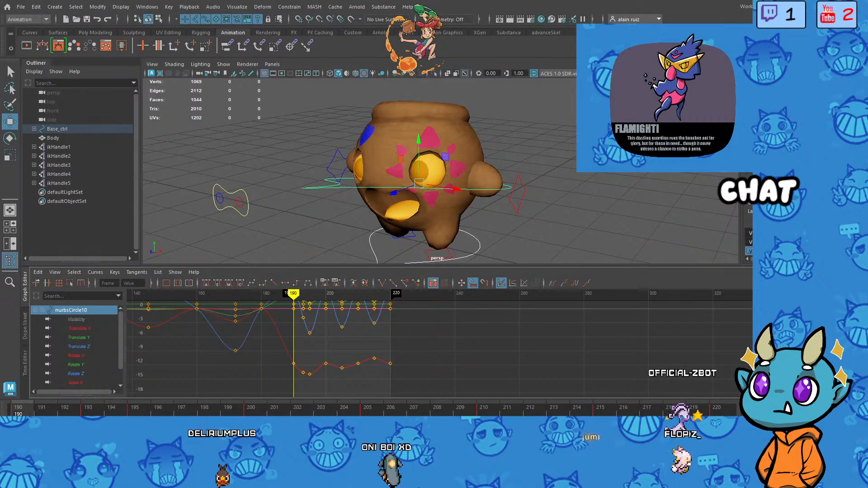
{"action": "key", "text": "alt+v"}
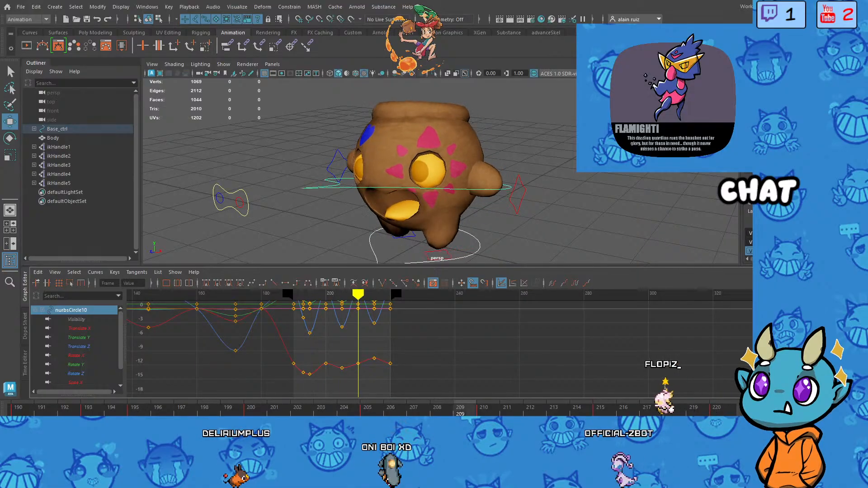
{"action": "key", "text": "alt+v"}
{"action": "mouse_move", "coordinate": [391, 294]}
{"action": "left_mouse_down"}
{"action": "mouse_move", "coordinate": [178, 325]}
{"action": "mouse_move", "coordinate": [332, 339]}
{"action": "mouse_move", "coordinate": [302, 345]}
{"action": "left_mouse_up"}
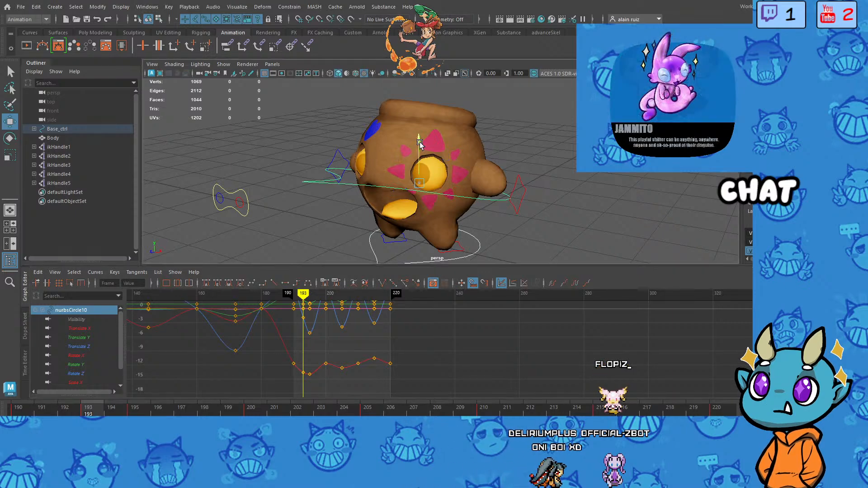
Step: Move nurbsCircle10 slightly down at frames 193 and 198
{"action": "left_click_drag", "start_coordinate": [419, 141], "coordinate": [424, 150]}
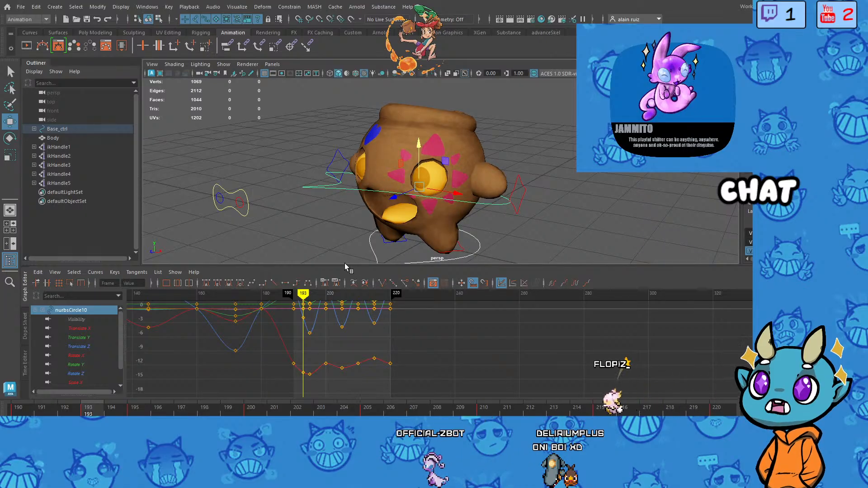
{"action": "left_click_drag", "start_coordinate": [94, 414], "coordinate": [204, 414]}
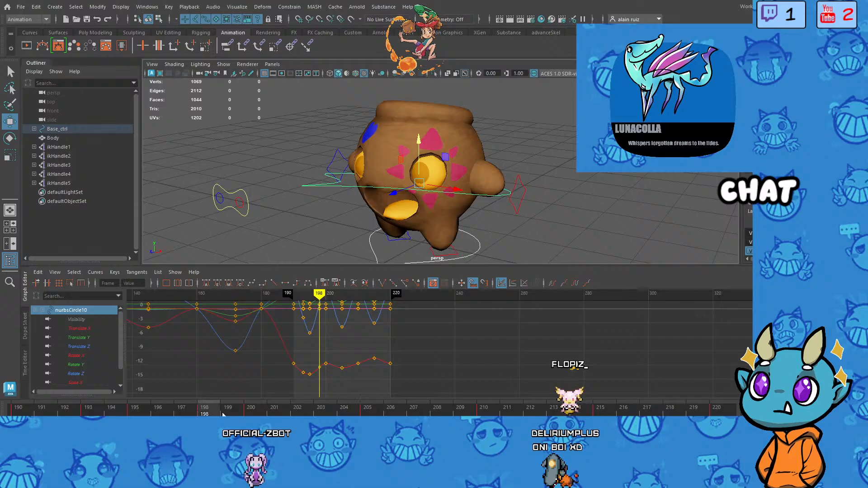
{"action": "left_click_drag", "start_coordinate": [417, 145], "coordinate": [419, 152]}
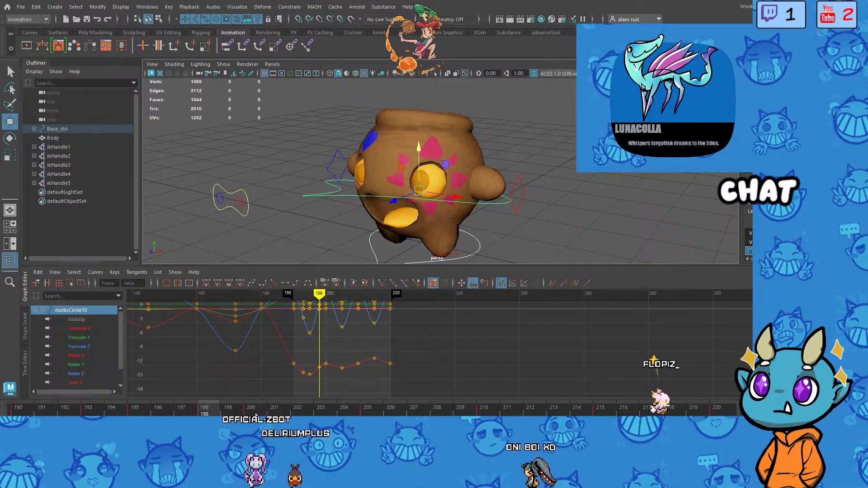
Step: Lower nurbsCircle10 by a similar amount at frames 203 and 208, and key both poses
{"action": "left_click", "coordinate": [328, 415]}
{"action": "key", "text": "s"}
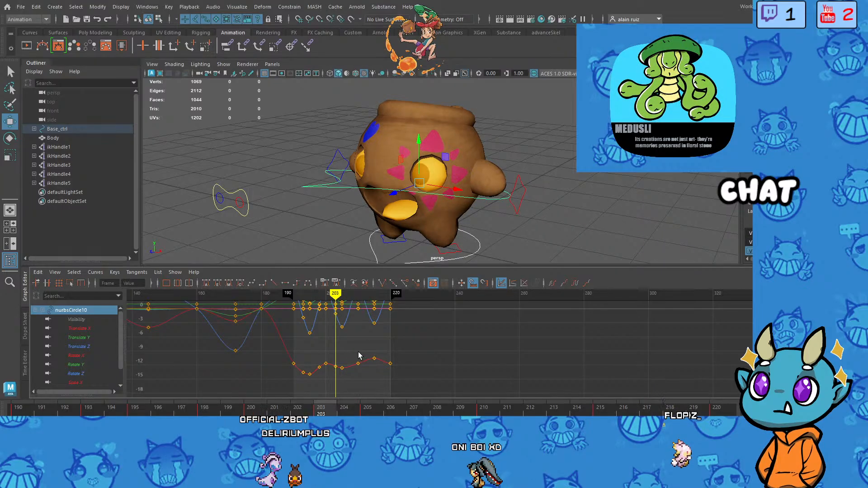
{"action": "left_click_drag", "start_coordinate": [422, 141], "coordinate": [423, 152]}
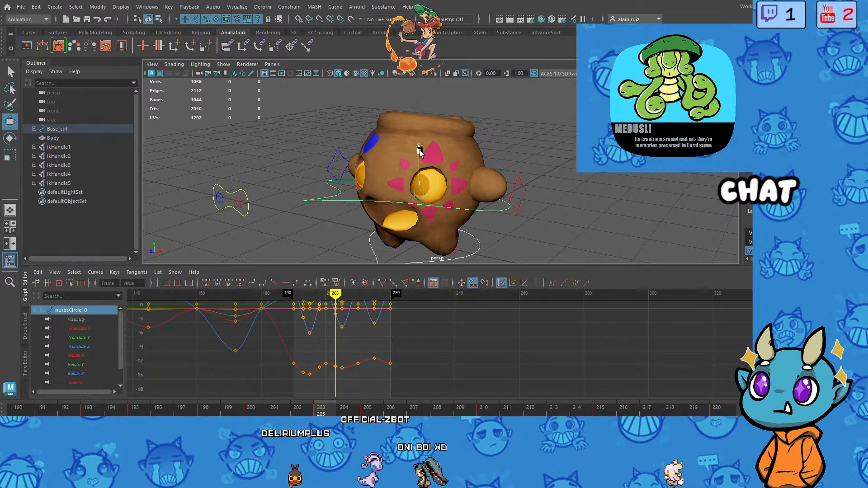
{"action": "left_click", "coordinate": [437, 409]}
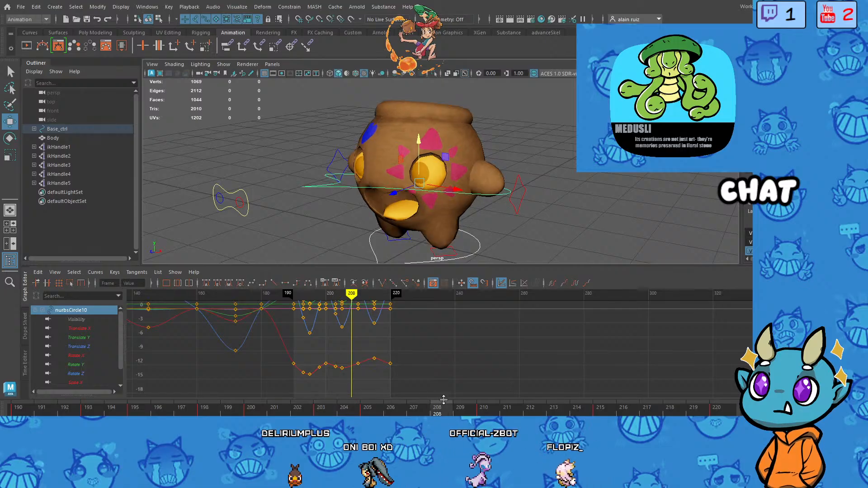
{"action": "left_click_drag", "start_coordinate": [420, 146], "coordinate": [421, 151]}
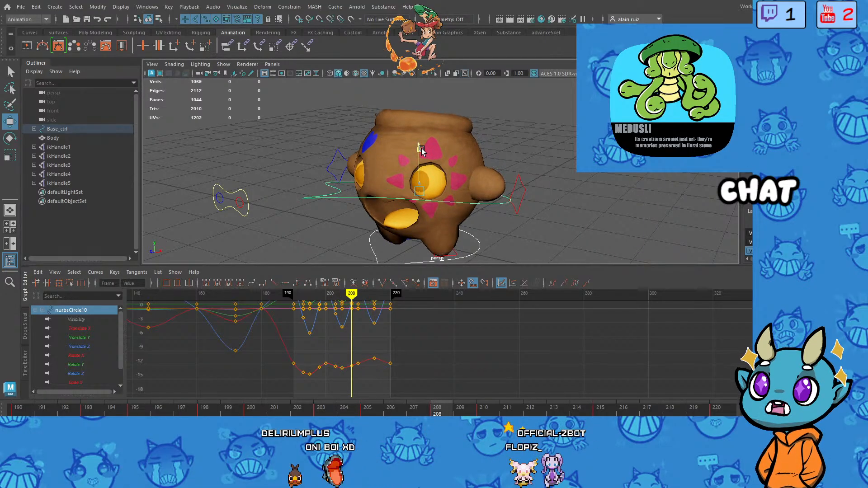
{"action": "key", "text": "s"}
Step: Lower and key nurbsCircle10 at frames 213 and 218, and scrub the walk from frame 193 to check the bounce
{"action": "left_click", "coordinate": [554, 408]}
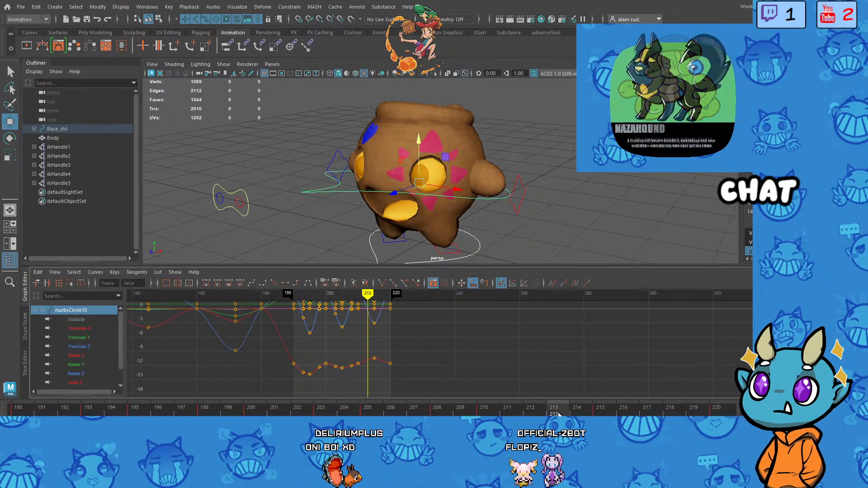
{"action": "key", "text": "s"}
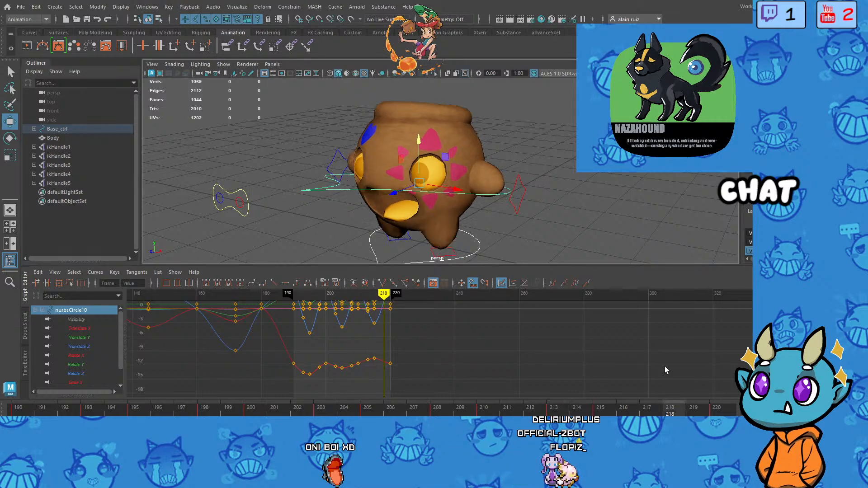
{"action": "key", "text": "s"}
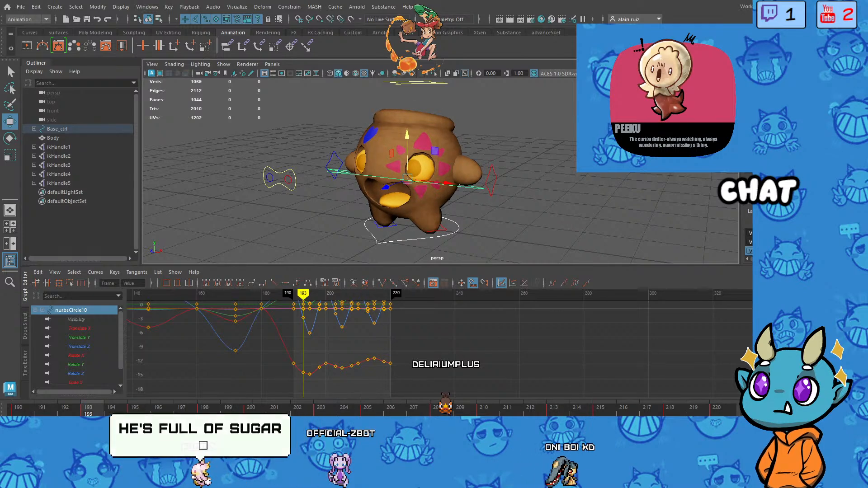
{"action": "left_click_drag", "start_coordinate": [90, 414], "coordinate": [487, 411]}
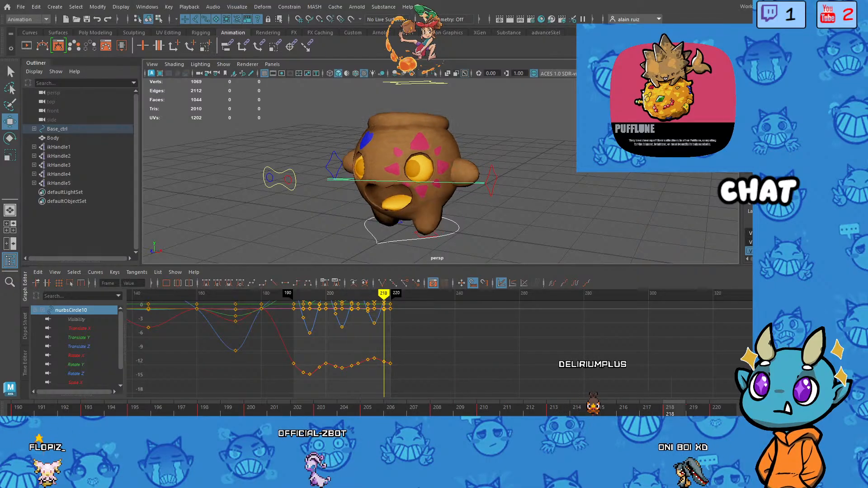
Step: Scrub the walk across frames 190–220 to check nurbsCircle10's bounce
{"action": "left_click_drag", "start_coordinate": [577, 410], "coordinate": [554, 411]}
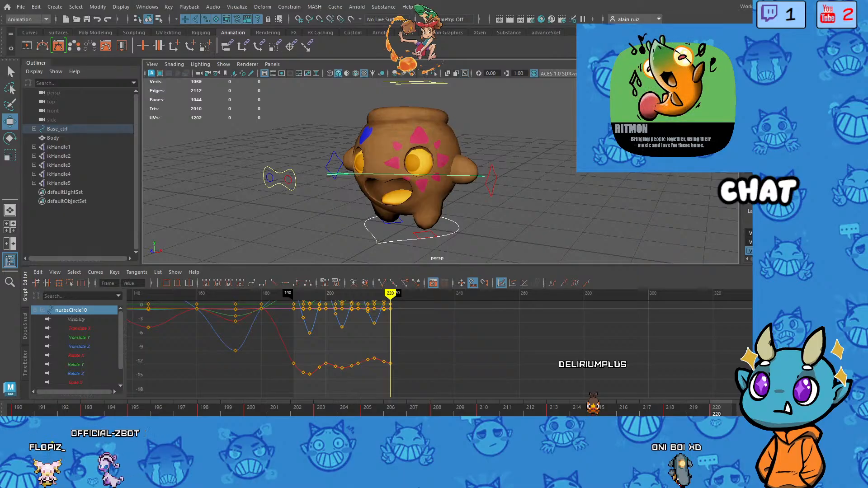
{"action": "left_click_drag", "start_coordinate": [647, 410], "coordinate": [181, 410]}
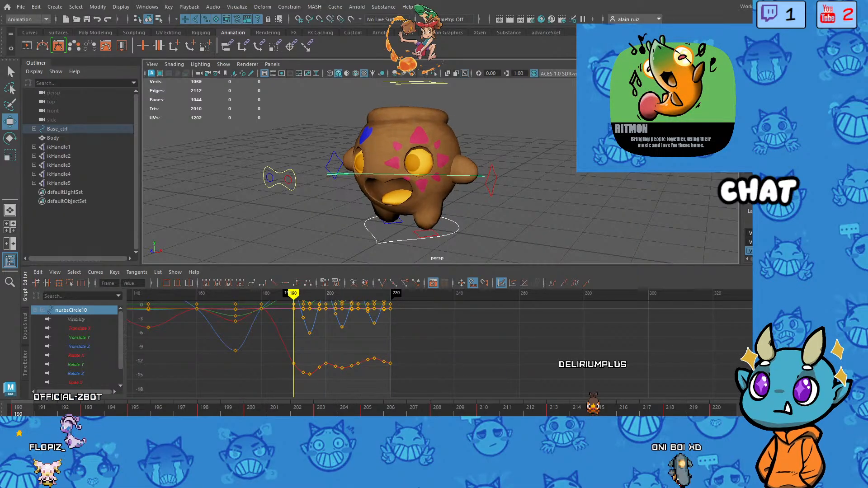
{"action": "left_click_drag", "start_coordinate": [18, 411], "coordinate": [134, 410]}
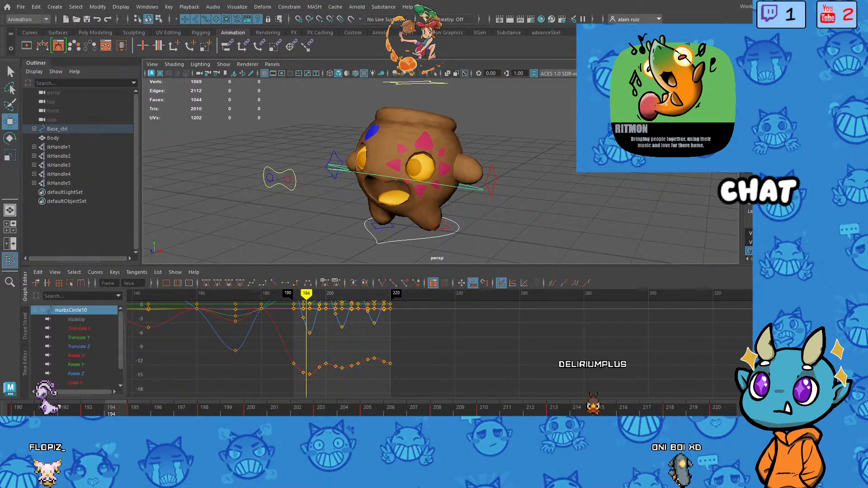
{"action": "left_click_drag", "start_coordinate": [18, 410], "coordinate": [437, 409]}
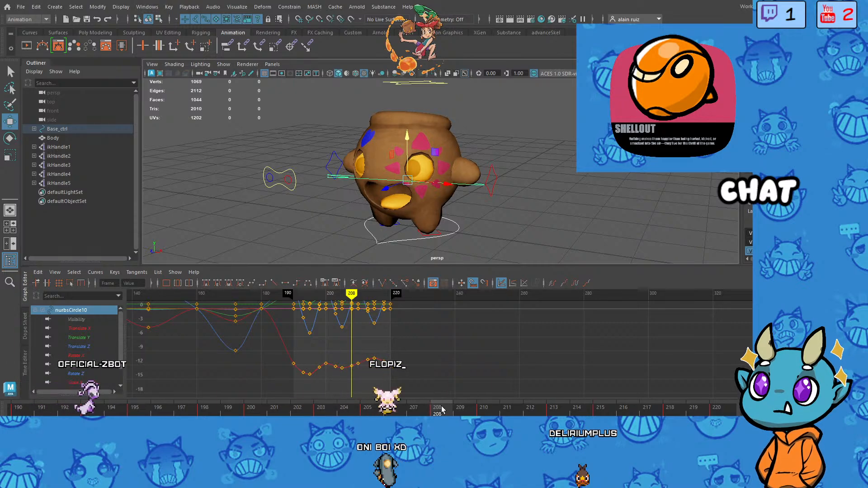
Step: Raise nurbsCircle10 slightly at frames 213 and 218 to soften the drop of the bounce
{"action": "left_click", "coordinate": [310, 376]}
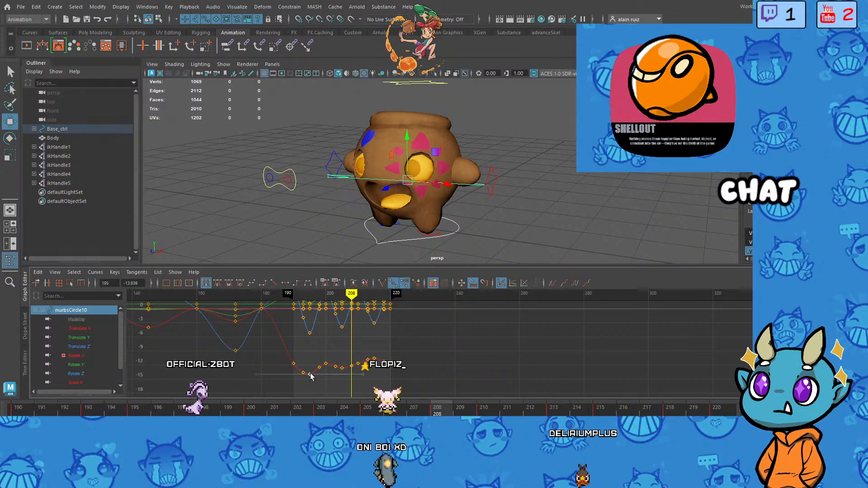
{"action": "left_click_drag", "start_coordinate": [437, 408], "coordinate": [152, 408]}
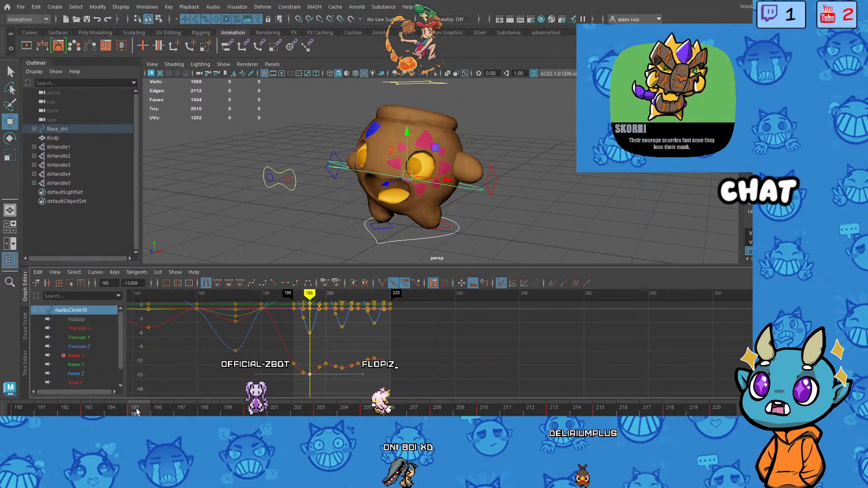
{"action": "left_click", "coordinate": [274, 409]}
{"action": "left_click_drag", "start_coordinate": [274, 409], "coordinate": [553, 408]}
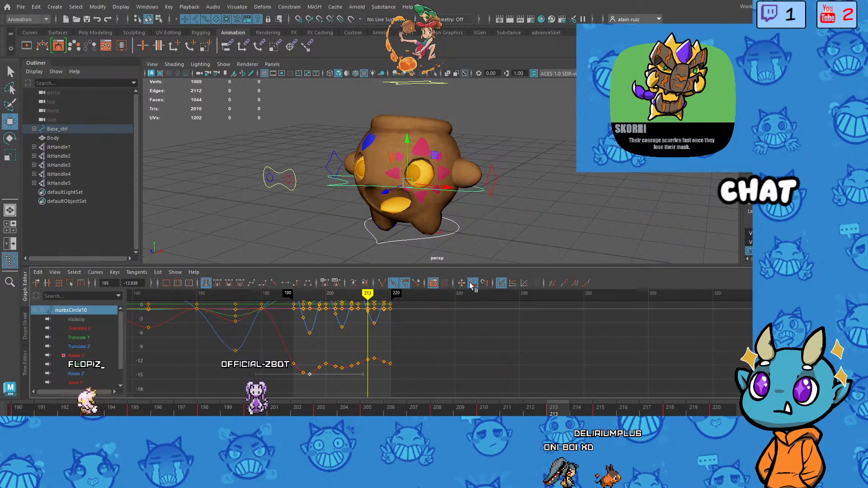
{"action": "left_click_drag", "start_coordinate": [404, 150], "coordinate": [406, 143]}
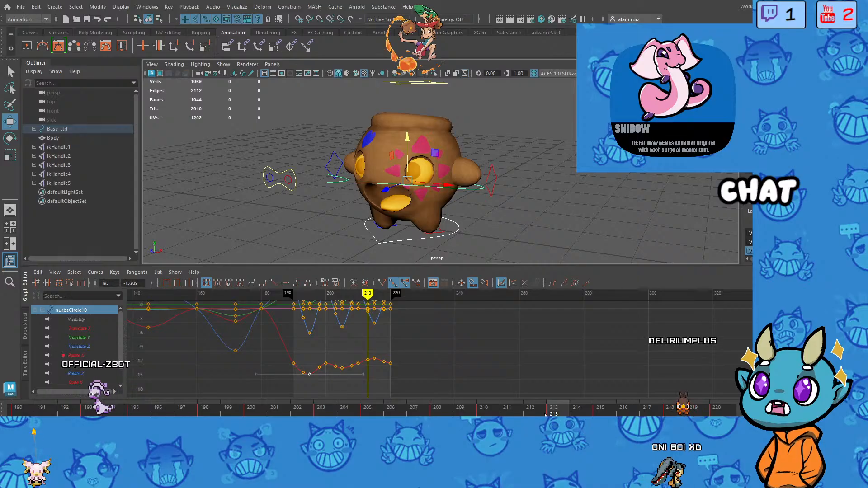
{"action": "left_click", "coordinate": [450, 411]}
{"action": "left_click_drag", "start_coordinate": [449, 410], "coordinate": [670, 409]}
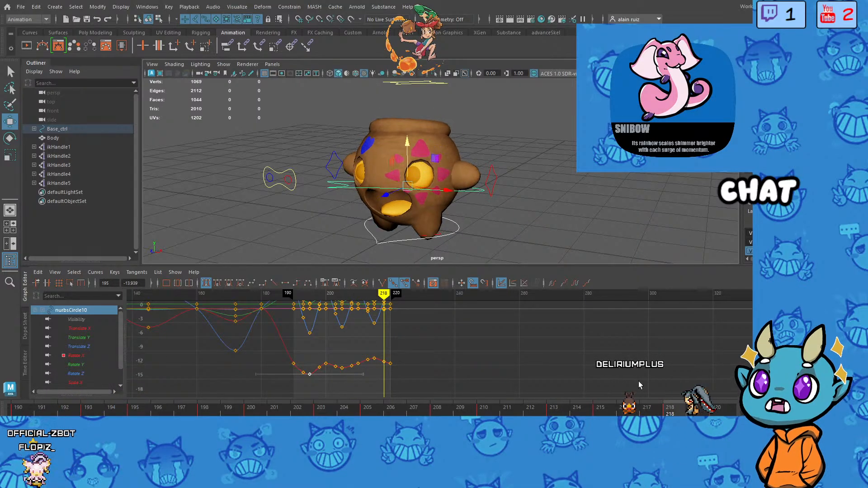
{"action": "left_click_drag", "start_coordinate": [408, 139], "coordinate": [408, 134]}
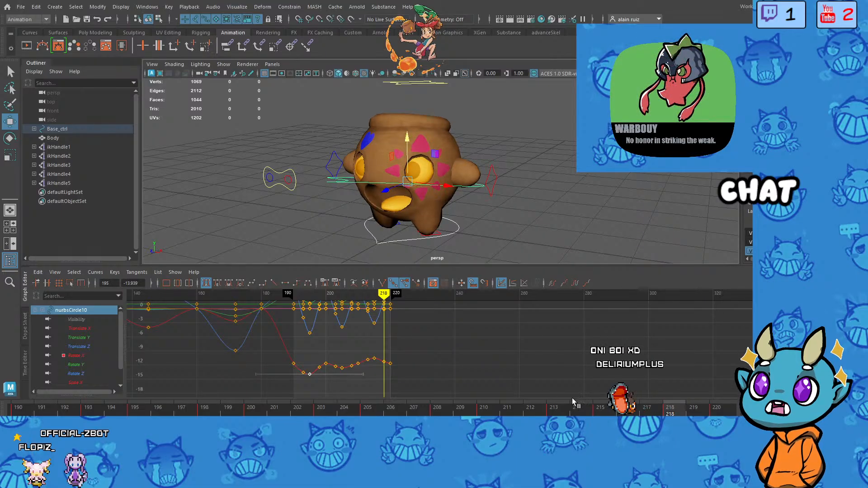
Step: Play back frames 190–220 from a more side-on view to judge the body's bounce and tilt
{"action": "key", "text": "alt+v"}
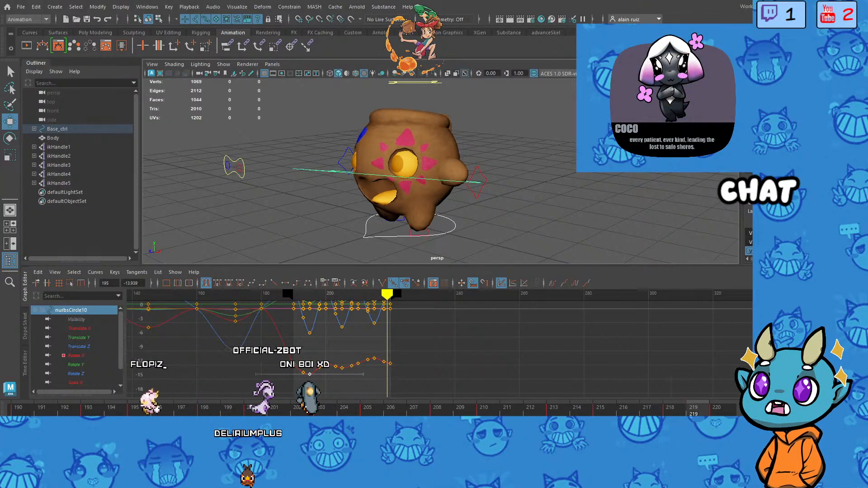
{"action": "key", "text": "alt+v"}
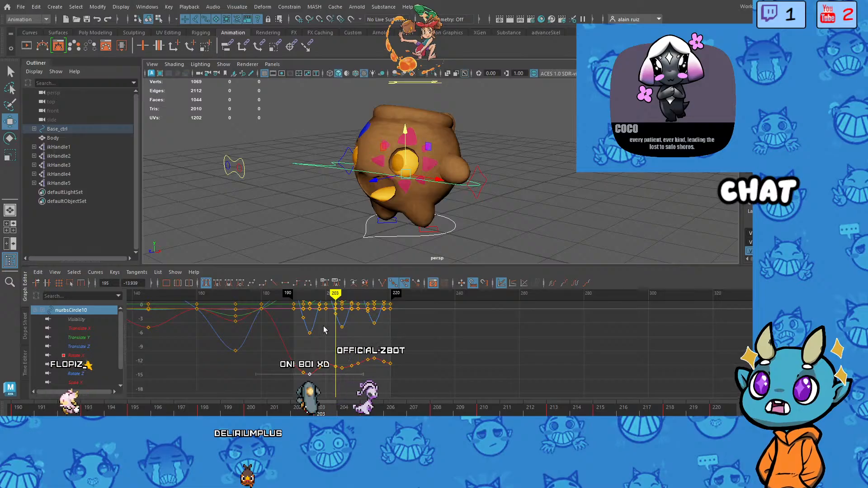
{"action": "key", "text": "alt+v"}
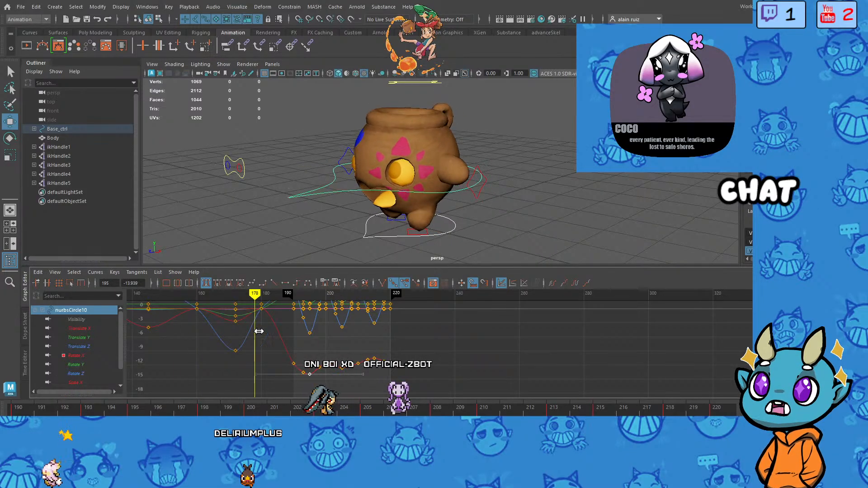
{"action": "key", "text": "alt+v"}
{"action": "key", "text": "alt+shift+v"}
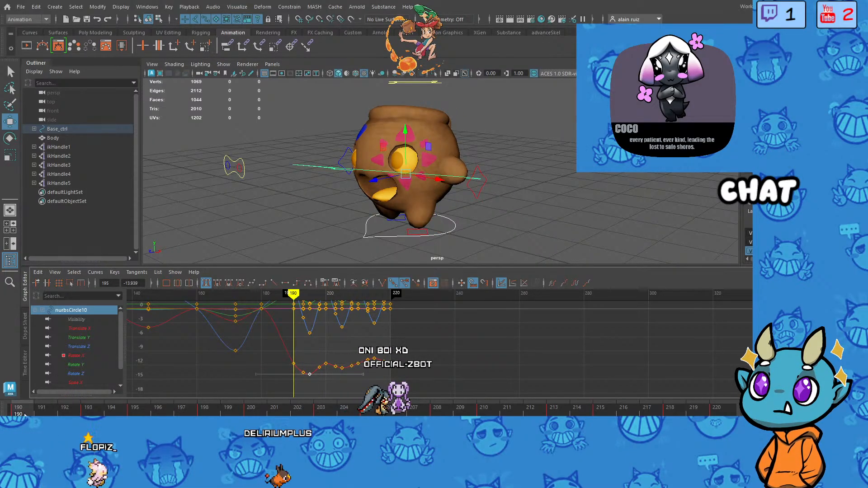
{"action": "key", "text": "alt+v"}
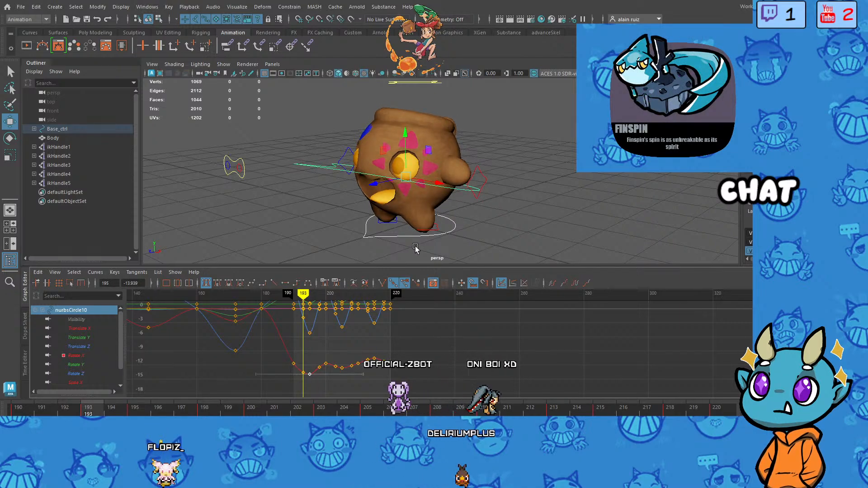
Step: Tilt nurbsCircle10 forward at frames 193 and 198, bringing its Rotate X to about -9
{"action": "key", "text": "e"}
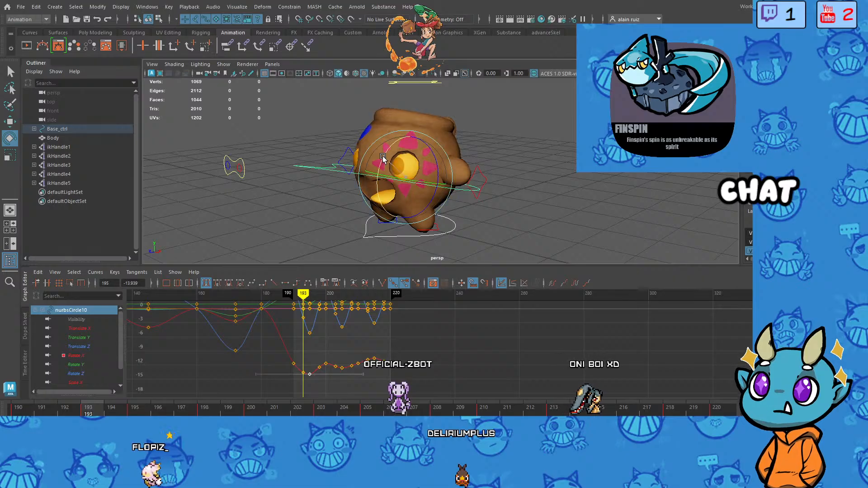
{"action": "left_click_drag", "start_coordinate": [383, 156], "coordinate": [383, 160]}
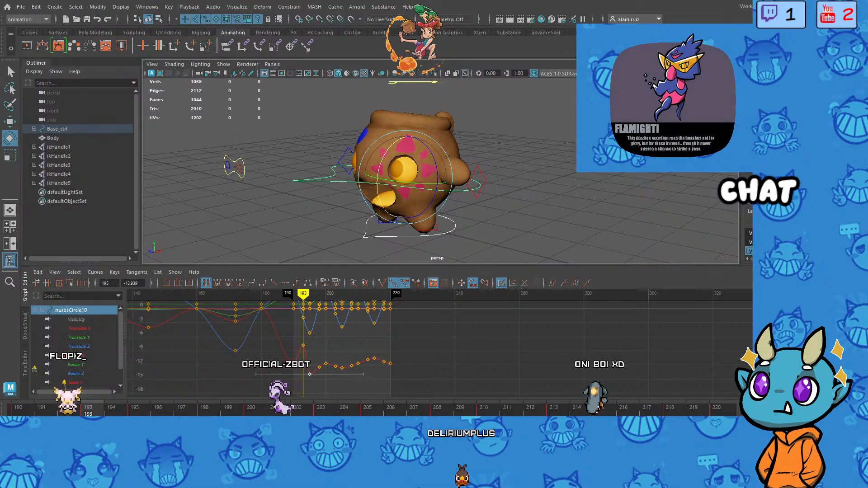
{"action": "left_click_drag", "start_coordinate": [96, 413], "coordinate": [204, 413]}
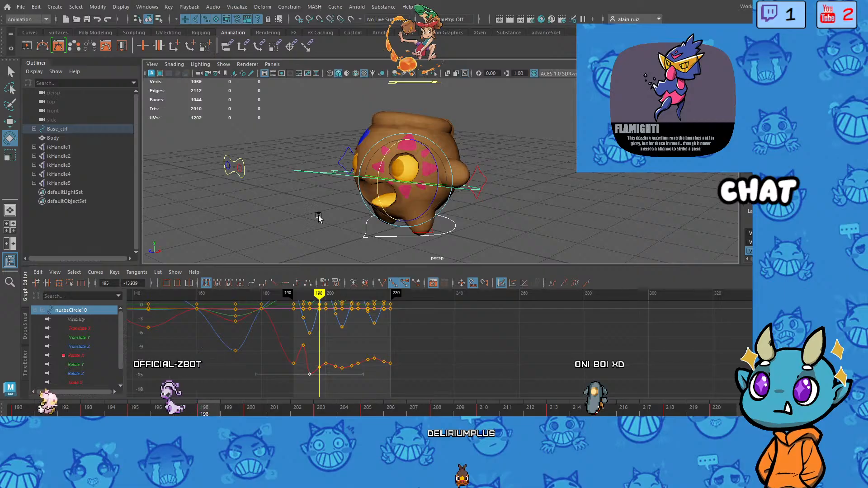
{"action": "left_click_drag", "start_coordinate": [382, 162], "coordinate": [381, 163]}
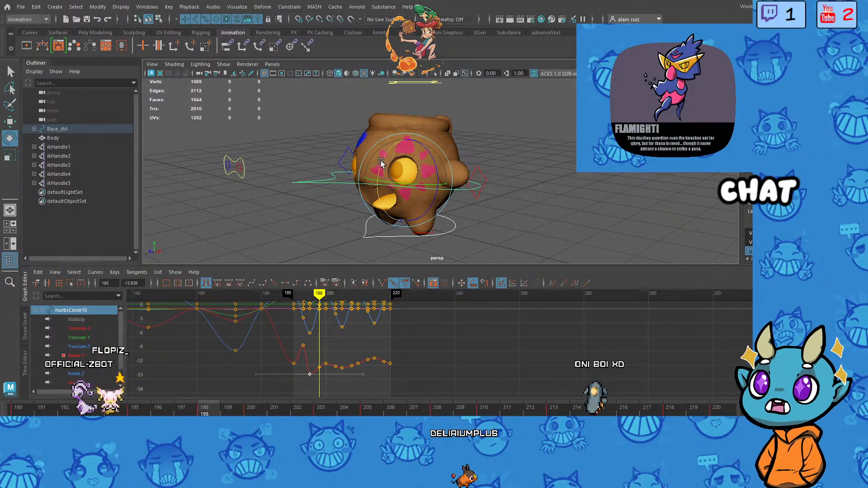
Step: Tilt nurbsCircle10 forward by a similar amount at frames 203, 208, 213 and 218, and play back the walk
{"action": "left_click", "coordinate": [324, 415]}
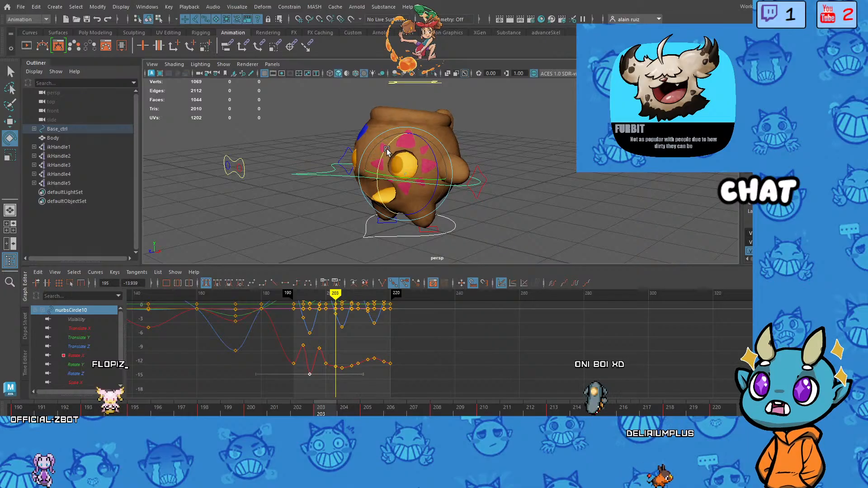
{"action": "left_click", "coordinate": [443, 415]}
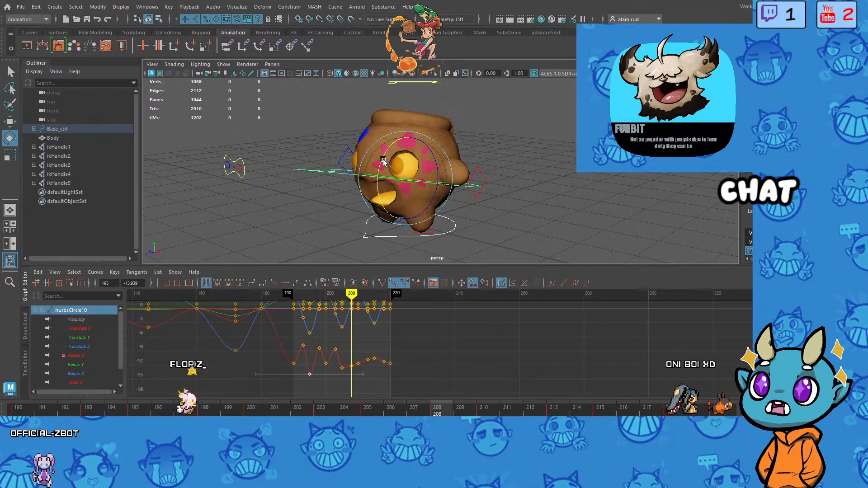
{"action": "left_click_drag", "start_coordinate": [383, 161], "coordinate": [381, 168]}
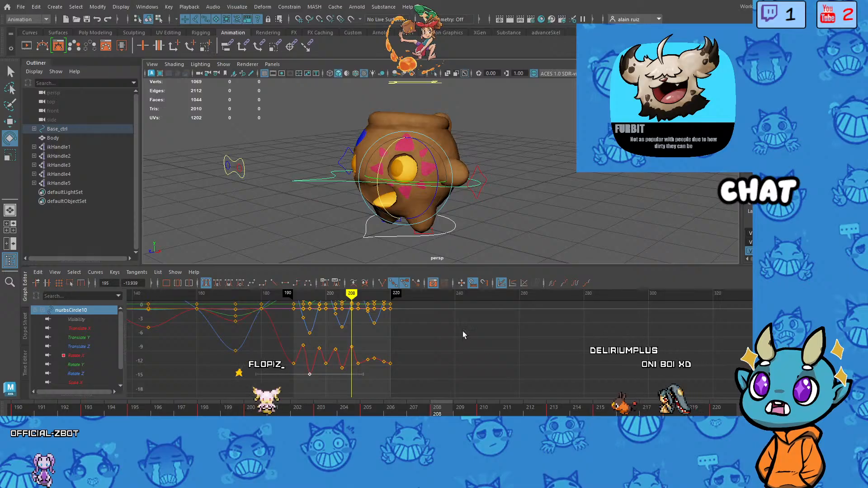
{"action": "left_click", "coordinate": [548, 415]}
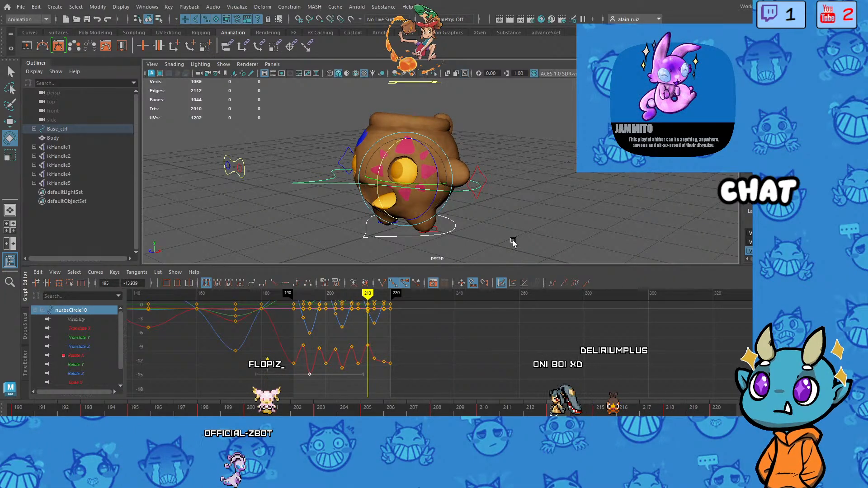
{"action": "left_click", "coordinate": [670, 409]}
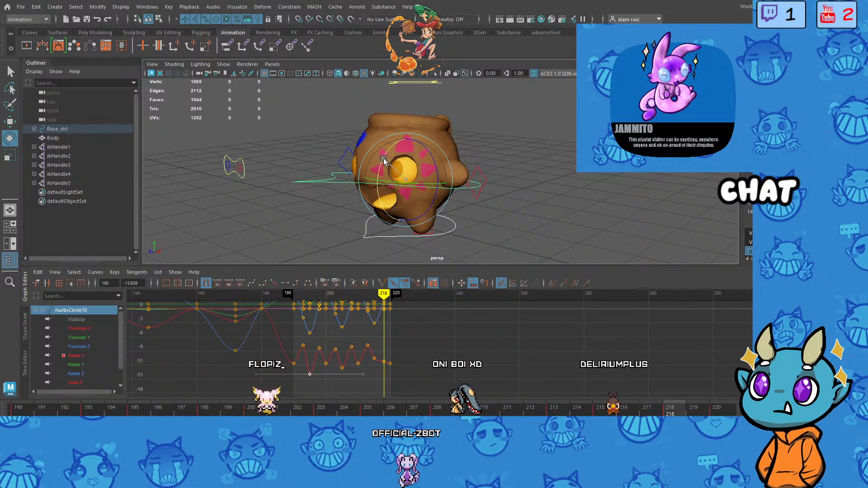
{"action": "key", "text": "alt+v"}
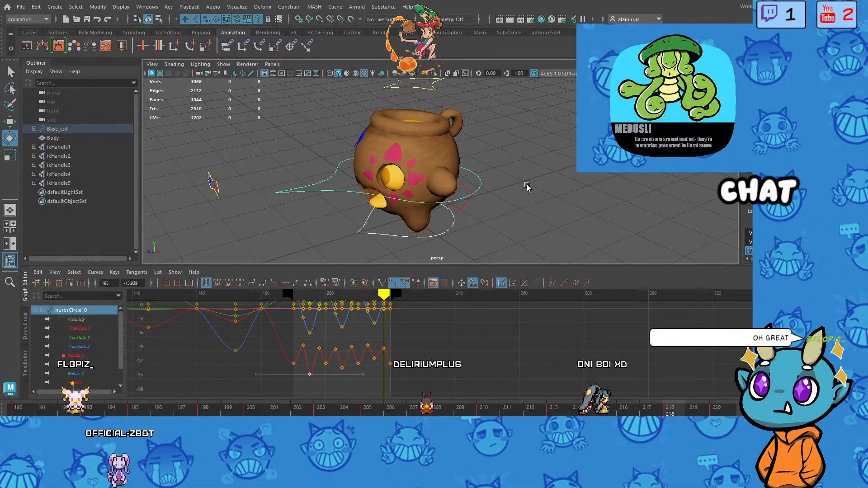
{"action": "scroll", "coordinate": [544, 190], "scroll_direction": "down", "scroll_amount": 5}
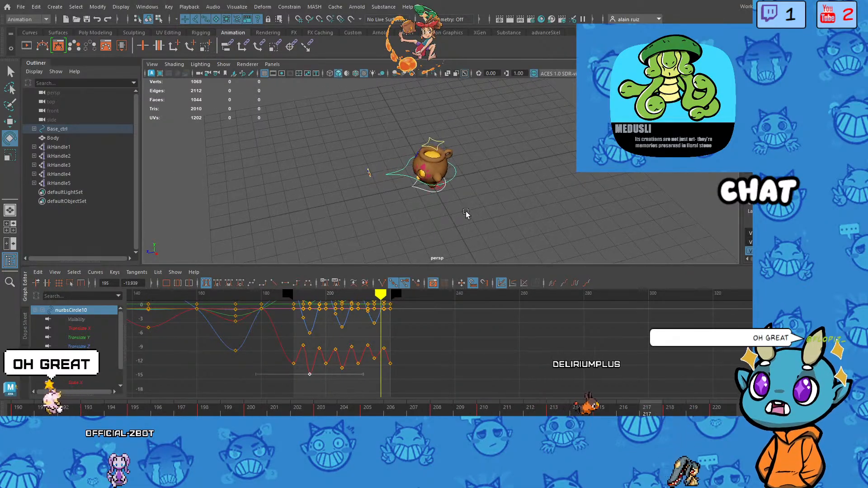
{"action": "scroll", "coordinate": [511, 192], "scroll_direction": "up", "scroll_amount": 5}
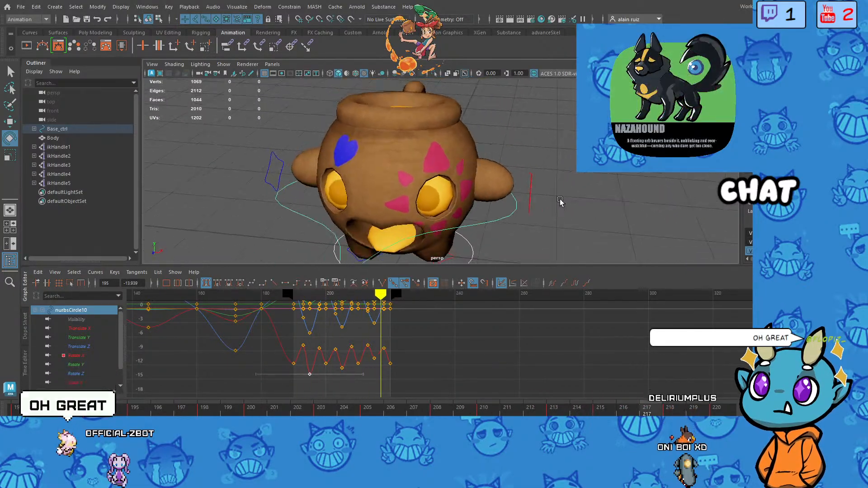
Step: Key the arm control nurbsCircle13 in its current pose at frames 190 and 220
{"action": "left_click", "coordinate": [529, 202]}
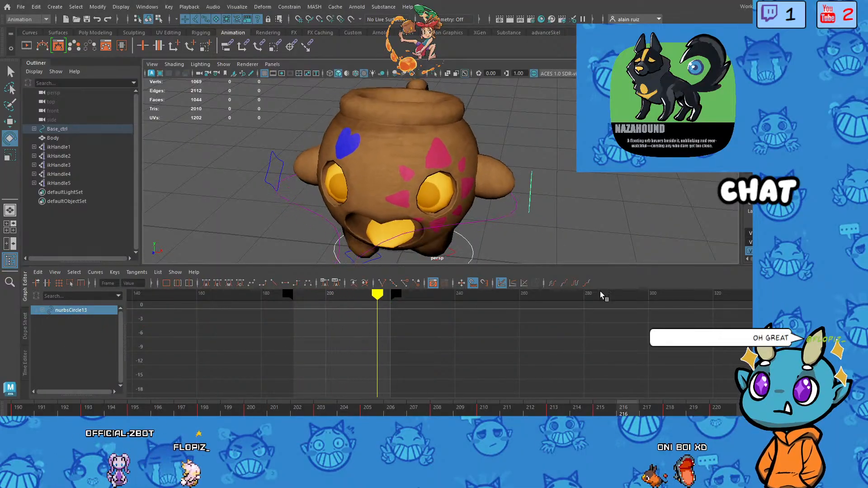
{"action": "key", "text": "Escape"}
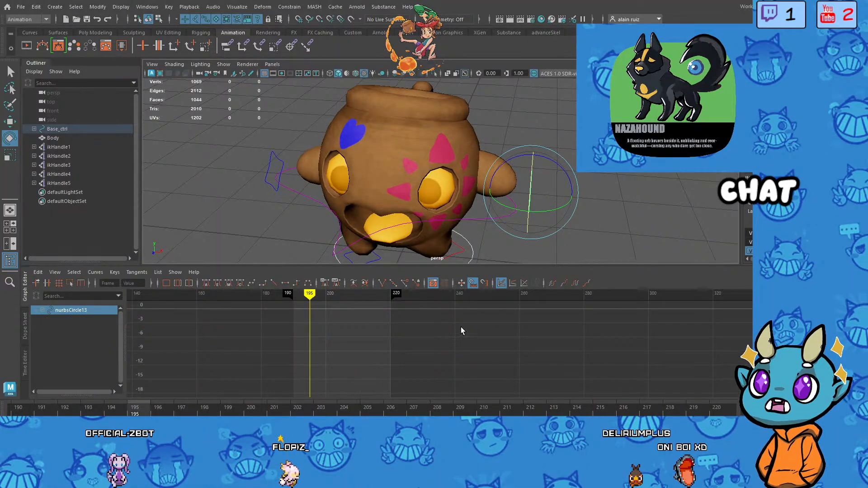
{"action": "left_click_drag", "start_coordinate": [312, 294], "coordinate": [297, 294]}
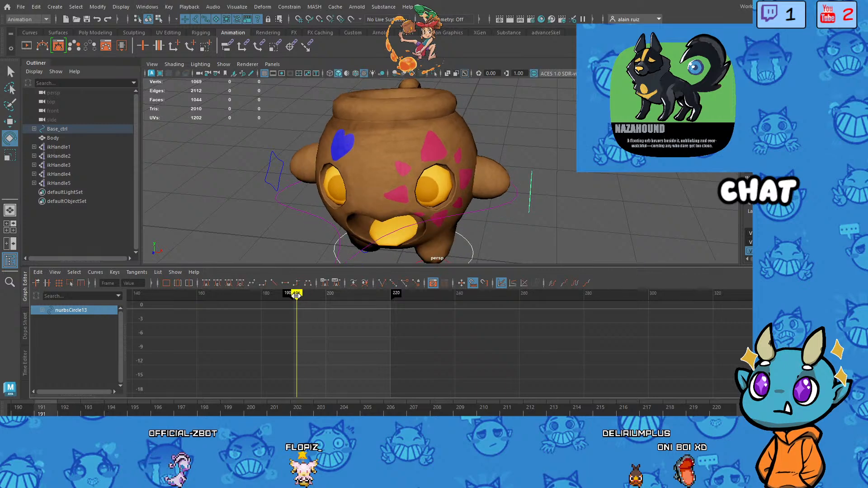
{"action": "left_click_drag", "start_coordinate": [29, 407], "coordinate": [35, 412]}
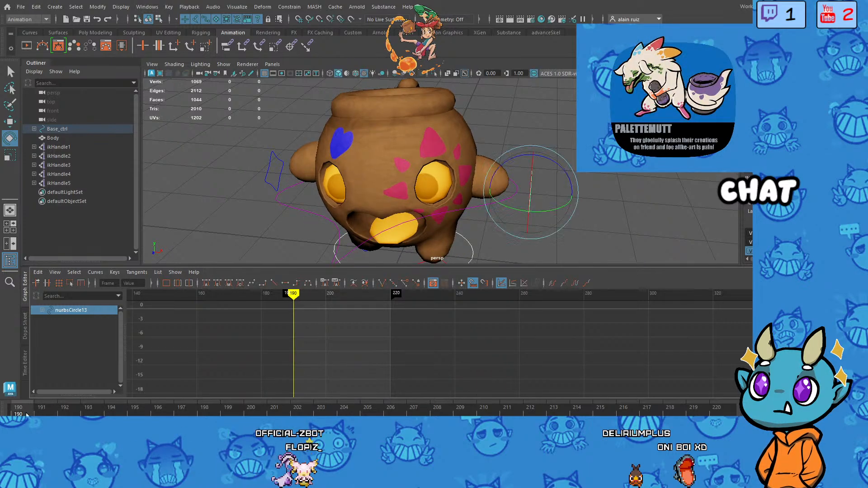
{"action": "key", "text": "s"}
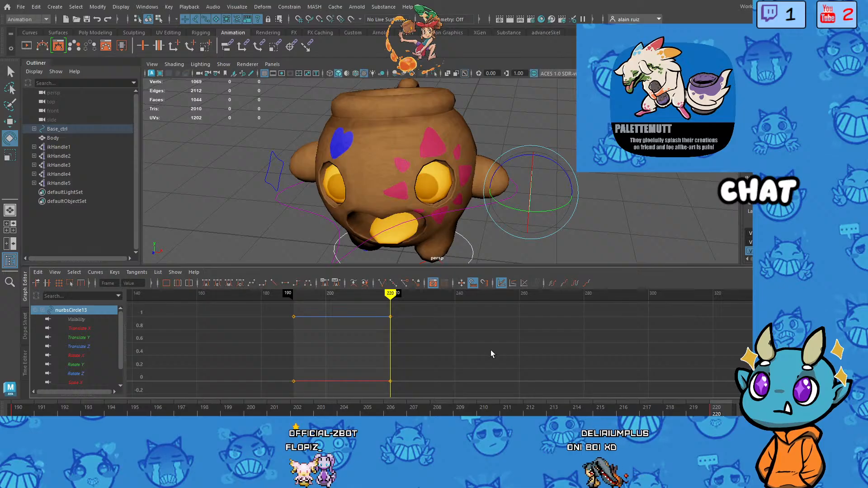
Step: Key the other arm control, nurbsCircle14, at frames 220 and 190, and shift the playback range to 181–211
{"action": "left_click", "coordinate": [266, 183]}
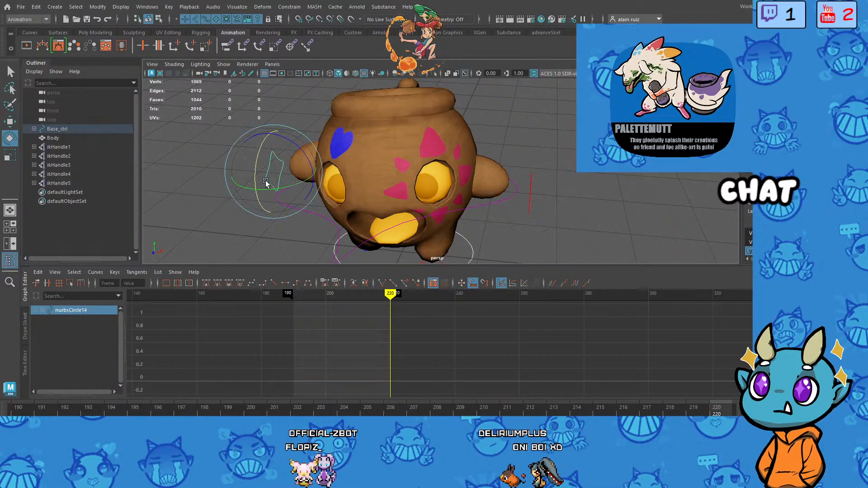
{"action": "left_click", "coordinate": [18, 407]}
{"action": "key", "text": "s"}
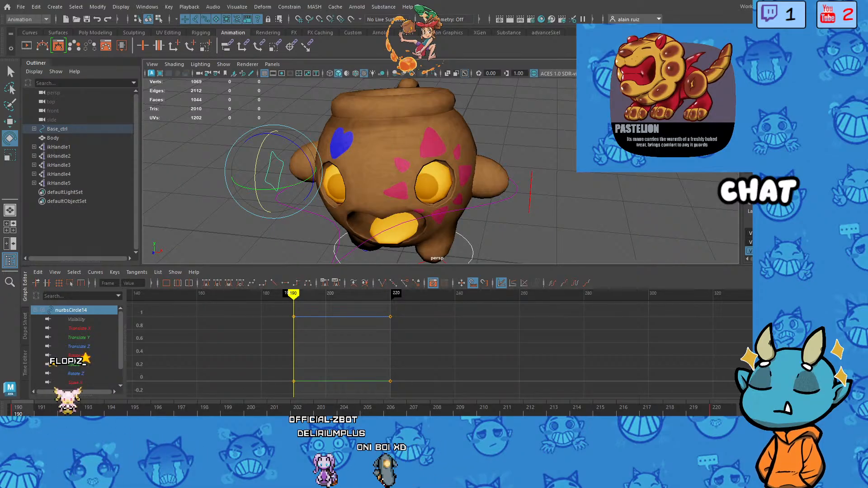
{"action": "left_click_drag", "start_coordinate": [169, 423], "coordinate": [167, 423]}
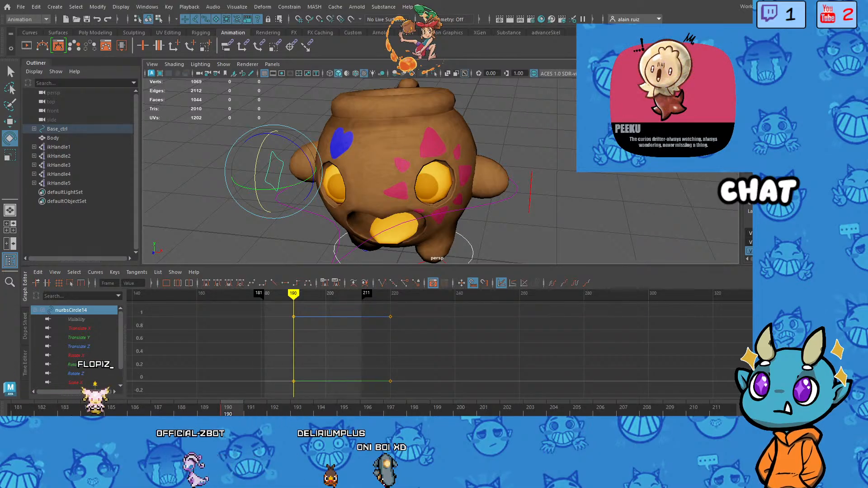
Step: Key the arm controls nurbsCircle14 and nurbsCircle13 at frame 180, and shift the playback range to 190–220
{"action": "left_click_drag", "start_coordinate": [167, 422], "coordinate": [163, 423]}
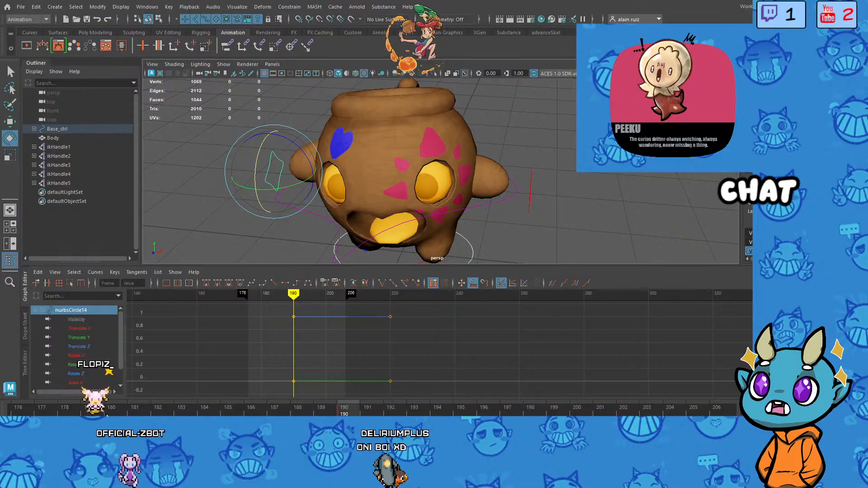
{"action": "left_click", "coordinate": [114, 413]}
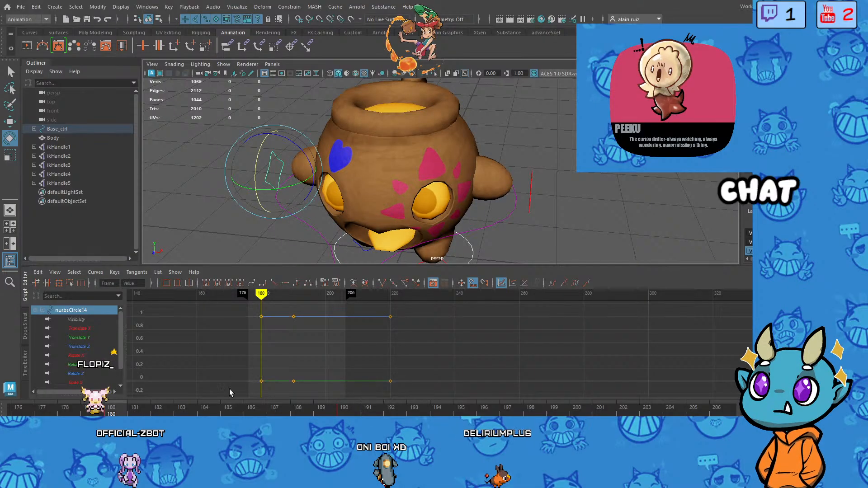
{"action": "left_click", "coordinate": [531, 196]}
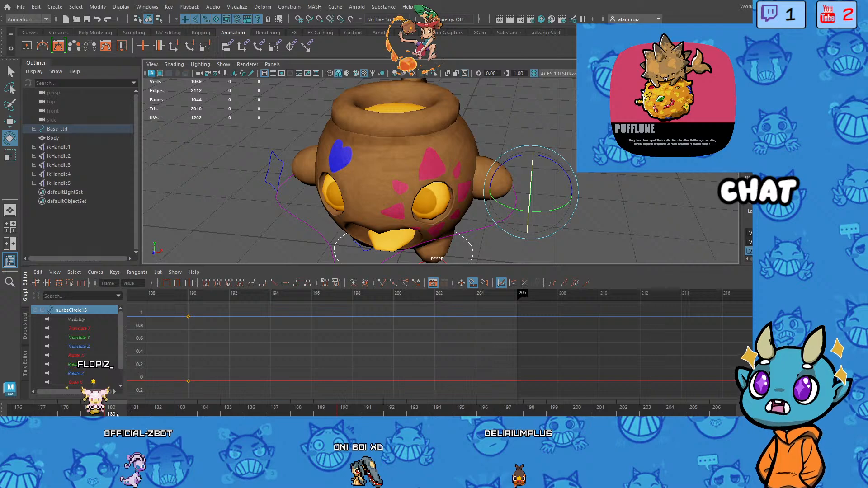
{"action": "key", "text": "period"}
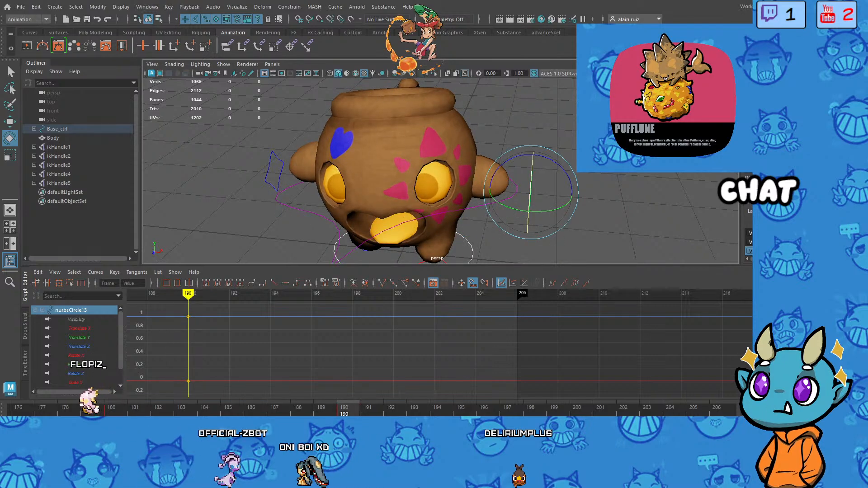
{"action": "left_click_drag", "start_coordinate": [420, 424], "coordinate": [446, 424]}
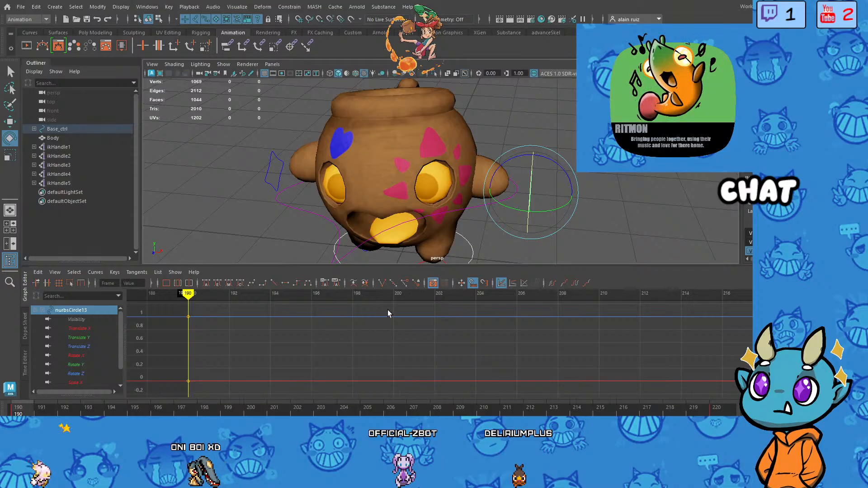
{"action": "left_click_drag", "start_coordinate": [557, 210], "coordinate": [490, 212], "text": "alt"}
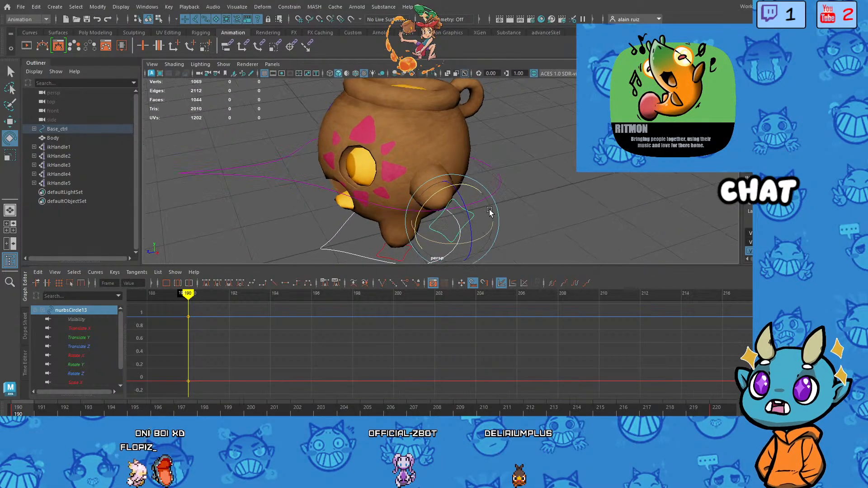
{"action": "key", "text": "w"}
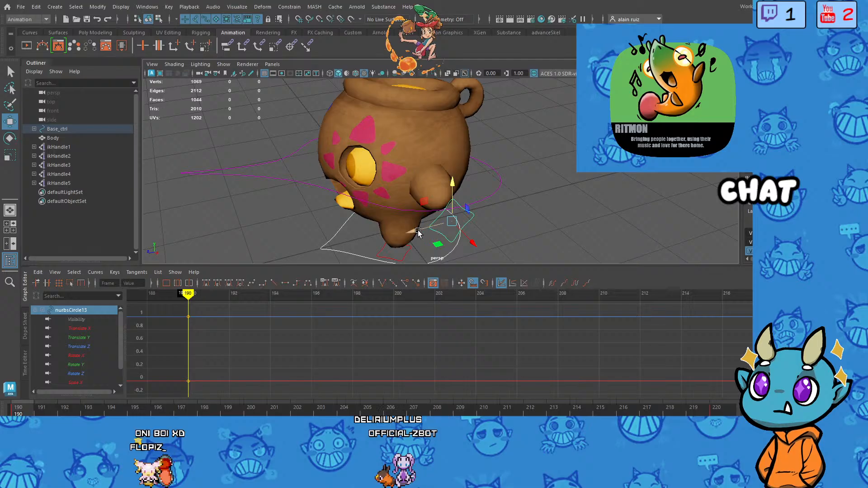
{"action": "left_click_drag", "start_coordinate": [427, 230], "coordinate": [413, 233]}
{"action": "key", "text": "ctrl+z"}
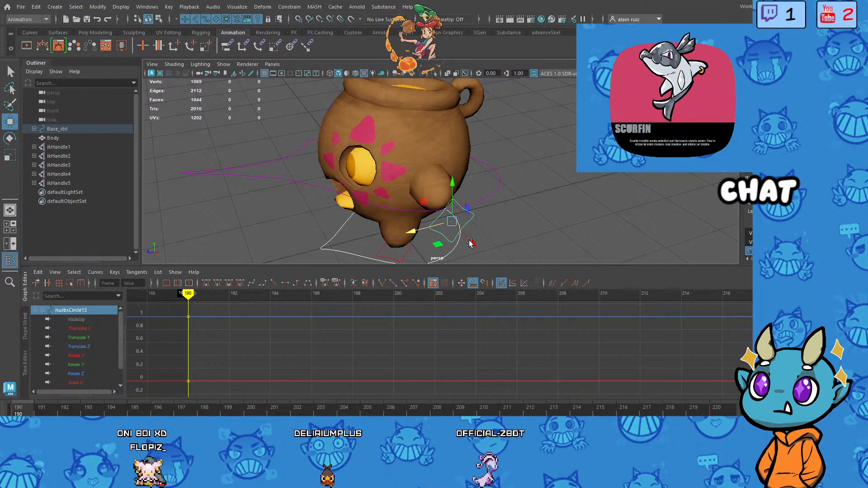
{"action": "left_click", "coordinate": [491, 232]}
{"action": "left_click", "coordinate": [466, 227]}
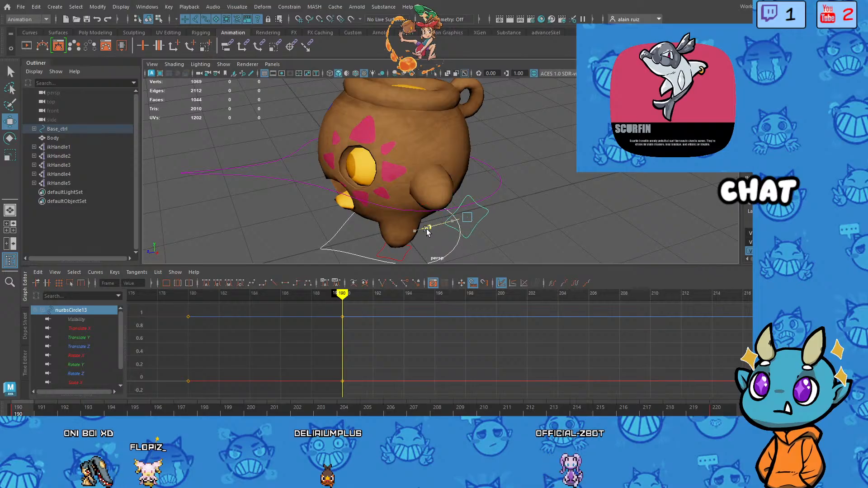
{"action": "scroll", "coordinate": [499, 237], "scroll_direction": "down", "scroll_amount": 5}
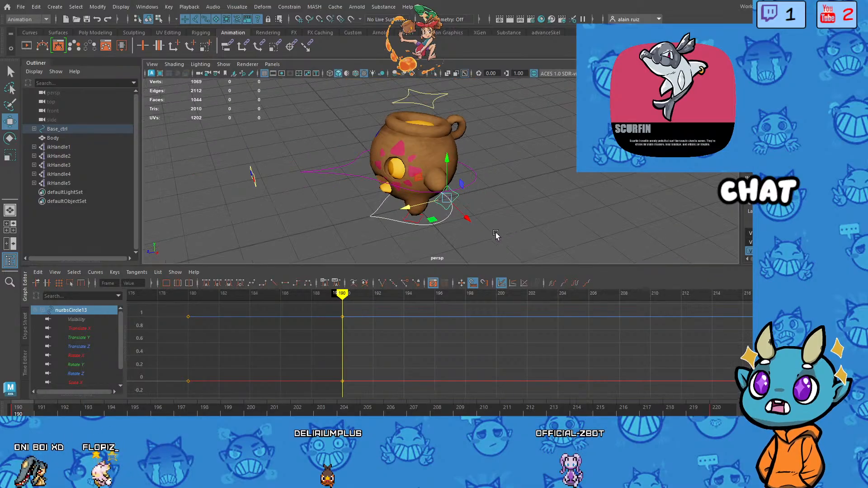
{"action": "mouse_move", "coordinate": [499, 237]}
{"action": "left_mouse_down", "text": "alt"}
{"action": "mouse_move", "coordinate": [527, 219]}
{"action": "mouse_move", "coordinate": [511, 228]}
{"action": "left_mouse_up", "text": "alt"}
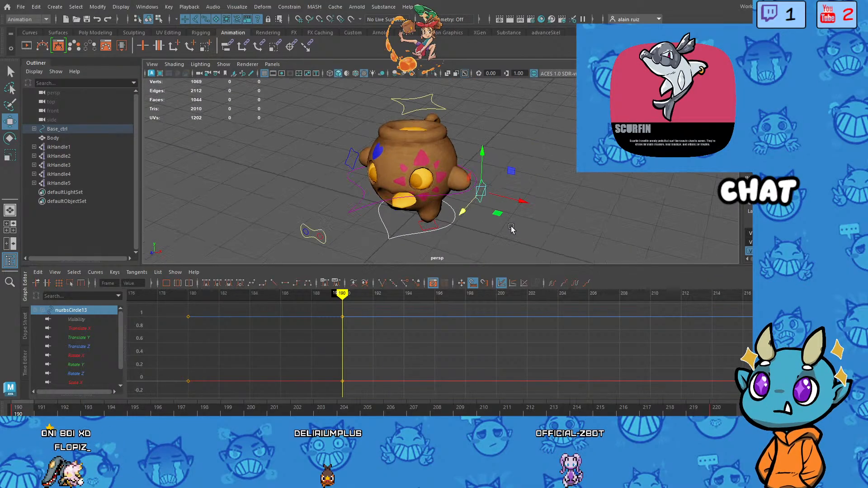
{"action": "left_click", "coordinate": [348, 163]}
{"action": "left_click_drag", "start_coordinate": [327, 176], "coordinate": [286, 193]}
{"action": "key", "text": "ctrl+z"}
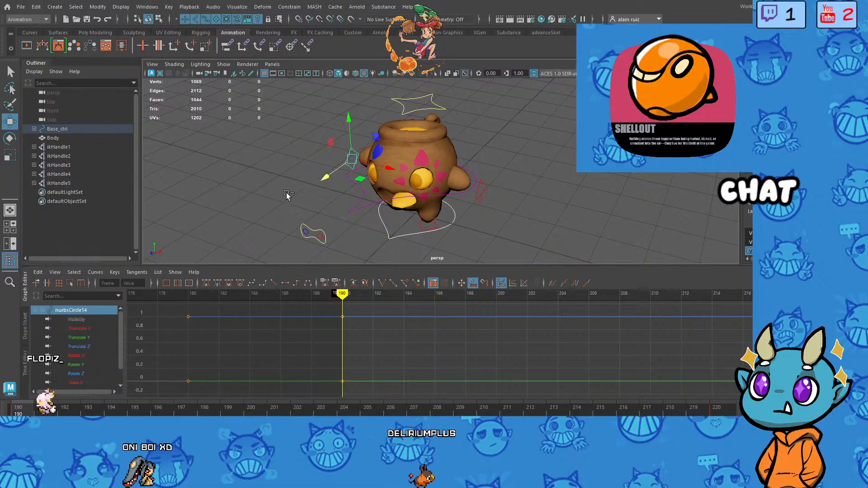
{"action": "left_click", "coordinate": [481, 197]}
{"action": "left_click_drag", "start_coordinate": [463, 212], "coordinate": [464, 212]}
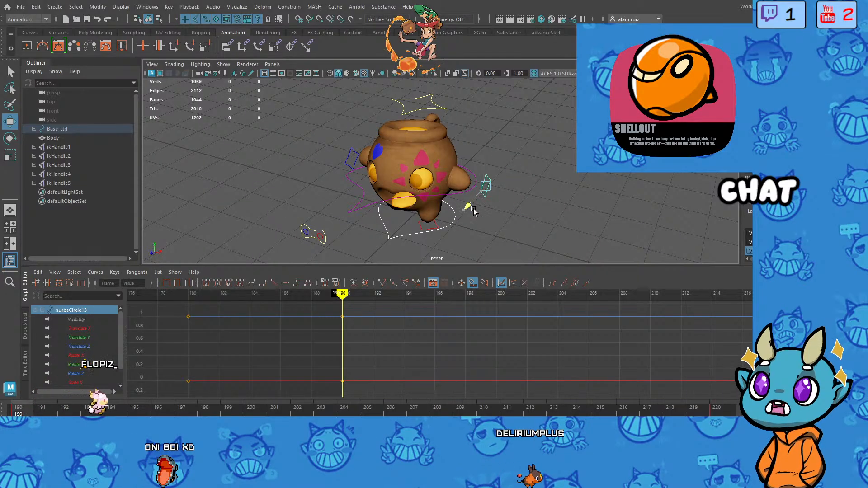
{"action": "left_click_drag", "start_coordinate": [543, 212], "coordinate": [445, 143], "text": "alt"}
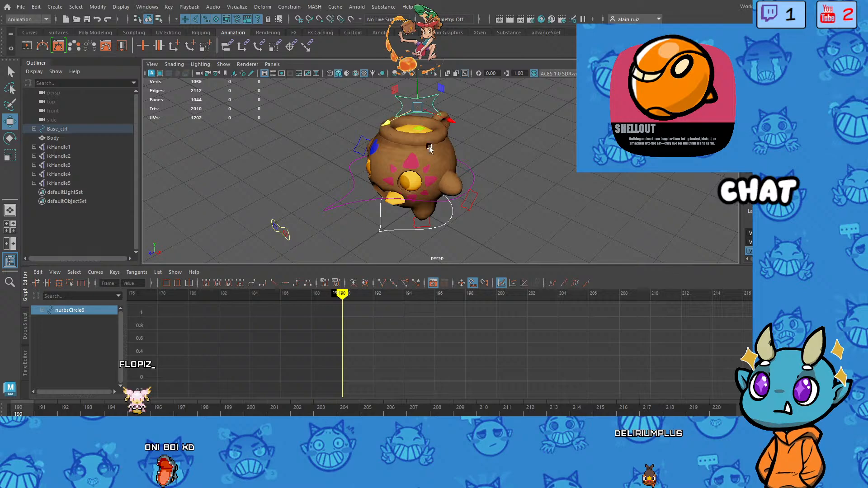
{"action": "left_click", "coordinate": [464, 210]}
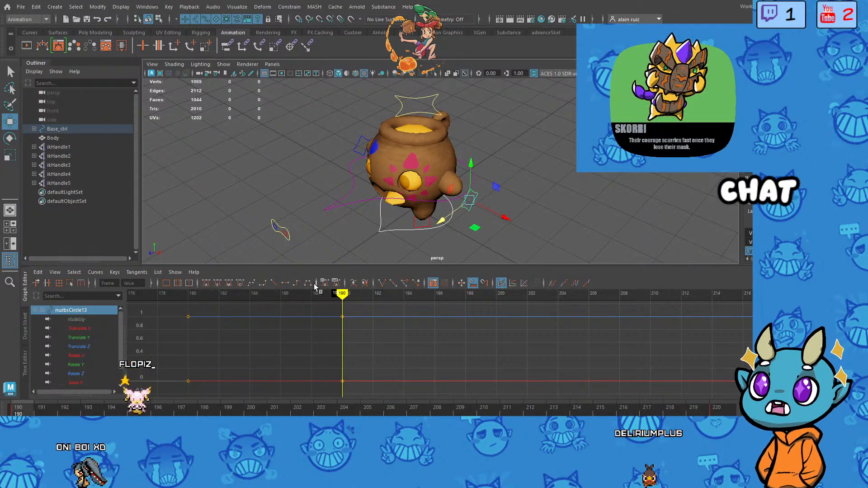
{"action": "left_click", "coordinate": [356, 155]}
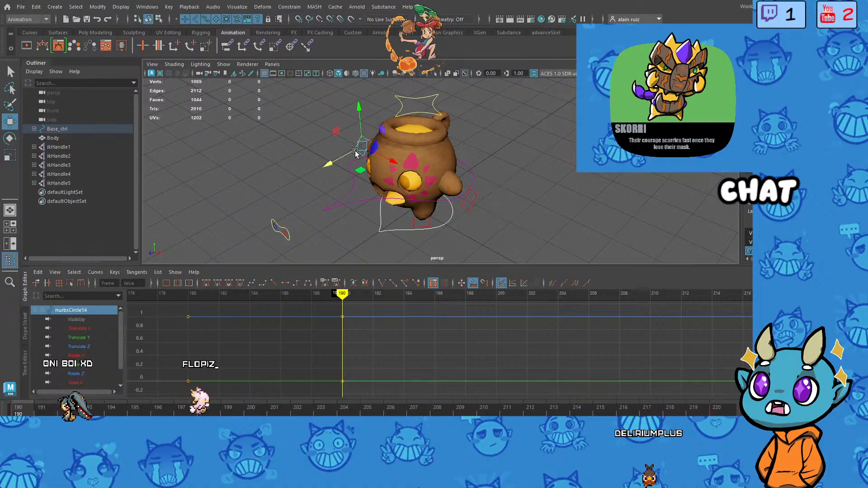
{"action": "left_click_drag", "start_coordinate": [315, 171], "coordinate": [330, 171]}
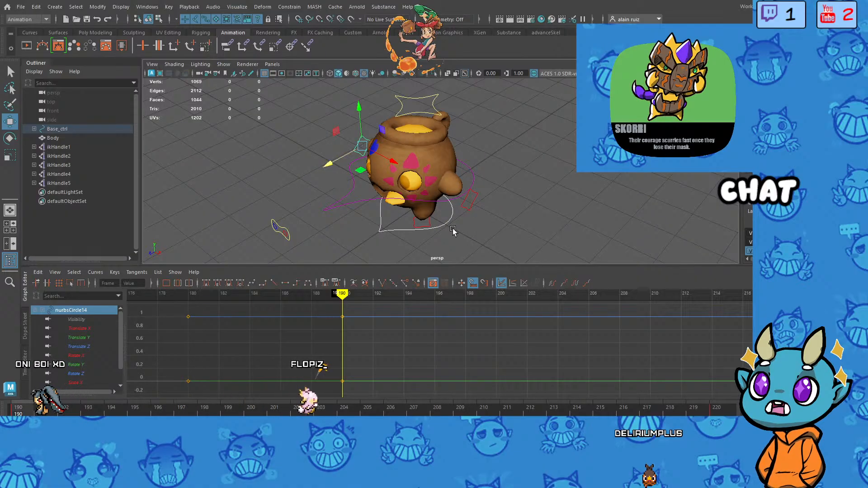
Step: Move the arm control nurbsCircle13 backward at frame 190, and key it at frames 200 and 210
{"action": "left_click", "coordinate": [463, 208]}
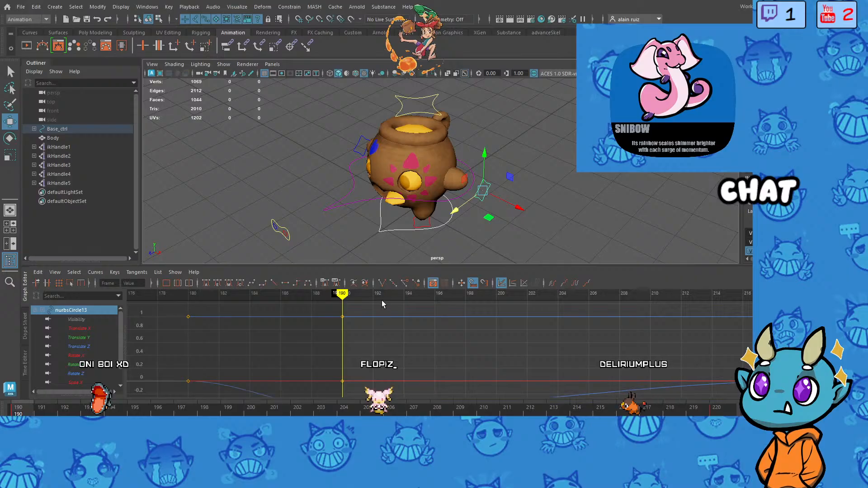
{"action": "left_click", "coordinate": [64, 413]}
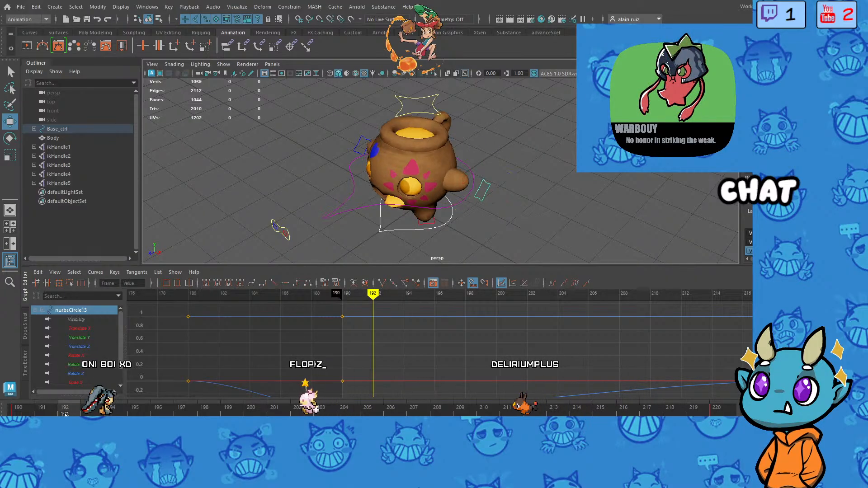
{"action": "left_click_drag", "start_coordinate": [64, 413], "coordinate": [251, 413]}
{"action": "left_click_drag", "start_coordinate": [405, 233], "coordinate": [368, 240], "text": "alt"}
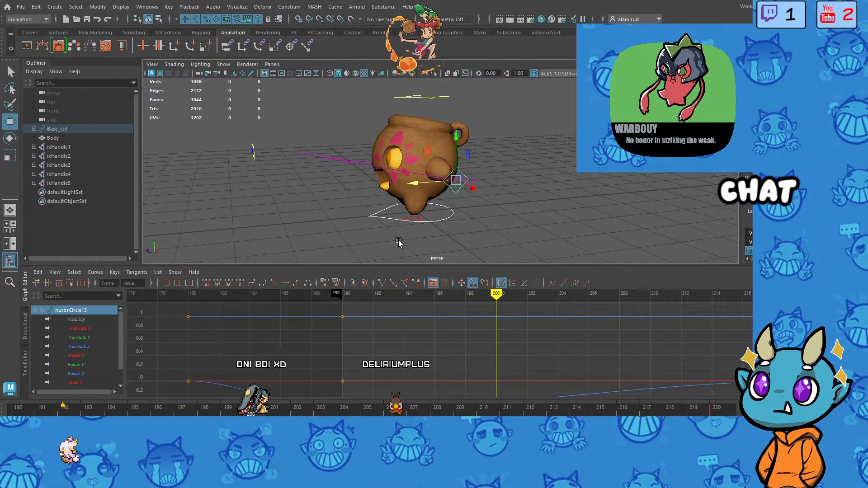
{"action": "key", "text": "alt+v"}
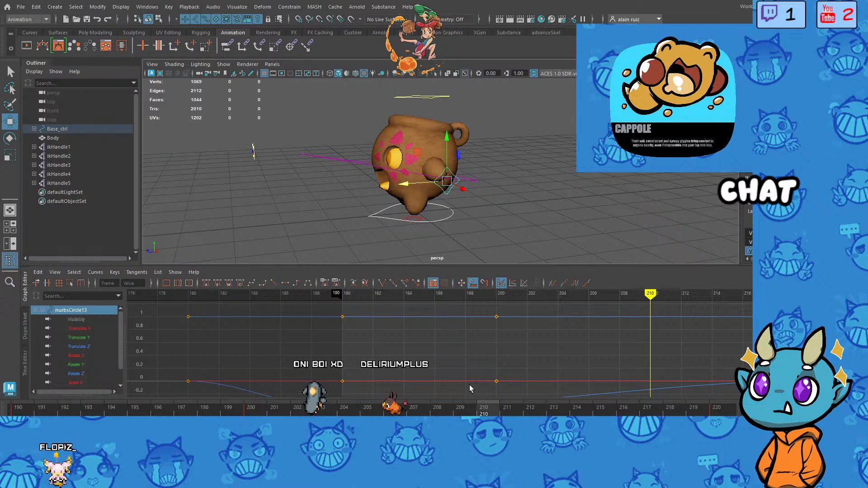
{"action": "key", "text": "s"}
{"action": "key", "text": "alt+v"}
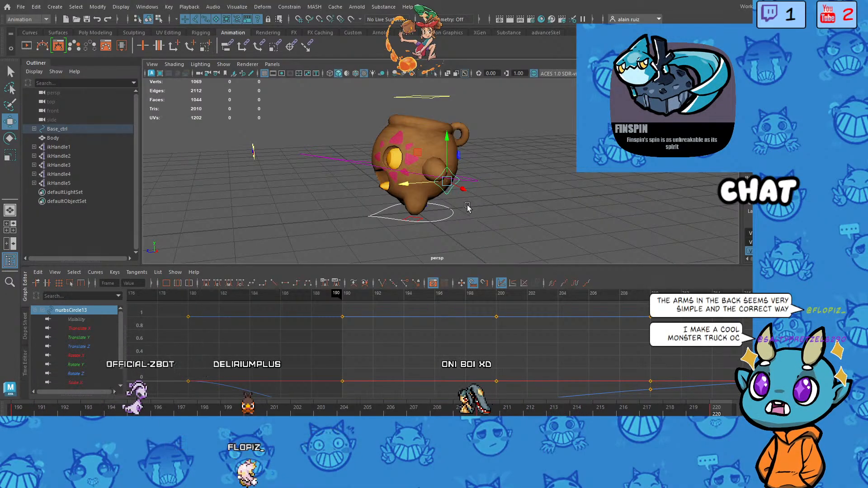
Step: Copy nurbsCircle13's swung-back pose from frame 190 to frame 220
{"action": "left_click_drag", "start_coordinate": [445, 206], "coordinate": [427, 189], "text": "alt"}
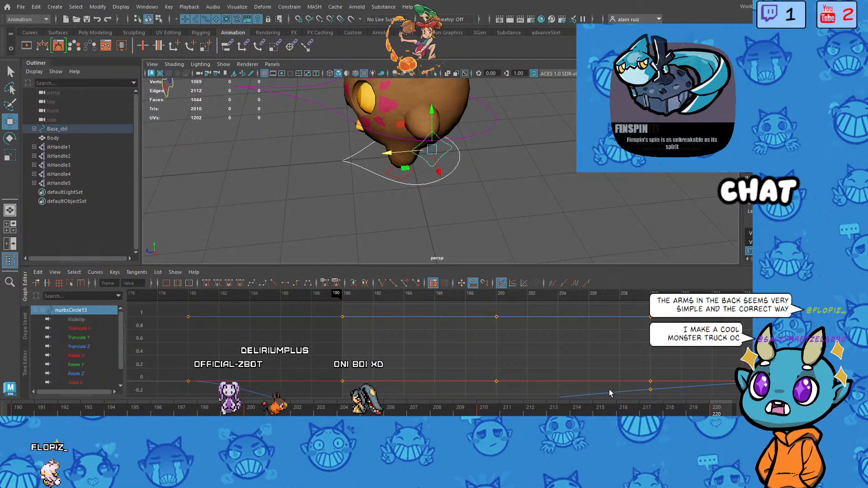
{"action": "key", "text": "alt+v"}
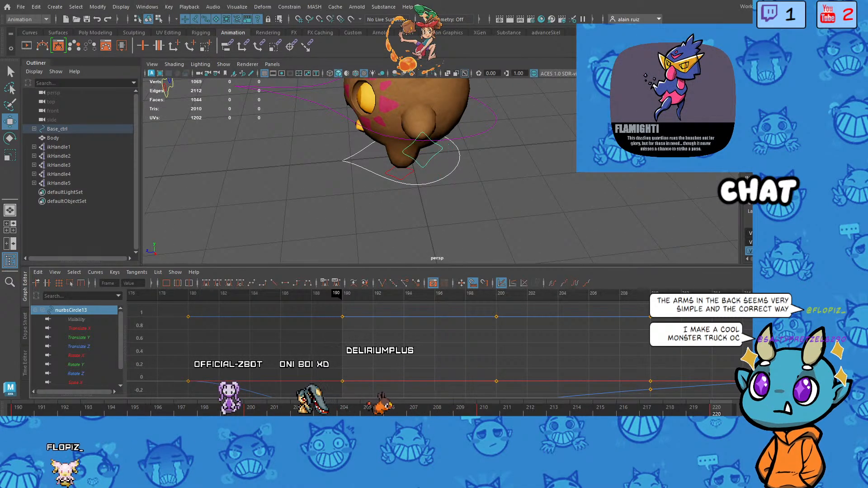
{"action": "middle_click_drag", "start_coordinate": [589, 358], "coordinate": [578, 340], "text": "alt"}
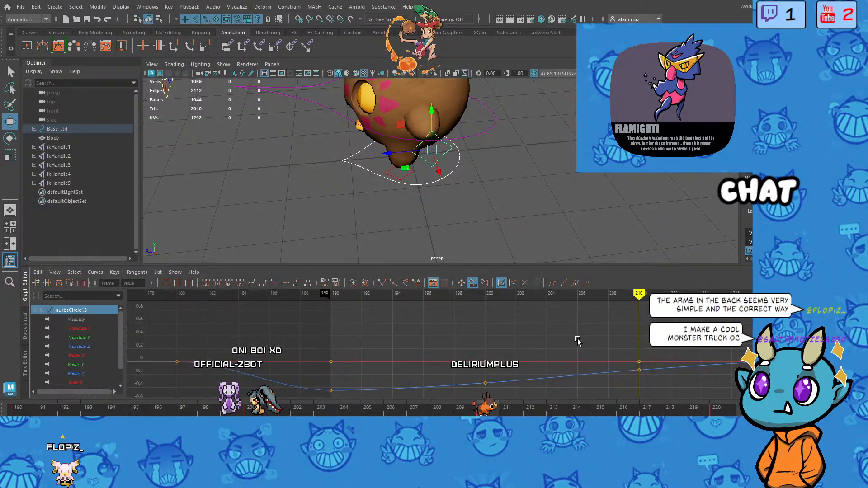
{"action": "scroll", "coordinate": [582, 338], "scroll_direction": "down", "scroll_amount": 5}
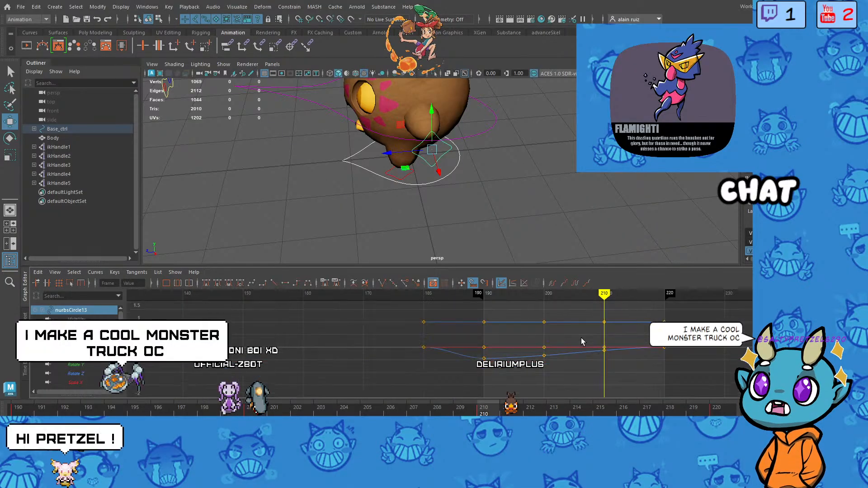
{"action": "mouse_move", "coordinate": [597, 319]}
{"action": "left_mouse_down"}
{"action": "mouse_move", "coordinate": [479, 316]}
{"action": "mouse_move", "coordinate": [537, 322]}
{"action": "left_mouse_up"}
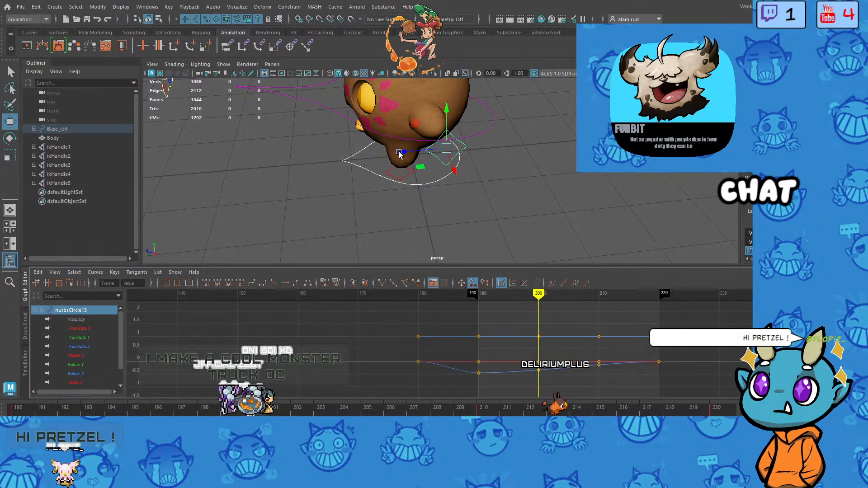
{"action": "left_click_drag", "start_coordinate": [539, 304], "coordinate": [478, 302]}
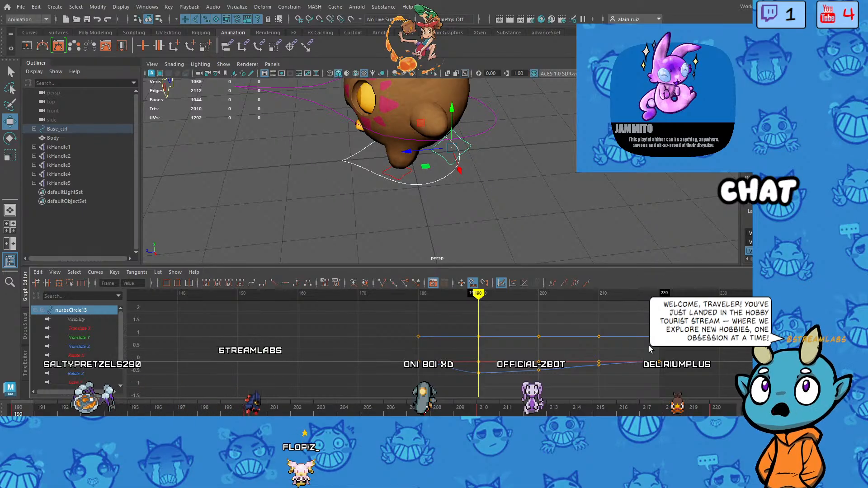
{"action": "mouse_move", "coordinate": [479, 294]}
{"action": "left_mouse_down"}
{"action": "mouse_move", "coordinate": [665, 300]}
{"action": "mouse_move", "coordinate": [479, 312]}
{"action": "left_mouse_up"}
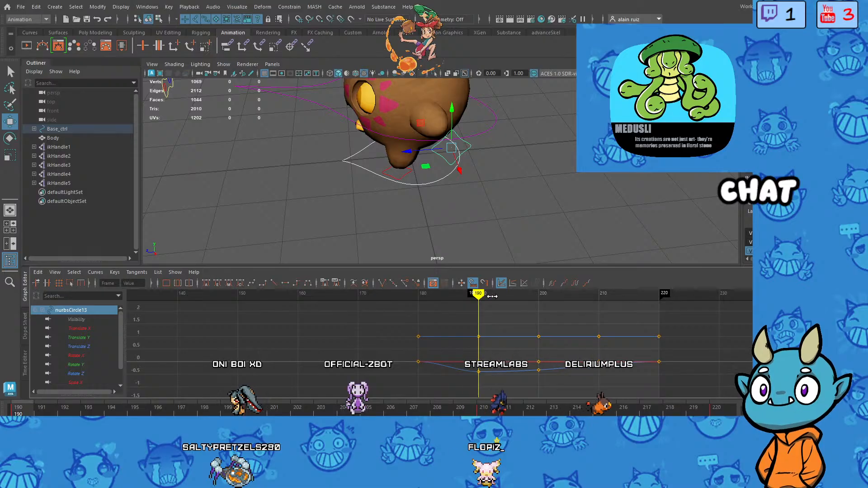
{"action": "left_click_drag", "start_coordinate": [479, 294], "coordinate": [659, 294]}
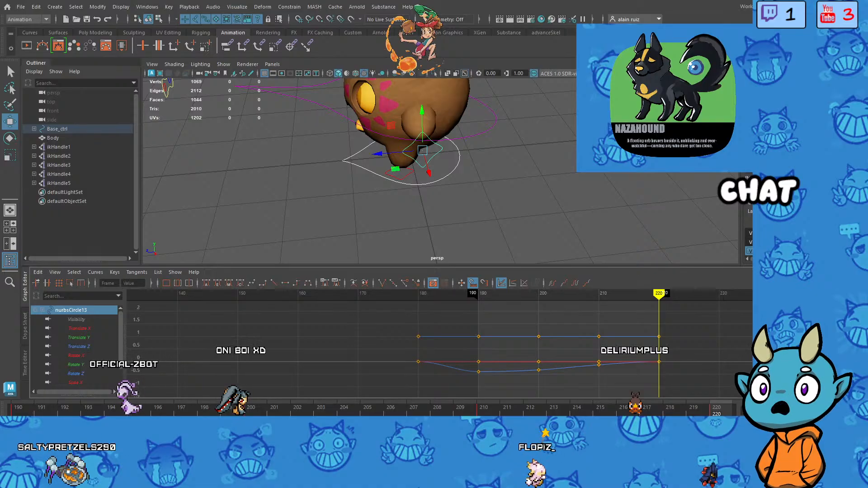
{"action": "key", "text": "ctrl+v"}
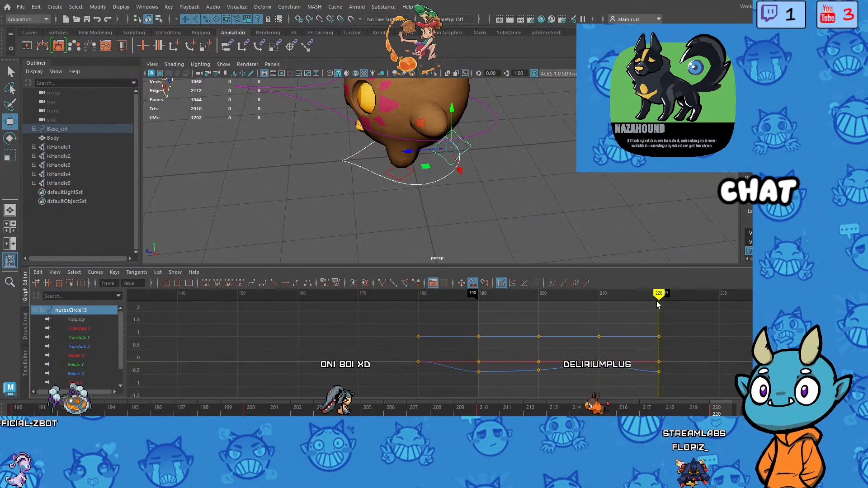
Step: Move nurbsCircle13 slightly farther back at frame 210
{"action": "left_click_drag", "start_coordinate": [658, 305], "coordinate": [599, 319]}
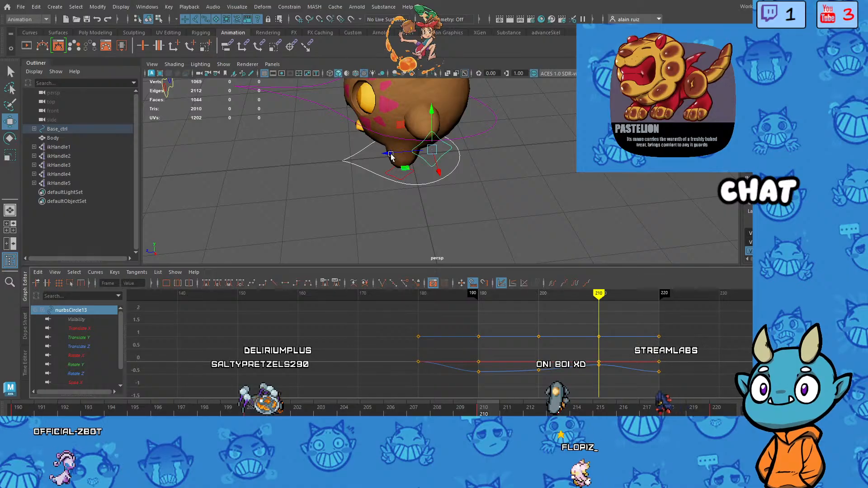
{"action": "left_click_drag", "start_coordinate": [390, 154], "coordinate": [398, 155]}
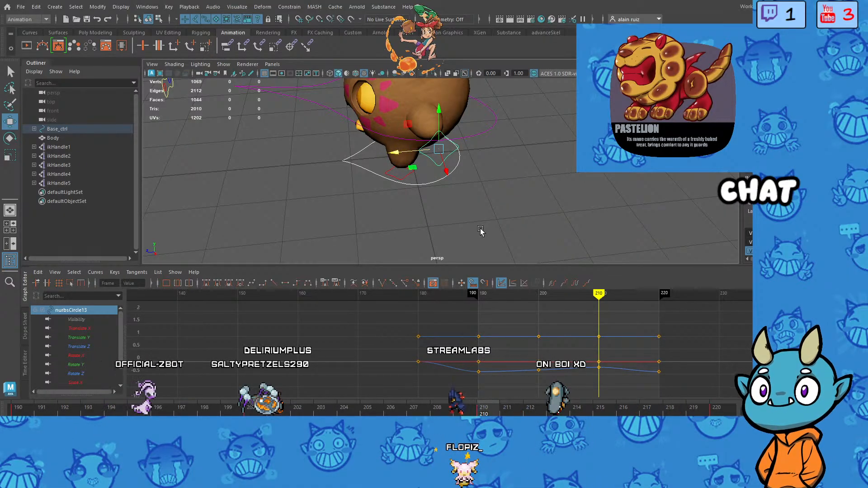
Step: Key the arm control nurbsCircle13 swung forward at frames 195, 205 and 215
{"action": "mouse_move", "coordinate": [476, 229]}
{"action": "left_mouse_down", "text": "alt"}
{"action": "mouse_move", "coordinate": [497, 190]}
{"action": "mouse_move", "coordinate": [534, 191]}
{"action": "mouse_move", "coordinate": [507, 207]}
{"action": "mouse_move", "coordinate": [462, 208]}
{"action": "mouse_move", "coordinate": [462, 220]}
{"action": "left_mouse_up", "text": "alt"}
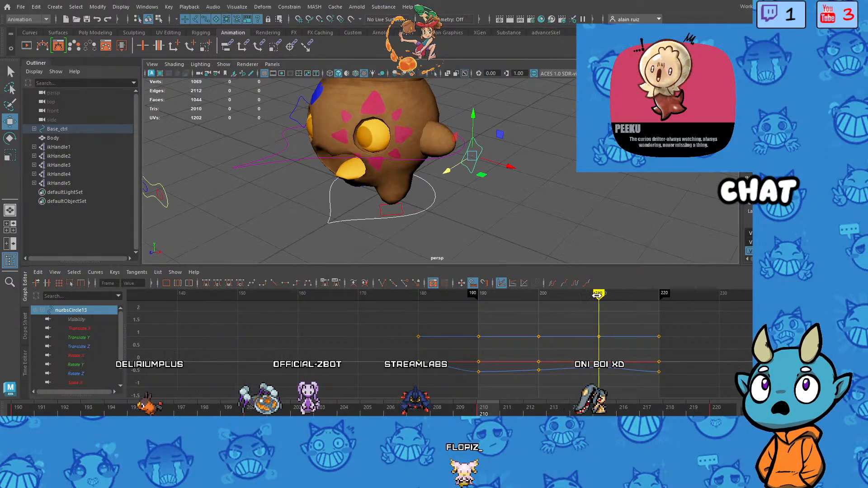
{"action": "mouse_move", "coordinate": [599, 297]}
{"action": "left_mouse_down"}
{"action": "mouse_move", "coordinate": [500, 307]}
{"action": "mouse_move", "coordinate": [562, 312]}
{"action": "mouse_move", "coordinate": [475, 319]}
{"action": "mouse_move", "coordinate": [538, 327]}
{"action": "mouse_move", "coordinate": [507, 330]}
{"action": "left_mouse_up"}
{"action": "left_click_drag", "start_coordinate": [505, 199], "coordinate": [465, 207], "text": "alt"}
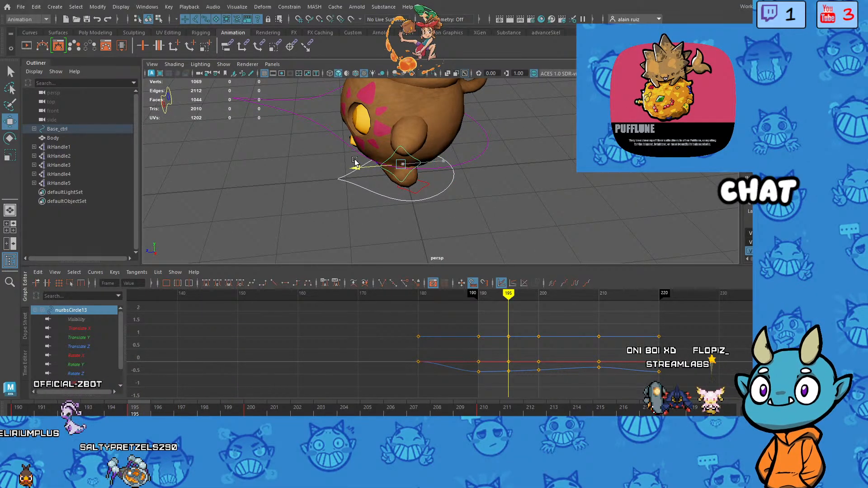
{"action": "left_click_drag", "start_coordinate": [508, 309], "coordinate": [567, 308]}
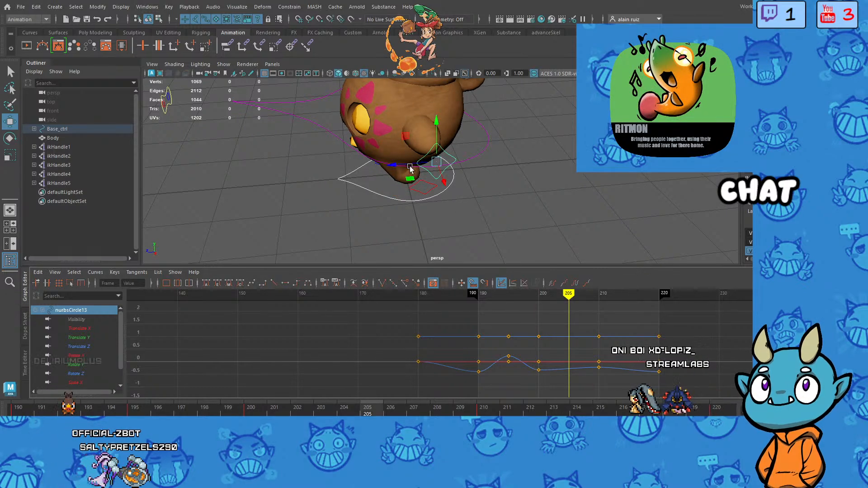
{"action": "key", "text": "s"}
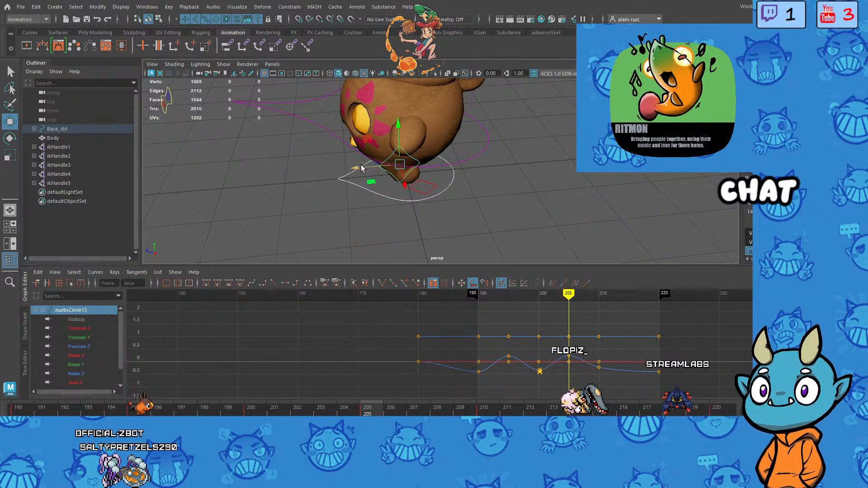
{"action": "left_click_drag", "start_coordinate": [568, 305], "coordinate": [629, 304]}
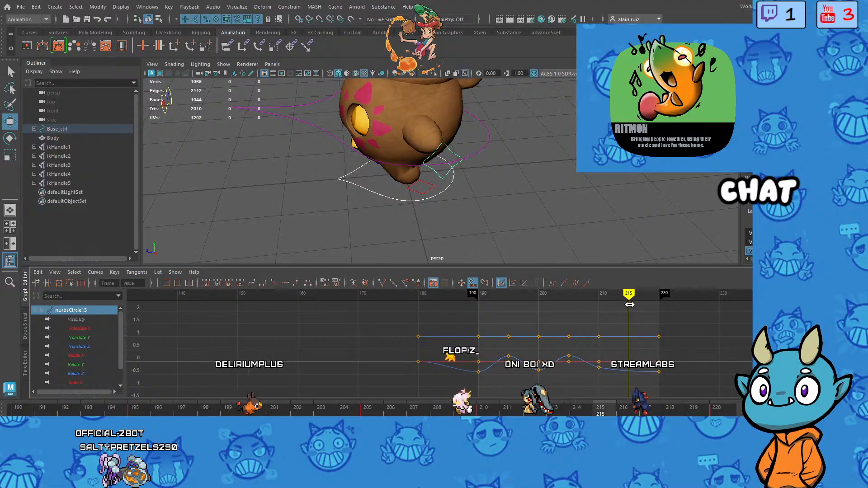
{"action": "key", "text": "s"}
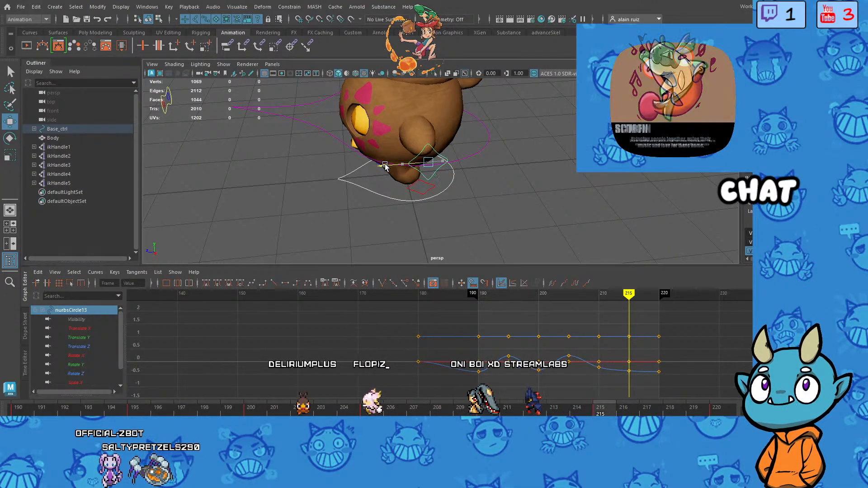
Step: Play back the walk from frame 190 and examine nurbsCircle13's arm swing from the front
{"action": "mouse_move", "coordinate": [629, 294]}
{"action": "left_mouse_down"}
{"action": "mouse_move", "coordinate": [470, 294]}
{"action": "mouse_move", "coordinate": [478, 295]}
{"action": "left_mouse_up"}
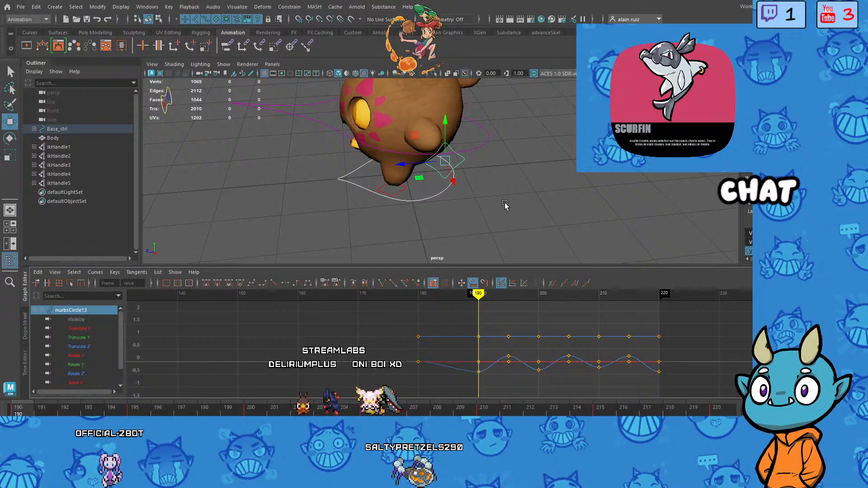
{"action": "mouse_move", "coordinate": [505, 205]}
{"action": "left_mouse_down", "text": "alt"}
{"action": "mouse_move", "coordinate": [532, 188]}
{"action": "mouse_move", "coordinate": [568, 190]}
{"action": "mouse_move", "coordinate": [581, 212]}
{"action": "left_mouse_up", "text": "alt"}
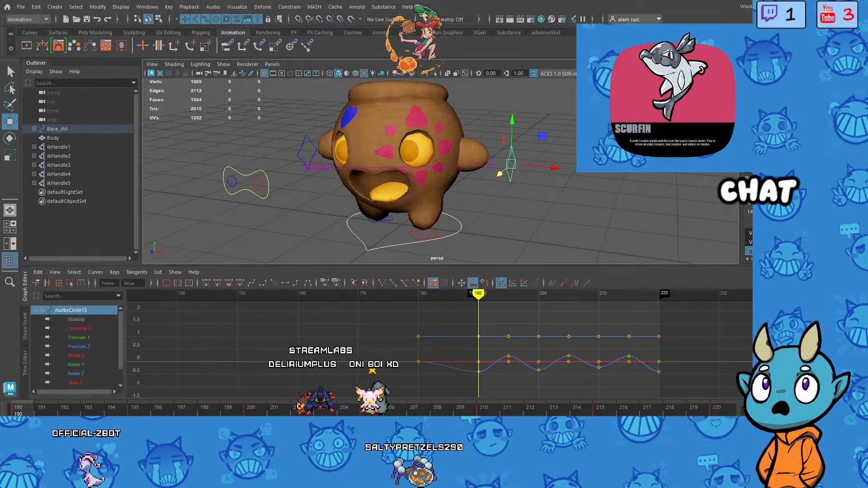
{"action": "left_click", "coordinate": [819, 408]}
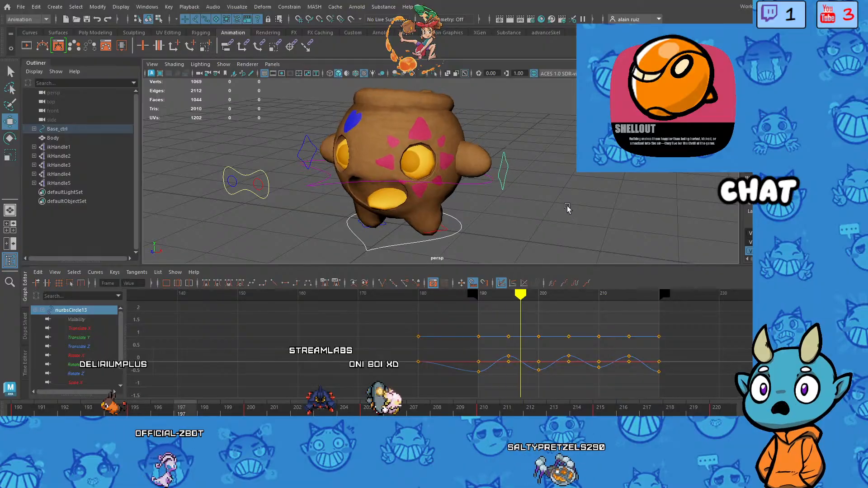
{"action": "left_click_drag", "start_coordinate": [568, 207], "coordinate": [594, 206], "text": "alt"}
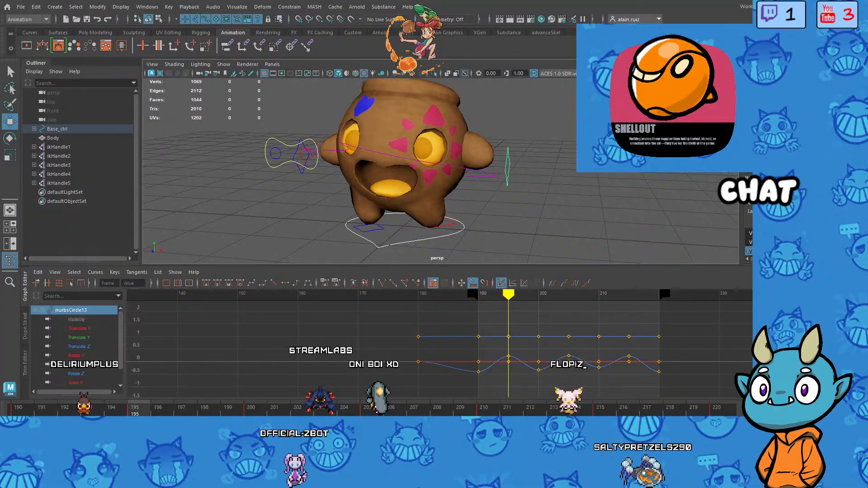
{"action": "key", "text": "Escape"}
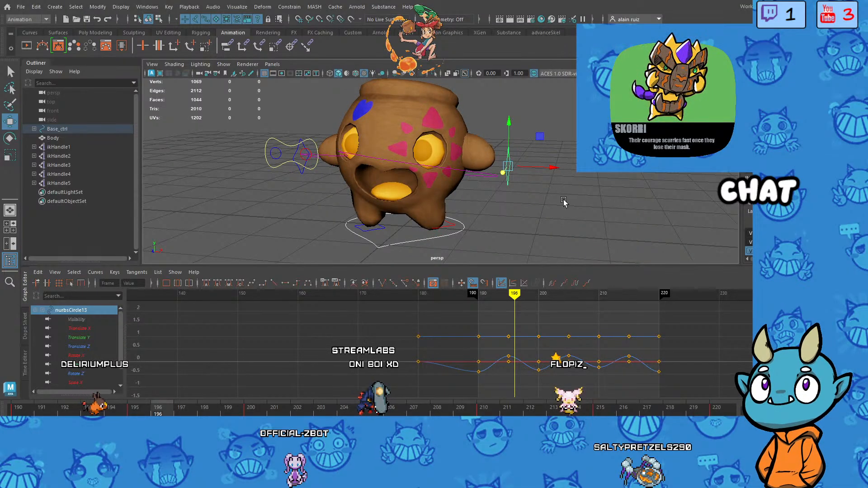
Step: Move the face control nurbsCircle3 farther forward, away from the pot character
{"action": "left_click_drag", "start_coordinate": [512, 201], "coordinate": [483, 194], "text": "alt"}
{"action": "left_click", "coordinate": [244, 205]}
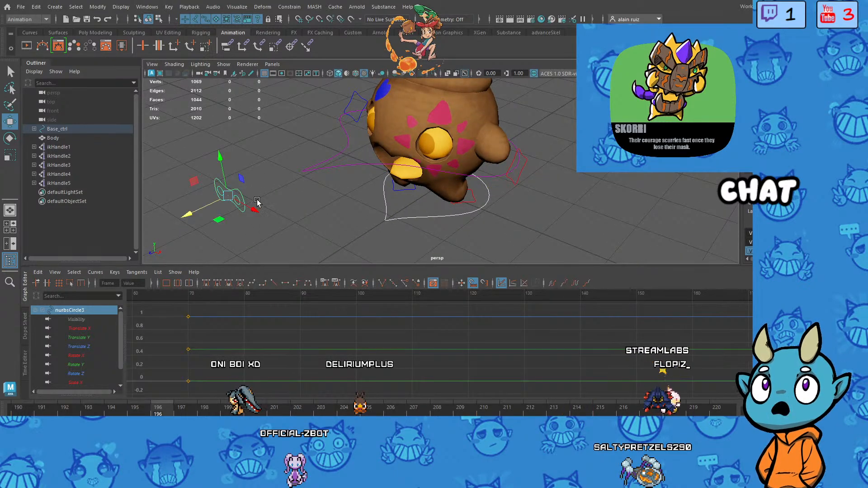
{"action": "scroll", "coordinate": [265, 202], "scroll_direction": "down", "scroll_amount": 5}
{"action": "middle_click_drag", "start_coordinate": [374, 194], "coordinate": [337, 220]}
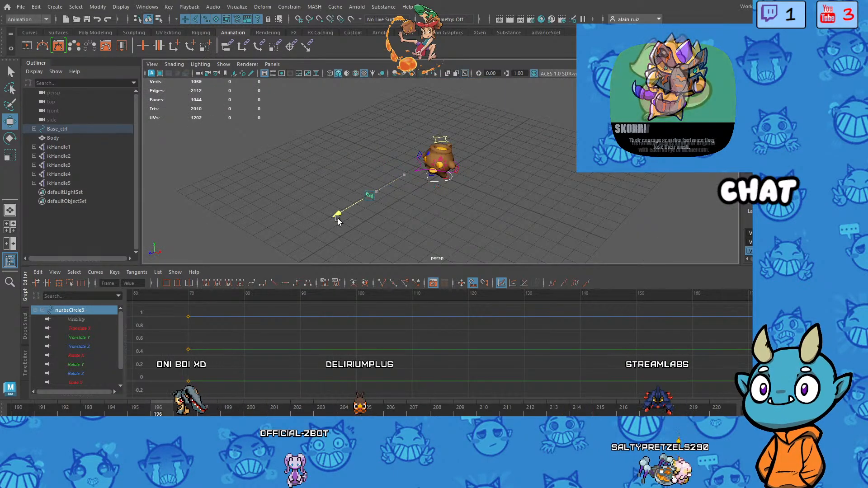
{"action": "left_click_drag", "start_coordinate": [449, 224], "coordinate": [452, 216], "text": "alt"}
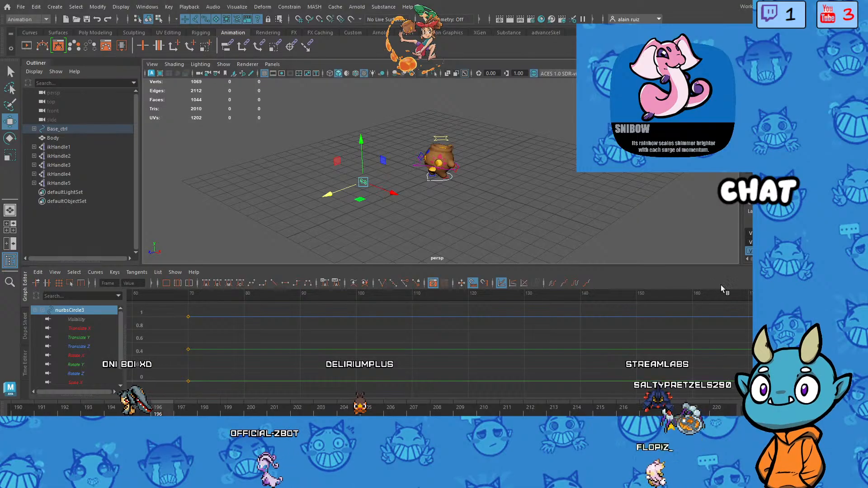
Step: Nudge nurbsCircle3 slightly farther out in front of the character and deselect it
{"action": "scroll", "coordinate": [497, 188], "scroll_direction": "up", "scroll_amount": 8}
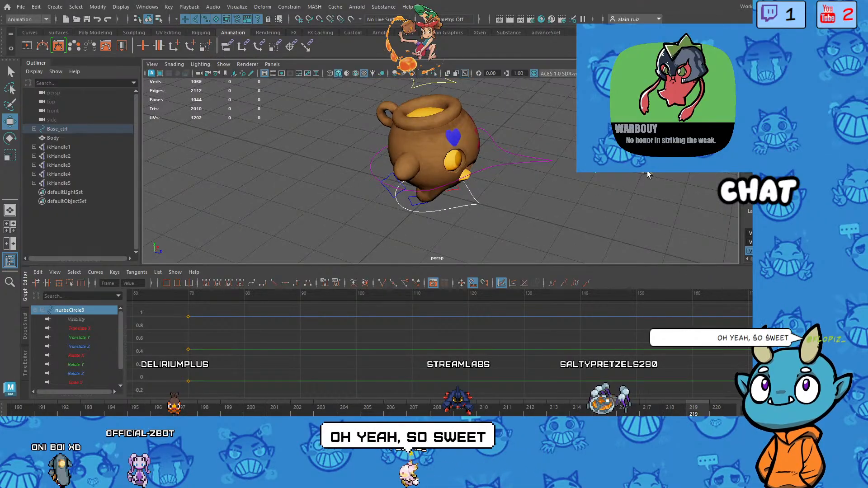
{"action": "scroll", "coordinate": [650, 212], "scroll_direction": "down", "scroll_amount": 5}
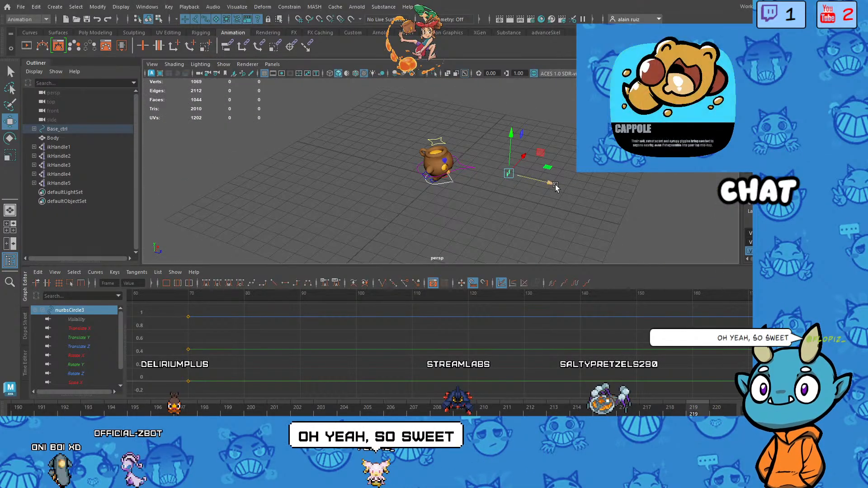
{"action": "left_click_drag", "start_coordinate": [562, 185], "coordinate": [563, 186]}
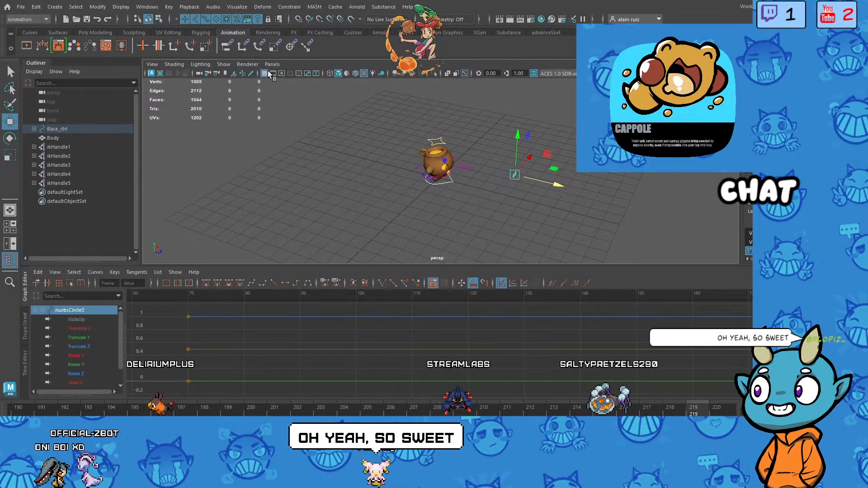
{"action": "left_click", "coordinate": [97, 7]}
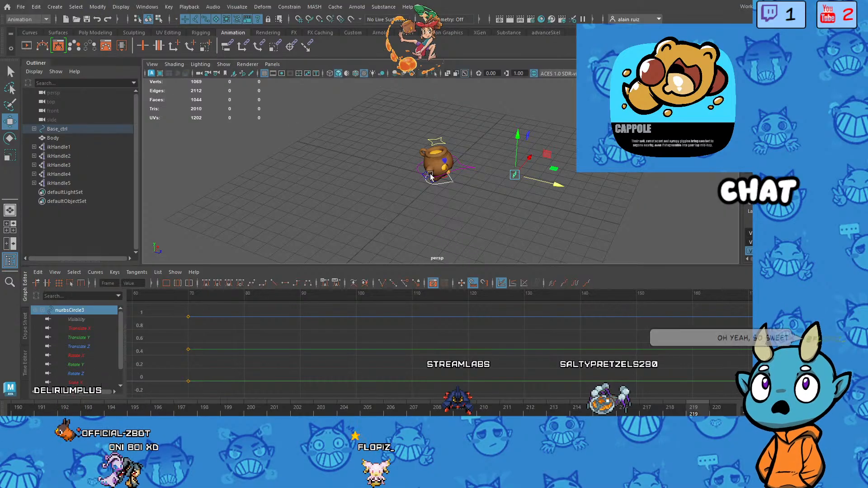
{"action": "left_click", "coordinate": [485, 202]}
Step: Select the opposite arm control nurbsCircle14 and go to frame 190
{"action": "scroll", "coordinate": [493, 201], "scroll_direction": "up", "scroll_amount": 6}
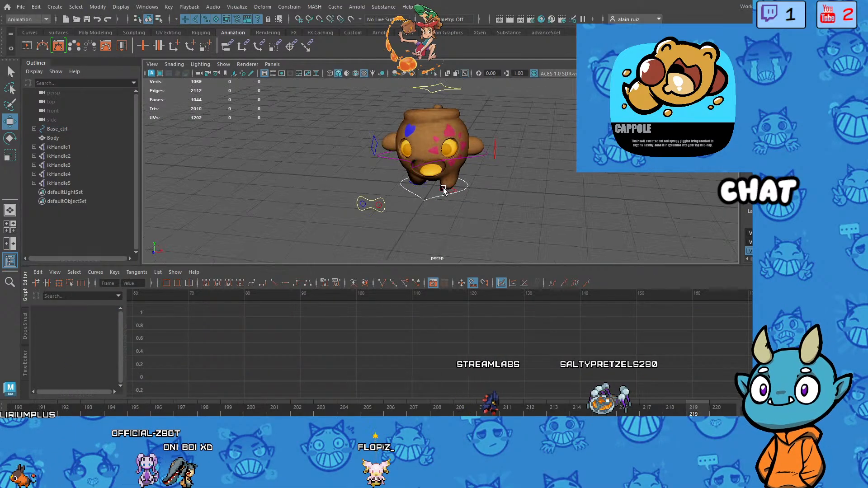
{"action": "left_click_drag", "start_coordinate": [487, 182], "coordinate": [414, 175], "text": "alt"}
{"action": "left_click", "coordinate": [389, 197]}
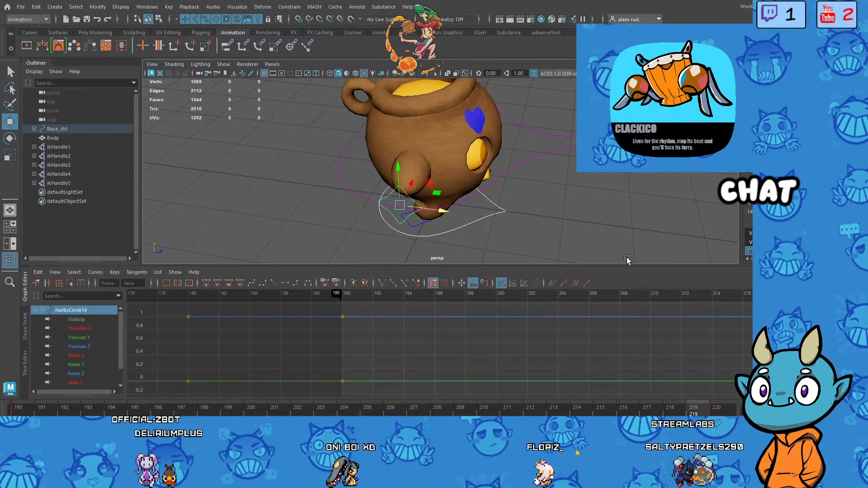
{"action": "left_click_drag", "start_coordinate": [565, 294], "coordinate": [342, 295]}
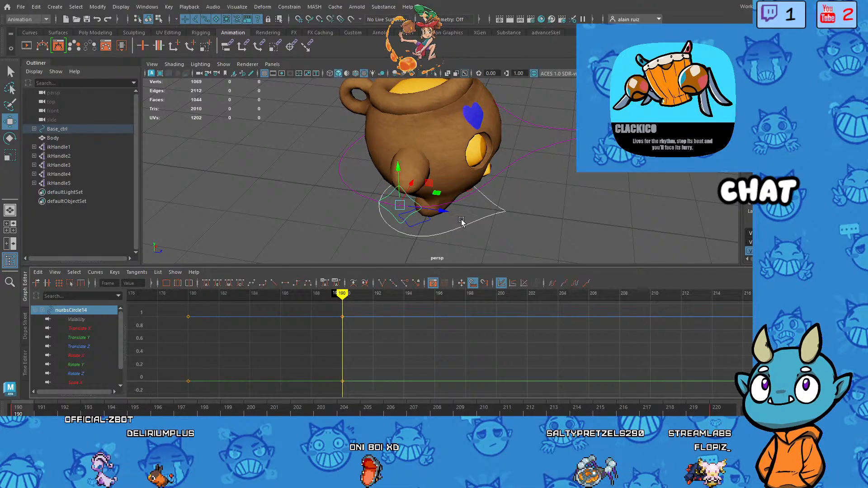
{"action": "left_click_drag", "start_coordinate": [461, 220], "coordinate": [473, 204], "text": "alt"}
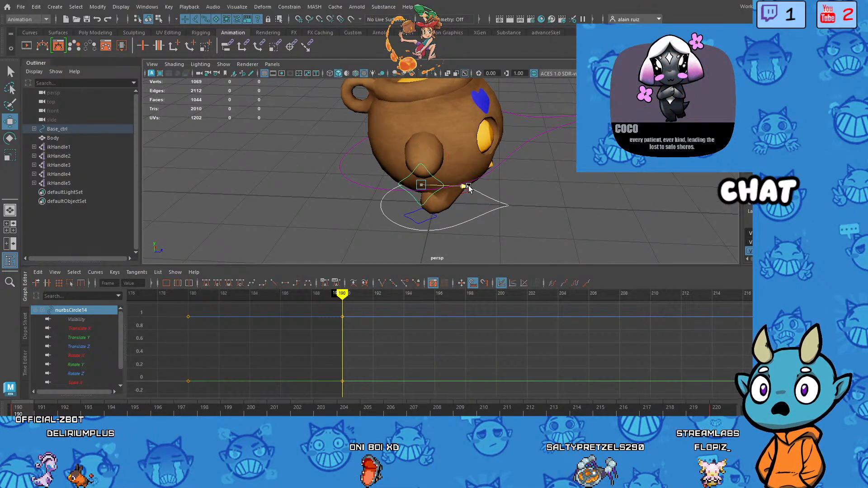
{"action": "left_click", "coordinate": [545, 239]}
{"action": "left_click", "coordinate": [445, 190]}
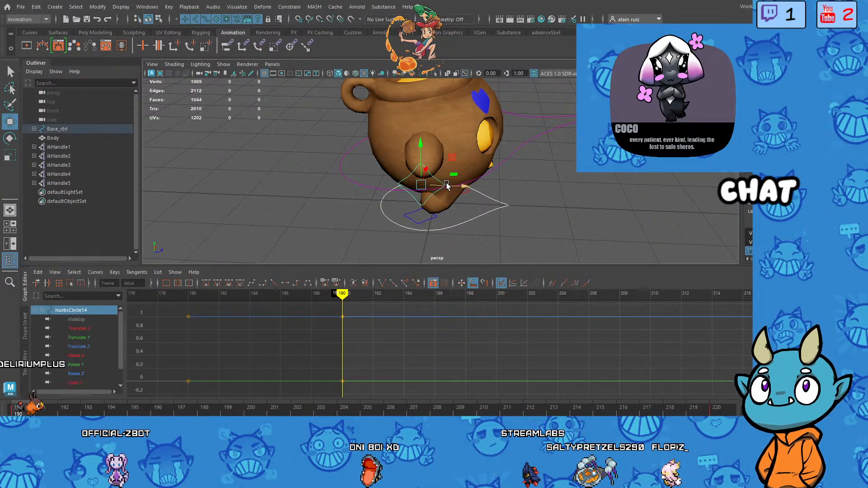
{"action": "left_click_drag", "start_coordinate": [559, 222], "coordinate": [507, 180], "text": "alt"}
{"action": "left_click", "coordinate": [378, 178]}
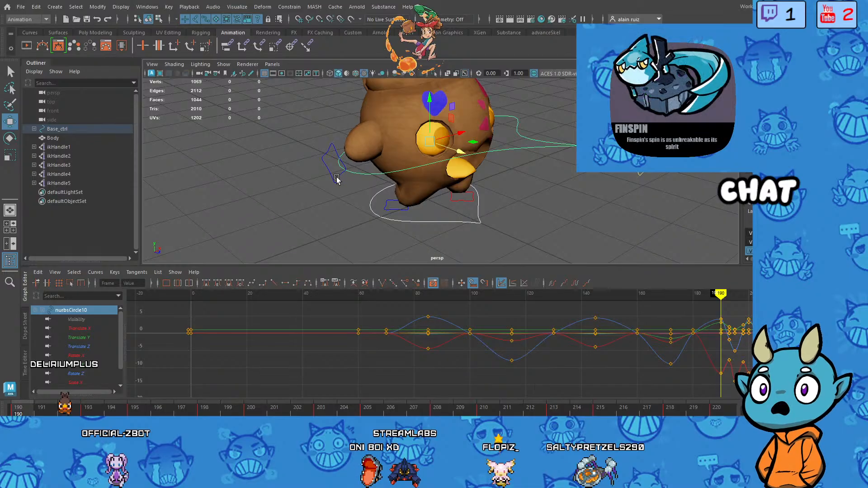
{"action": "left_click", "coordinate": [359, 178]}
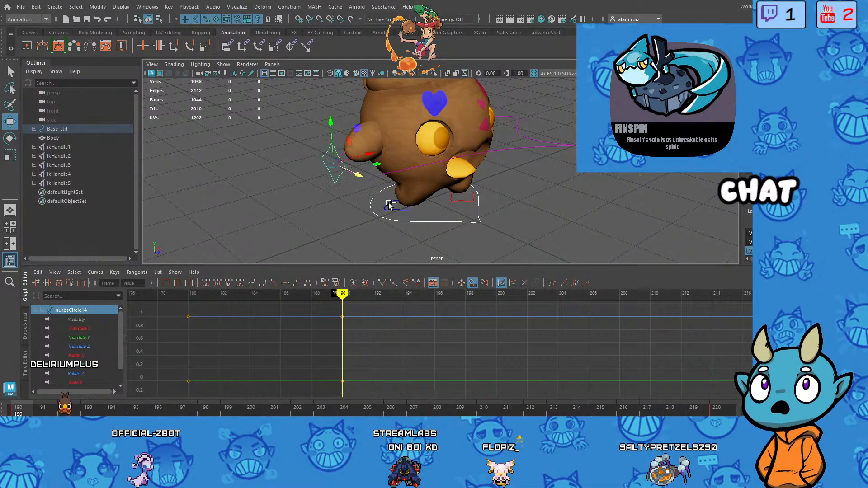
{"action": "left_click_drag", "start_coordinate": [322, 213], "coordinate": [353, 217], "text": "alt"}
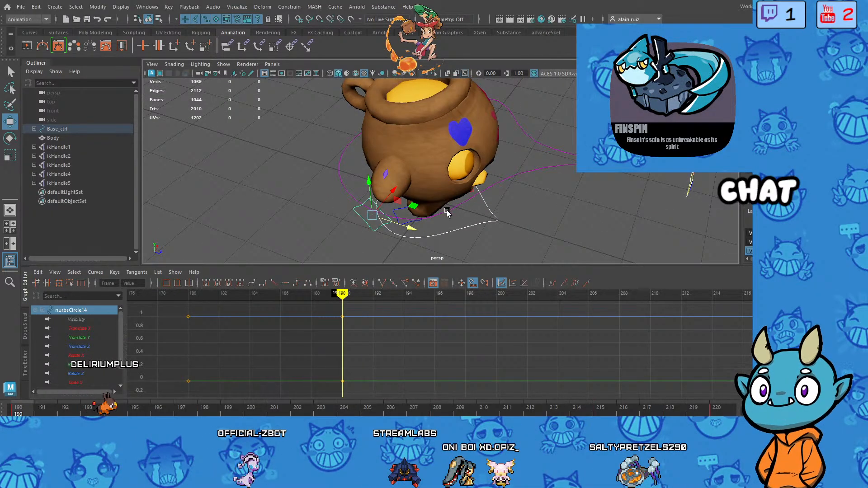
{"action": "left_click", "coordinate": [463, 227]}
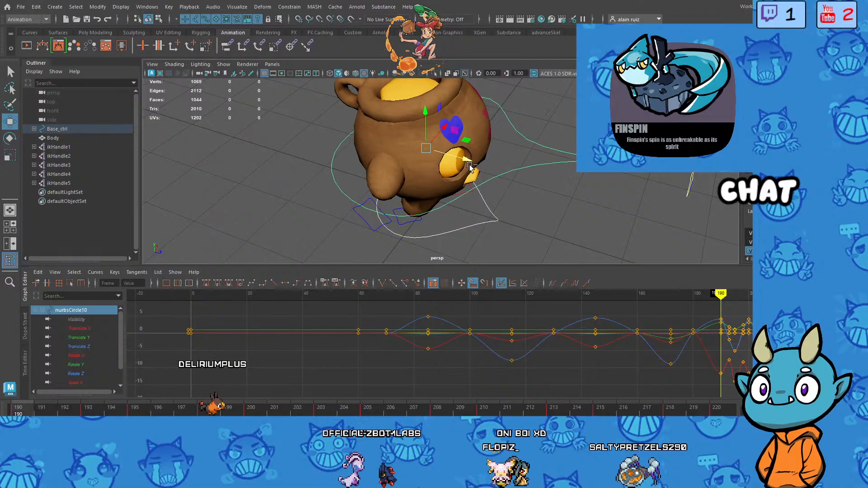
Step: Move the arm control nurbsCircle14 forward at frame 190
{"action": "left_click", "coordinate": [366, 224]}
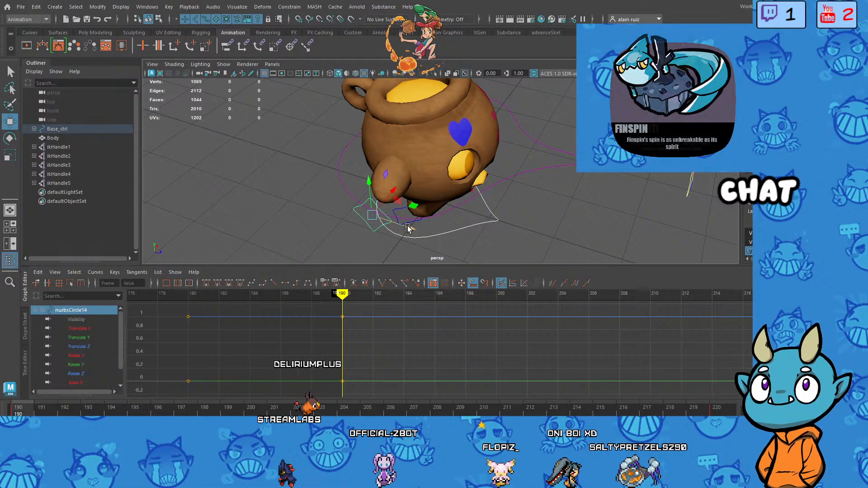
{"action": "middle_click_drag", "start_coordinate": [407, 227], "coordinate": [410, 229]}
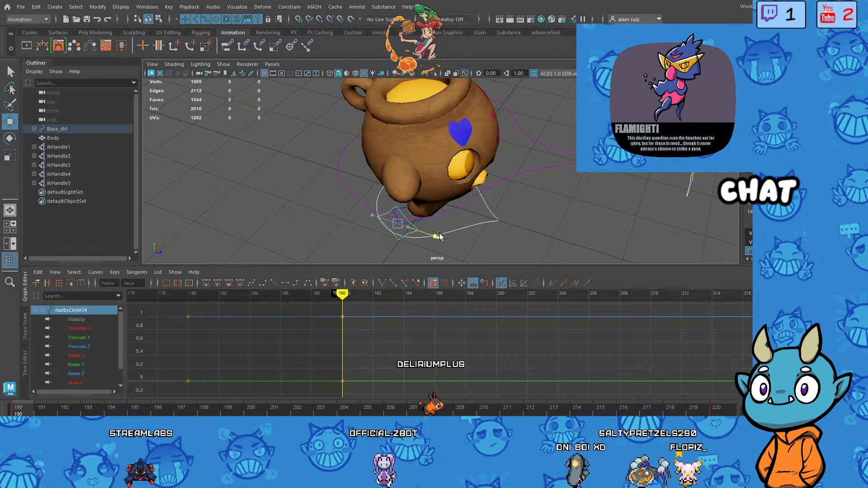
{"action": "middle_click_drag", "start_coordinate": [440, 235], "coordinate": [441, 236]}
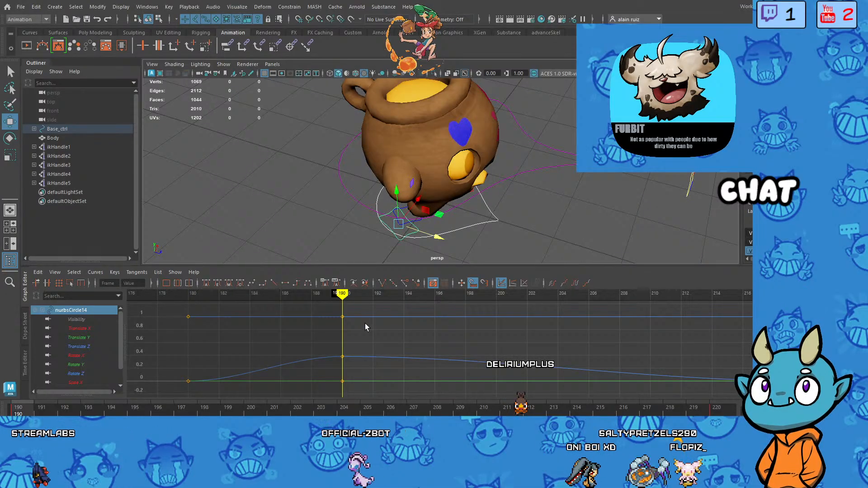
Step: Replace nurbsCircle14's keys at frame 220 with its swung-forward pose from frame 190
{"action": "left_click_drag", "start_coordinate": [346, 296], "coordinate": [795, 296]}
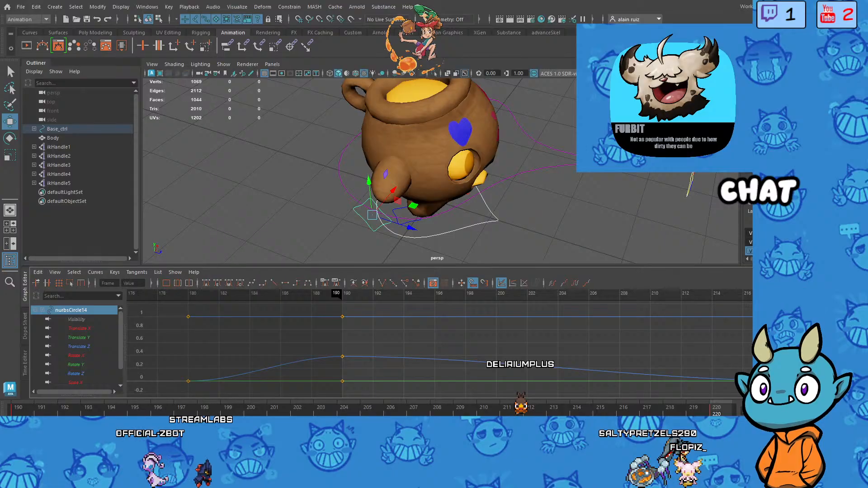
{"action": "scroll", "coordinate": [712, 338], "scroll_direction": "down", "scroll_amount": 5}
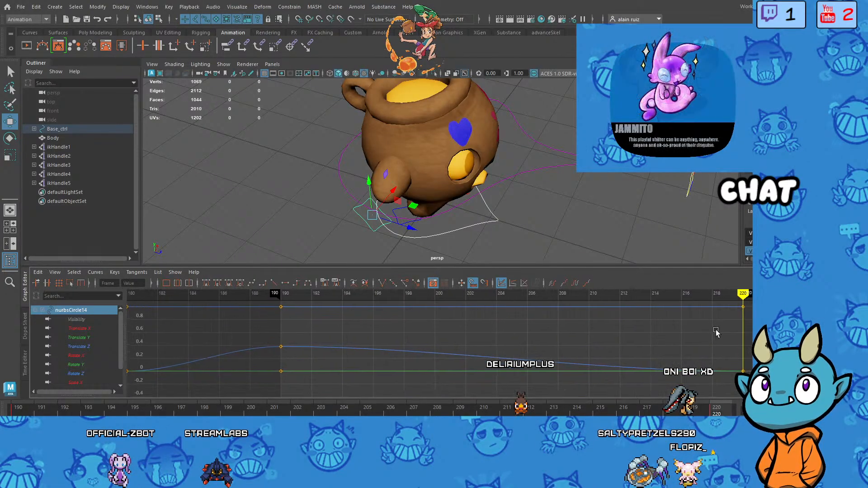
{"action": "left_click_drag", "start_coordinate": [712, 317], "coordinate": [737, 362]}
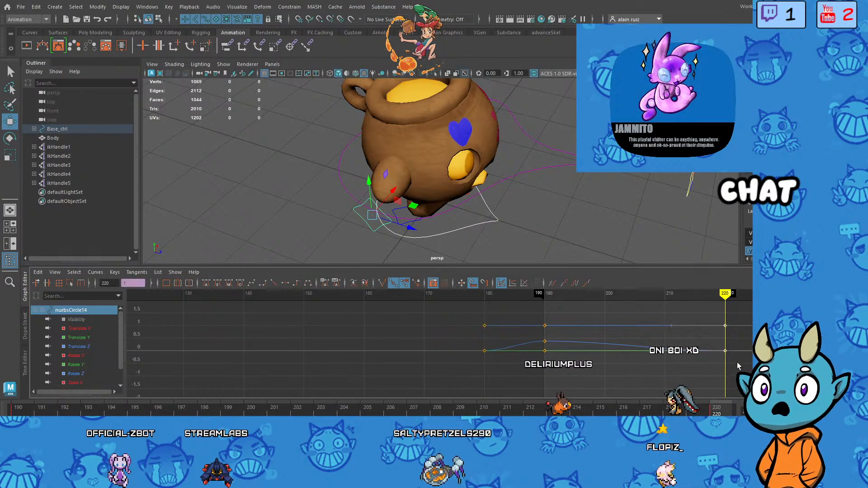
{"action": "key", "text": "Delete"}
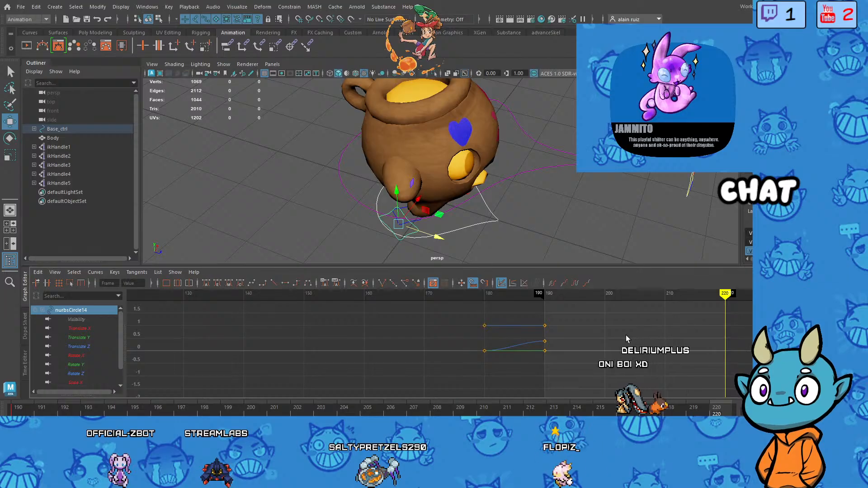
{"action": "key", "text": "s"}
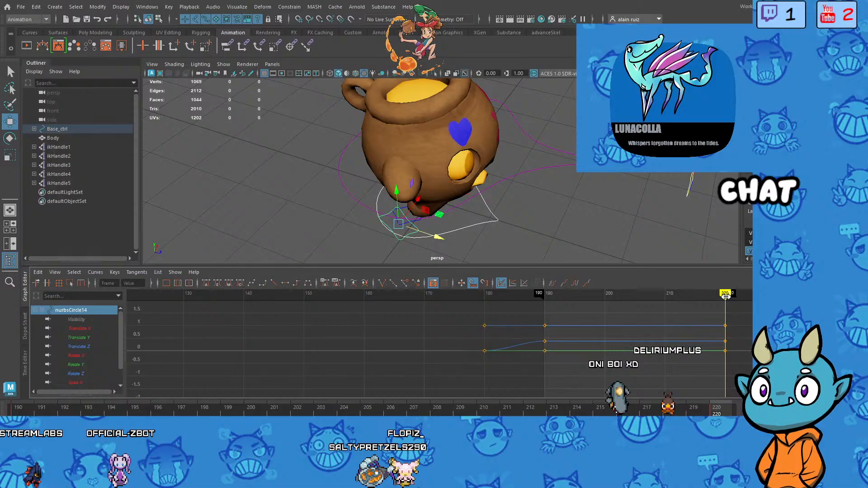
Step: Key nurbsCircle14's swung-forward pose at frames 200 and 210
{"action": "left_click_drag", "start_coordinate": [725, 296], "coordinate": [600, 301]}
{"action": "mouse_move", "coordinate": [544, 300]}
{"action": "left_mouse_down"}
{"action": "mouse_move", "coordinate": [617, 305]}
{"action": "mouse_move", "coordinate": [550, 304]}
{"action": "mouse_move", "coordinate": [604, 307]}
{"action": "left_mouse_up"}
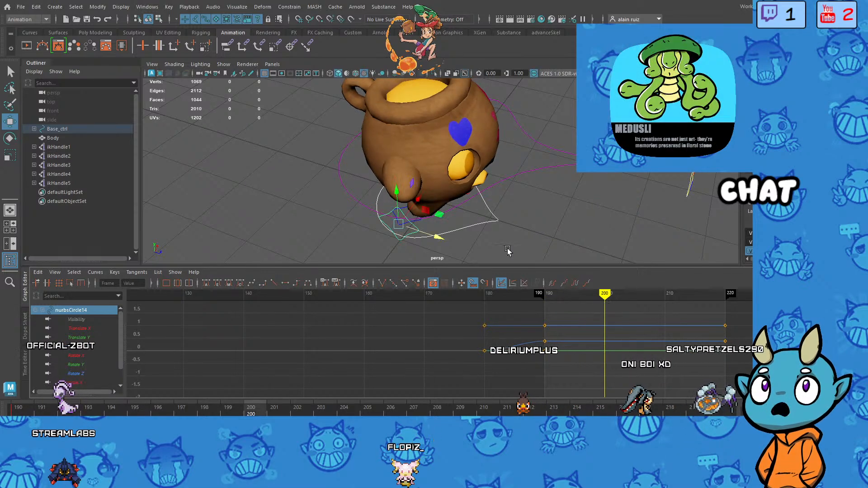
{"action": "key", "text": "s"}
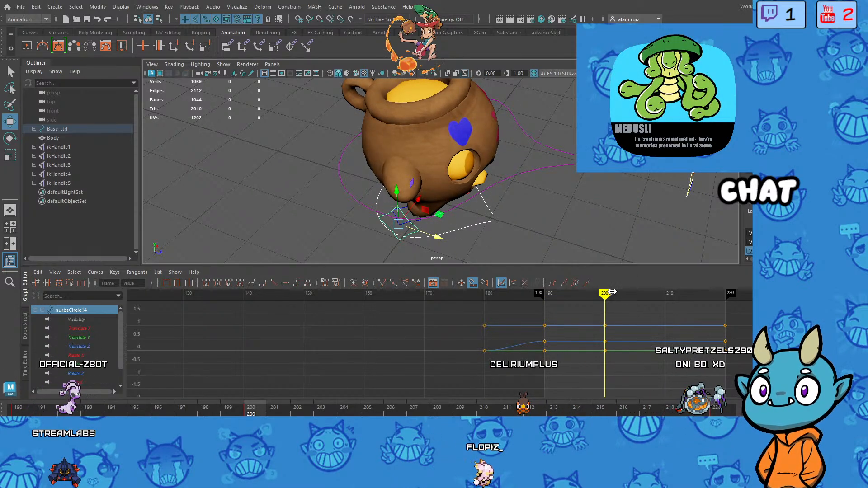
{"action": "left_click_drag", "start_coordinate": [608, 294], "coordinate": [665, 294]}
{"action": "key", "text": "s"}
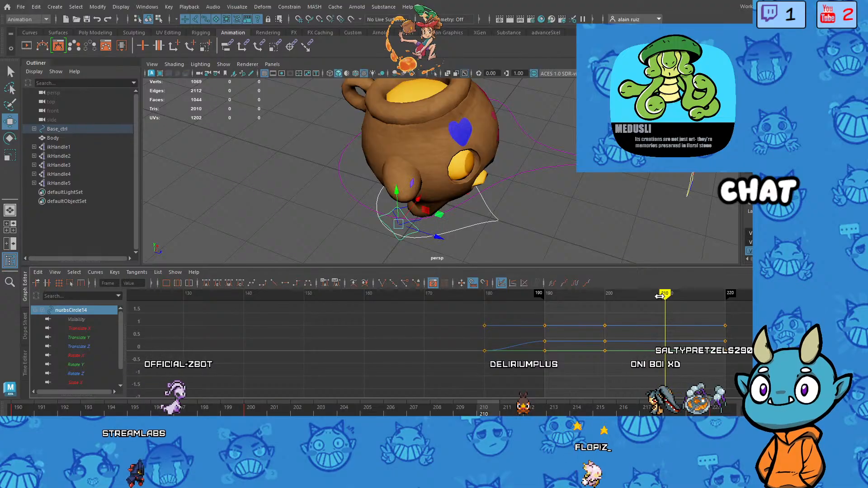
Step: Move the arm control nurbsCircle14 backward at frames 195, 205 and 215 to create the alternating swing
{"action": "mouse_move", "coordinate": [496, 225]}
{"action": "left_mouse_down", "text": "alt"}
{"action": "mouse_move", "coordinate": [502, 190]}
{"action": "mouse_move", "coordinate": [511, 212]}
{"action": "left_mouse_up", "text": "alt"}
{"action": "left_click_drag", "start_coordinate": [666, 294], "coordinate": [577, 300]}
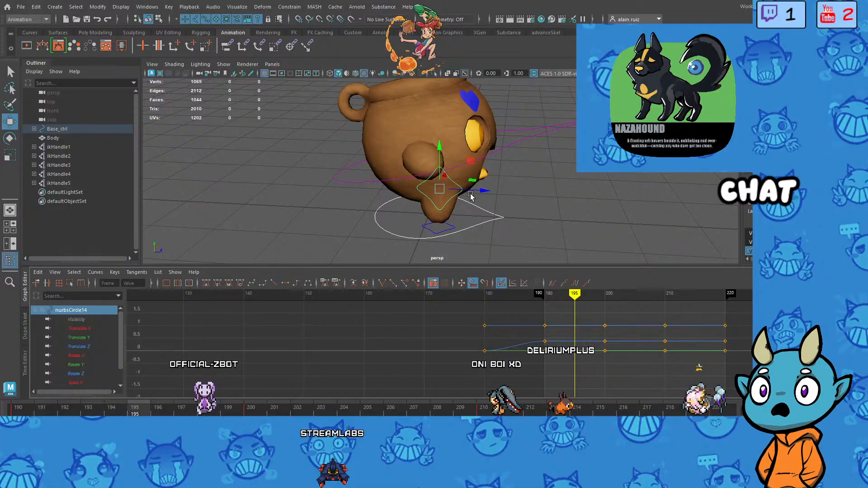
{"action": "left_click_drag", "start_coordinate": [485, 192], "coordinate": [473, 192]}
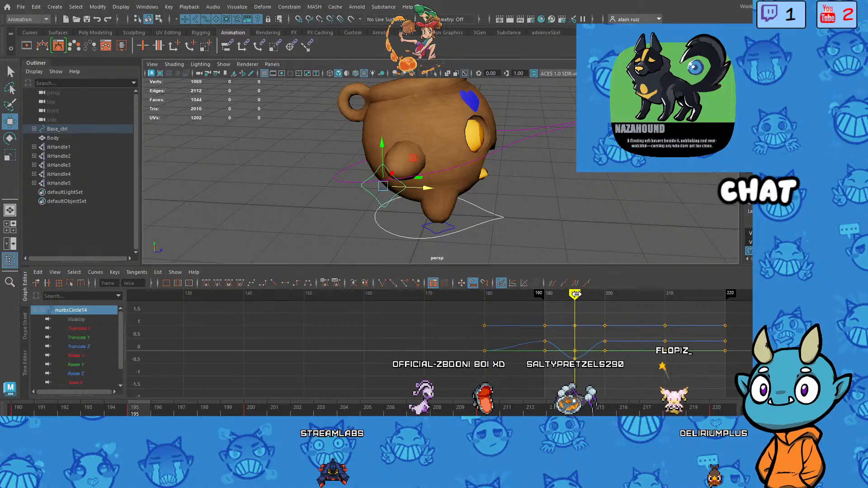
{"action": "left_click_drag", "start_coordinate": [575, 294], "coordinate": [637, 299]}
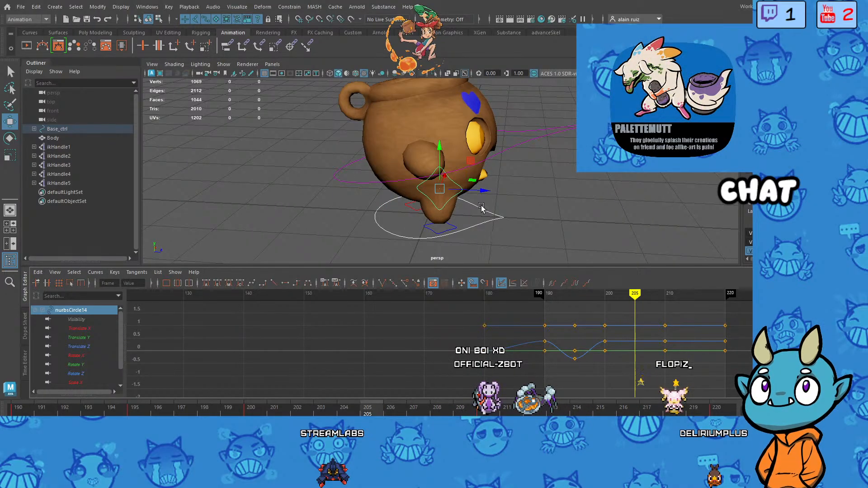
{"action": "left_click_drag", "start_coordinate": [484, 192], "coordinate": [466, 194]}
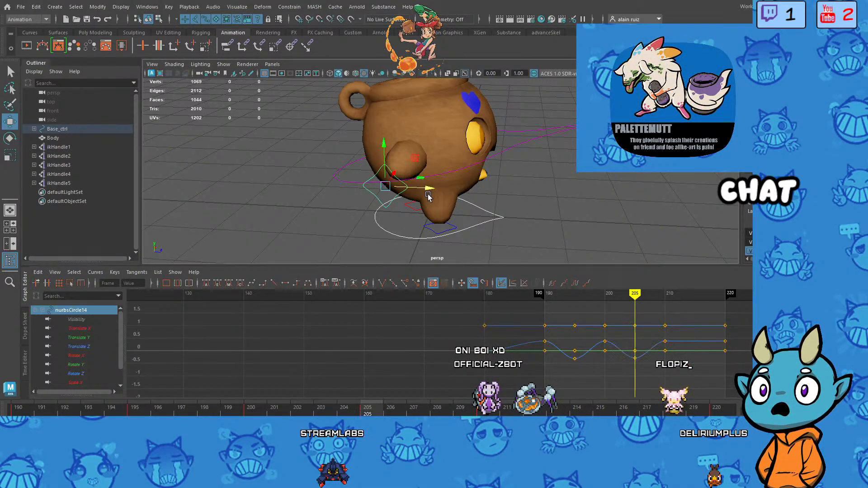
{"action": "mouse_move", "coordinate": [634, 294]}
{"action": "left_mouse_down"}
{"action": "mouse_move", "coordinate": [705, 296]}
{"action": "mouse_move", "coordinate": [696, 302]}
{"action": "left_mouse_up"}
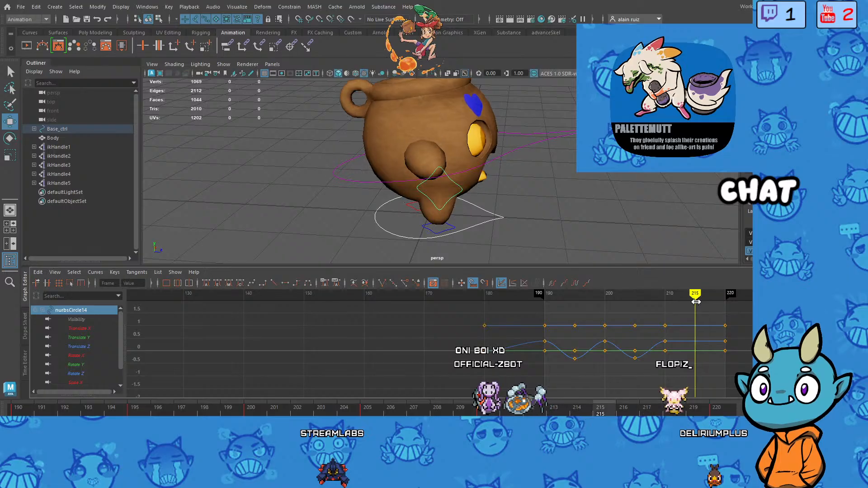
{"action": "left_click_drag", "start_coordinate": [484, 190], "coordinate": [441, 188]}
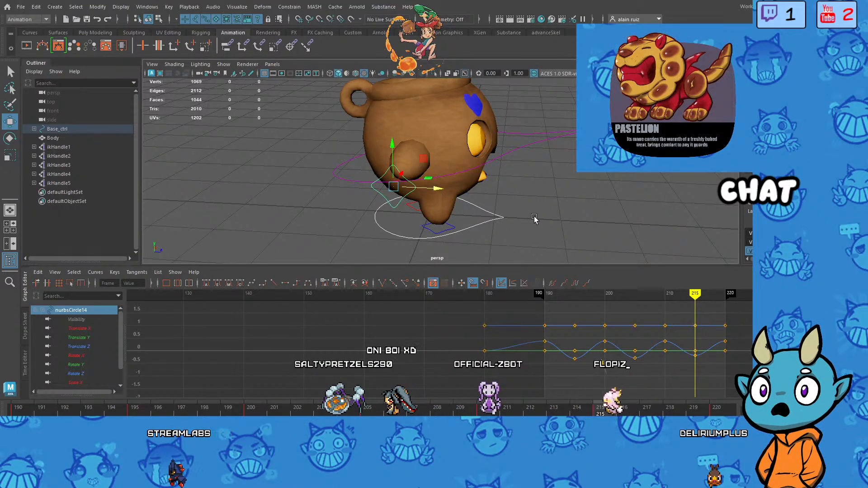
Step: Play back the walk and examine both arm swings from the front, the side and different distances
{"action": "left_click_drag", "start_coordinate": [534, 219], "coordinate": [455, 220], "text": "alt"}
{"action": "scroll", "coordinate": [462, 222], "scroll_direction": "down", "scroll_amount": 5}
{"action": "mouse_move", "coordinate": [511, 219]}
{"action": "left_mouse_down", "text": "alt"}
{"action": "mouse_move", "coordinate": [463, 213]}
{"action": "mouse_move", "coordinate": [503, 221]}
{"action": "left_mouse_up", "text": "alt"}
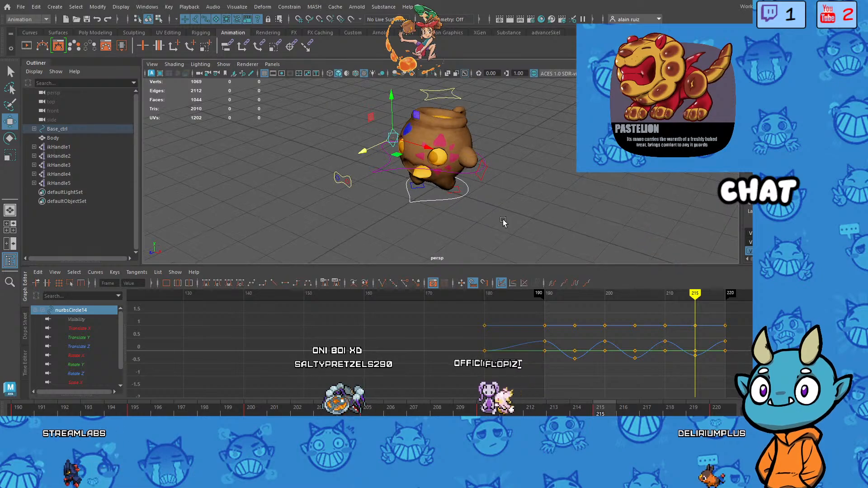
{"action": "key", "text": "alt+v"}
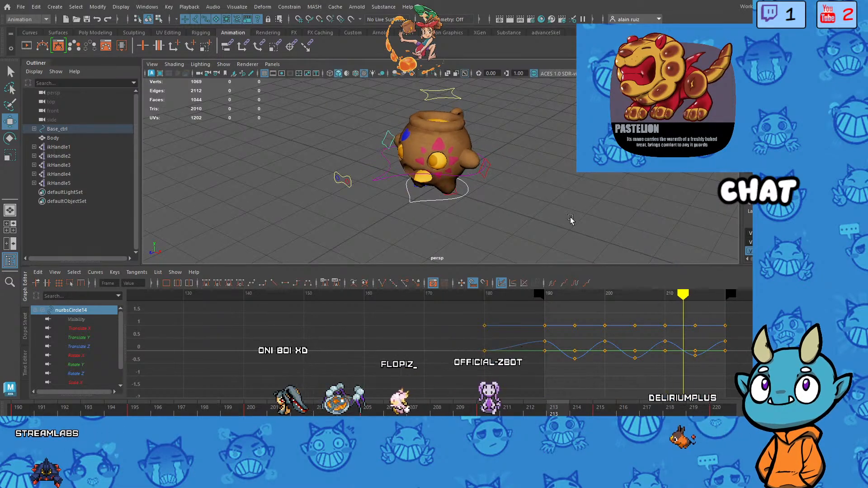
{"action": "left_click_drag", "start_coordinate": [598, 212], "coordinate": [529, 220], "text": "alt"}
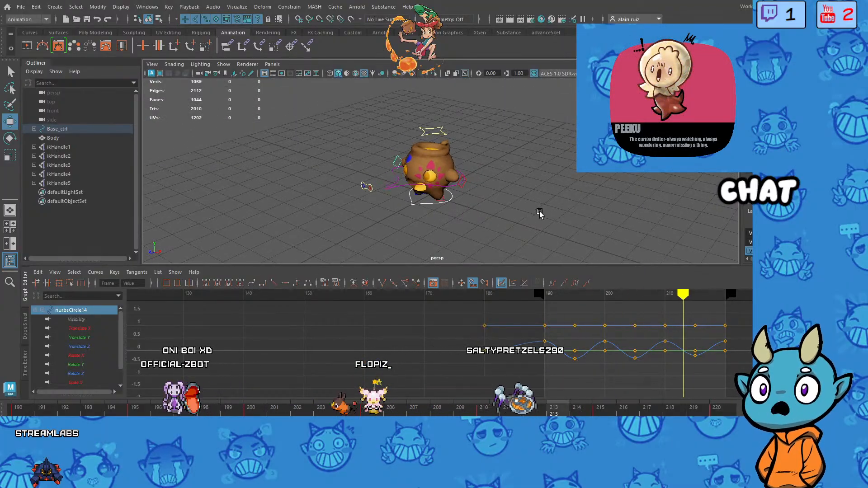
{"action": "scroll", "coordinate": [532, 213], "scroll_direction": "up", "scroll_amount": 5}
{"action": "left_click_drag", "start_coordinate": [525, 219], "coordinate": [573, 209], "text": "alt"}
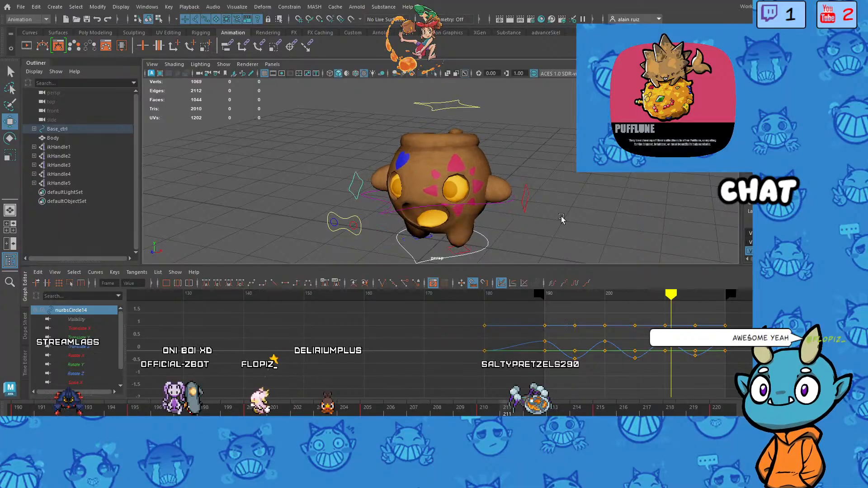
{"action": "left_click_drag", "start_coordinate": [571, 219], "coordinate": [556, 203], "text": "alt"}
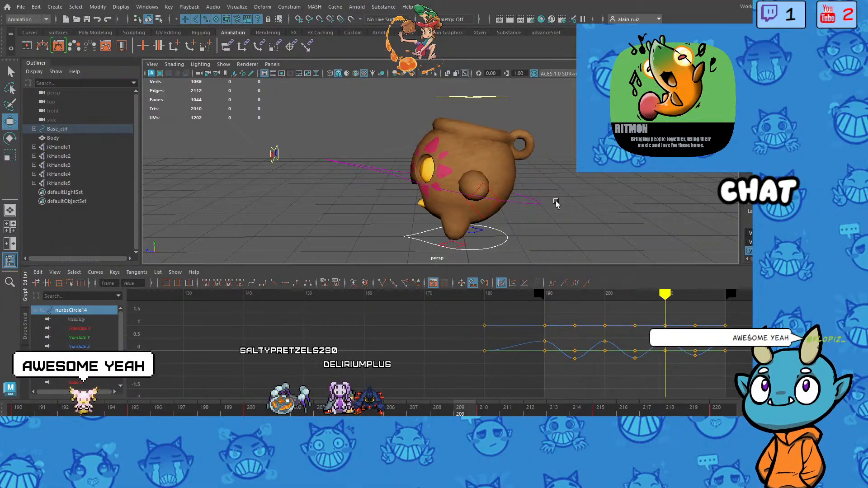
{"action": "left_click_drag", "start_coordinate": [570, 216], "coordinate": [610, 216], "text": "alt"}
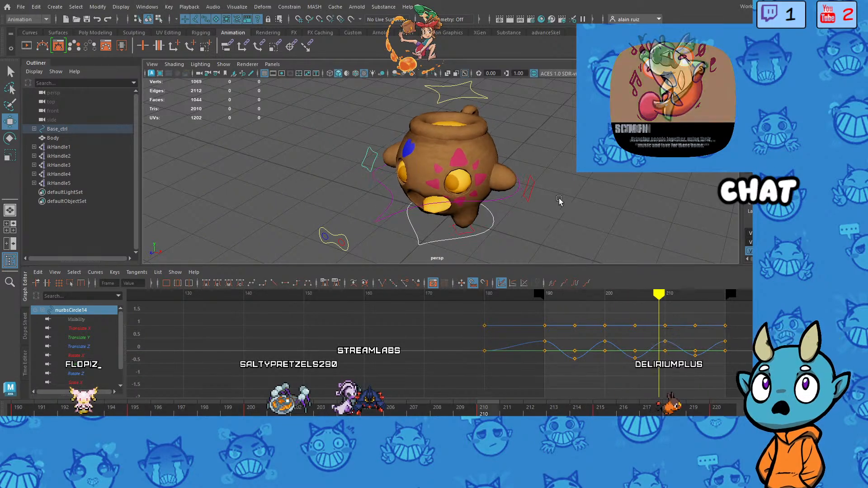
{"action": "scroll", "coordinate": [561, 201], "scroll_direction": "down", "scroll_amount": 4}
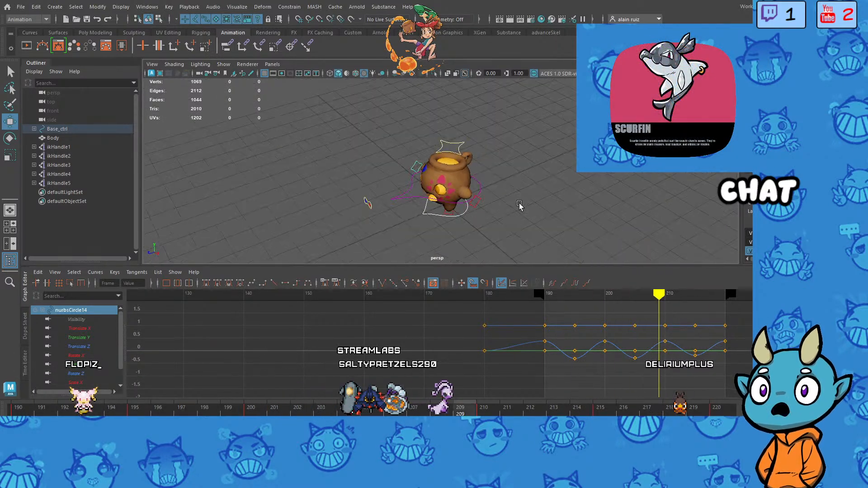
{"action": "scroll", "coordinate": [565, 213], "scroll_direction": "up", "scroll_amount": 5}
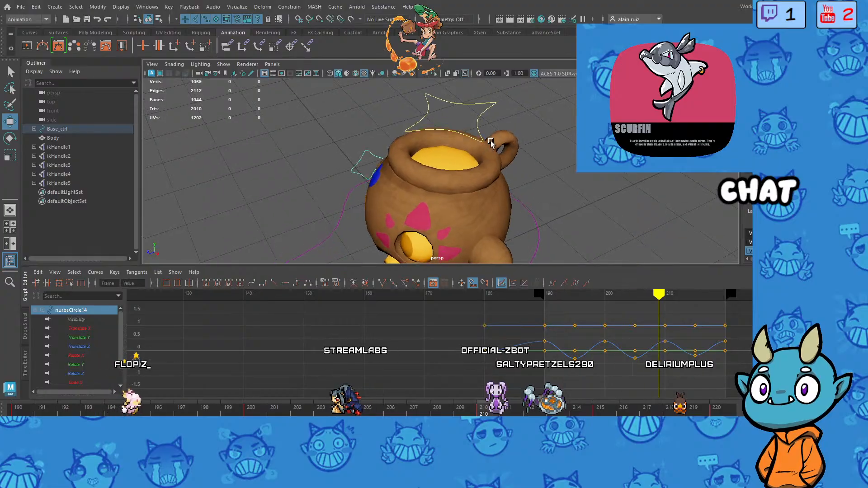
{"action": "key", "text": "alt+v"}
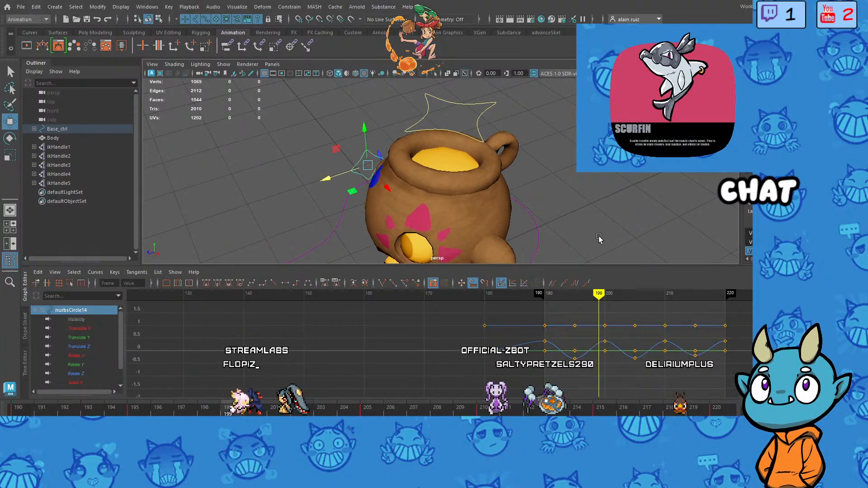
Step: Try moving the control nurbsCircle6 above the pot's rim, and deselect it
{"action": "middle_click_drag", "start_coordinate": [600, 239], "coordinate": [568, 187], "text": "alt"}
{"action": "left_click", "coordinate": [433, 109]}
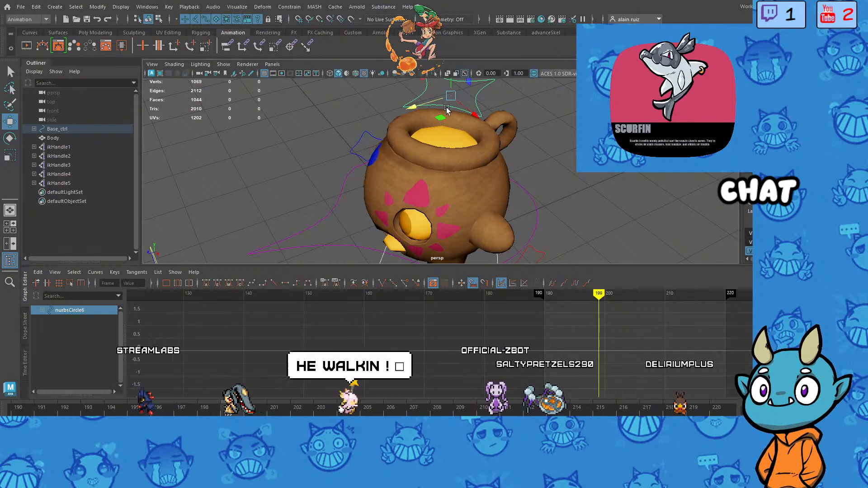
{"action": "left_click_drag", "start_coordinate": [433, 109], "coordinate": [416, 115]}
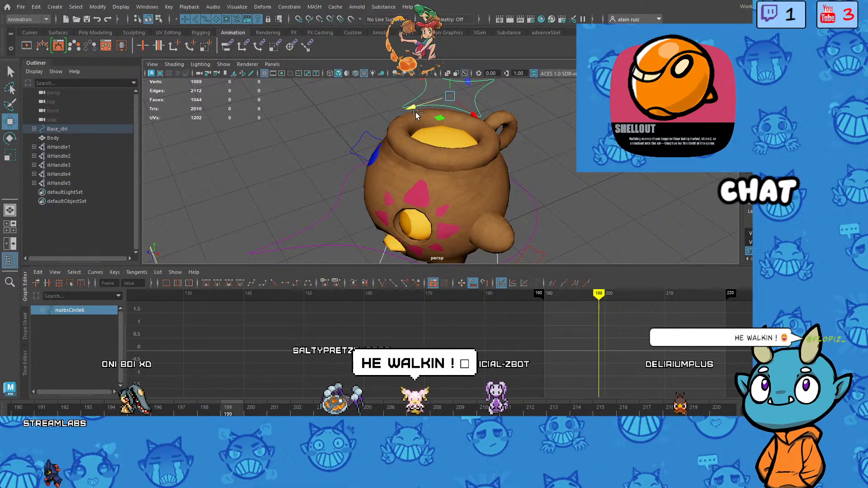
{"action": "scroll", "coordinate": [567, 174], "scroll_direction": "down", "scroll_amount": 5}
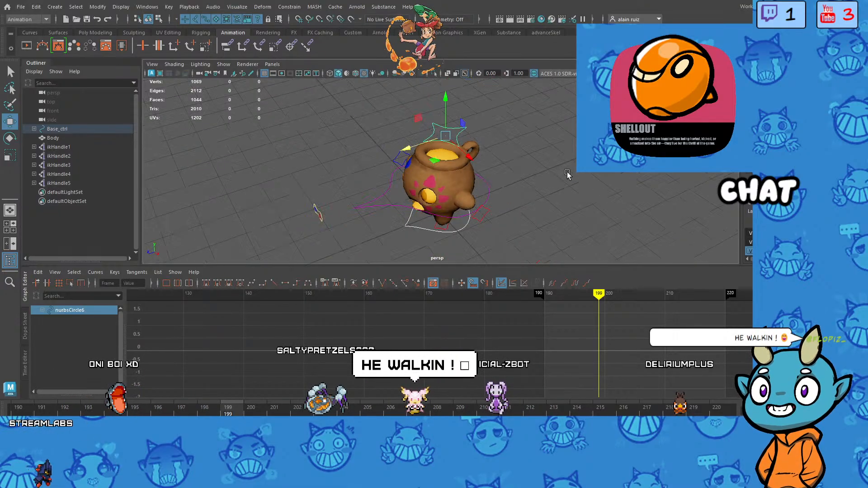
{"action": "left_click_drag", "start_coordinate": [567, 174], "coordinate": [555, 203], "text": "alt"}
{"action": "scroll", "coordinate": [587, 180], "scroll_direction": "up", "scroll_amount": 3}
{"action": "left_click", "coordinate": [587, 180]}
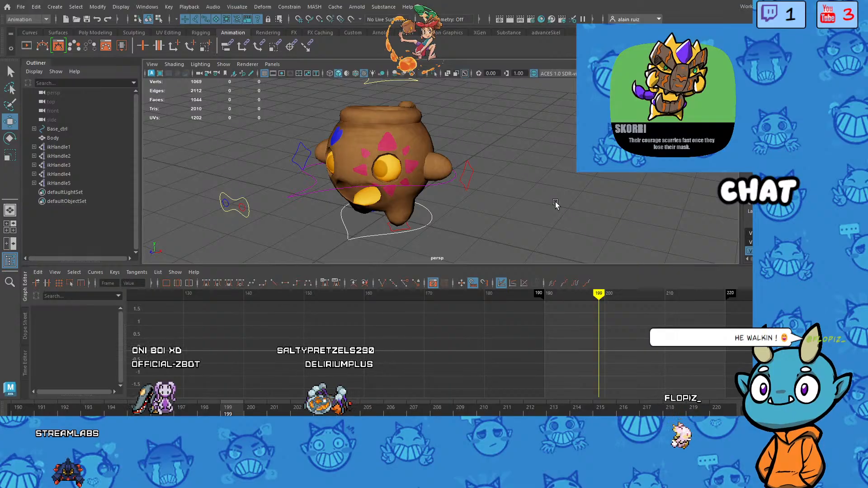
Step: Select the control nurbsCircle3 in front of the character and try sliding it sideways
{"action": "middle_click_drag", "start_coordinate": [518, 203], "coordinate": [547, 202], "text": "alt"}
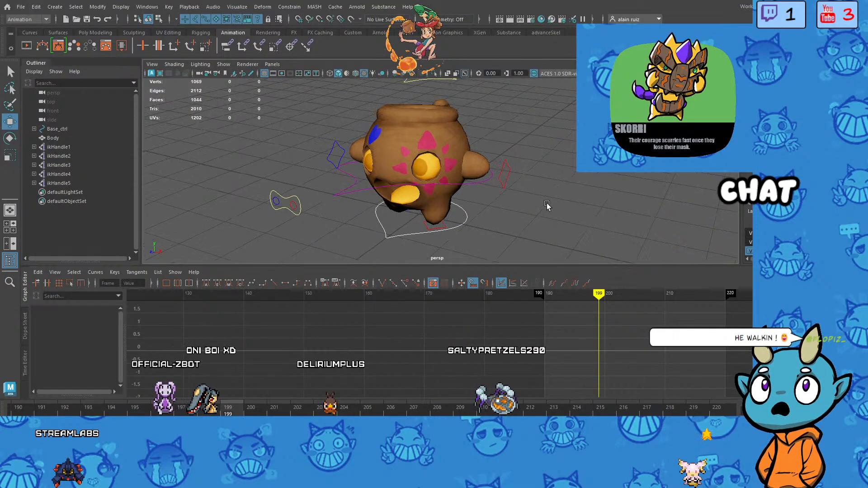
{"action": "left_click_drag", "start_coordinate": [547, 202], "coordinate": [556, 210], "text": "alt"}
{"action": "left_click", "coordinate": [361, 253]}
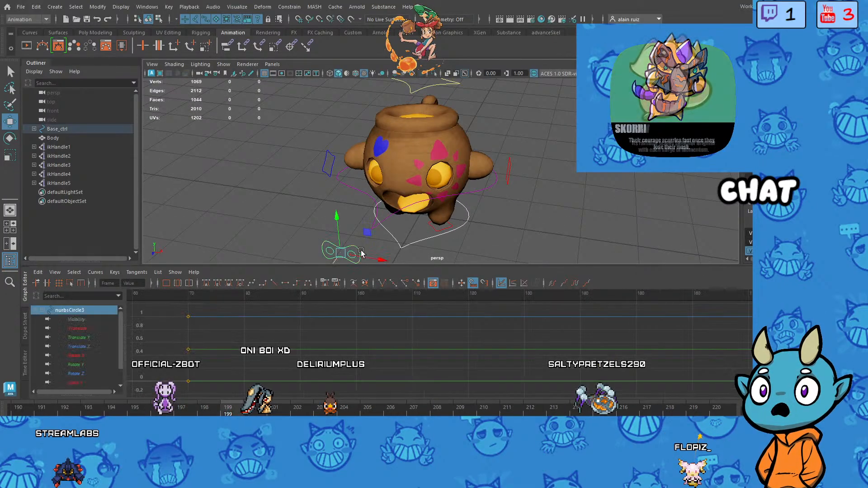
{"action": "scroll", "coordinate": [402, 336], "scroll_direction": "down", "scroll_amount": 4}
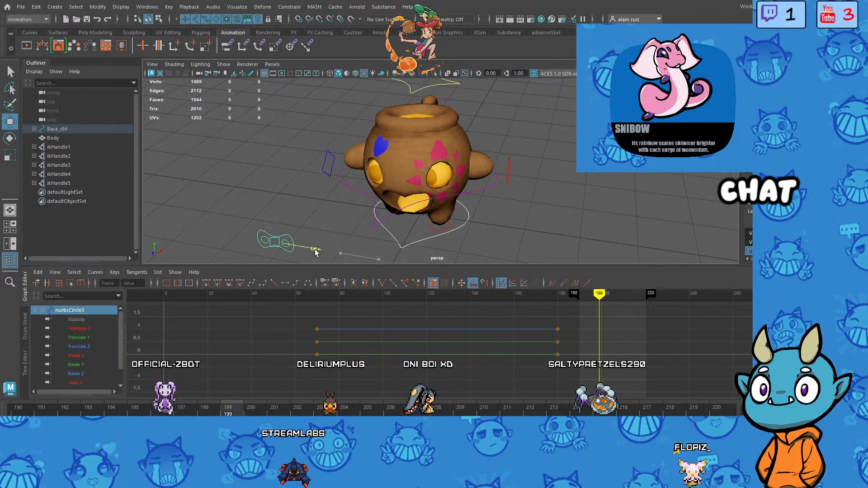
{"action": "left_click_drag", "start_coordinate": [385, 254], "coordinate": [384, 254]}
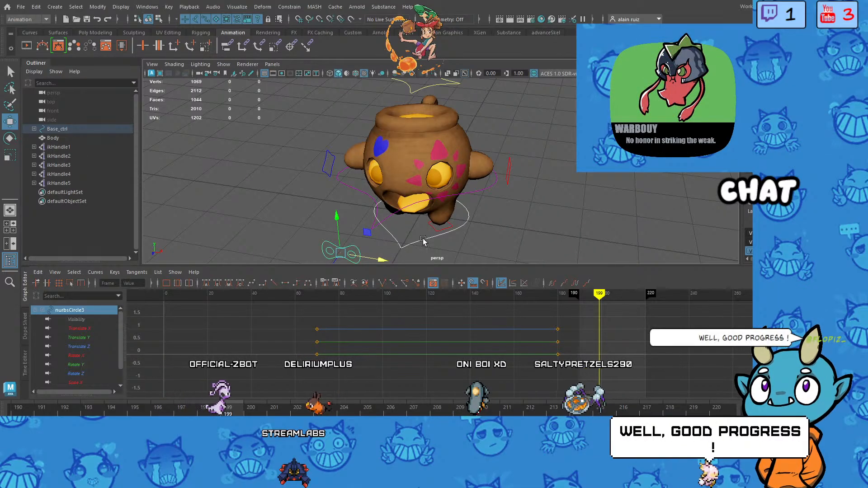
Step: Key nurbsCircle3's centred position at frames 190 and 220
{"action": "mouse_move", "coordinate": [516, 229]}
{"action": "left_mouse_down", "text": "alt"}
{"action": "mouse_move", "coordinate": [490, 221]}
{"action": "mouse_move", "coordinate": [505, 222]}
{"action": "left_mouse_up", "text": "alt"}
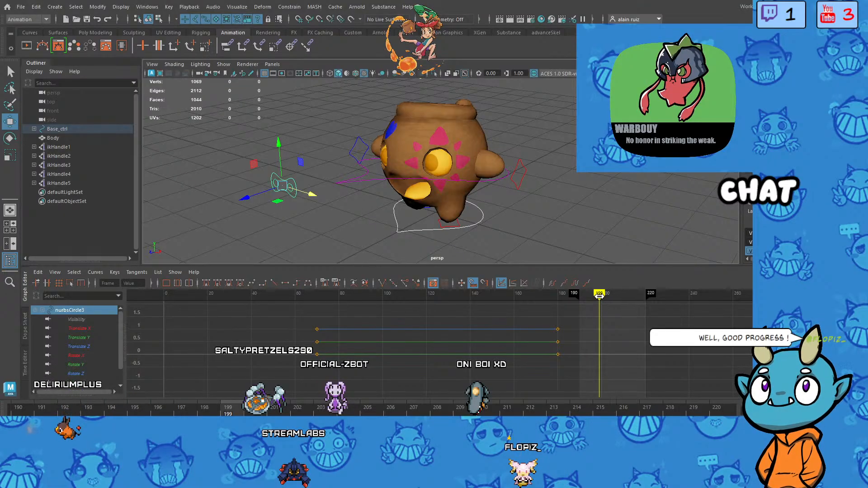
{"action": "left_click_drag", "start_coordinate": [599, 295], "coordinate": [580, 300]}
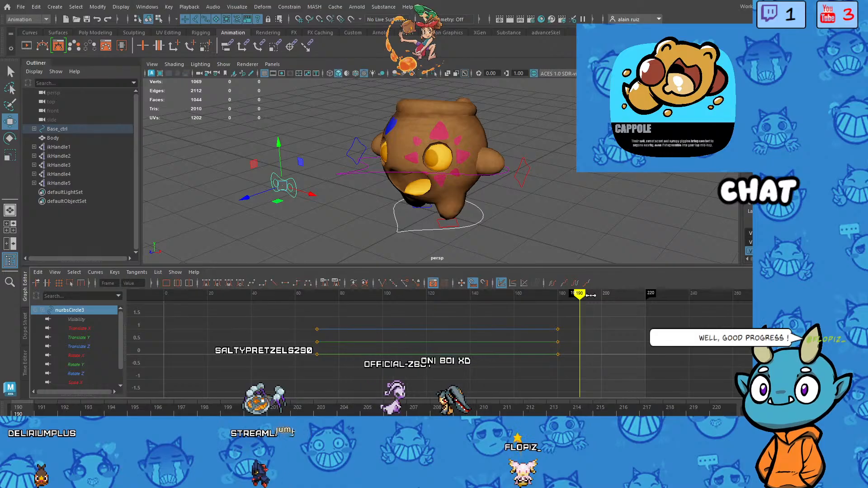
{"action": "key", "text": "s"}
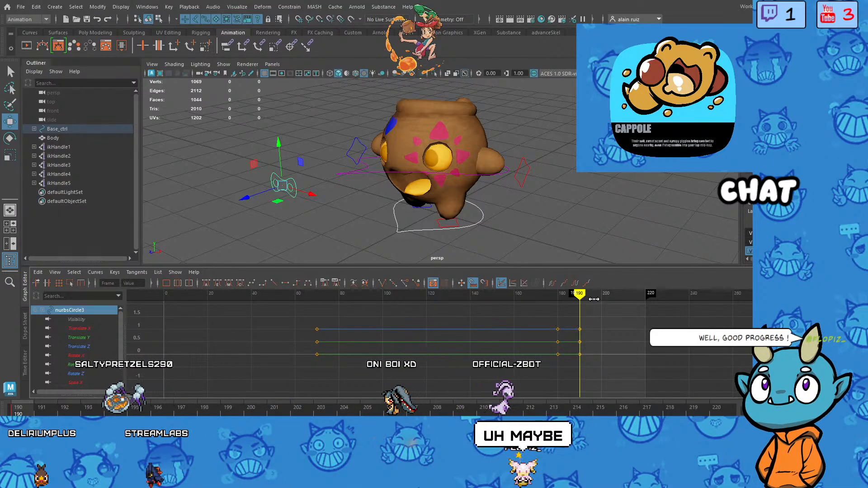
{"action": "left_click_drag", "start_coordinate": [593, 299], "coordinate": [644, 301]}
{"action": "key", "text": "s"}
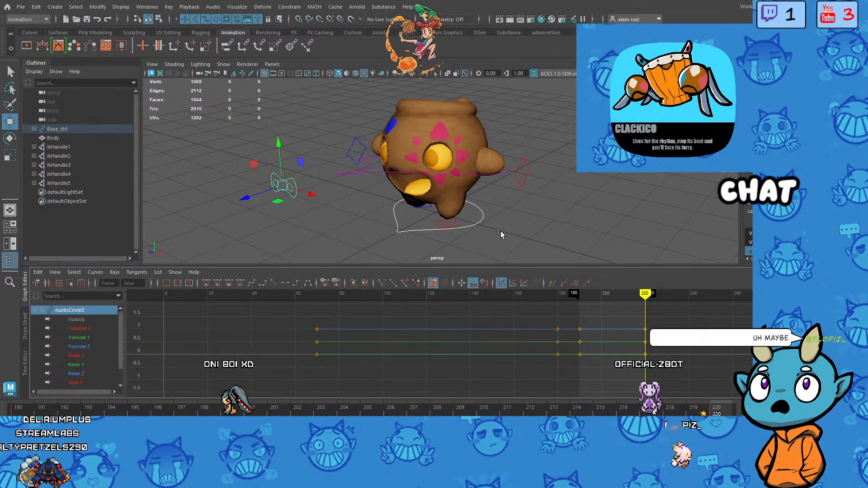
Step: At frame 205, move nurbsCircle3 sideways along its X axis toward the side of the pink-marked eye
{"action": "left_click_drag", "start_coordinate": [501, 231], "coordinate": [532, 233], "text": "alt"}
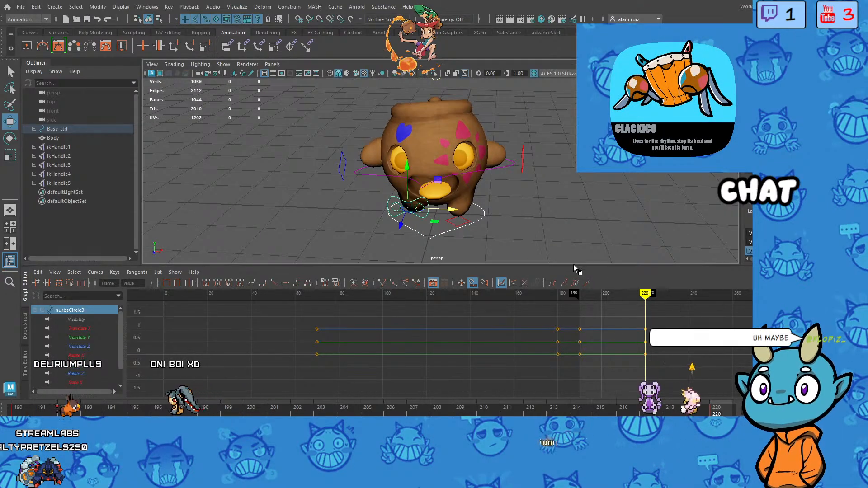
{"action": "mouse_move", "coordinate": [645, 297]}
{"action": "left_mouse_down"}
{"action": "mouse_move", "coordinate": [579, 299]}
{"action": "mouse_move", "coordinate": [646, 307]}
{"action": "mouse_move", "coordinate": [613, 311]}
{"action": "left_mouse_up"}
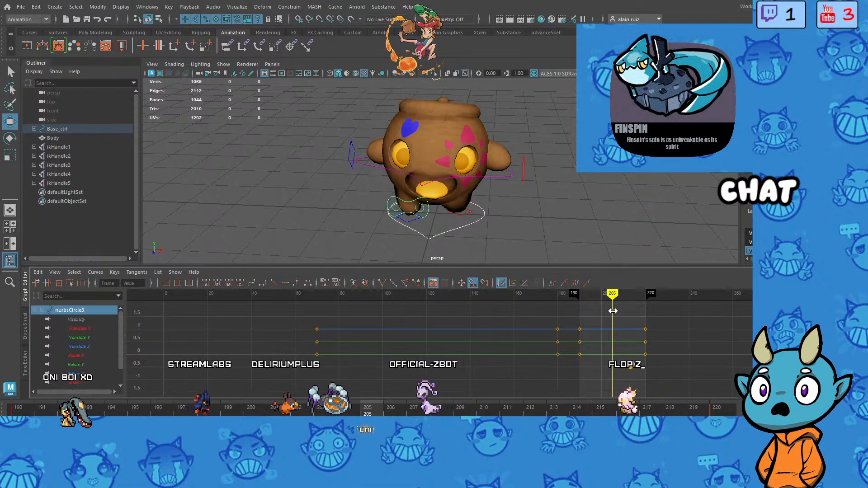
{"action": "mouse_move", "coordinate": [613, 311]}
{"action": "left_mouse_down"}
{"action": "mouse_move", "coordinate": [601, 315]}
{"action": "mouse_move", "coordinate": [613, 319]}
{"action": "left_mouse_up"}
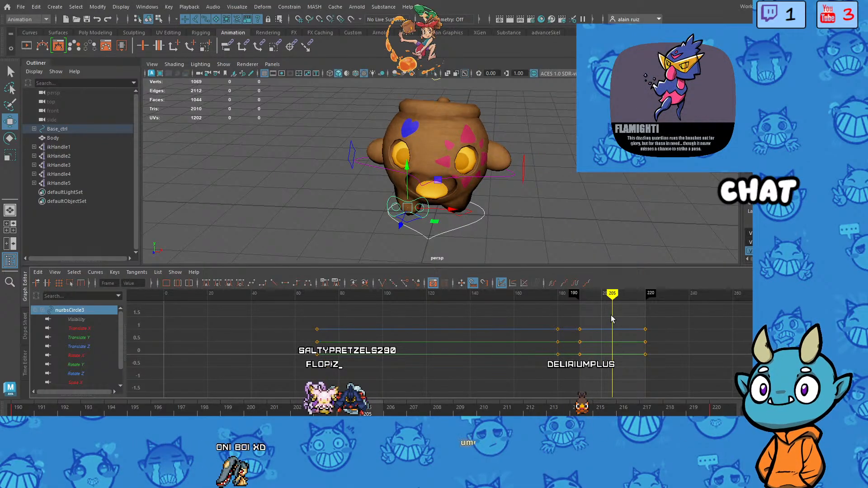
{"action": "left_click", "coordinate": [454, 211]}
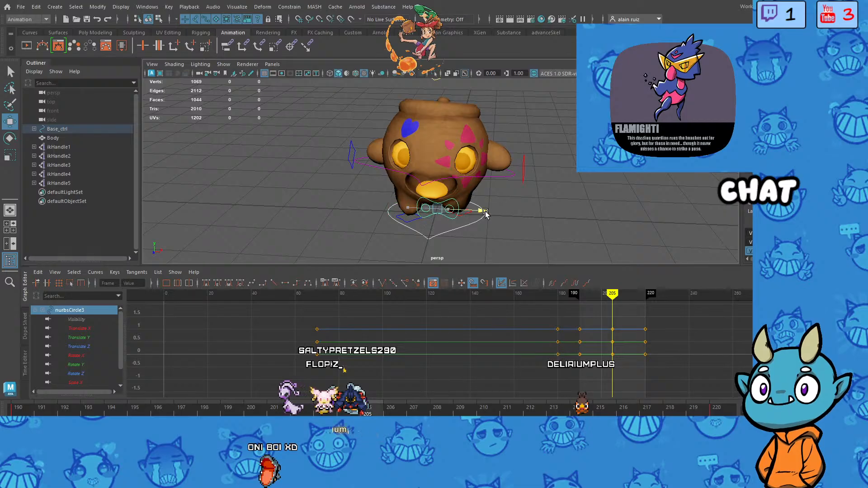
{"action": "left_click_drag", "start_coordinate": [485, 212], "coordinate": [508, 216]}
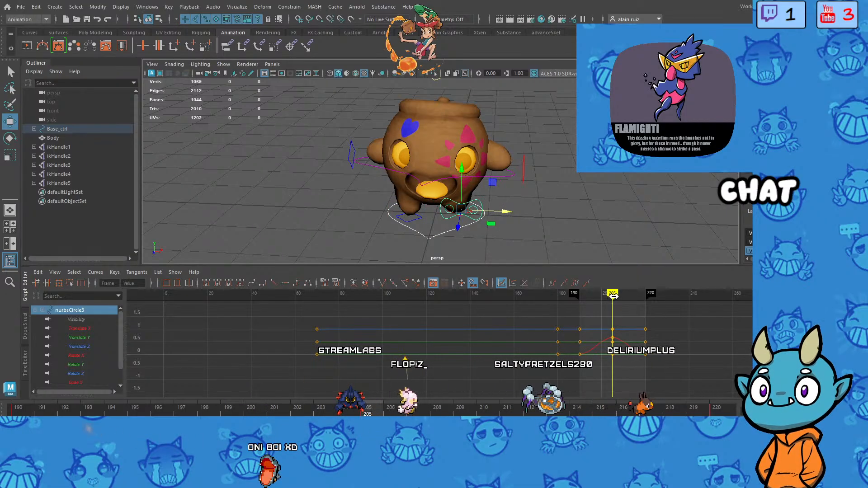
Step: Play back nurbsCircle3's sideways motion from frame 190 to review the character's gaze during the walk
{"action": "left_click_drag", "start_coordinate": [614, 295], "coordinate": [580, 293]}
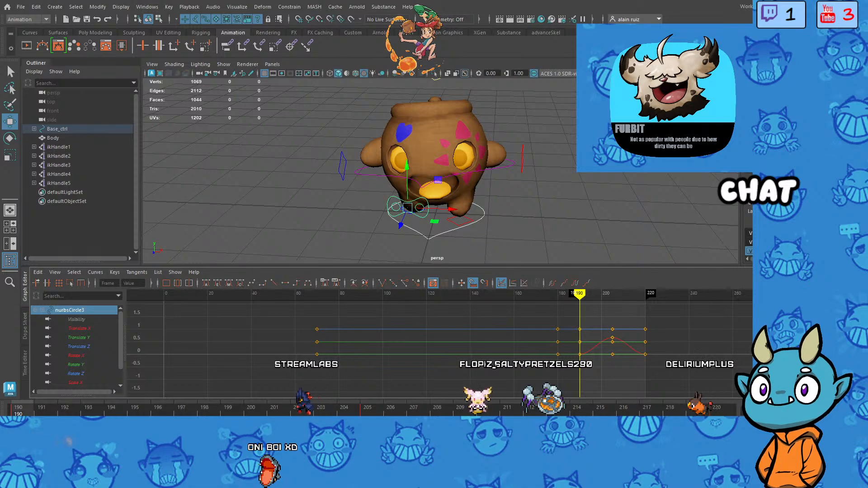
{"action": "key", "text": "alt+v"}
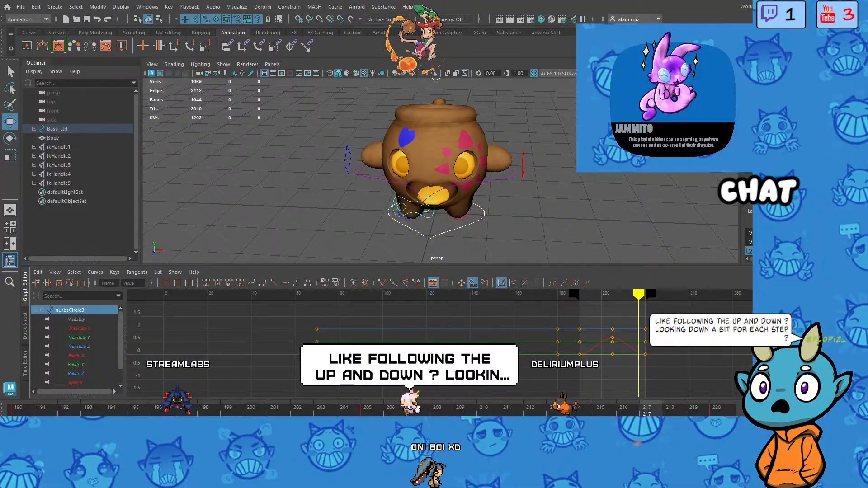
Step: At frame 205, bring nurbsCircle3 back toward the centre, lower it to near the ground, and key it
{"action": "left_click_drag", "start_coordinate": [606, 294], "coordinate": [612, 294]}
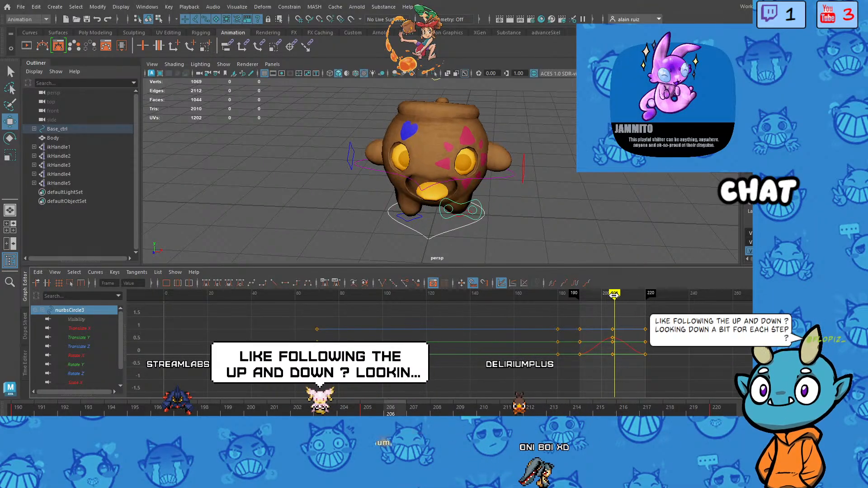
{"action": "left_click_drag", "start_coordinate": [499, 213], "coordinate": [467, 210]}
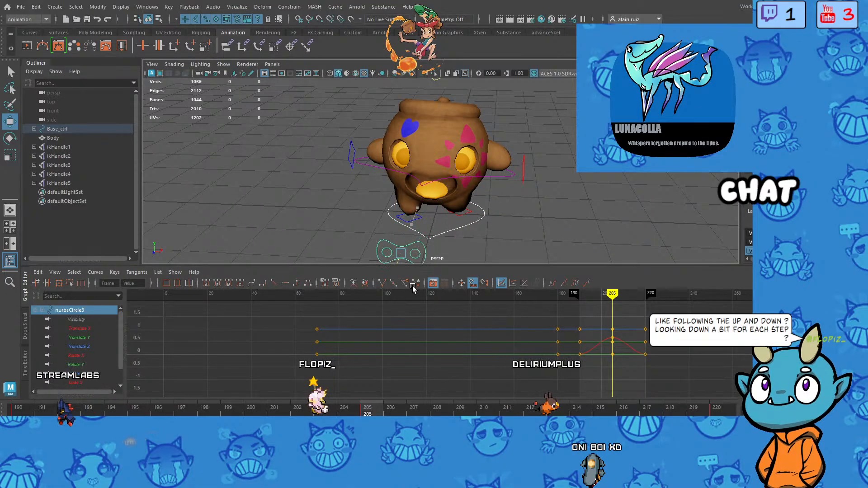
{"action": "left_click_drag", "start_coordinate": [412, 286], "coordinate": [428, 248]}
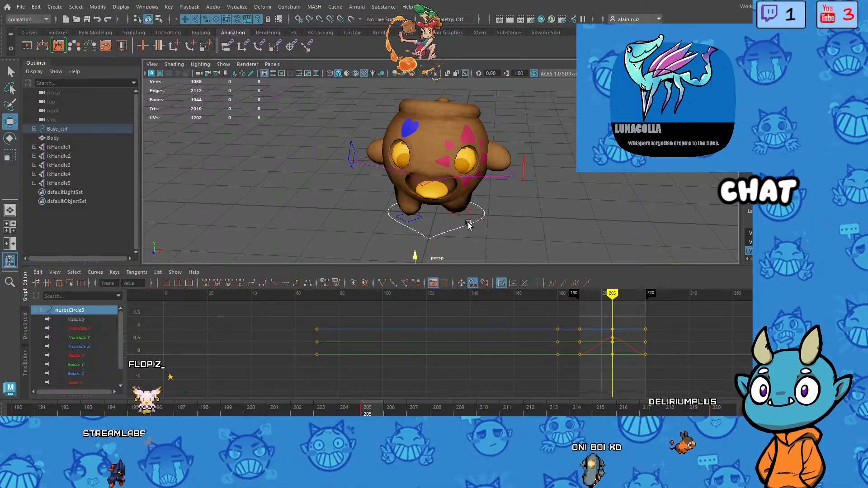
{"action": "left_click_drag", "start_coordinate": [533, 216], "coordinate": [506, 205], "text": "alt"}
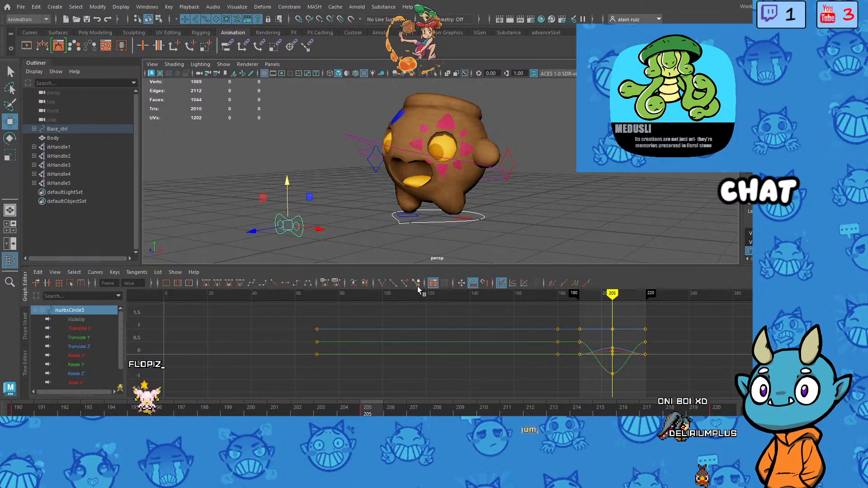
Step: Raise nurbsCircle3 above its default height at frame 190 and key the same raised position at frame 220
{"action": "left_click_drag", "start_coordinate": [612, 304], "coordinate": [580, 304]}
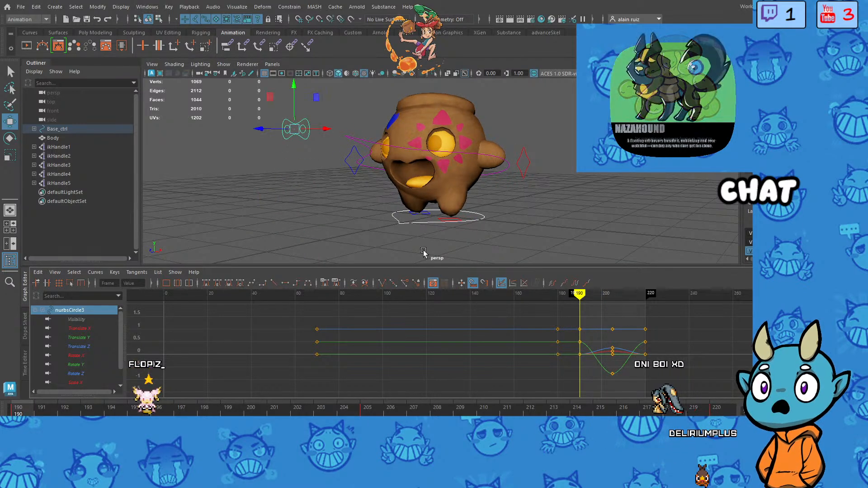
{"action": "middle_click_drag", "start_coordinate": [335, 139], "coordinate": [329, 182], "text": "alt"}
{"action": "scroll", "coordinate": [333, 192], "scroll_direction": "down", "scroll_amount": 3}
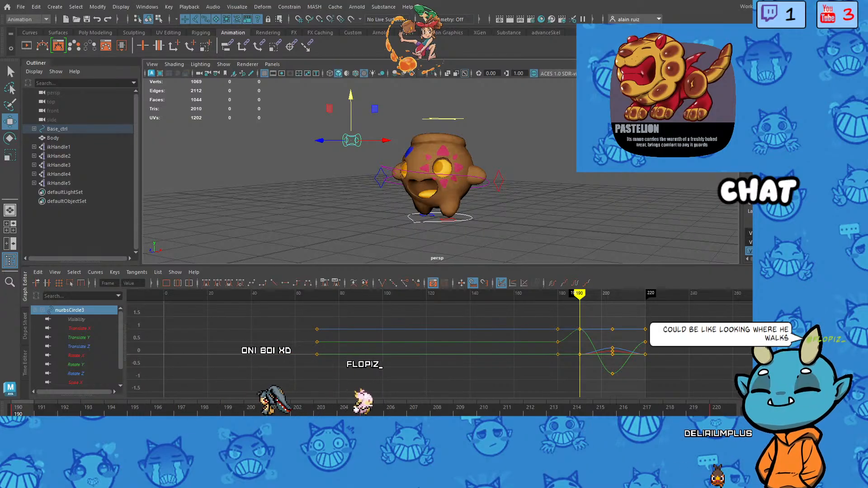
{"action": "left_click_drag", "start_coordinate": [581, 297], "coordinate": [645, 309]}
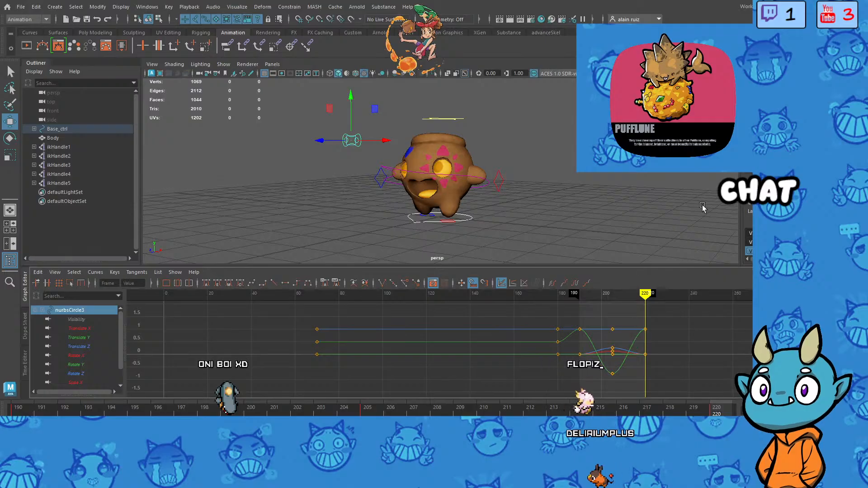
Step: Play the walk loop and hide the rig's control curves, showing the character in an enlarged perspective view
{"action": "key", "text": "alt+v"}
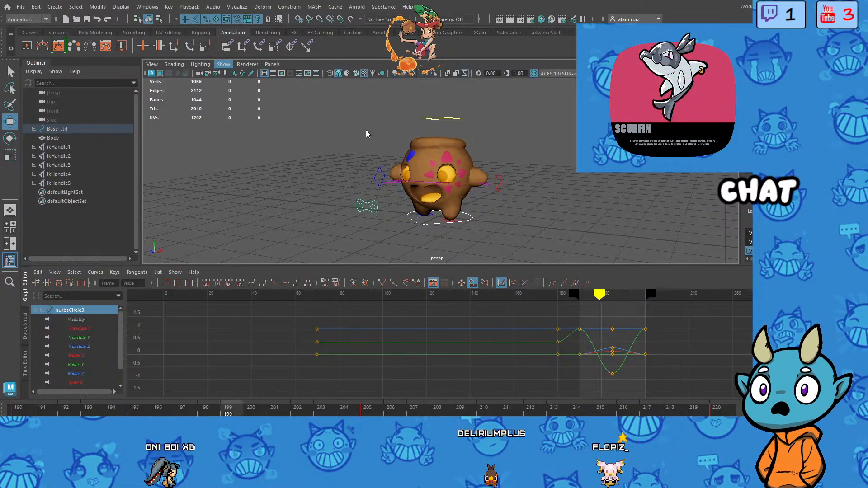
{"action": "left_click", "coordinate": [362, 92]}
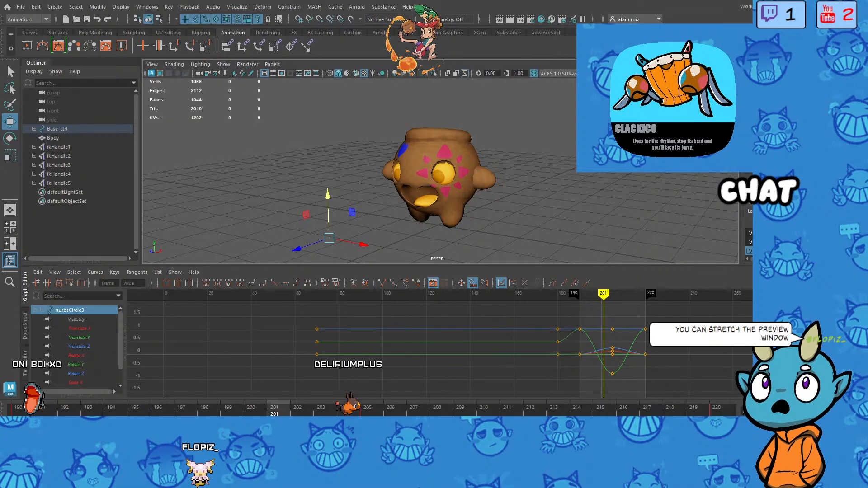
{"action": "key", "text": "space"}
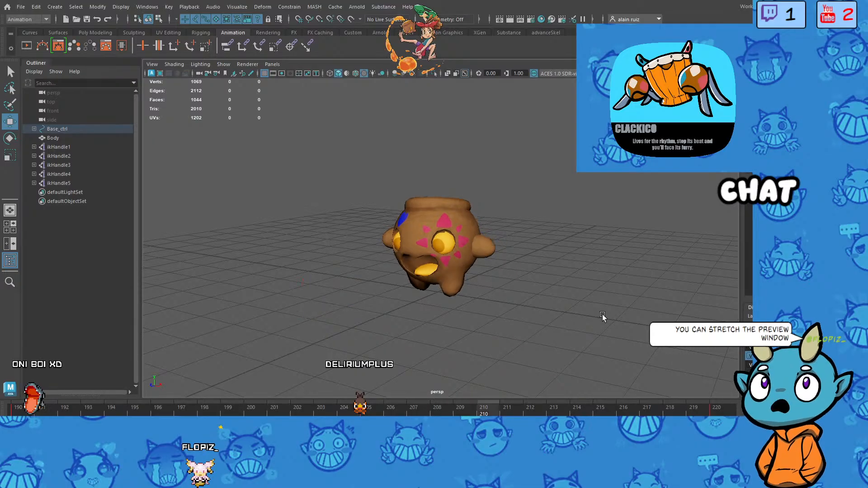
Step: Examine the looping walk from the front, side, back and above, both close up and at a distance
{"action": "scroll", "coordinate": [585, 310], "scroll_direction": "up", "scroll_amount": 3}
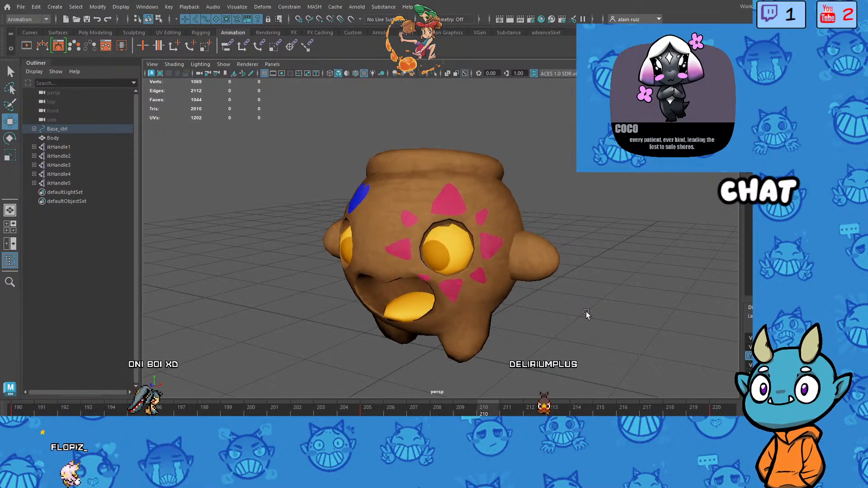
{"action": "scroll", "coordinate": [586, 311], "scroll_direction": "down", "scroll_amount": 5}
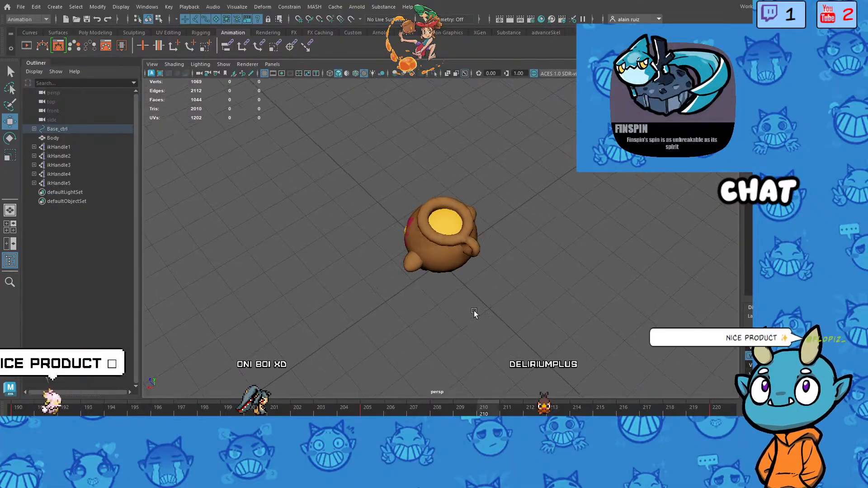
{"action": "left_click_drag", "start_coordinate": [474, 310], "coordinate": [468, 285], "text": "alt"}
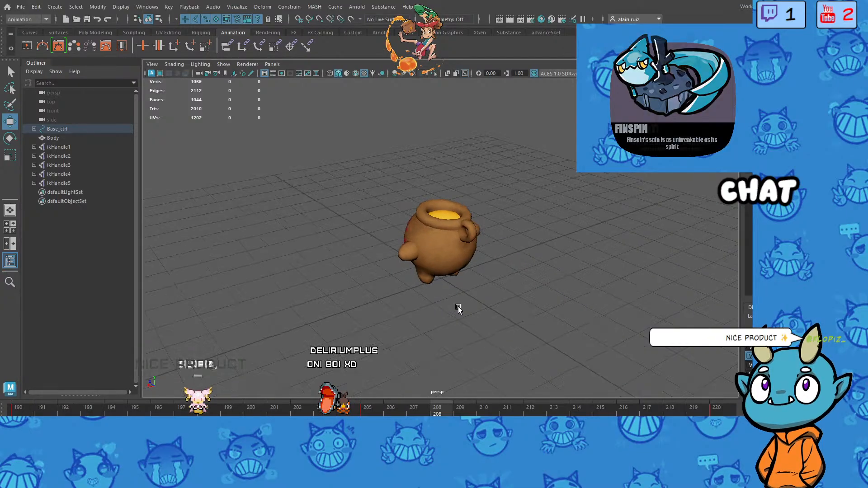
{"action": "left_click_drag", "start_coordinate": [457, 306], "coordinate": [542, 294], "text": "alt"}
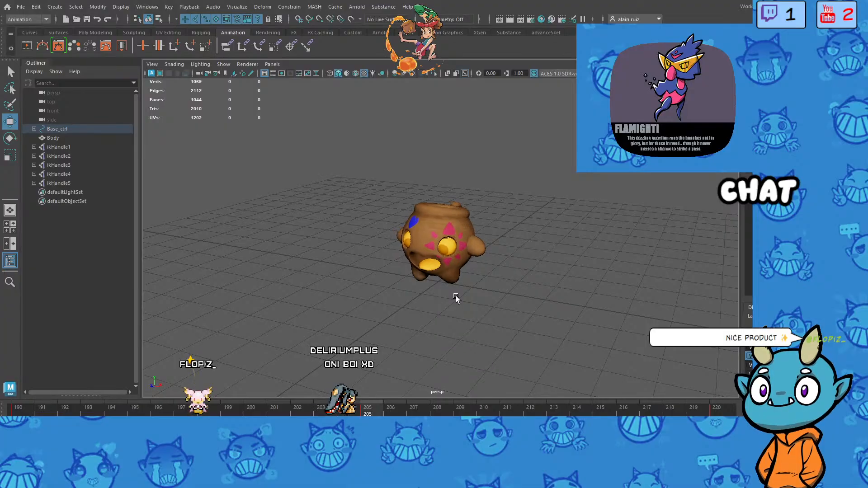
{"action": "left_click_drag", "start_coordinate": [455, 296], "coordinate": [489, 312], "text": "alt"}
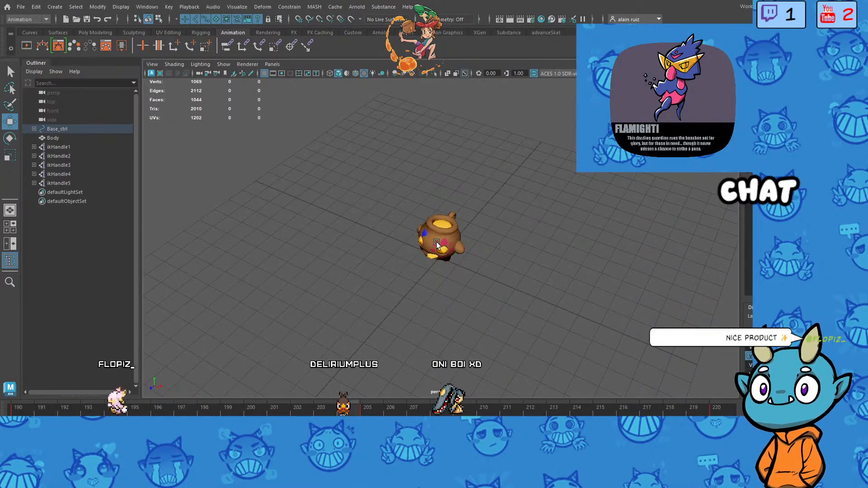
{"action": "left_click_drag", "start_coordinate": [484, 261], "coordinate": [486, 270], "text": "alt"}
{"action": "scroll", "coordinate": [486, 270], "scroll_direction": "up", "scroll_amount": 3}
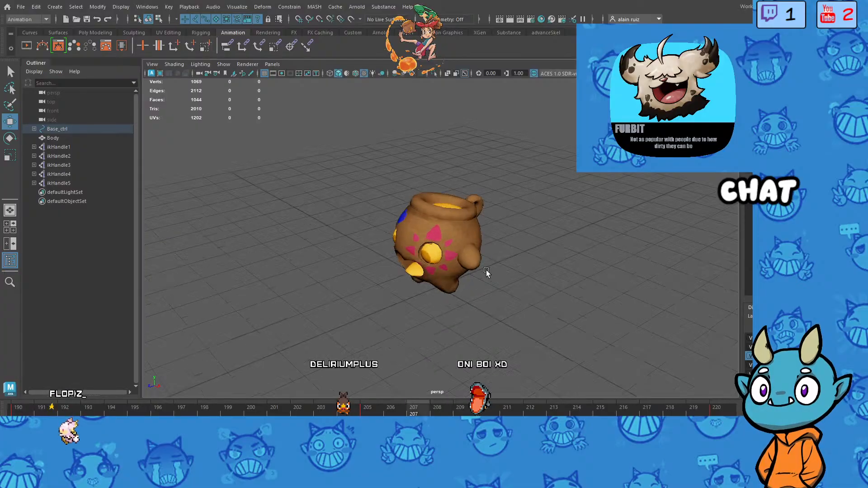